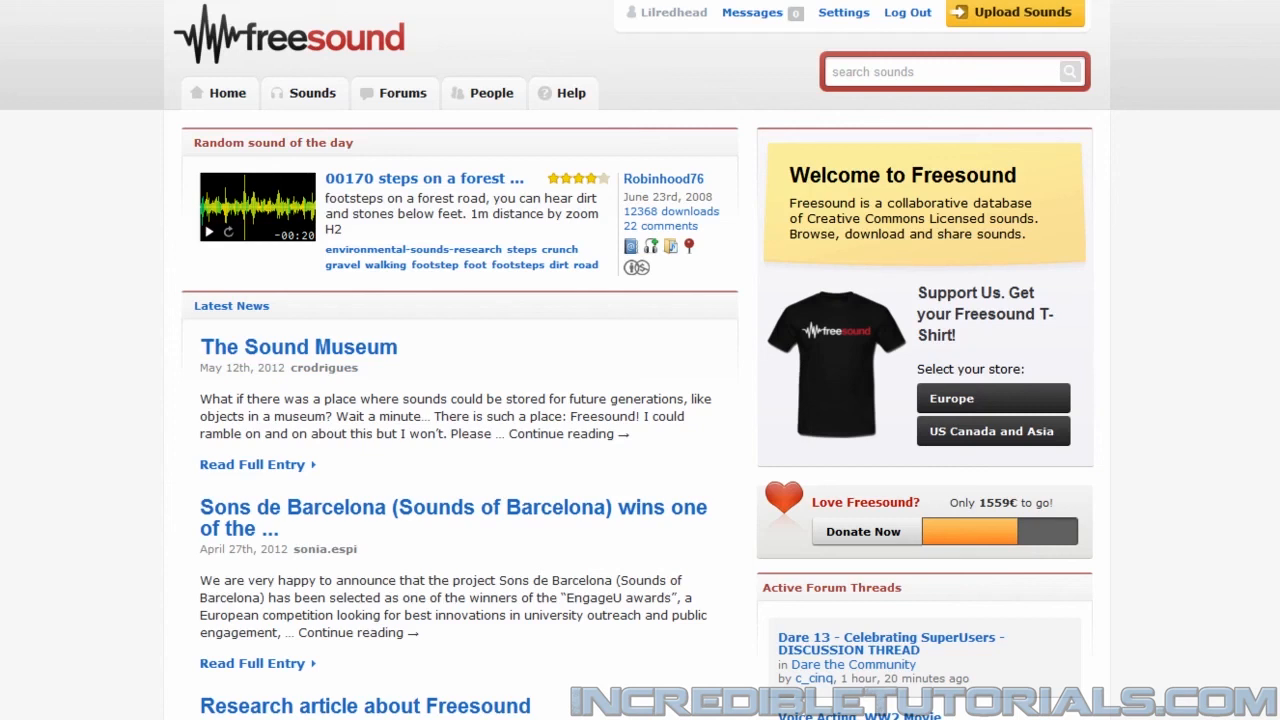
click(909, 72)
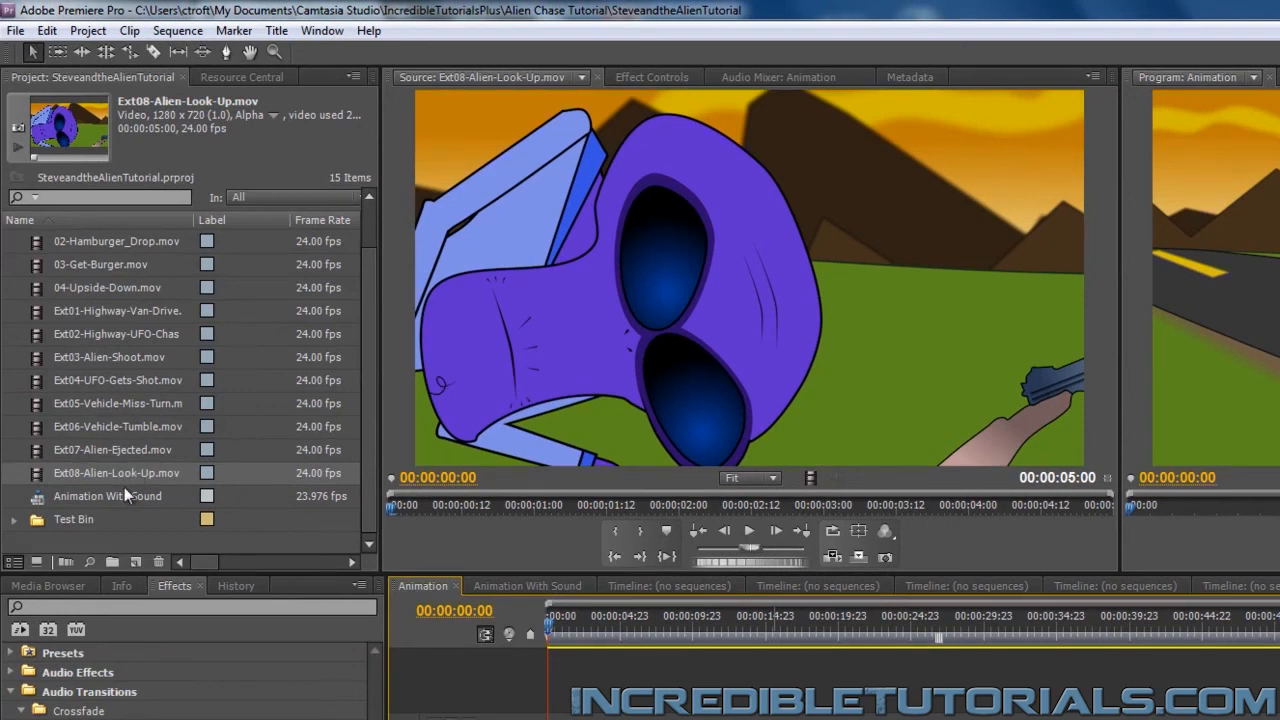
Create a new bin named Audio in the project
right_click(119, 540)
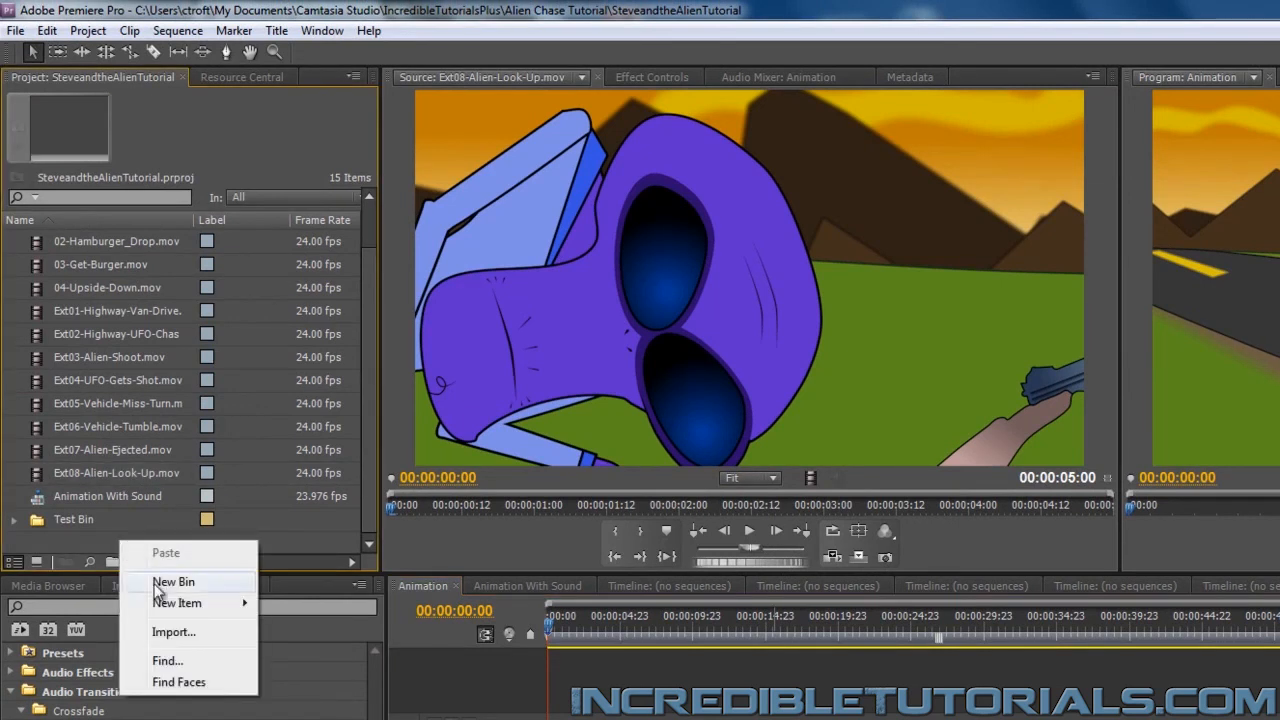
click(160, 582)
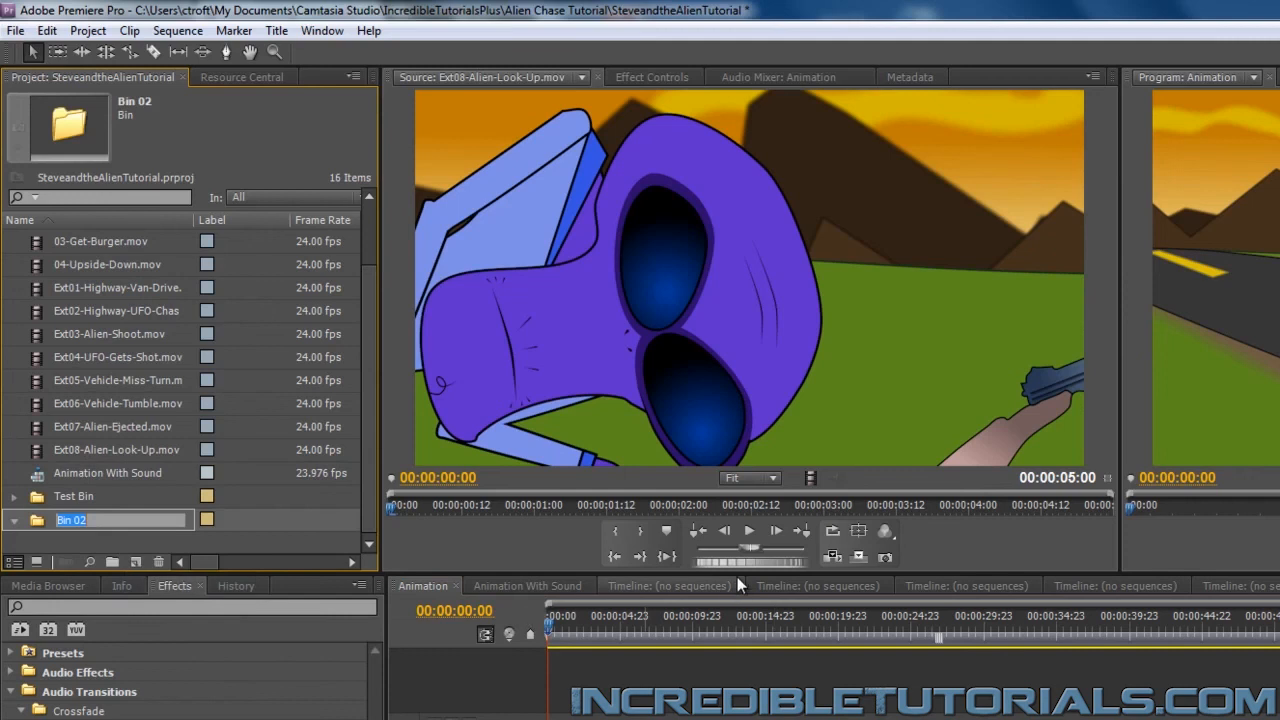
text(Audio)
key(Return)
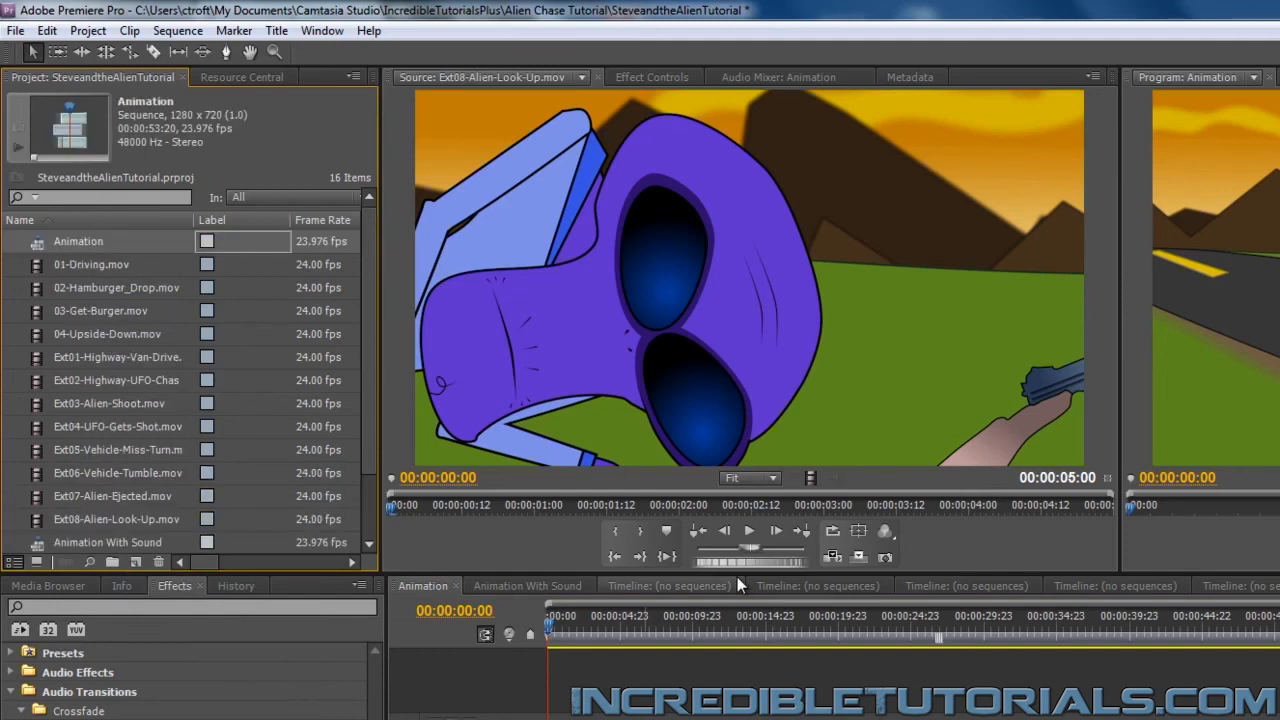
scroll(121, 461, down, 3)
click(69, 520)
click(69, 520)
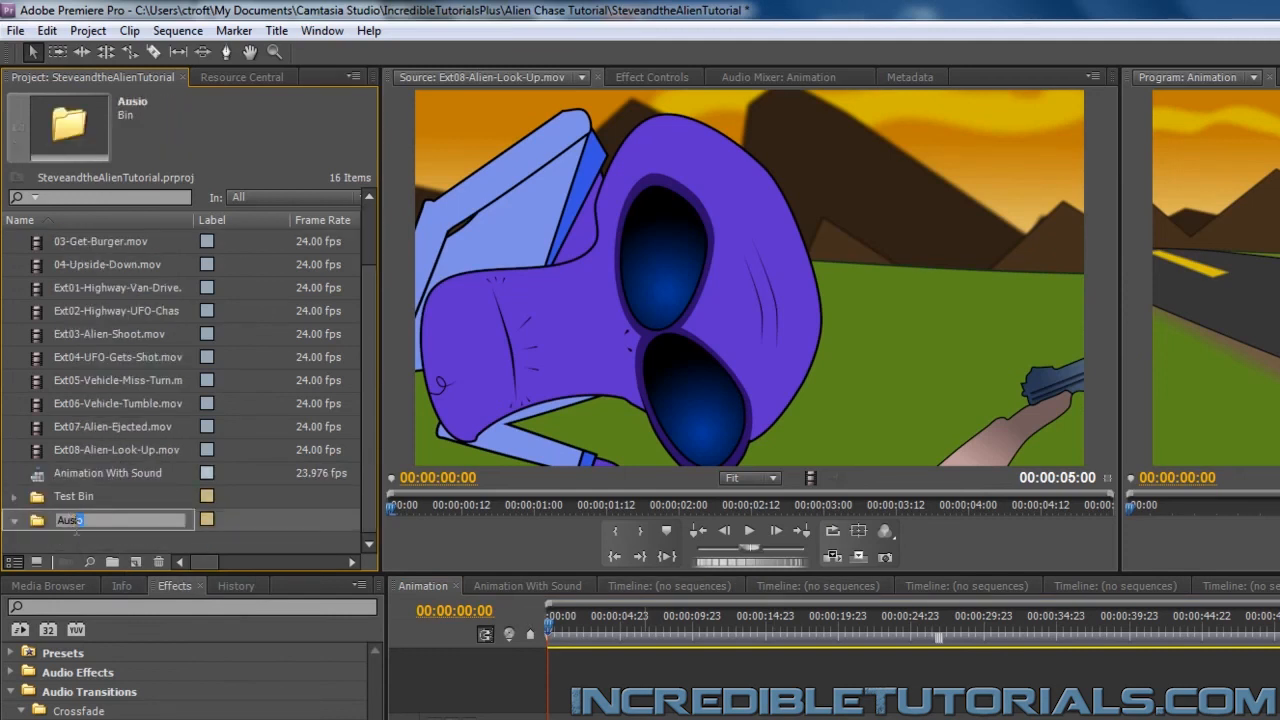
text(dio)
key(Return)
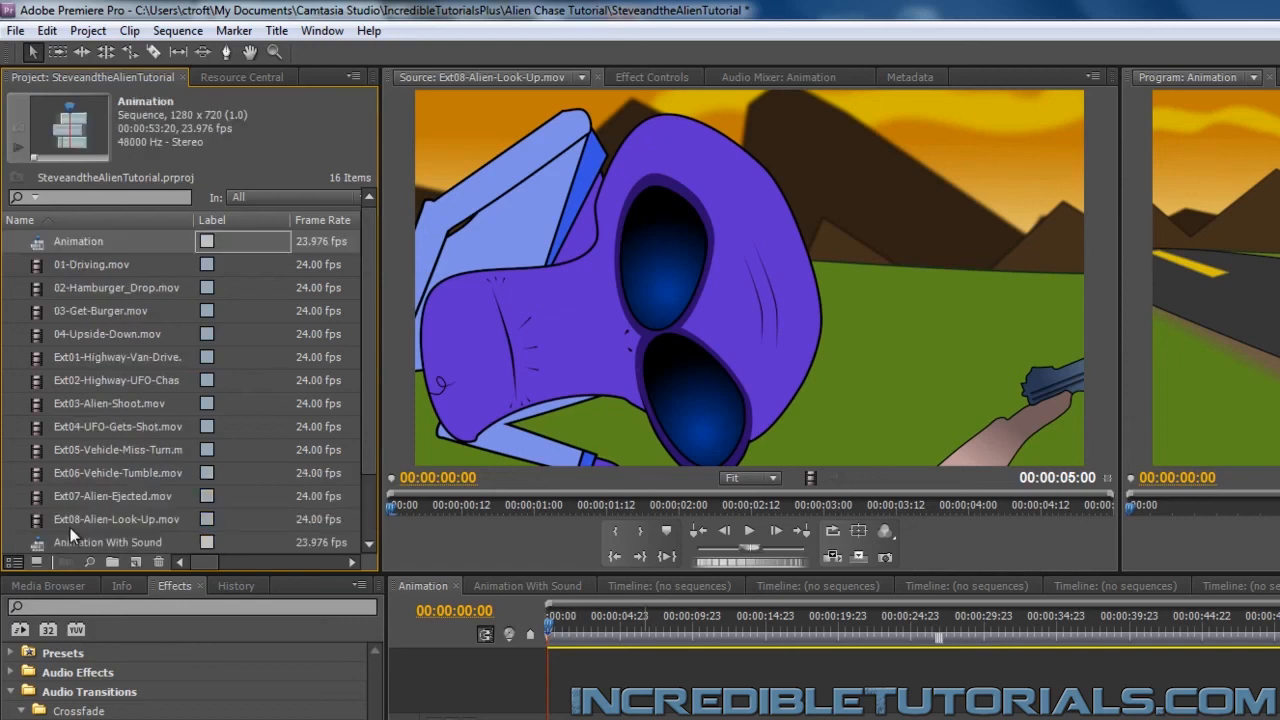
scroll(90, 497, down, 1)
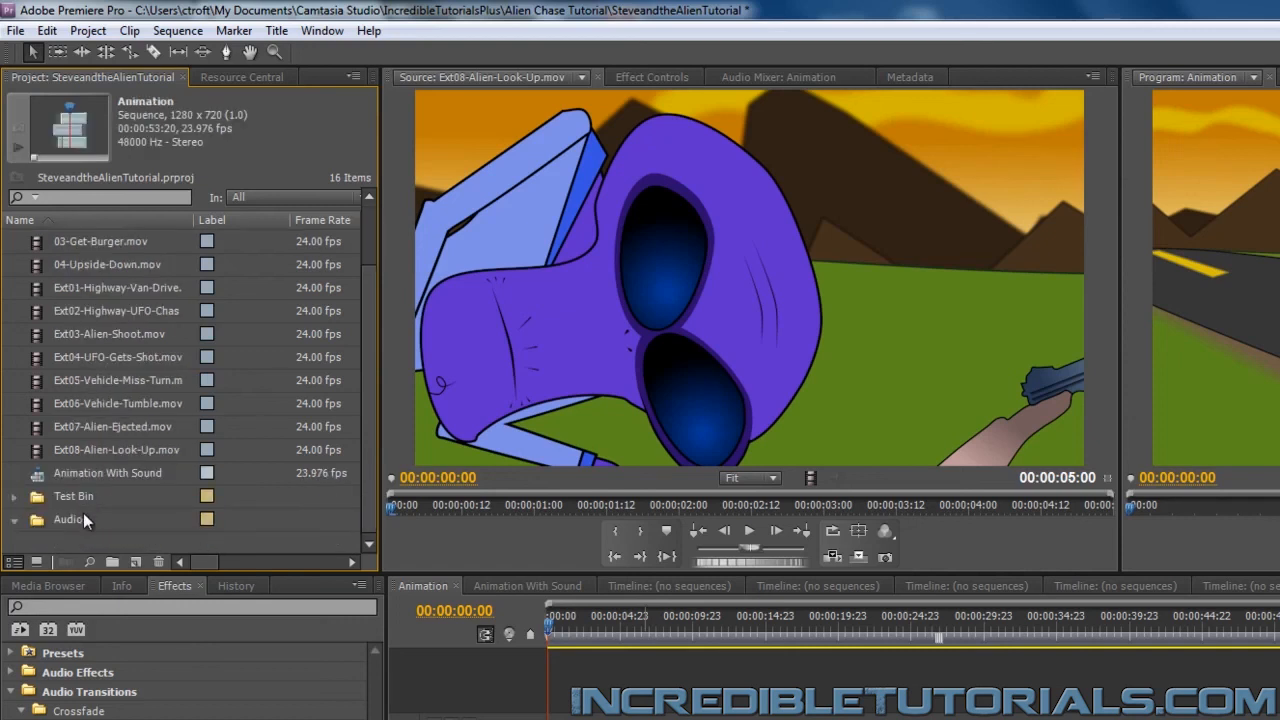
Import all twelve sound files from the Alien Chase Tutorial's Audio folder into the Audio bin
right_click(72, 520)
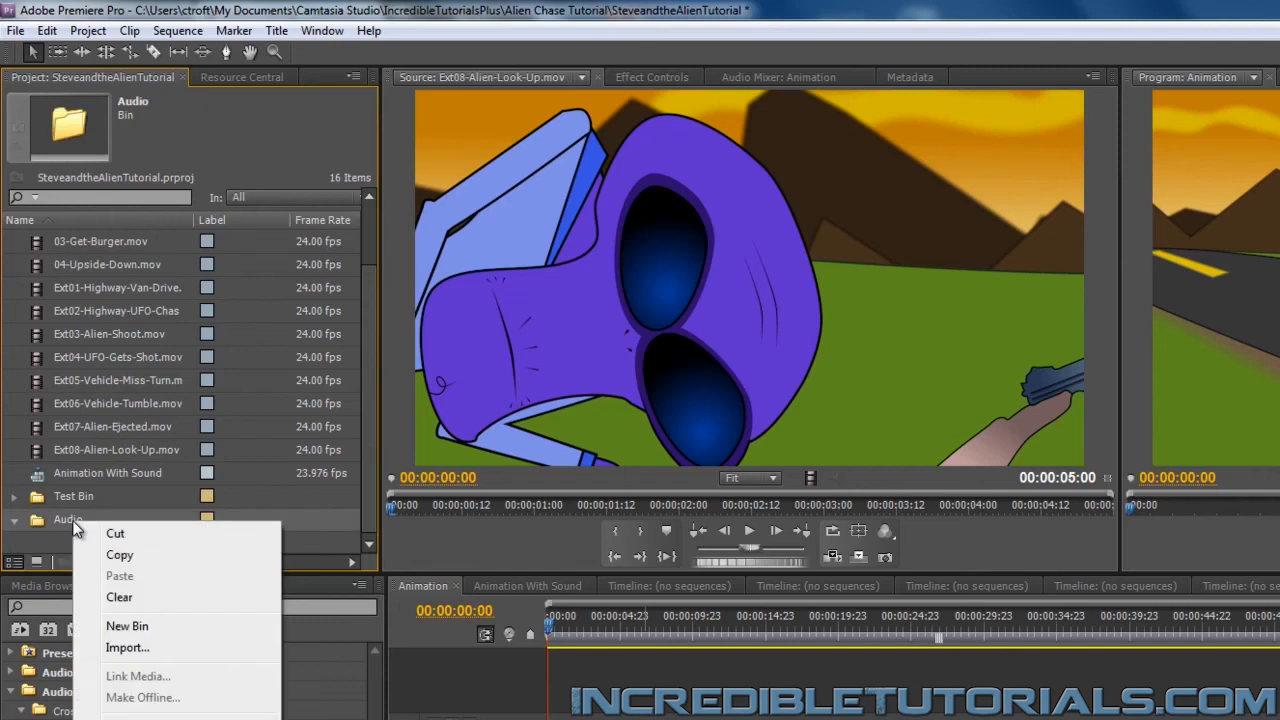
click(141, 649)
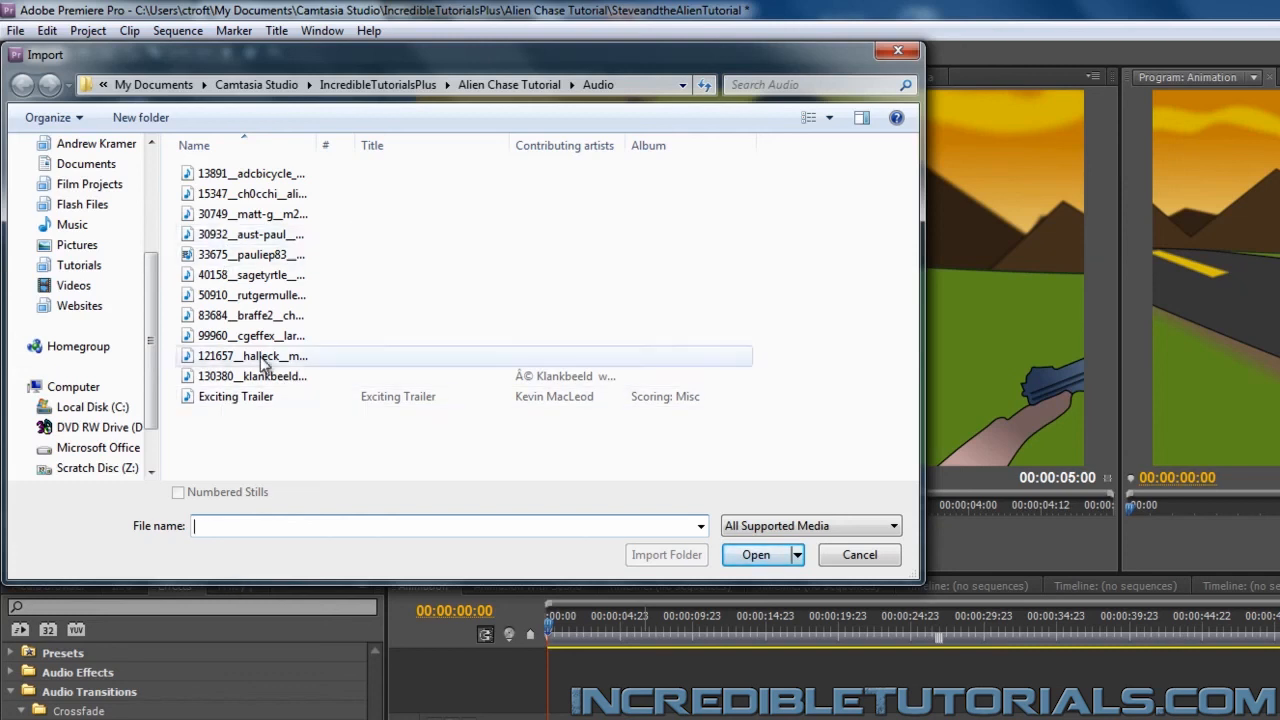
drag(300, 446, 229, 173)
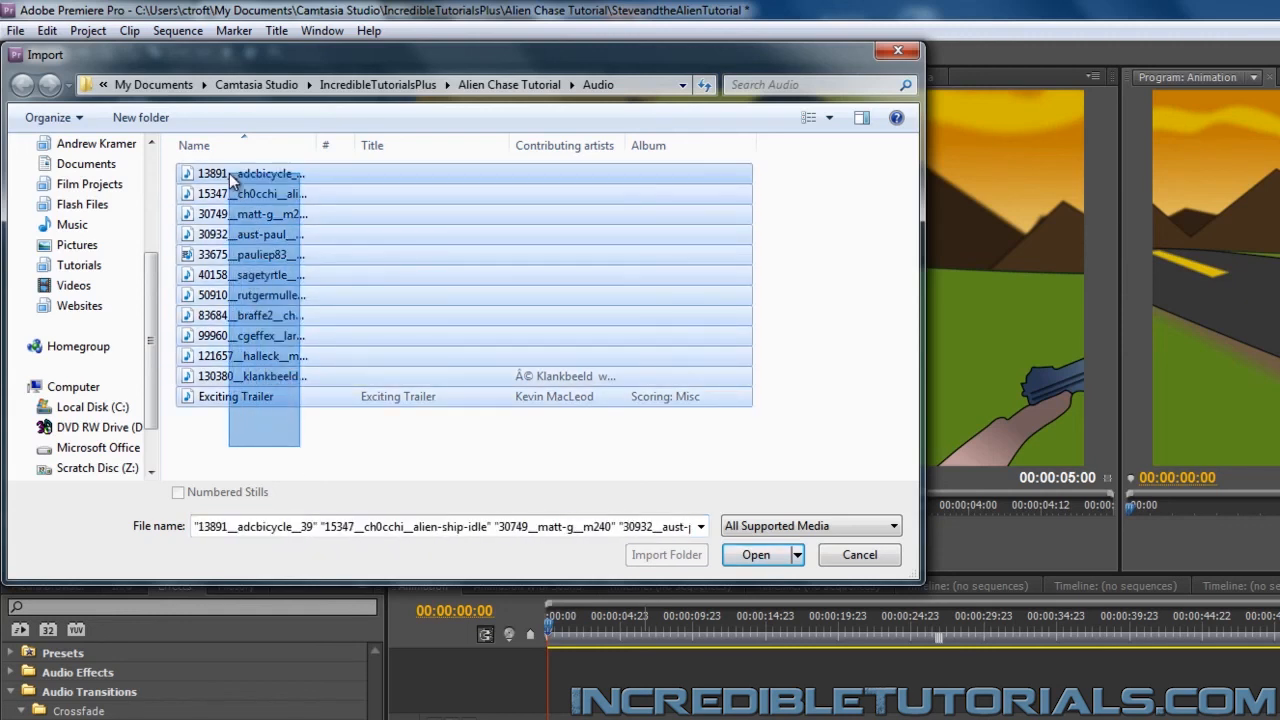
click(760, 556)
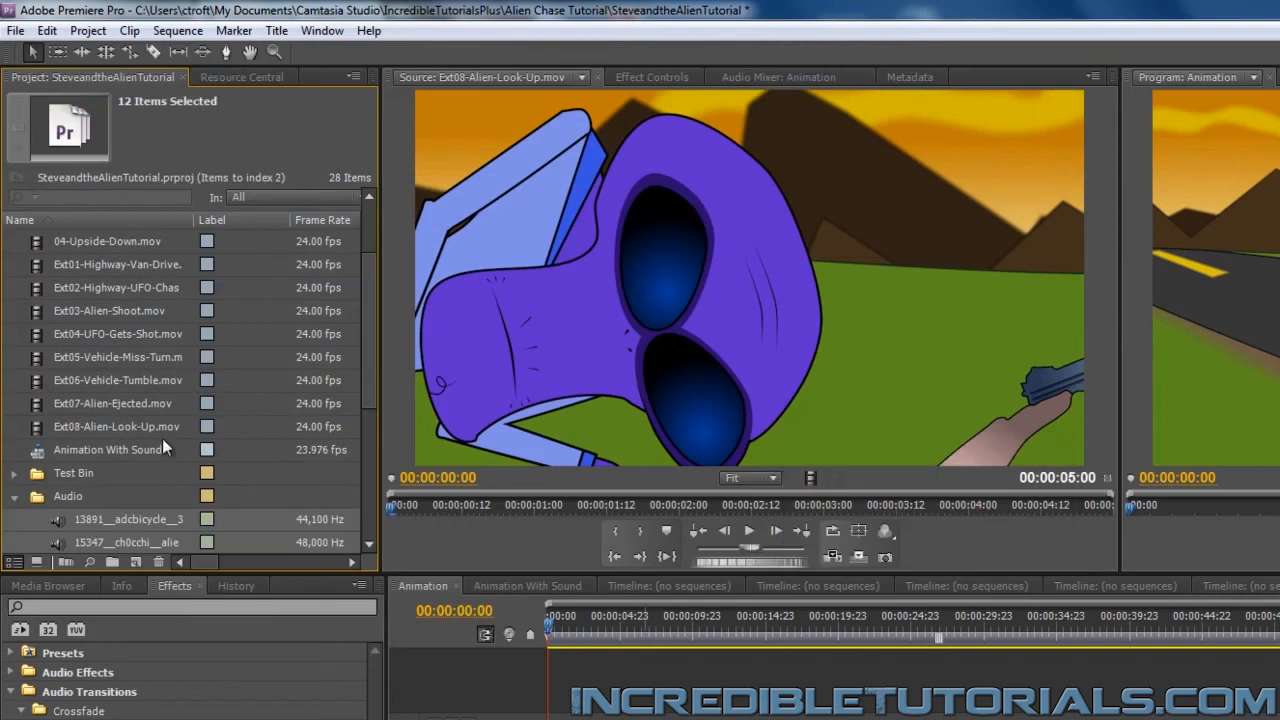
scroll(151, 438, down, 3)
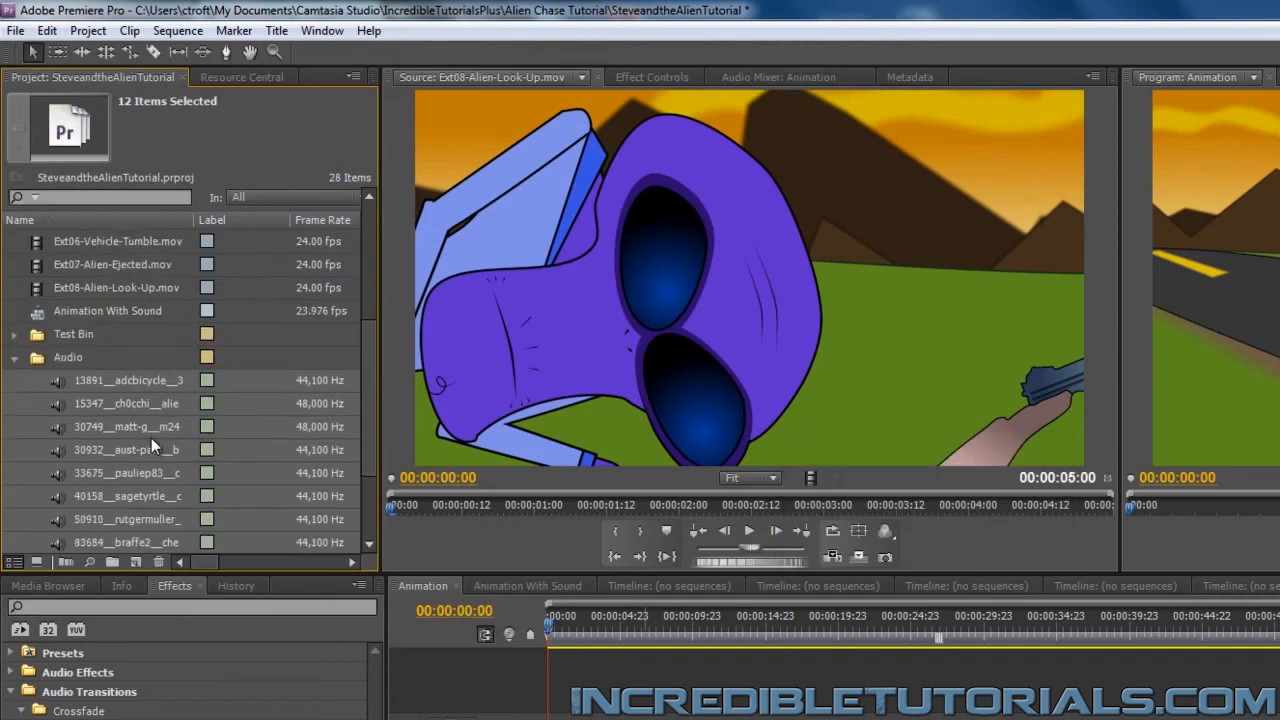
scroll(151, 438, down, 1)
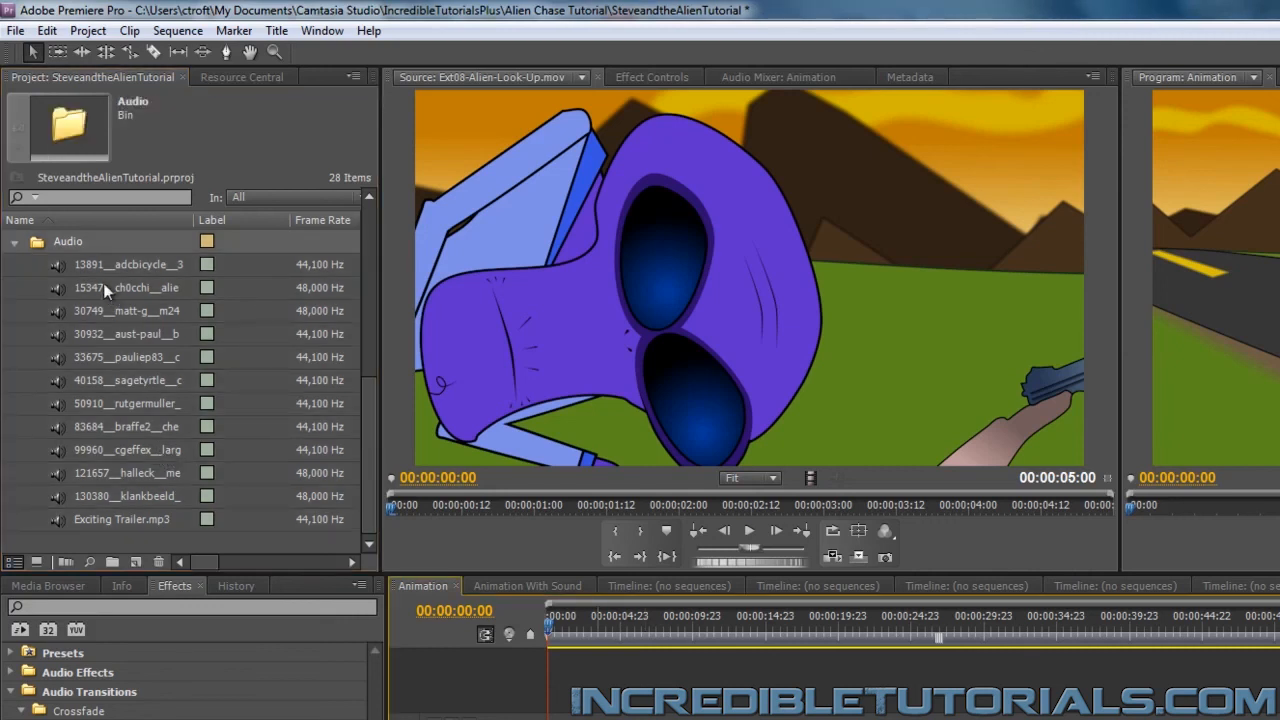
Save the project and place 13891__adcbicycle__39.wav on a new Audio 4 track at 00:00:16:06 in the Animation sequence
click(55, 265)
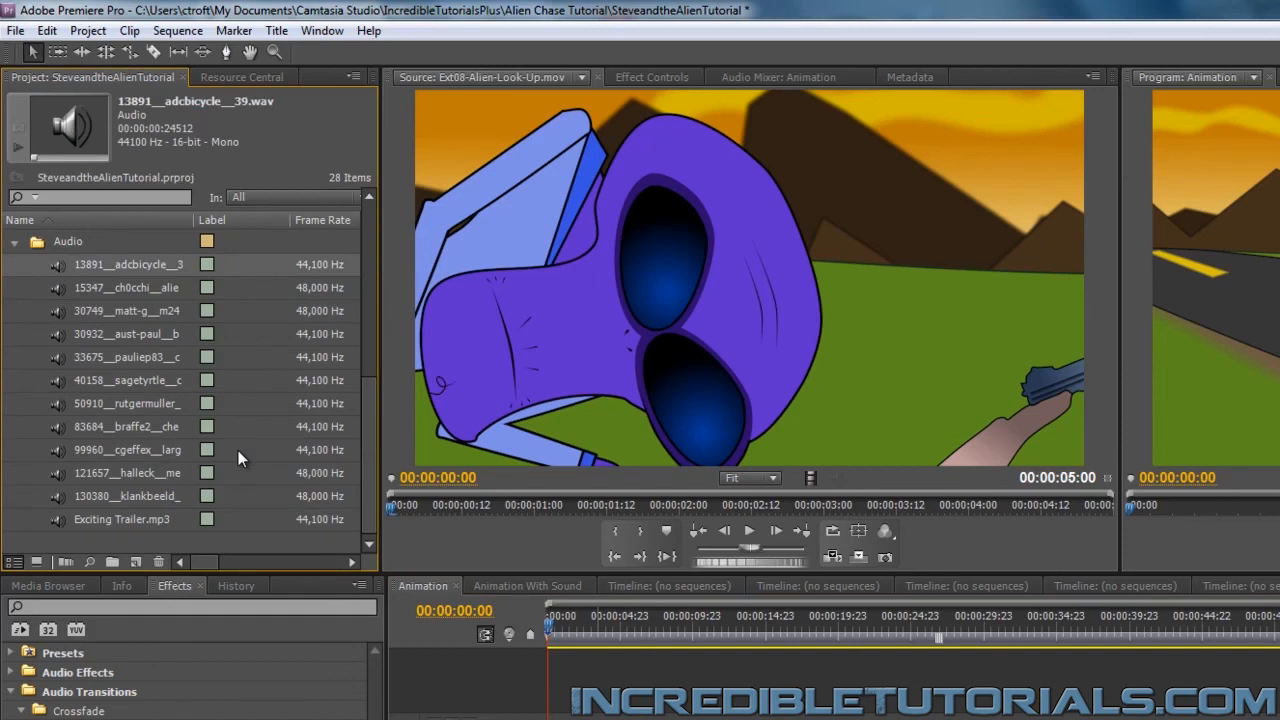
key(ctrl+s)
click(816, 627)
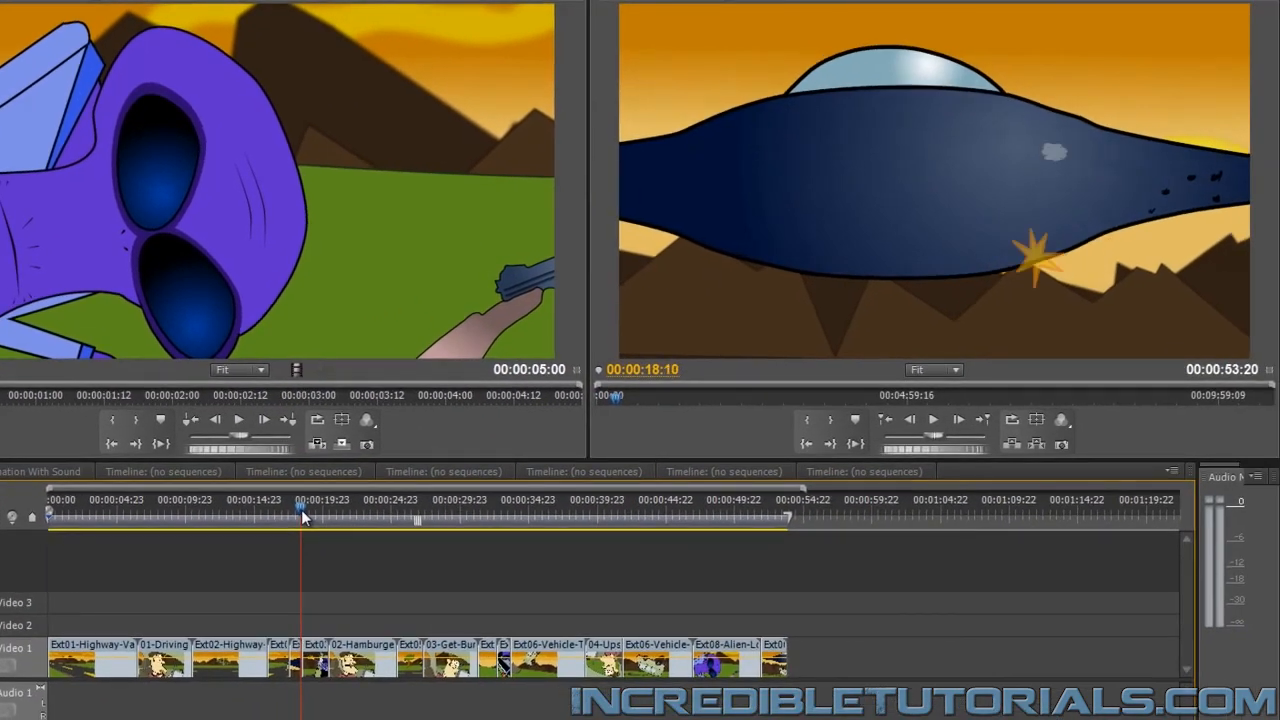
key(Right)
key(Right)
key(Right)
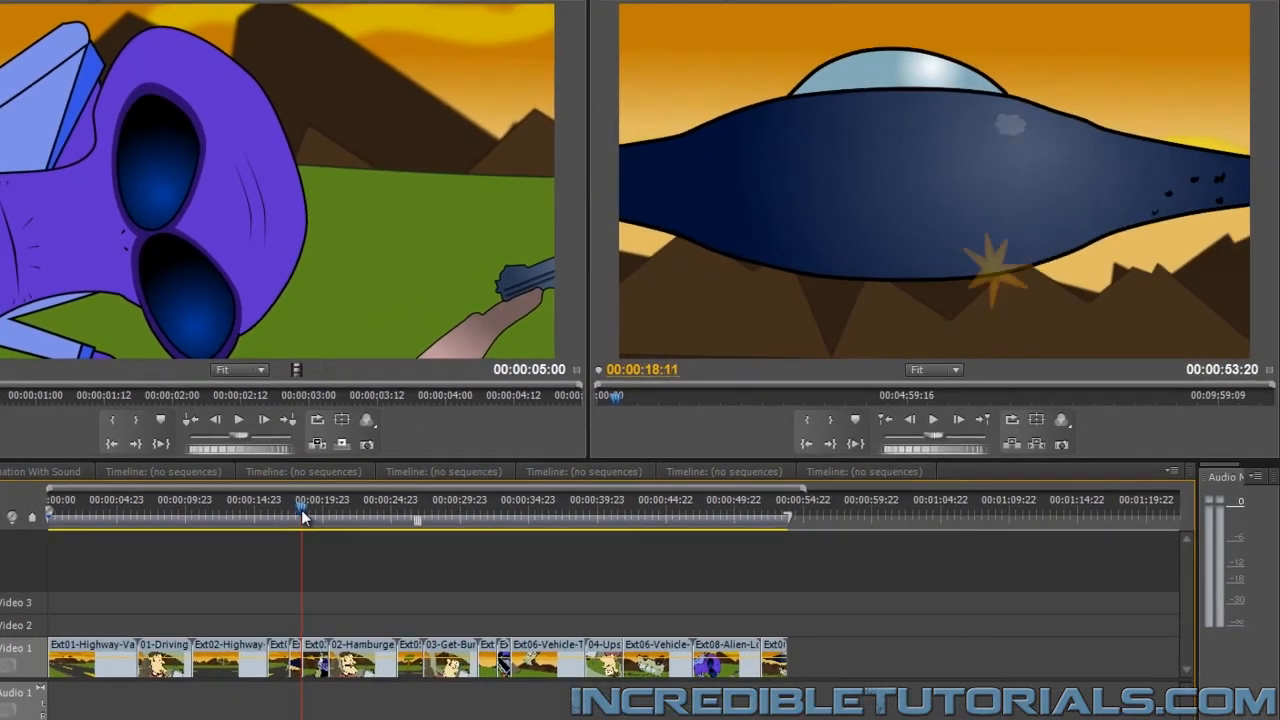
key(Left)
key(Left)
key(Left)
key(Left)
key(Left)
key(Left)
key(Left)
key(Left)
key(Left)
key(Left)
key(Left)
key(Left)
key(Left)
key(Left)
key(Left)
key(Left)
key(Left)
key(Left)
key(Left)
key(Left)
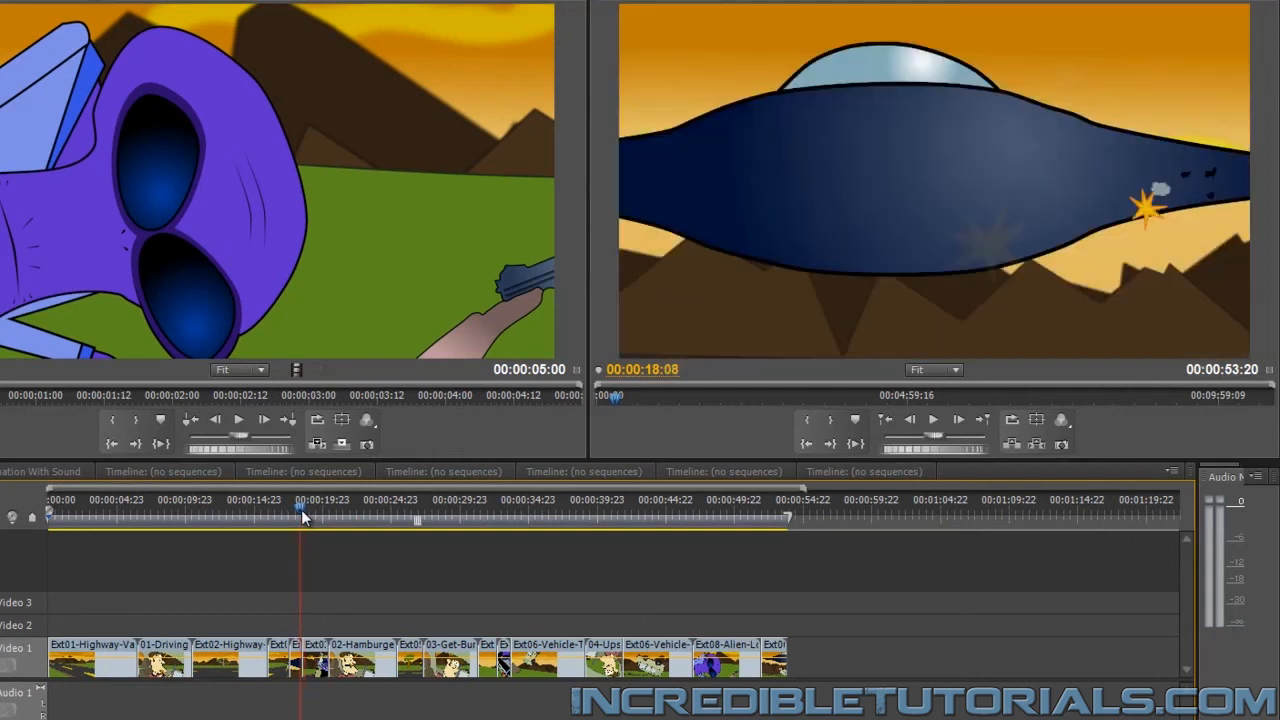
key(Left)
key(Left)
key(Left)
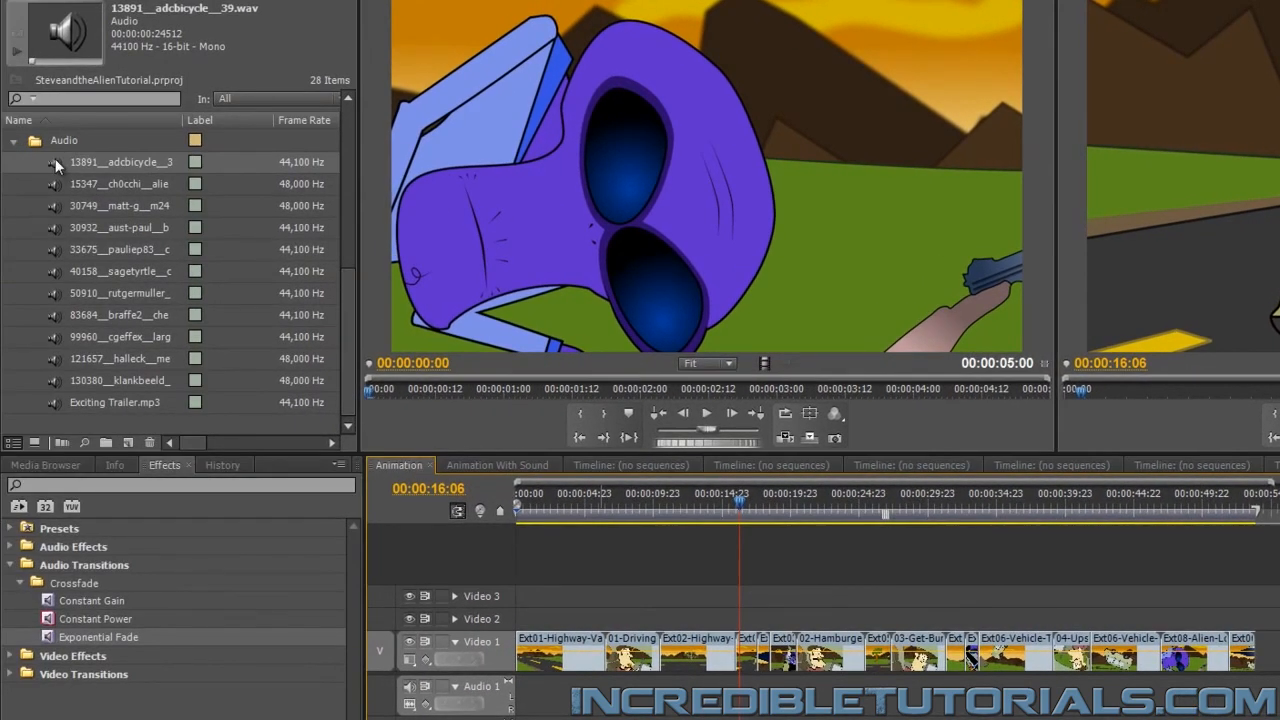
mouse_move(55, 168)
mouse_down()
mouse_move(389, 467)
mouse_move(742, 702)
mouse_up()
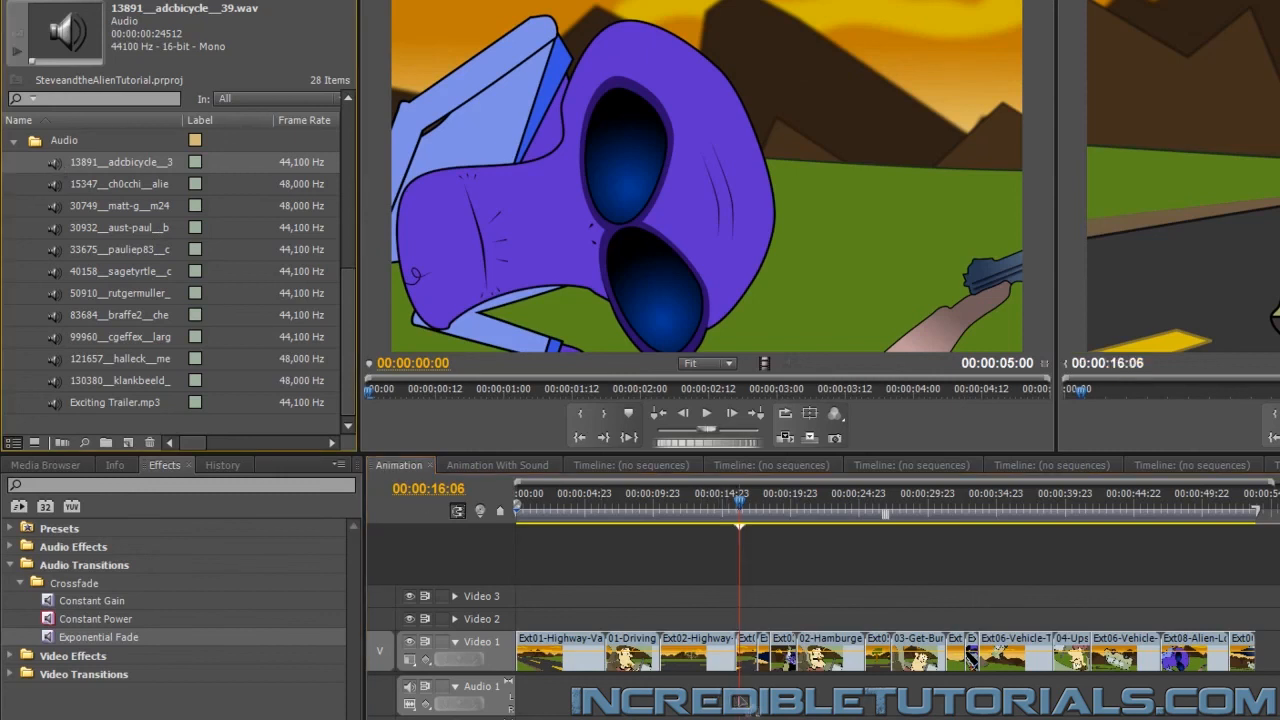
drag(742, 702, 742, 702)
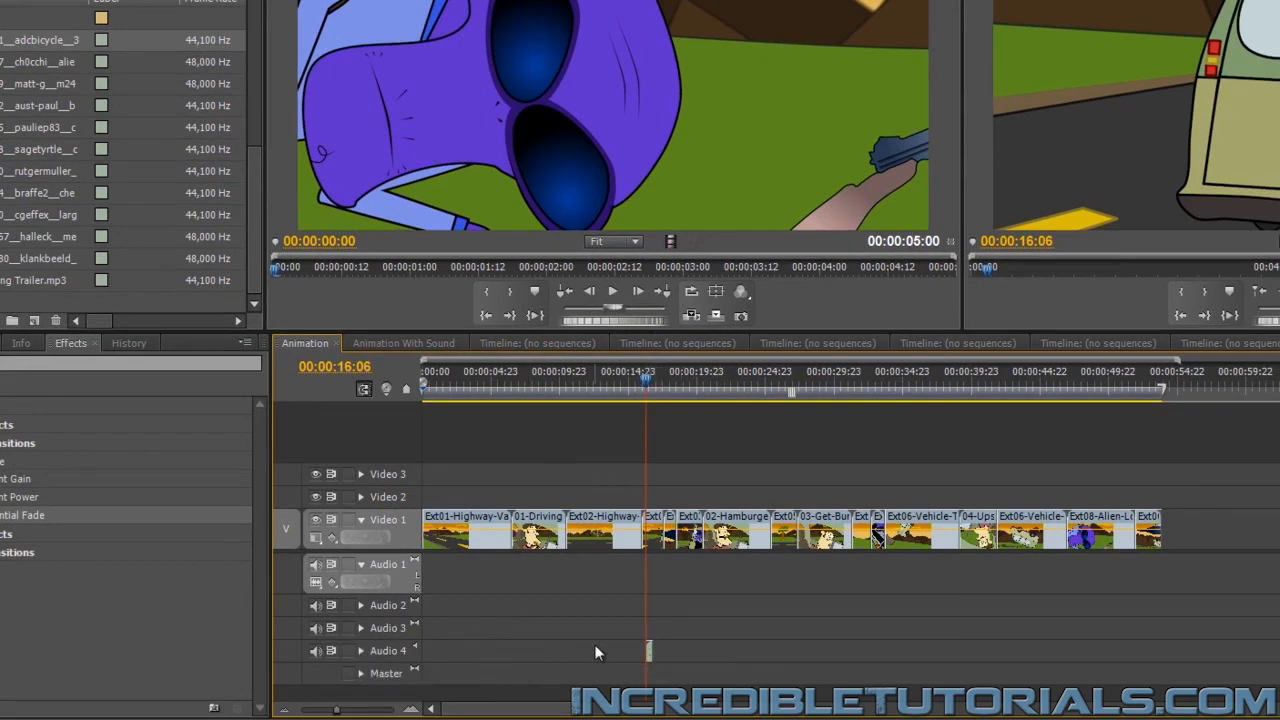
Expand the Audio 4 track and play the sequence from 00:00:15:18 to hear the sound placed there
click(361, 651)
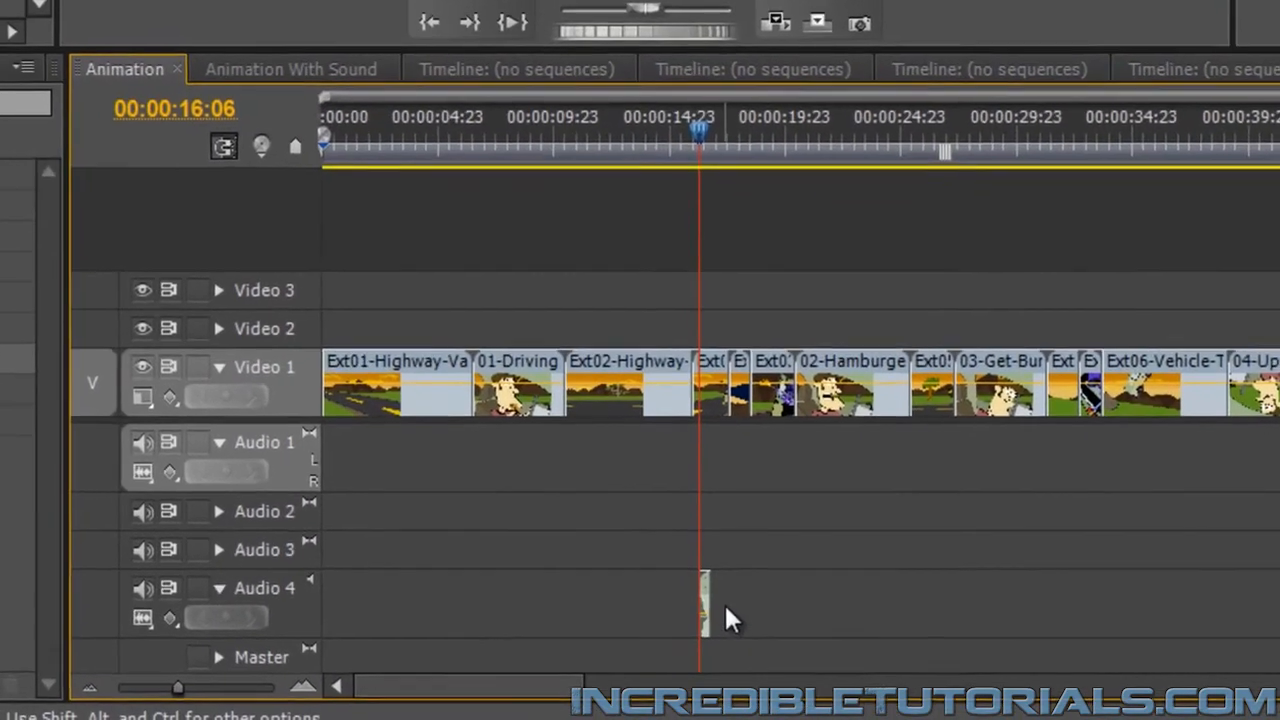
drag(177, 688, 243, 689)
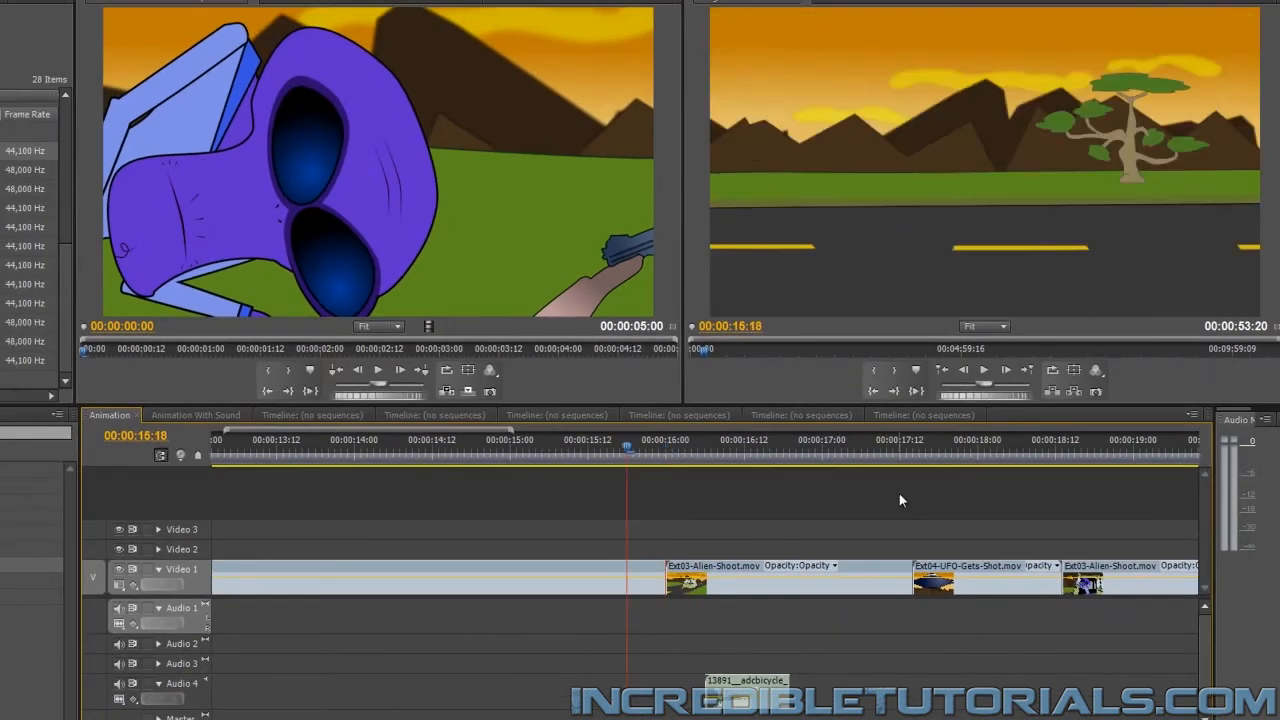
click(982, 371)
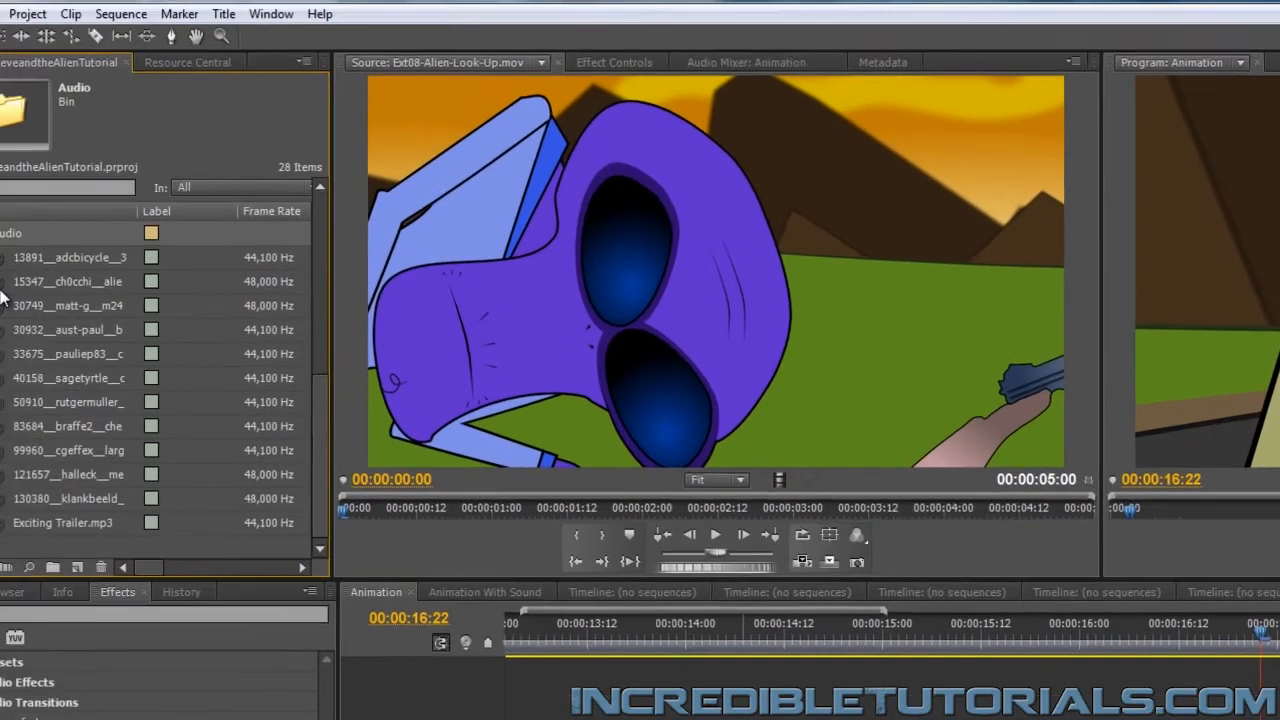
Place 15347__ch0cchi__alien-ship-idle.wav on Audio 1 at 00:00:13:10, just before the UFO flies into view
click(65, 326)
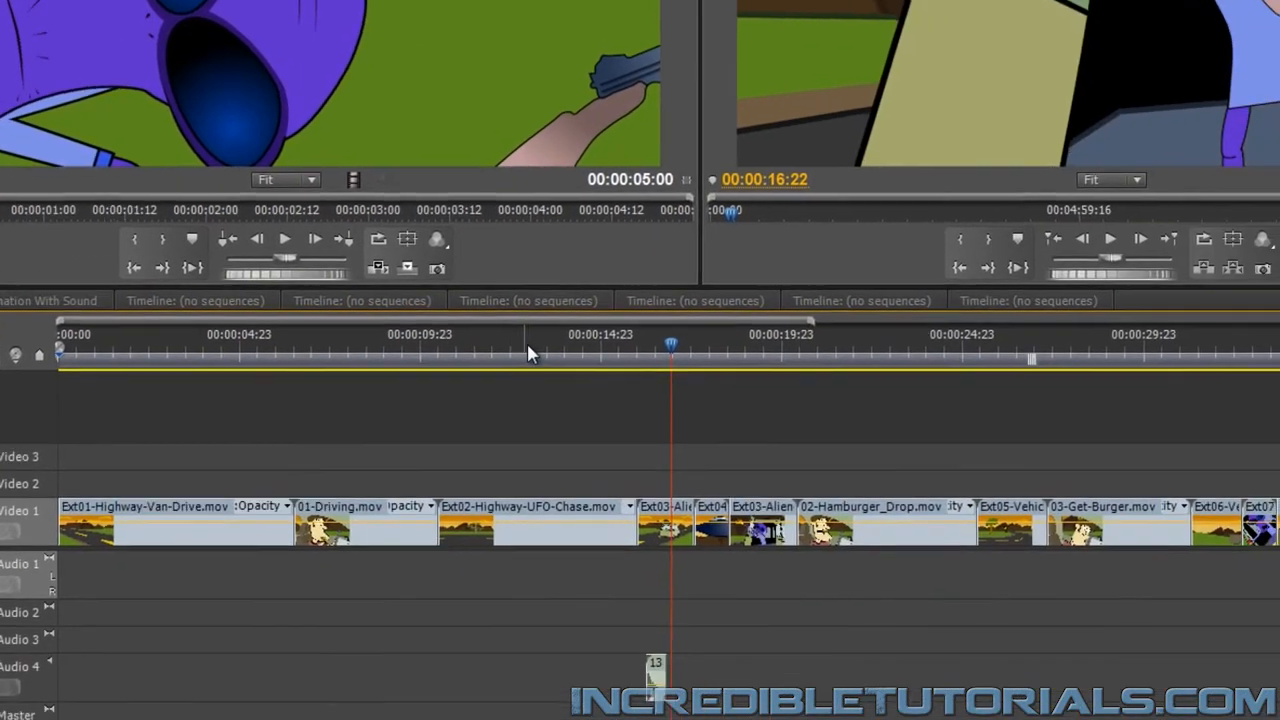
drag(433, 352, 483, 358)
key(space)
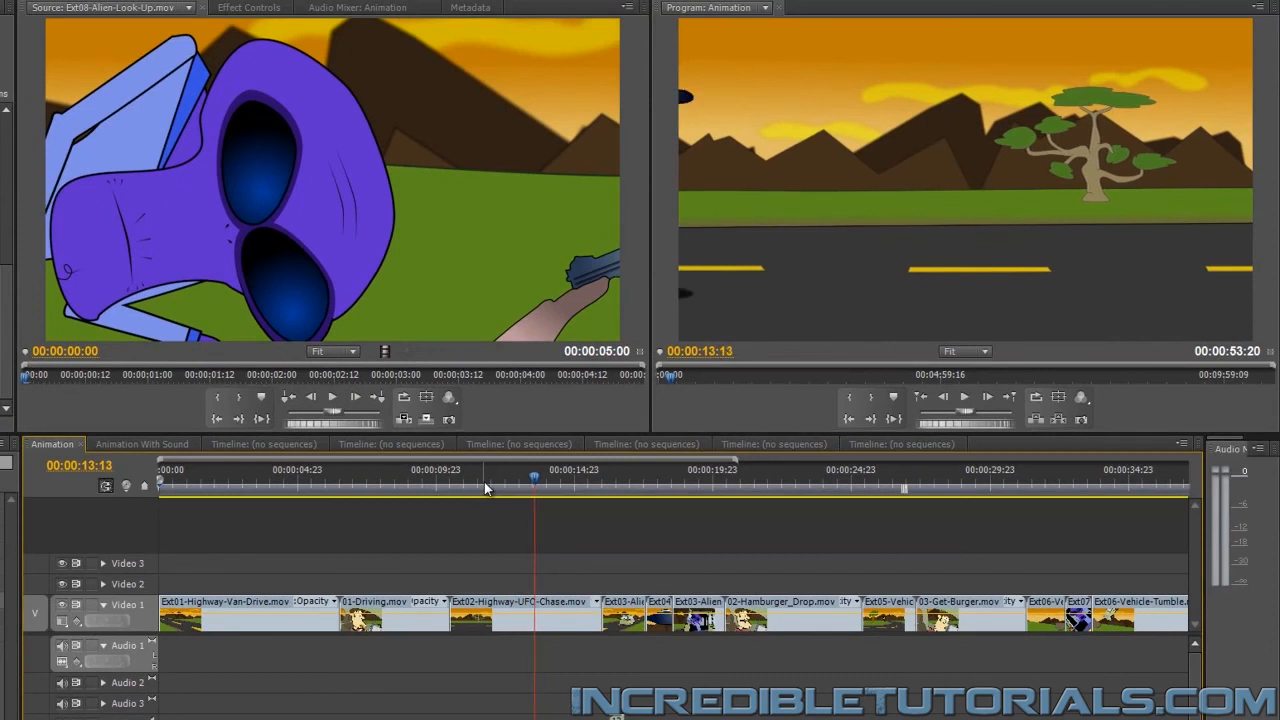
key(Right)
key(Left)
key(Left)
key(Left)
key(Left)
key(Left)
key(Left)
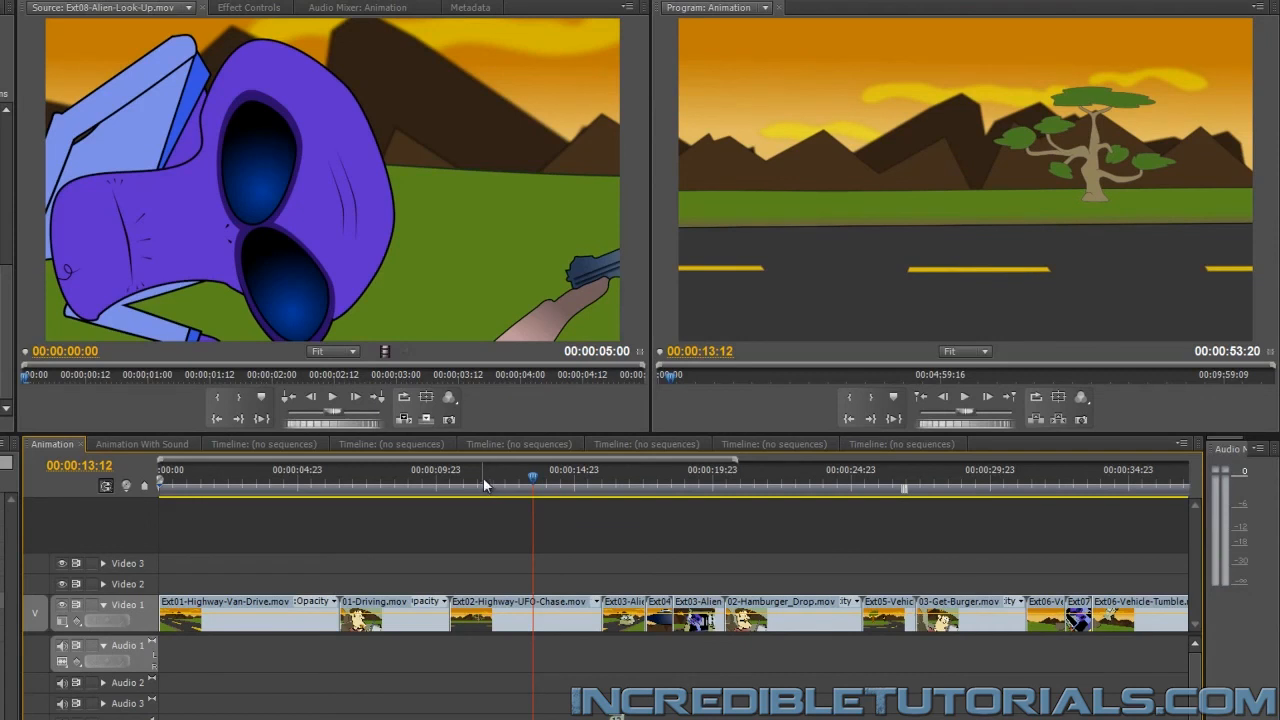
key(Left)
key(Left)
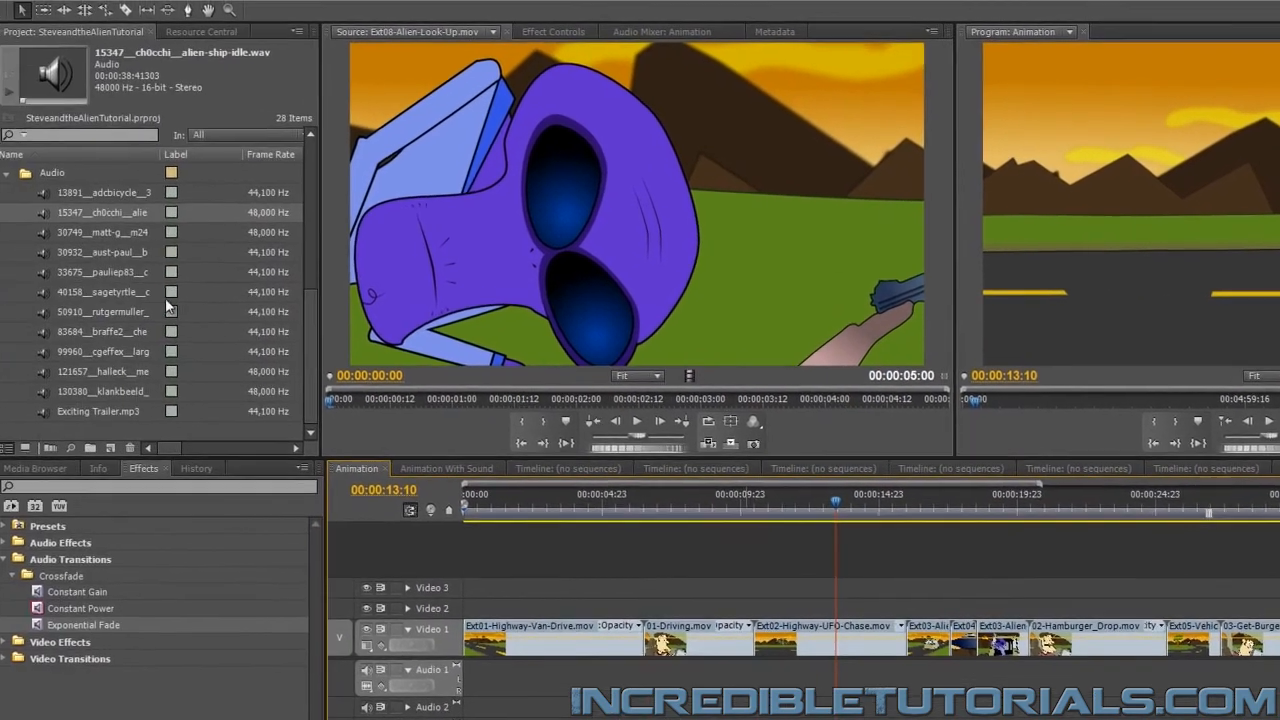
drag(41, 212, 845, 683)
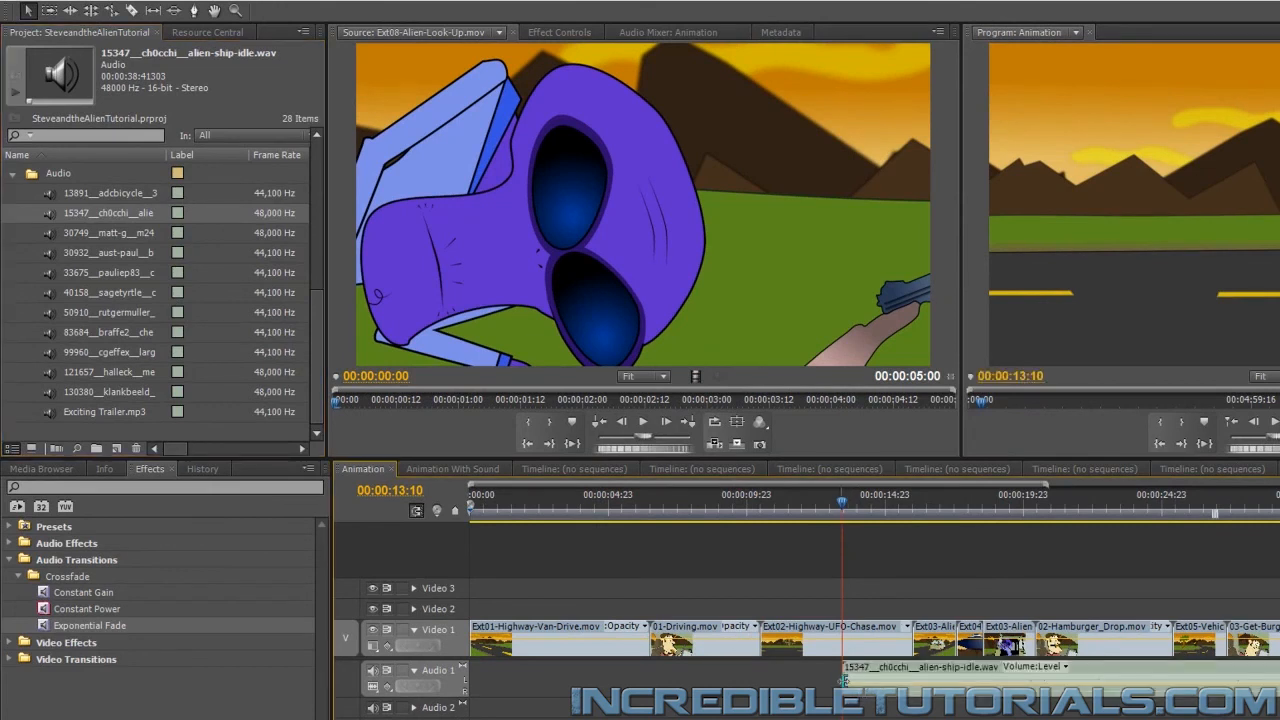
Play back the alien ship sound and shift its clip on Audio 1 to start at 00:00:16:19
key(space)
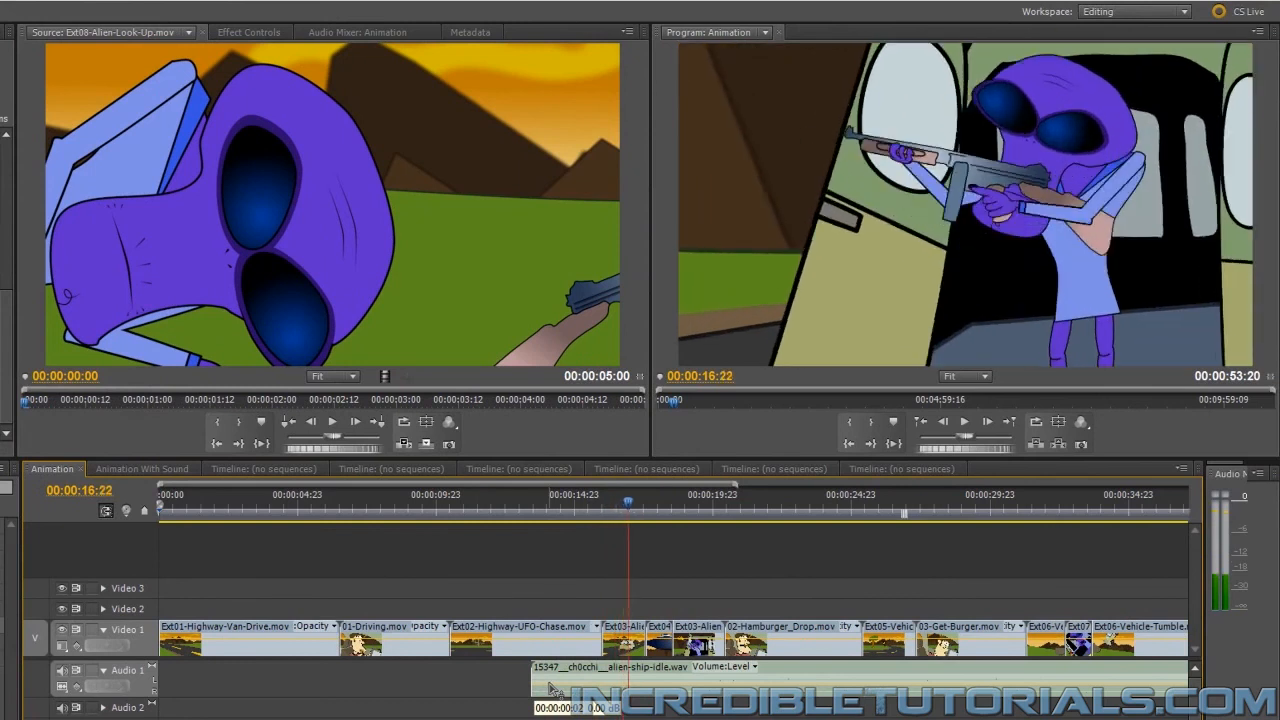
key(Left)
key(Left)
key(Left)
key(Left)
key(Left)
key(Left)
key(Left)
key(Left)
key(Left)
key(Left)
key(Left)
key(Left)
key(Left)
key(Left)
key(Left)
key(Left)
key(Left)
key(Left)
key(Left)
key(Left)
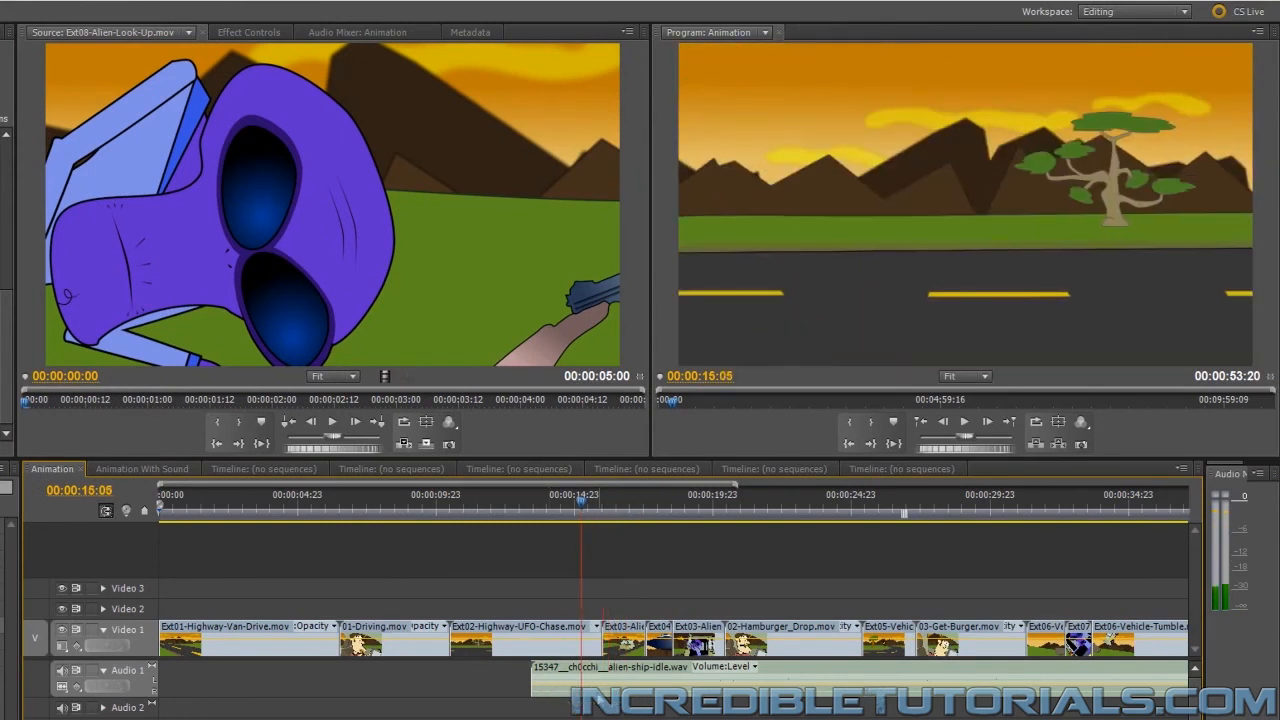
key(Right)
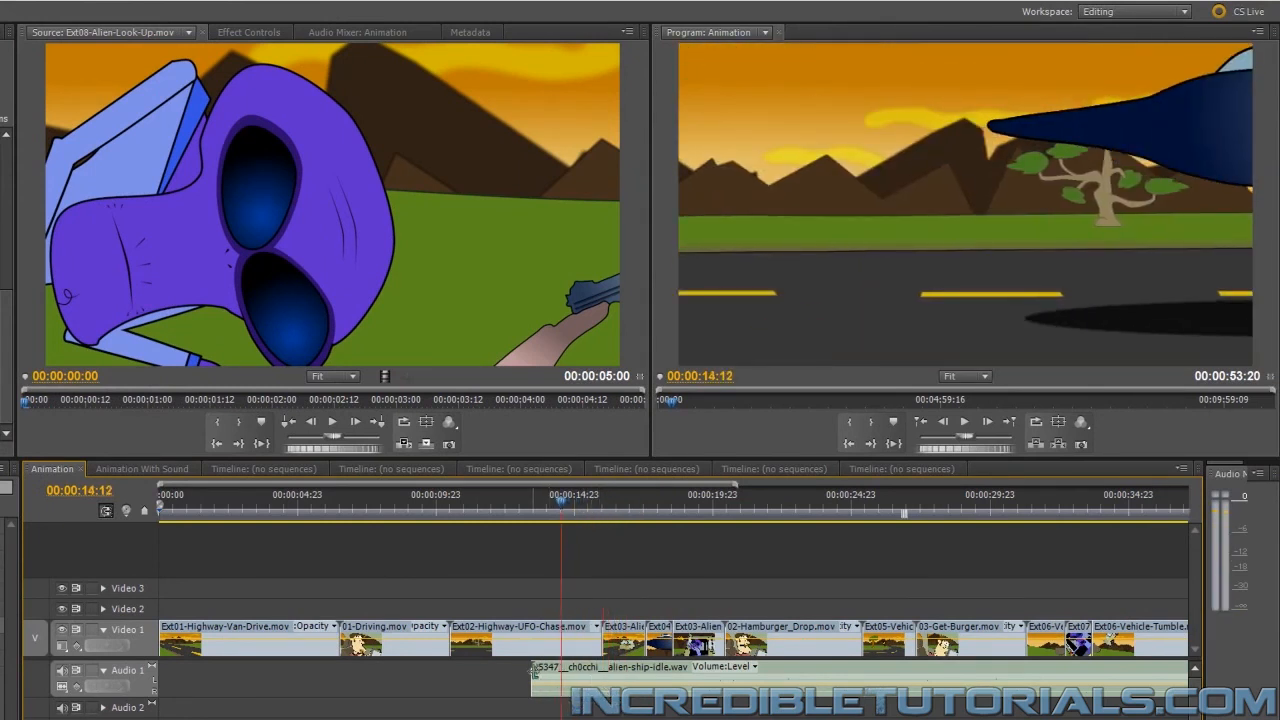
drag(535, 672, 626, 676)
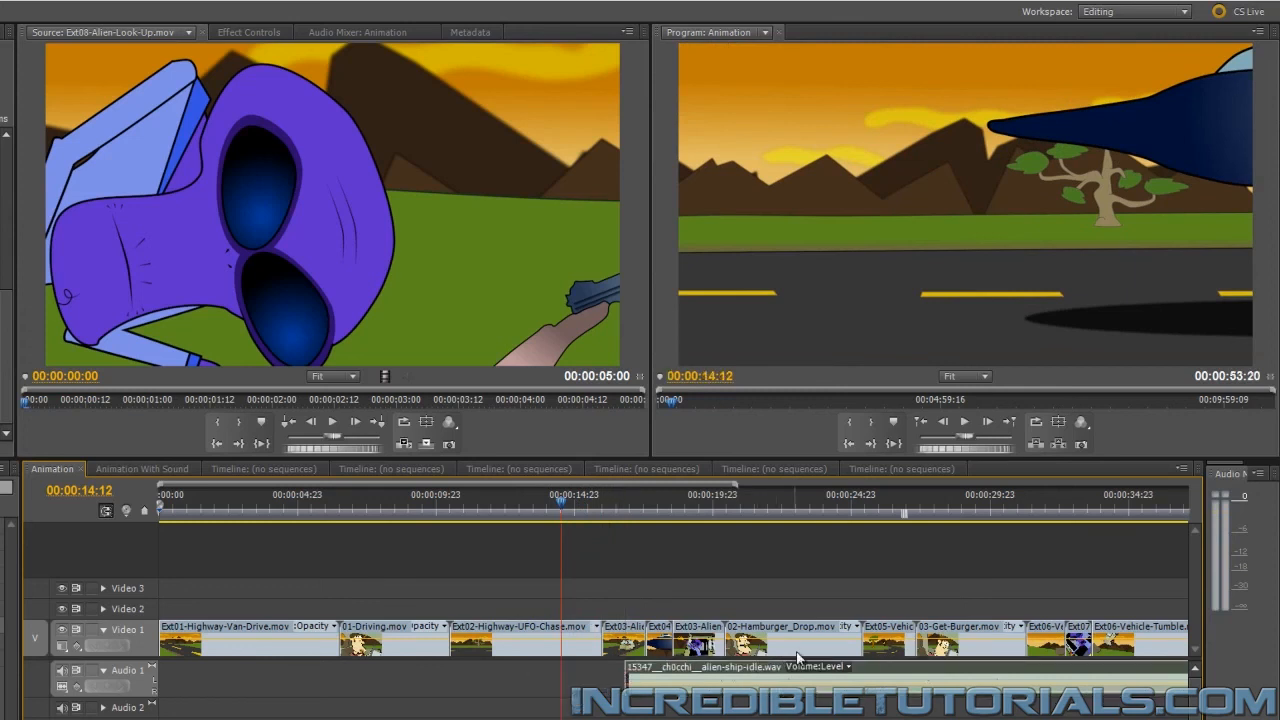
Move the alien ship clip's start to 00:00:13:12 and cut it just after the first Ext03-Alien-Shoot clip begins
key(Left)
key(Left)
key(Left)
key(Left)
key(Left)
key(Left)
key(Left)
key(Left)
key(Left)
key(Left)
key(Left)
key(Left)
key(Left)
key(Left)
key(Left)
key(Left)
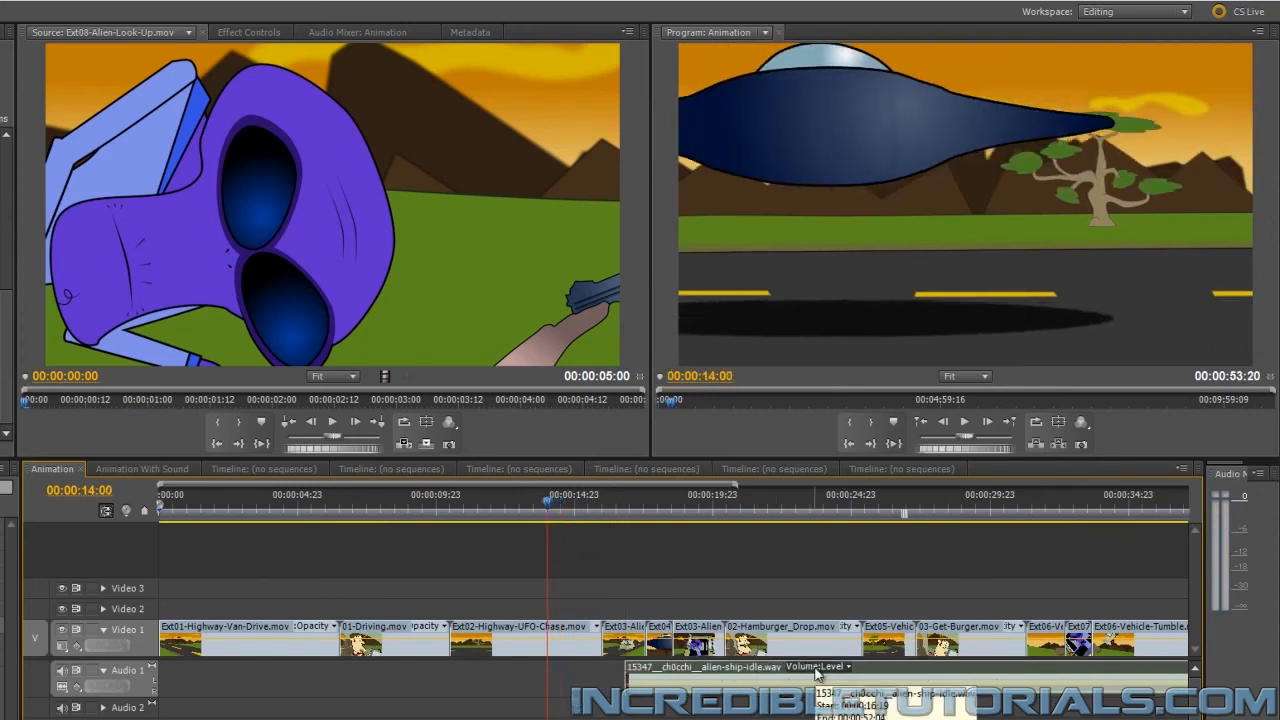
key(Left)
key(Left)
key(Left)
key(Left)
key(Left)
key(Left)
key(Left)
key(Left)
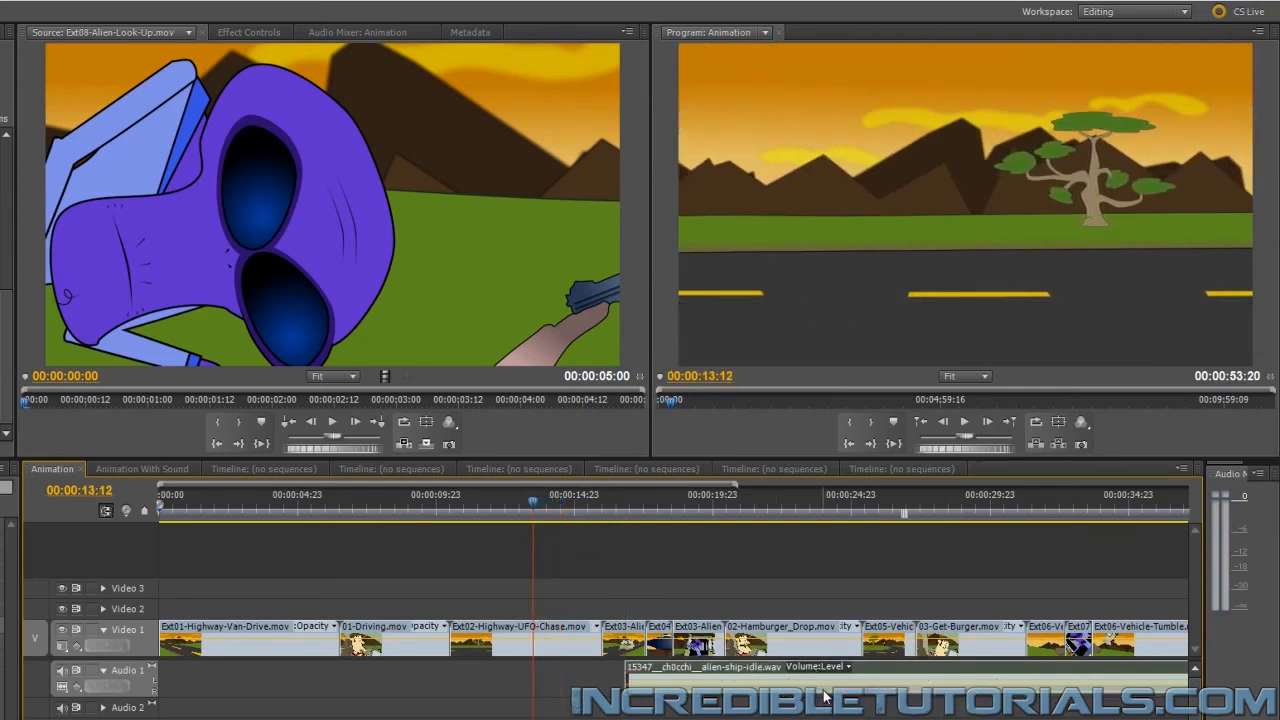
drag(912, 674, 836, 684)
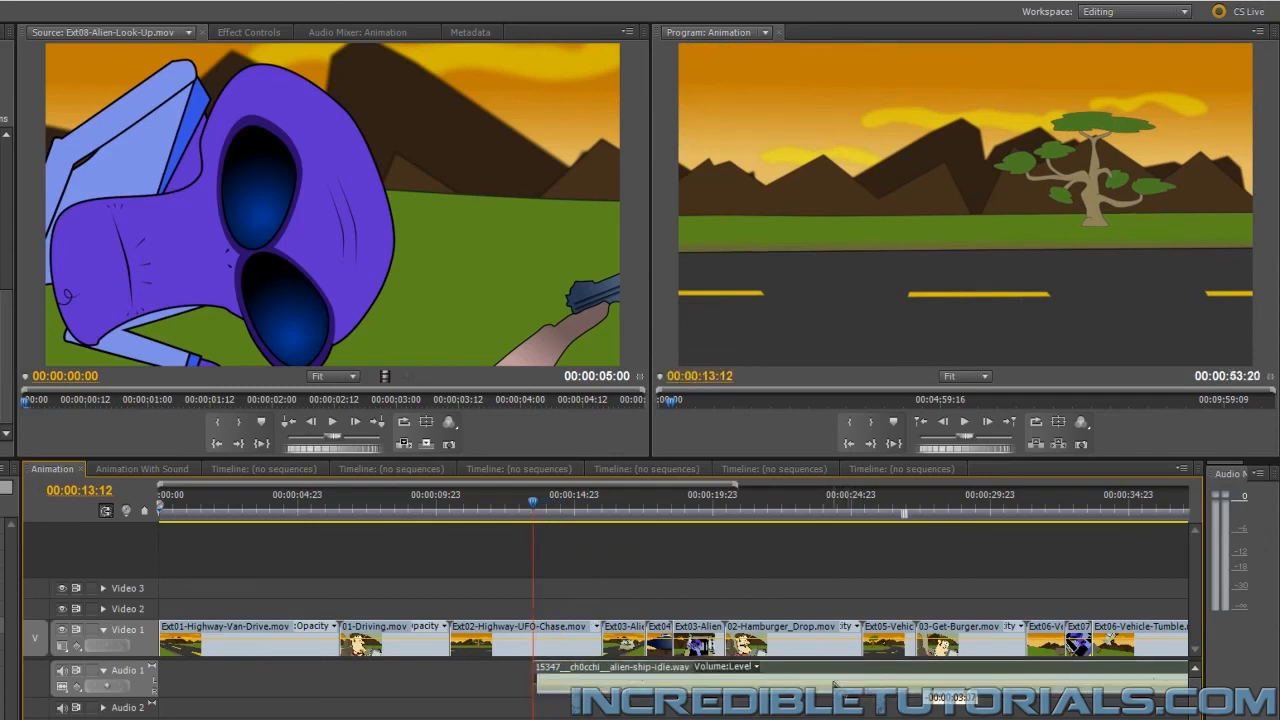
click(611, 681)
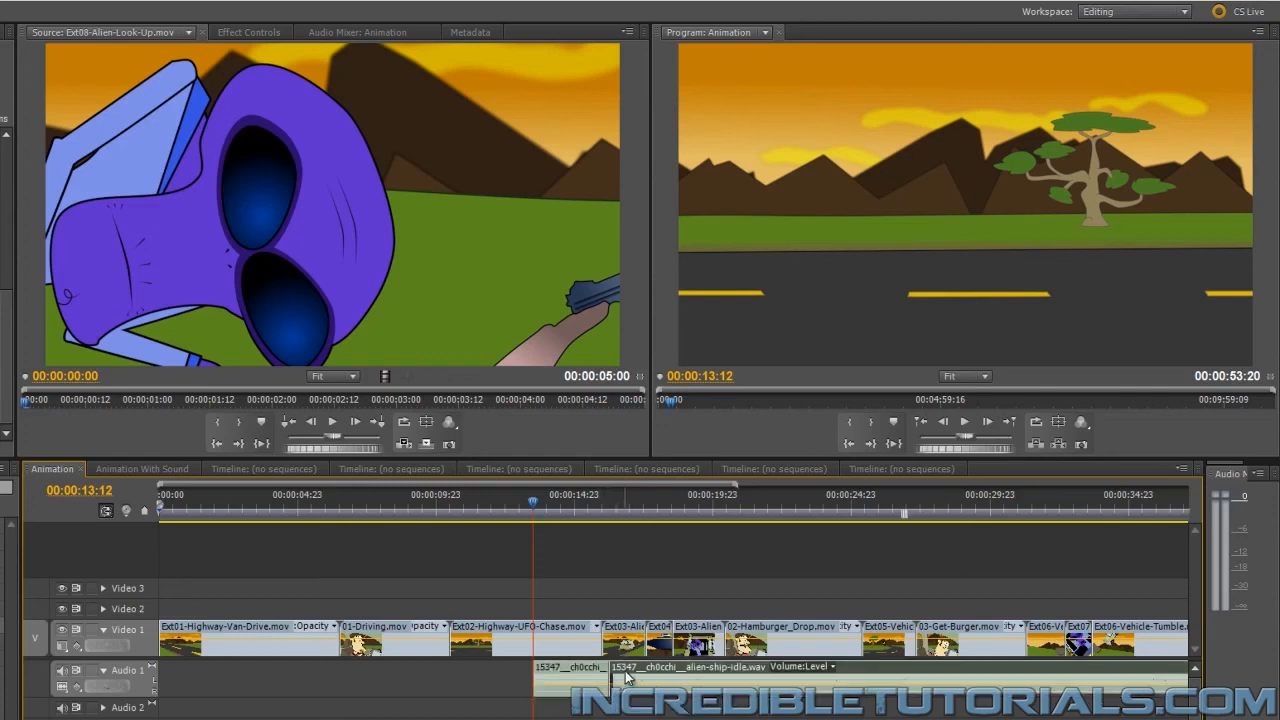
Delete the leftover second piece of the alien ship clip and trim the first piece to end with Ext02-Highway-UFO-Chase.mov
key(Delete)
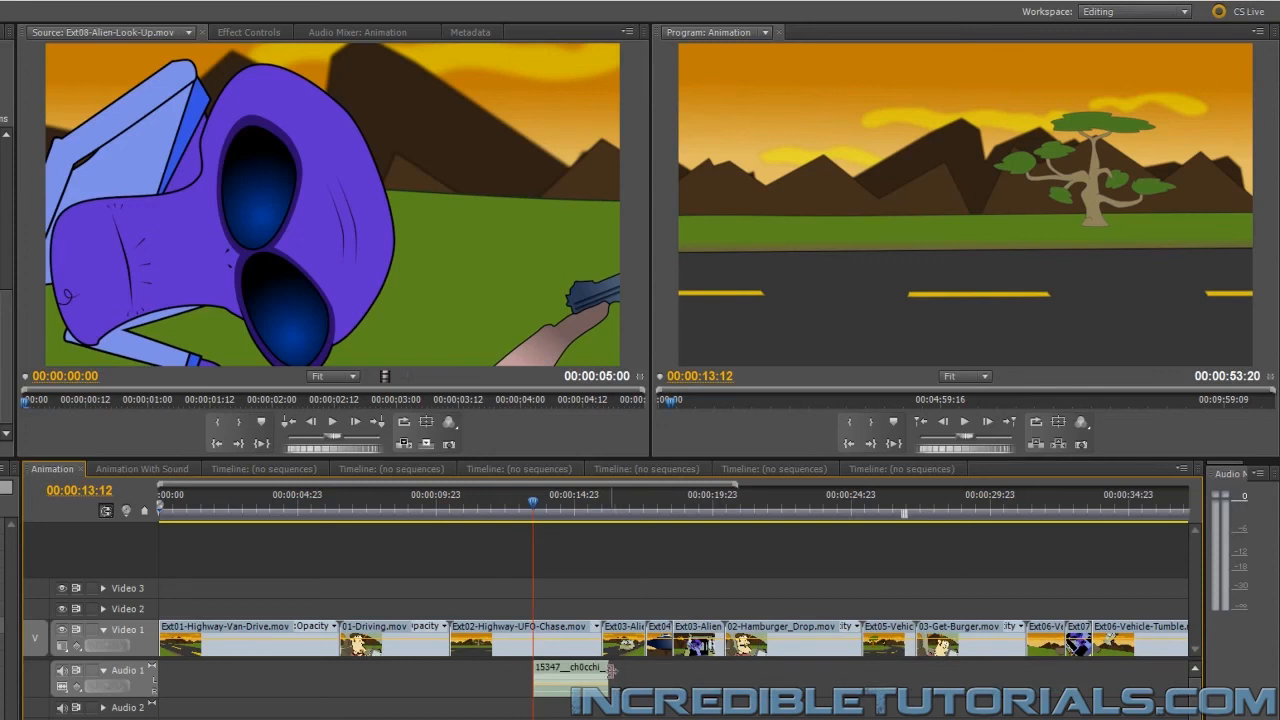
drag(612, 671, 604, 672)
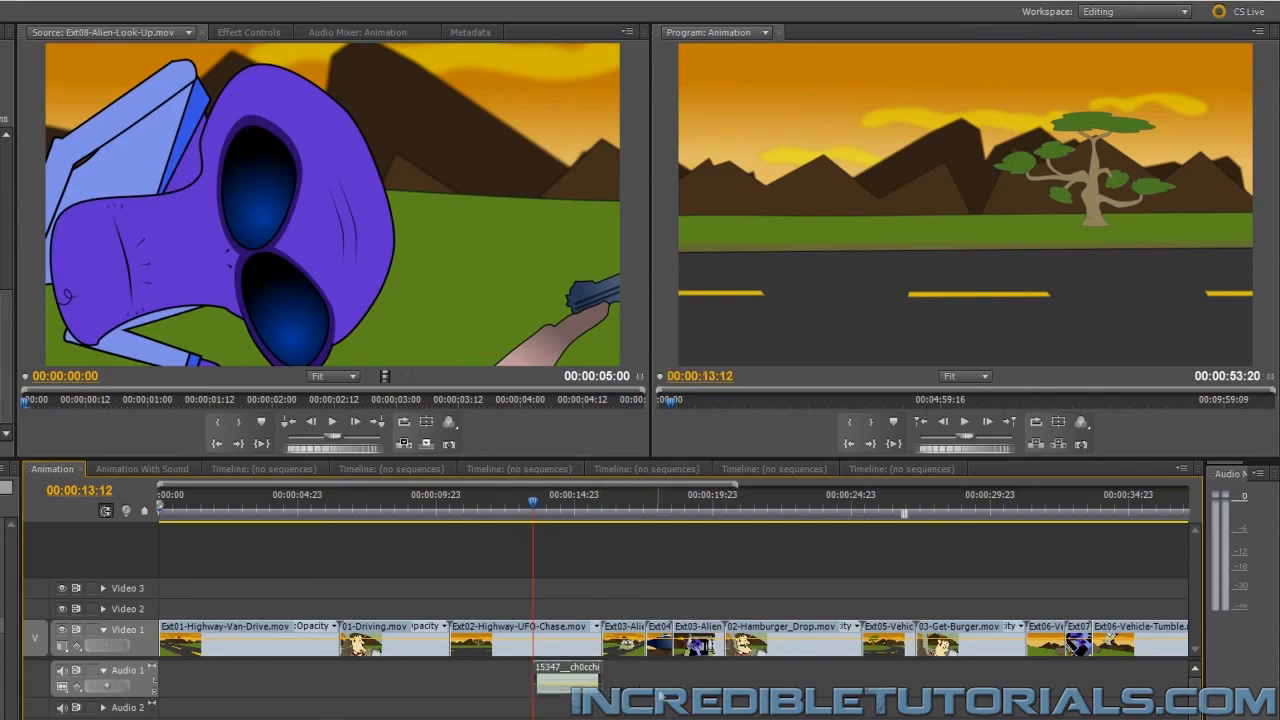
Play back the trimmed alien ship sound from about 00:00:13:12 and return the playhead to 00:00:13:08
click(963, 423)
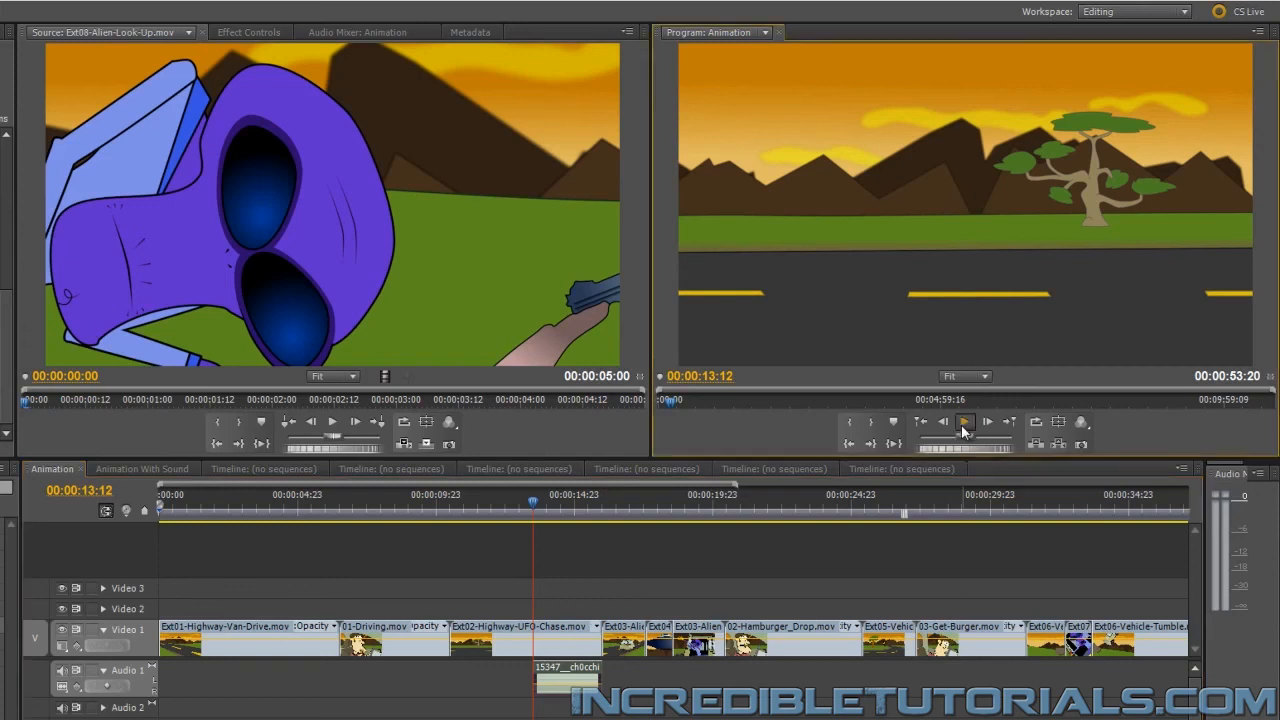
click(961, 424)
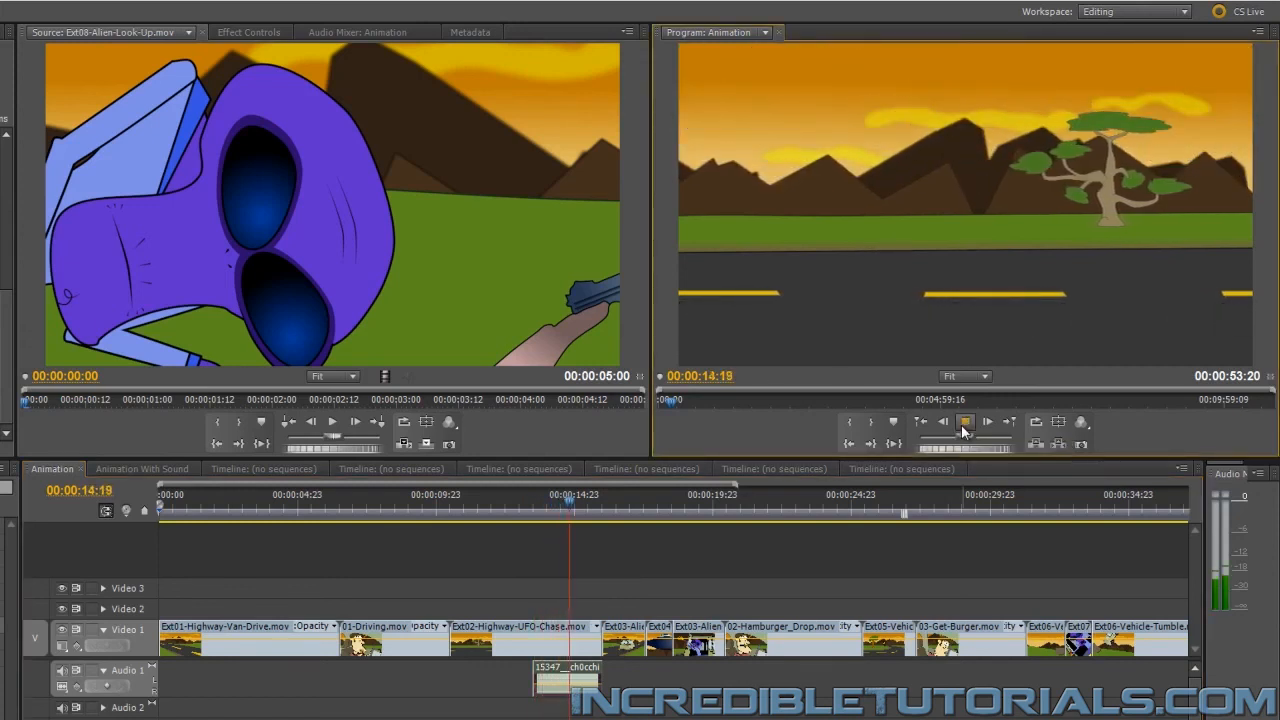
drag(491, 500, 534, 500)
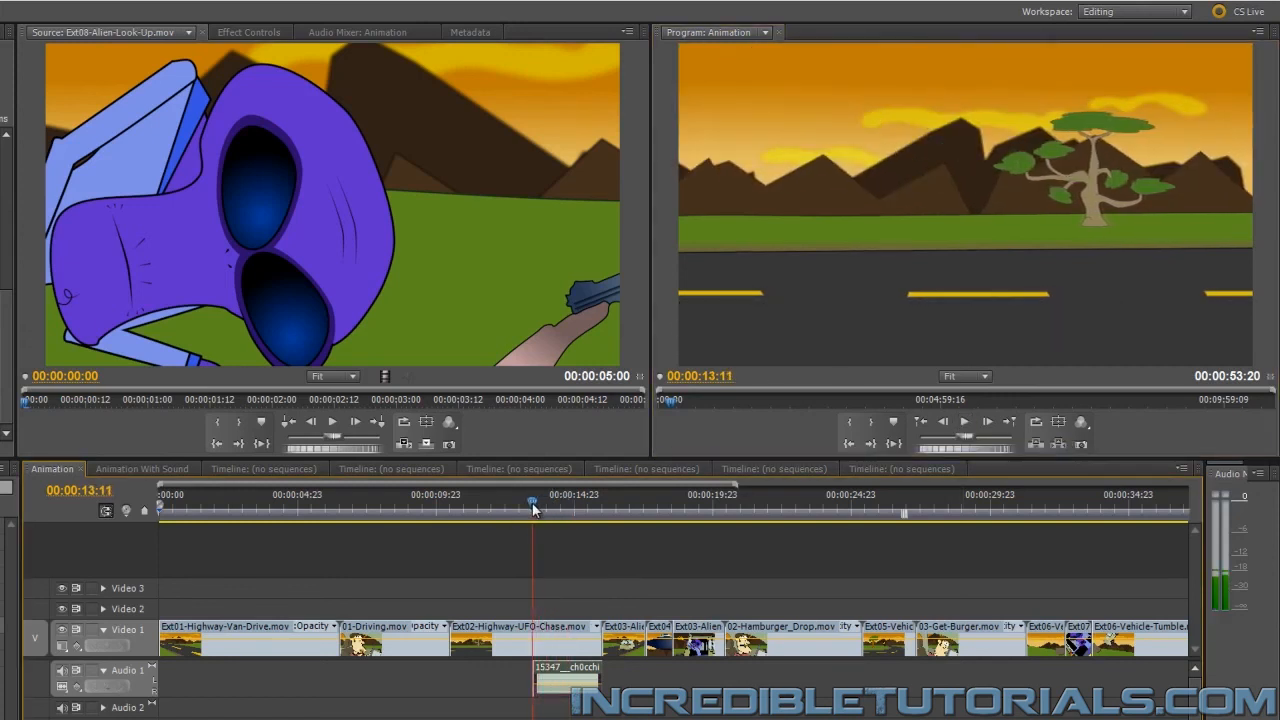
click(964, 424)
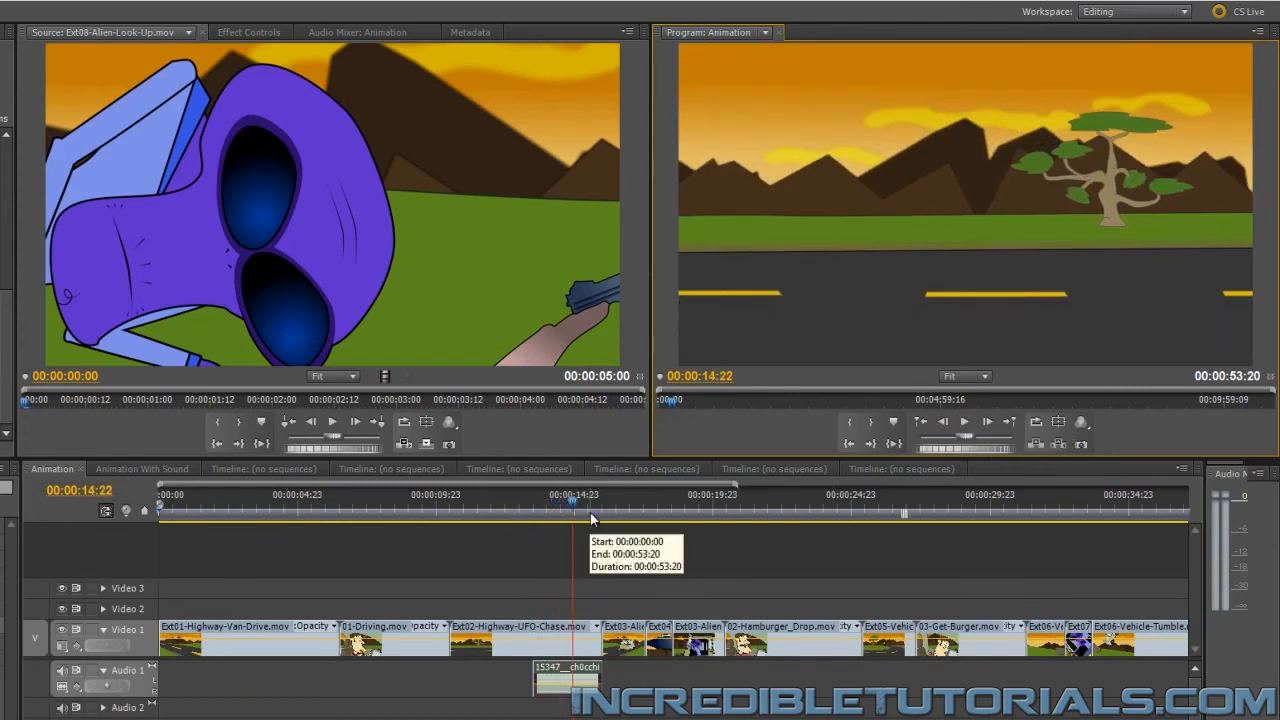
drag(580, 506, 531, 508)
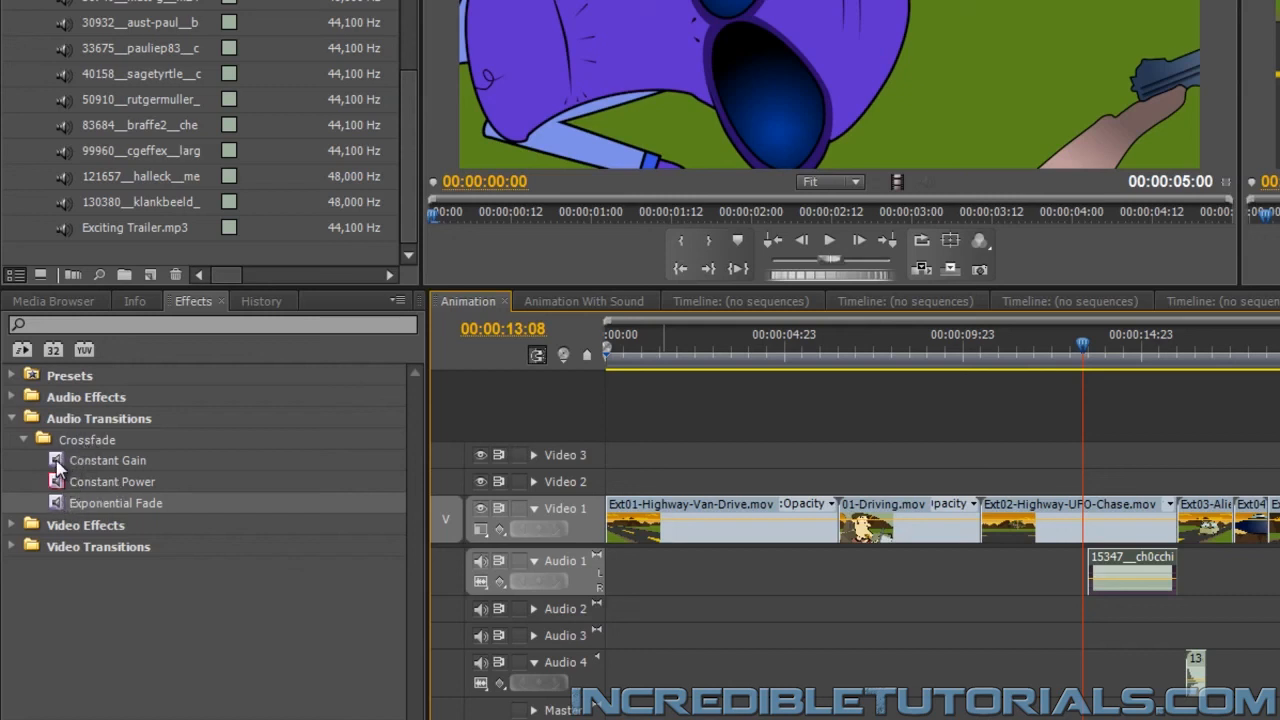
Apply a Constant Gain crossfade to the start of the alien ship clip and an Exponential Fade to its end
drag(56, 460, 1100, 577)
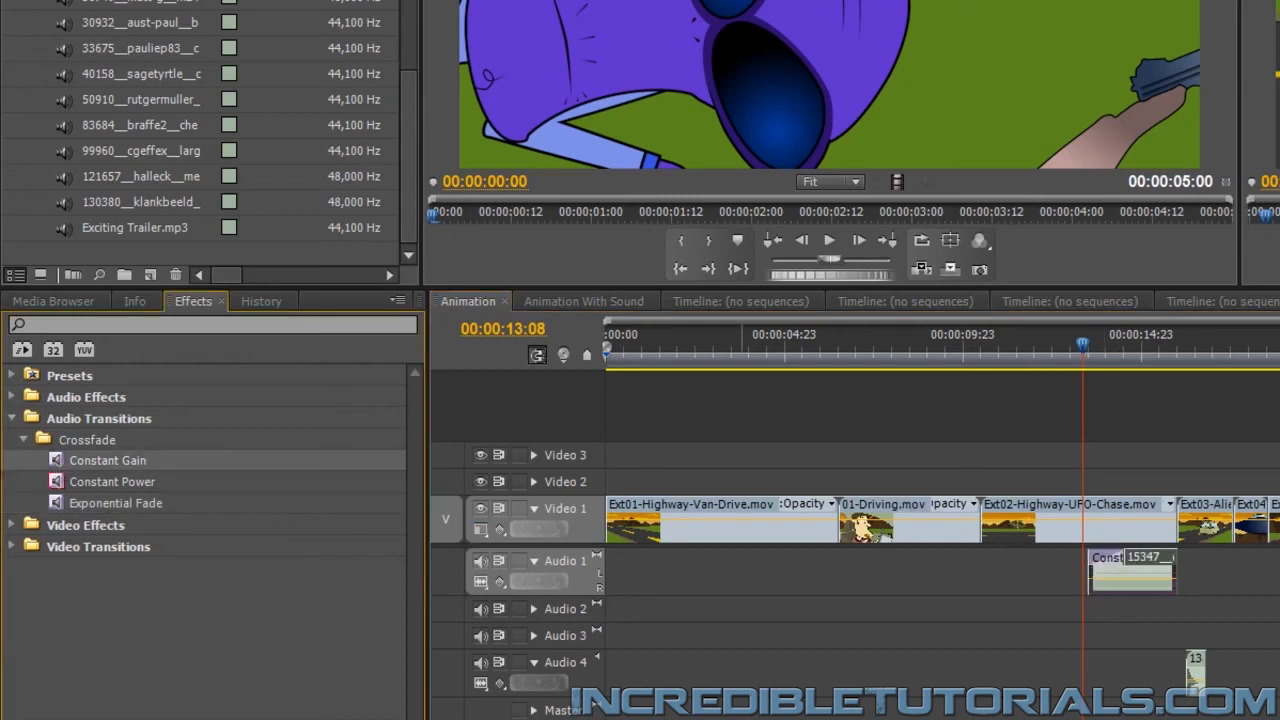
click(58, 504)
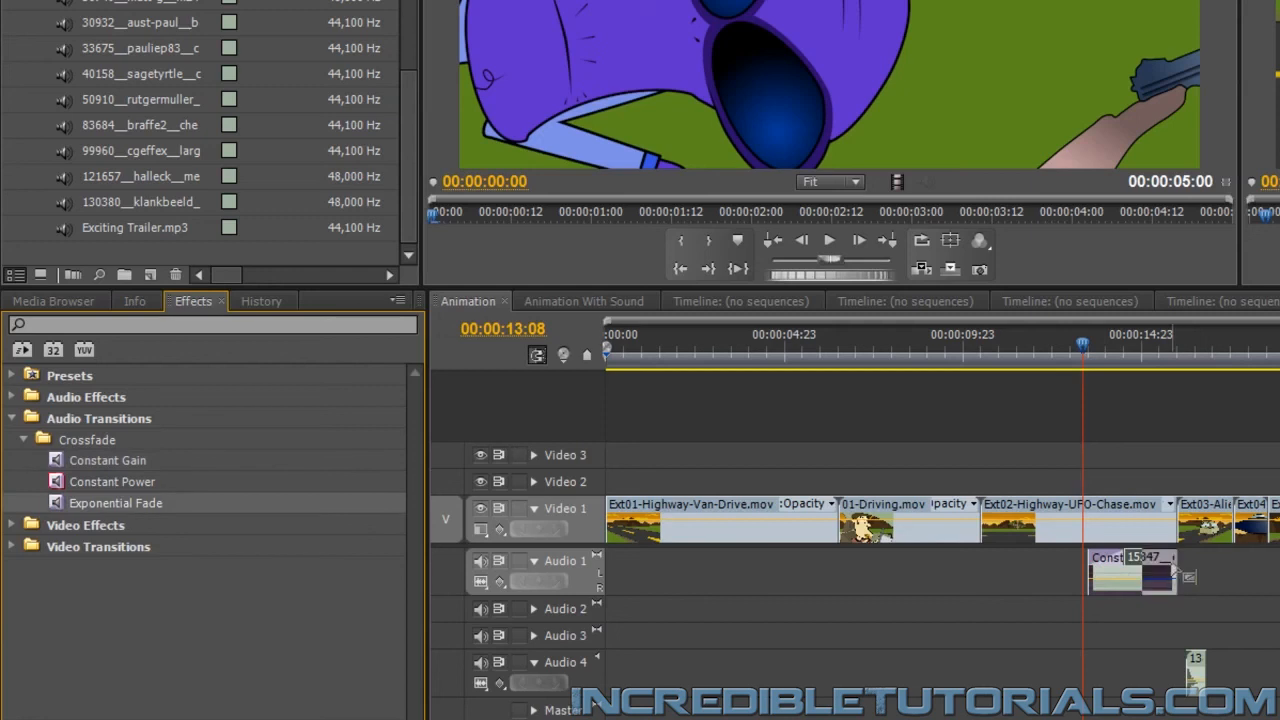
drag(1175, 570, 1175, 570)
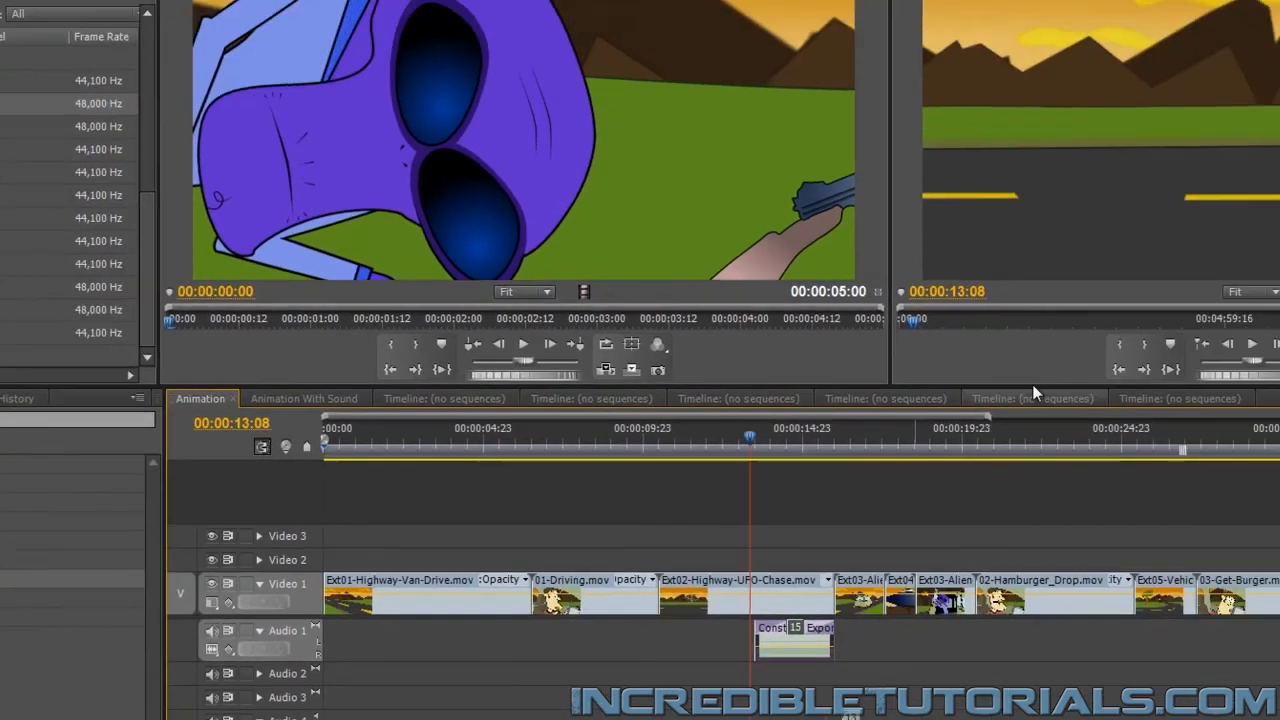
Play the sequence from 00:00:13:08 to hear the alien ship sound with its fades
click(1251, 343)
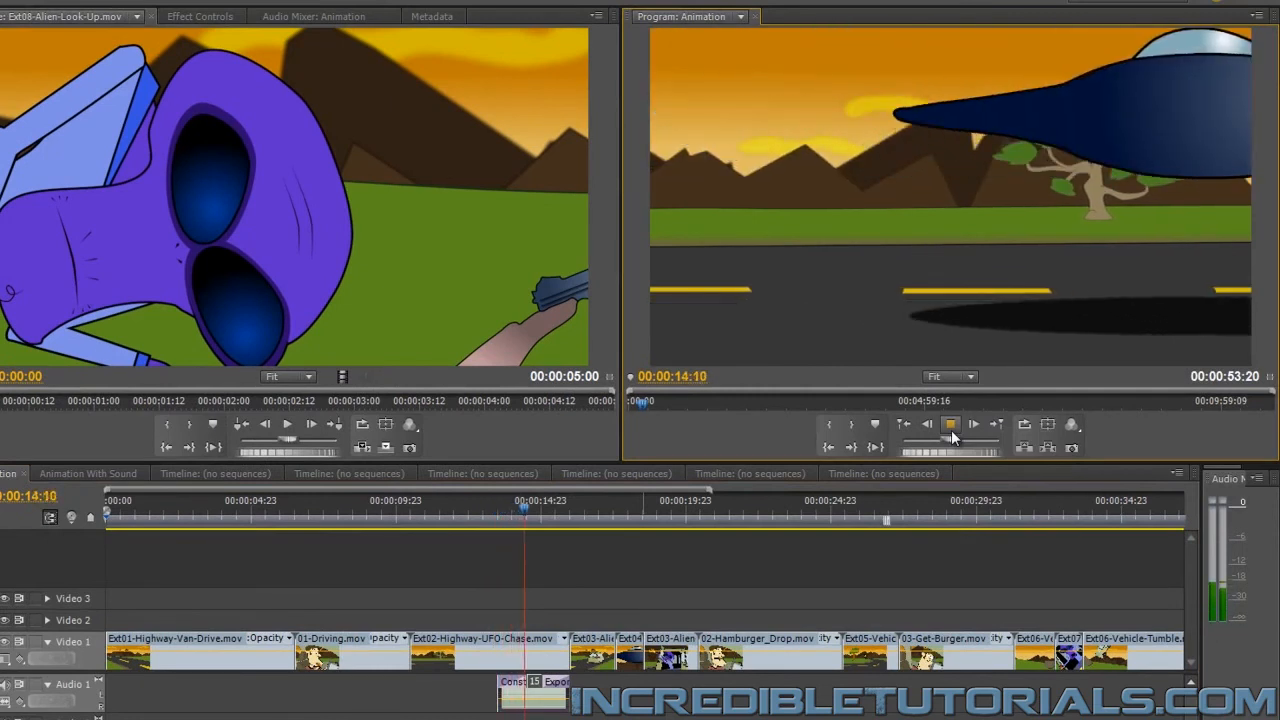
click(951, 430)
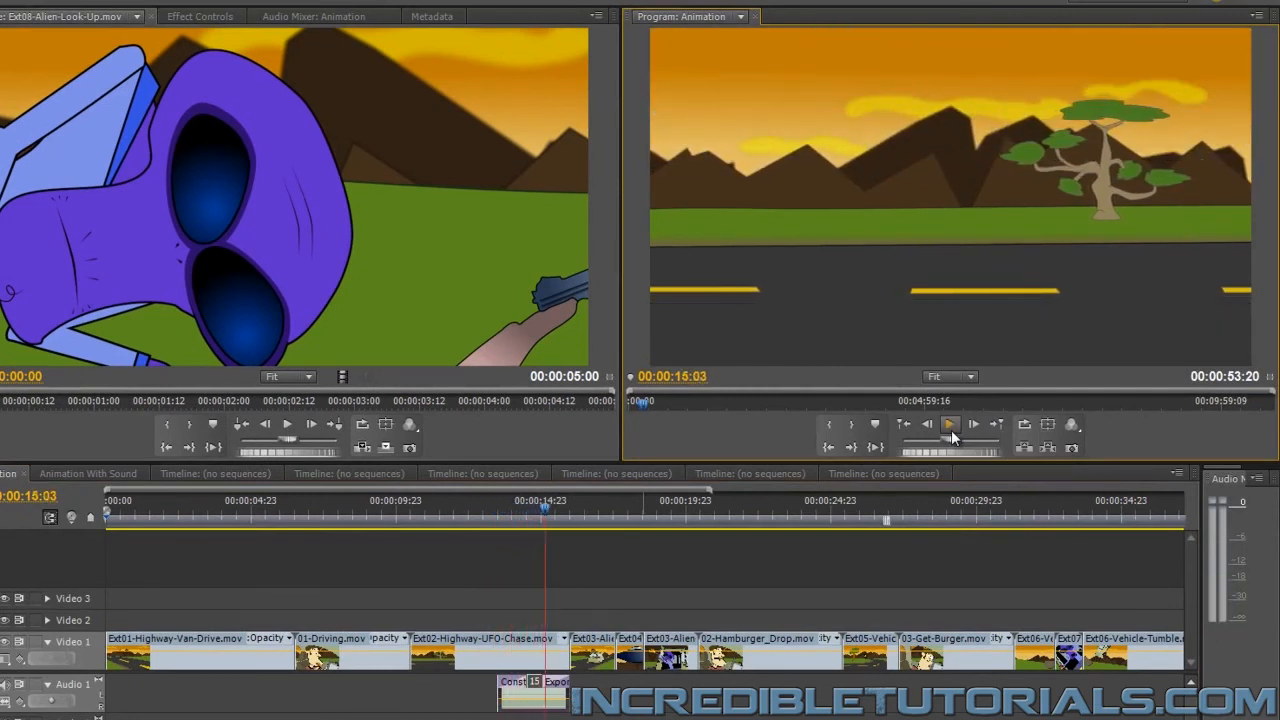
click(951, 430)
click(951, 430)
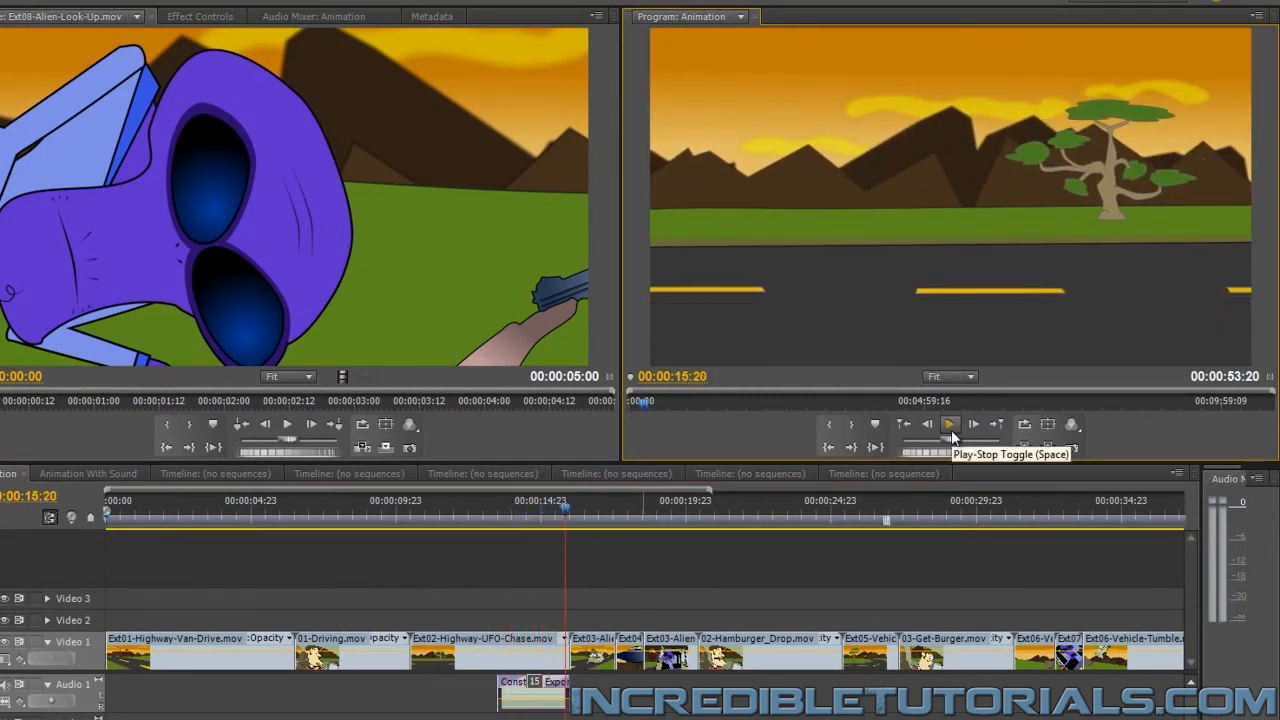
Shorten the fades at both ends of the alien ship clip and replay it from its beginning
mouse_move(541, 684)
mouse_down()
mouse_move(516, 678)
mouse_move(555, 680)
mouse_up()
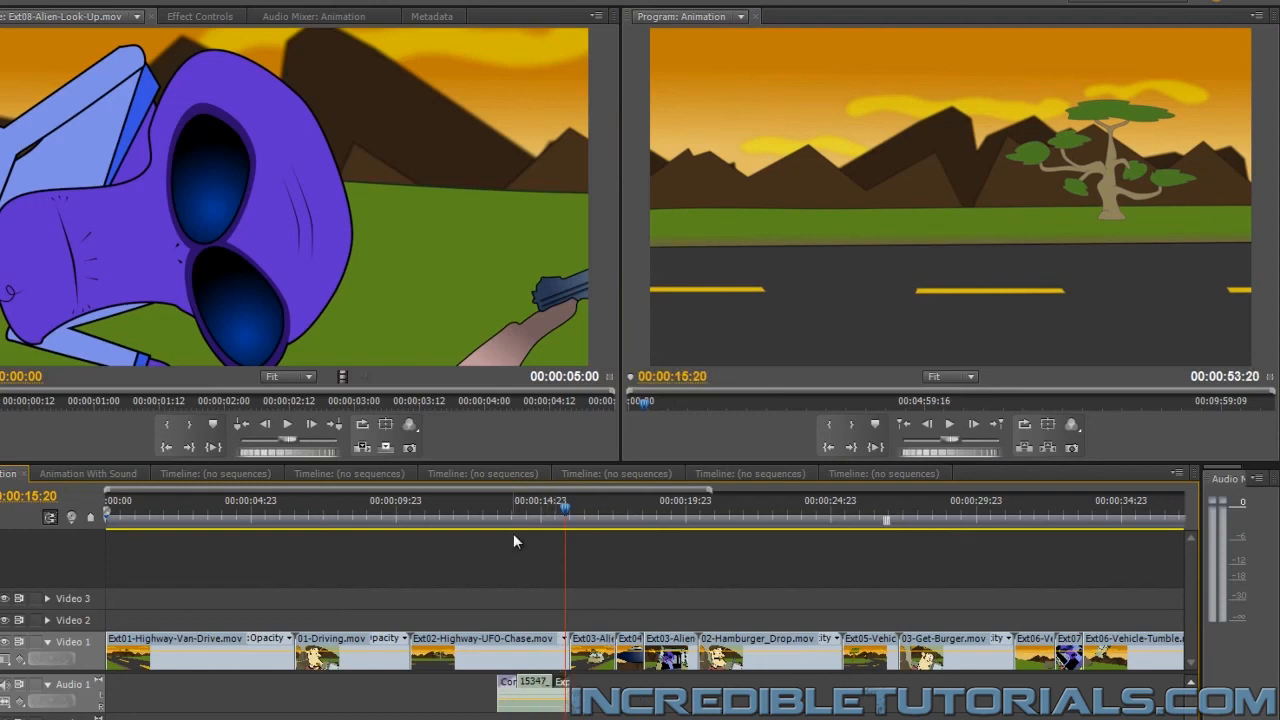
click(500, 510)
click(950, 424)
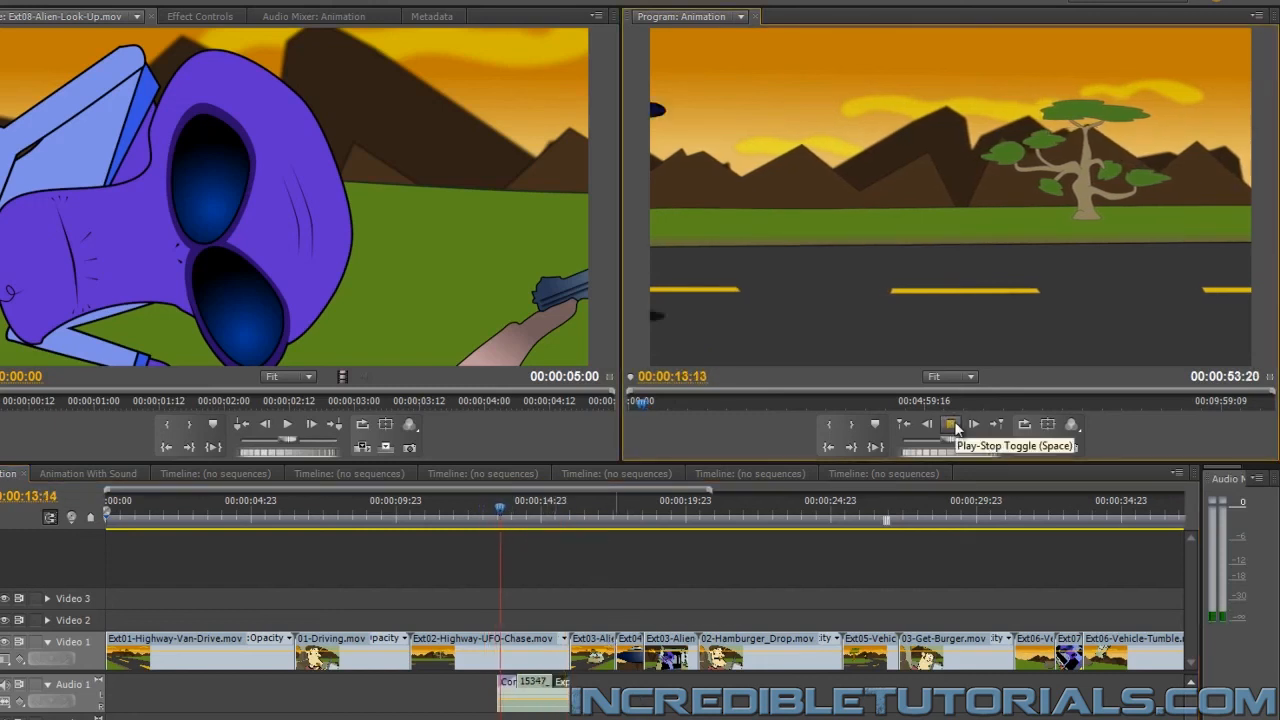
click(952, 424)
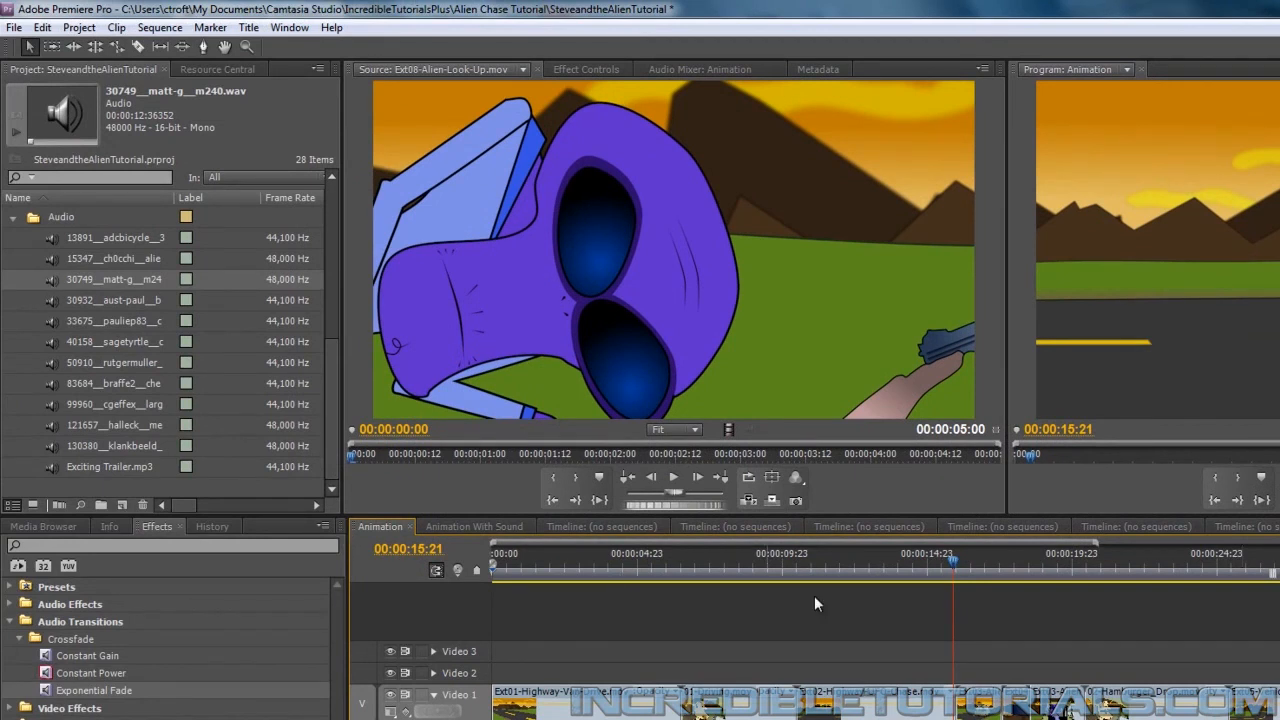
Place 30749__matt-g__m240.wav on Audio 4 at 00:00:17:01, where the alien's gun first fires
mouse_move(1042, 584)
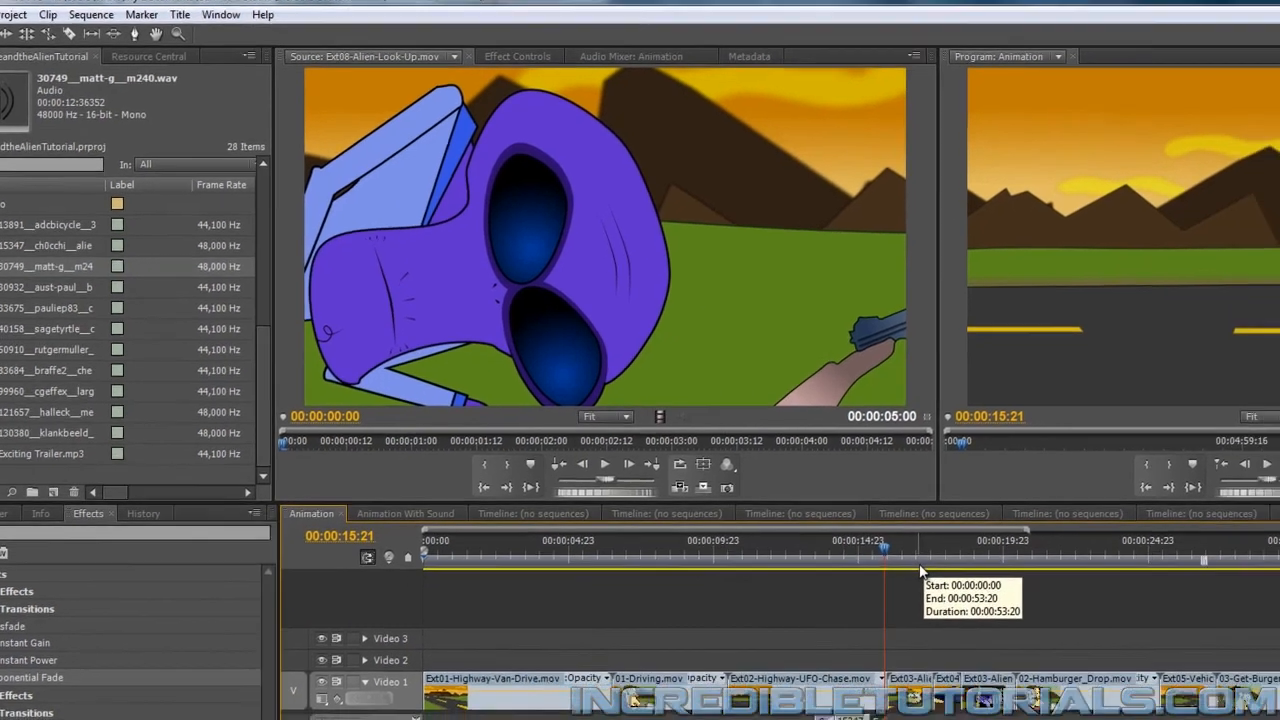
key(Right)
key(Right)
key(Right)
key(Right)
key(Right)
key(Right)
key(Right)
key(Right)
key(Right)
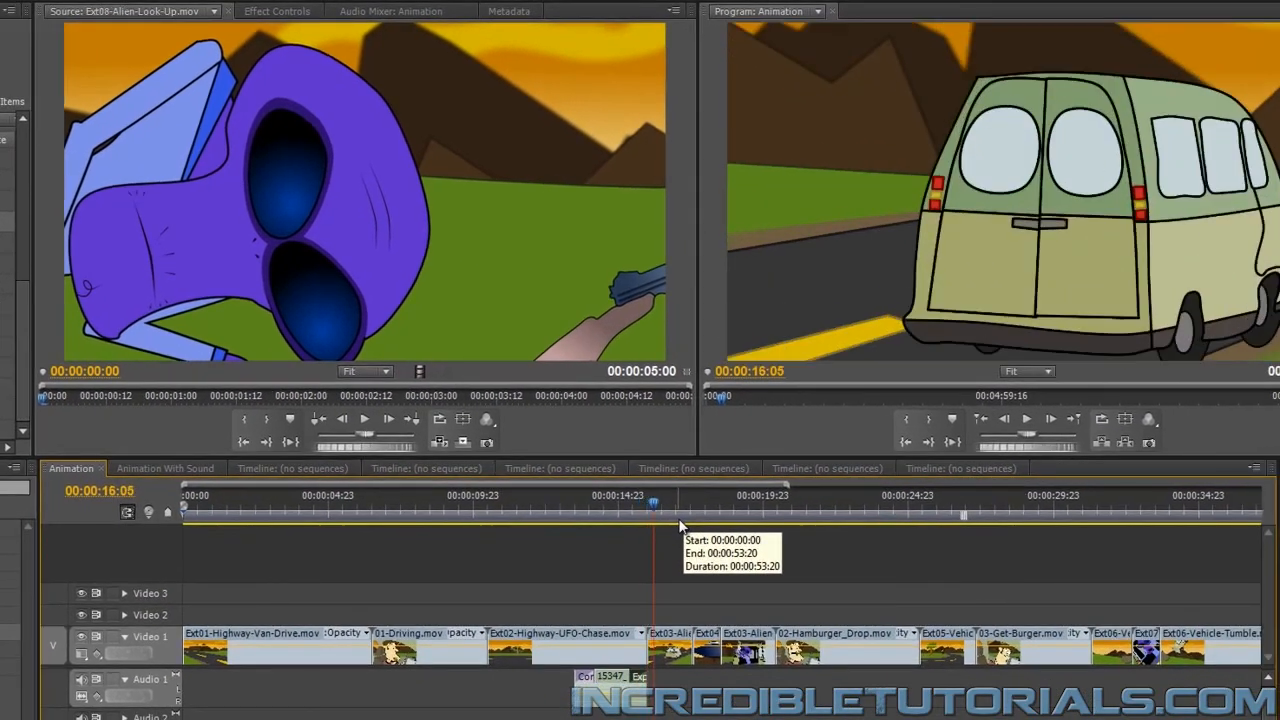
key(Right)
key(Right)
key(Right)
key(Right)
key(Right)
key(Right)
key(Right)
key(Right)
key(Right)
key(Right)
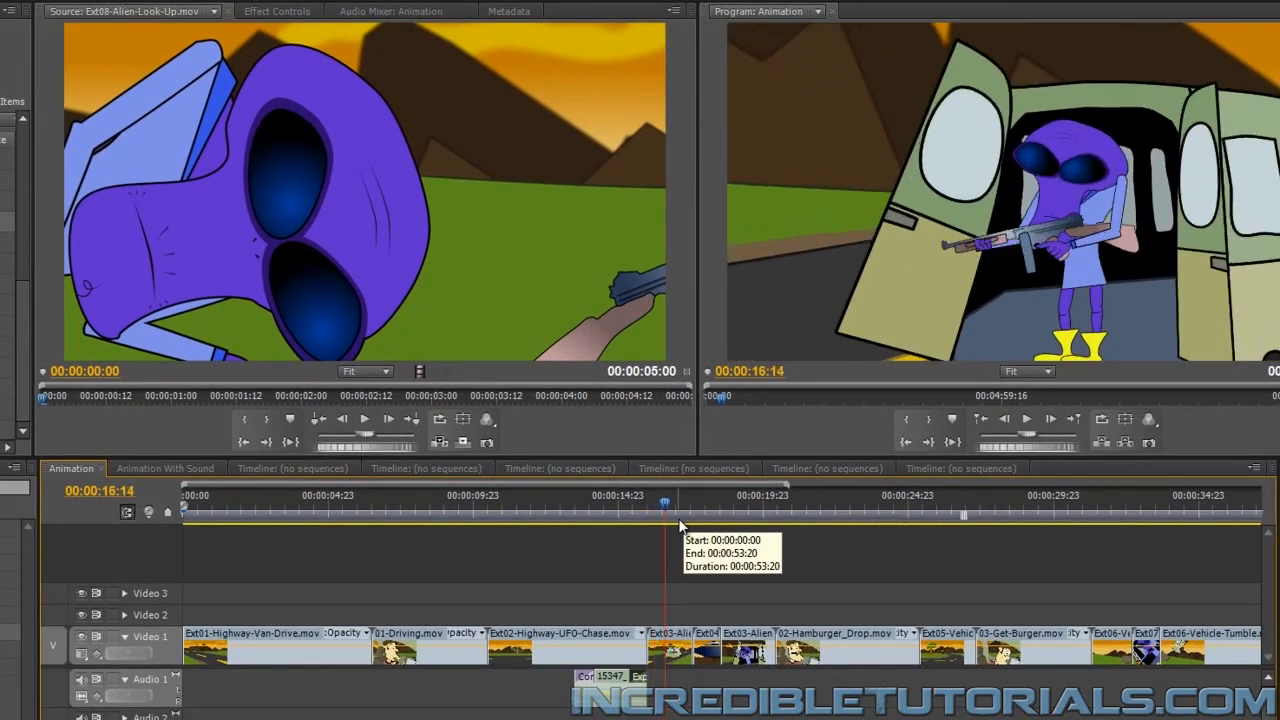
key(Right)
key(Right)
key(Right)
key(Right)
key(Right)
key(Right)
key(Right)
key(Right)
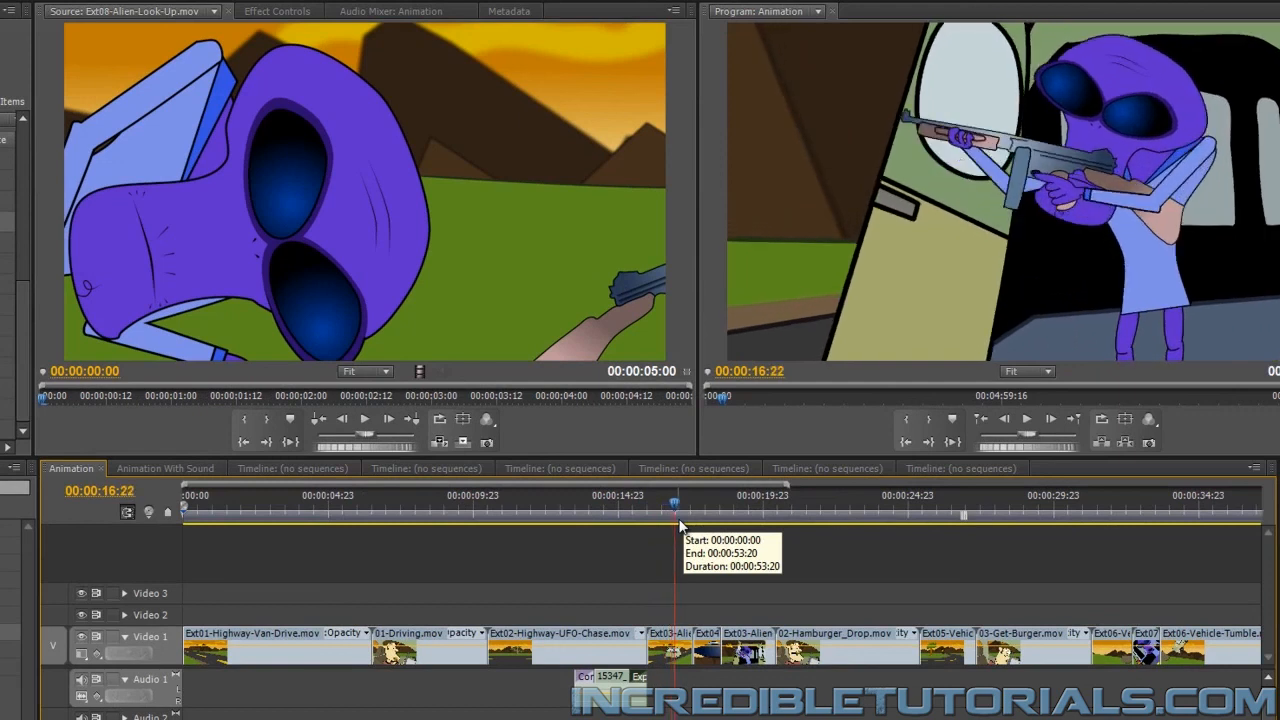
key(Right)
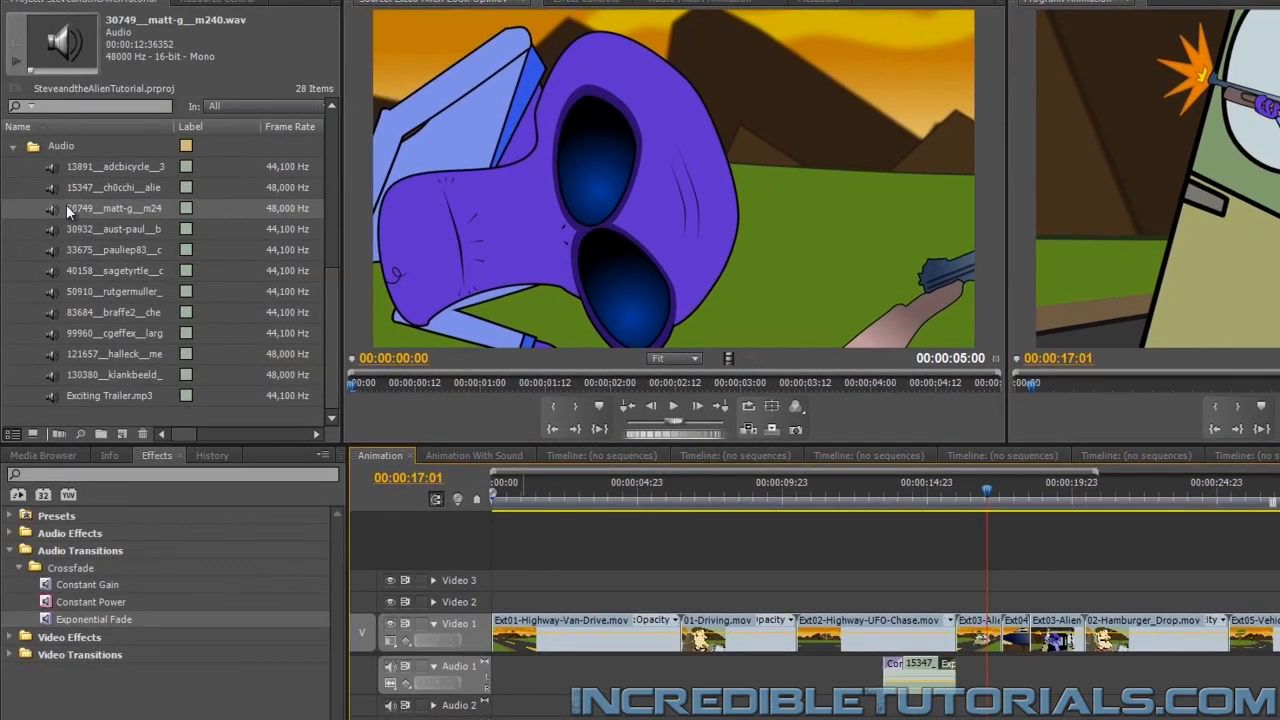
drag(50, 210, 758, 606)
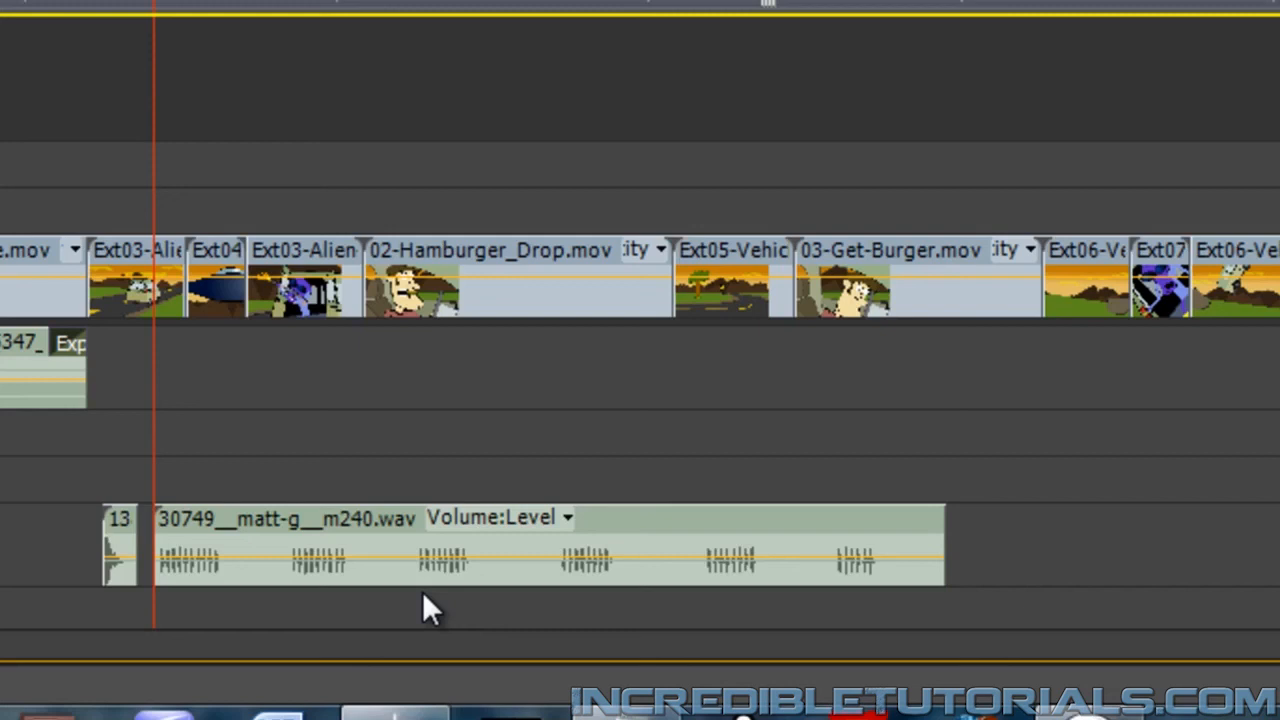
Shift the gunfire clip on Audio 4 to start at 00:00:16:22 so its first shot lines up with the playhead
key(equal)
key(equal)
key(equal)
key(equal)
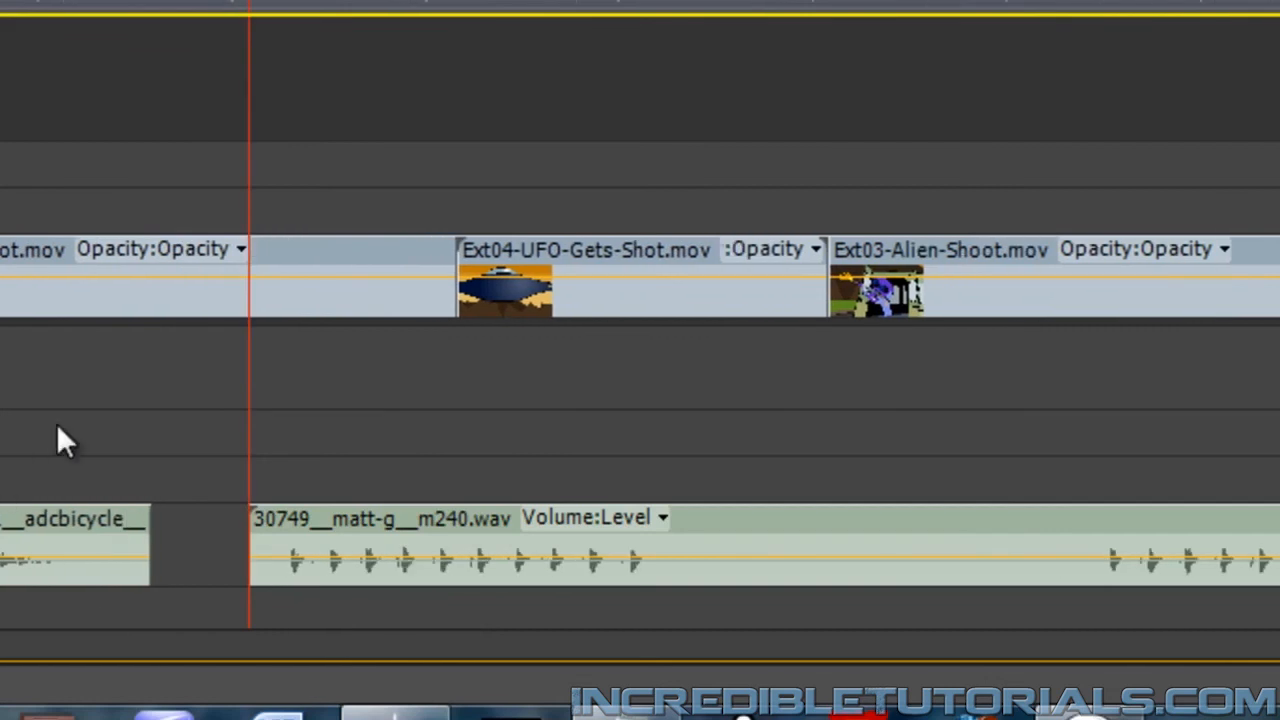
drag(769, 528, 741, 522)
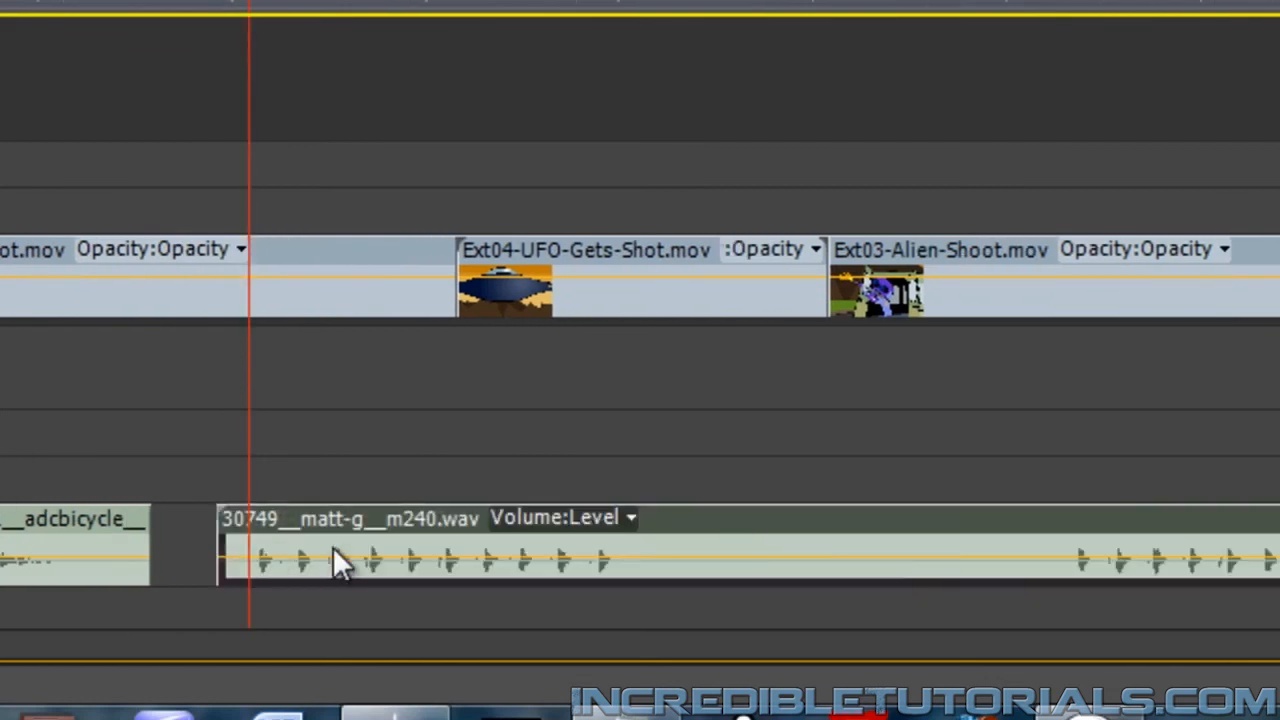
drag(823, 512, 777, 528)
drag(1013, 608, 1008, 604)
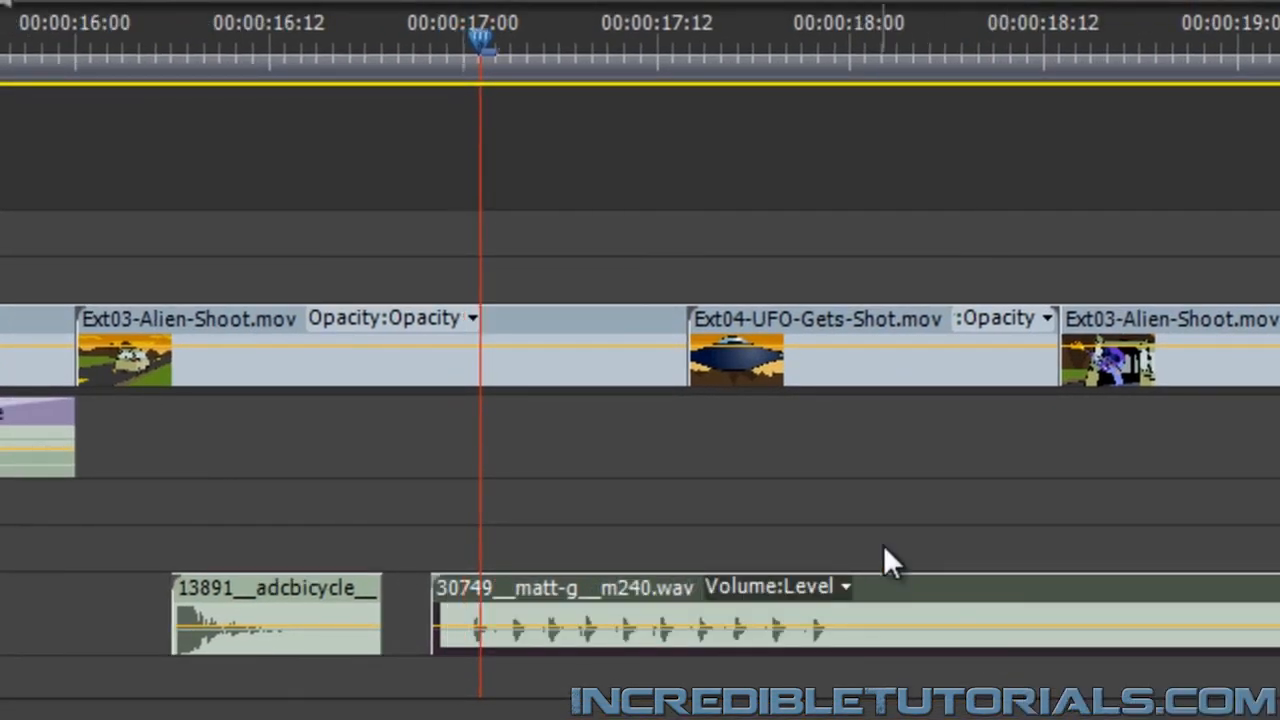
Cut the gunfire clip at 00:00:18:00 and just before its second burst, and delete the silent piece between the cuts
key(space)
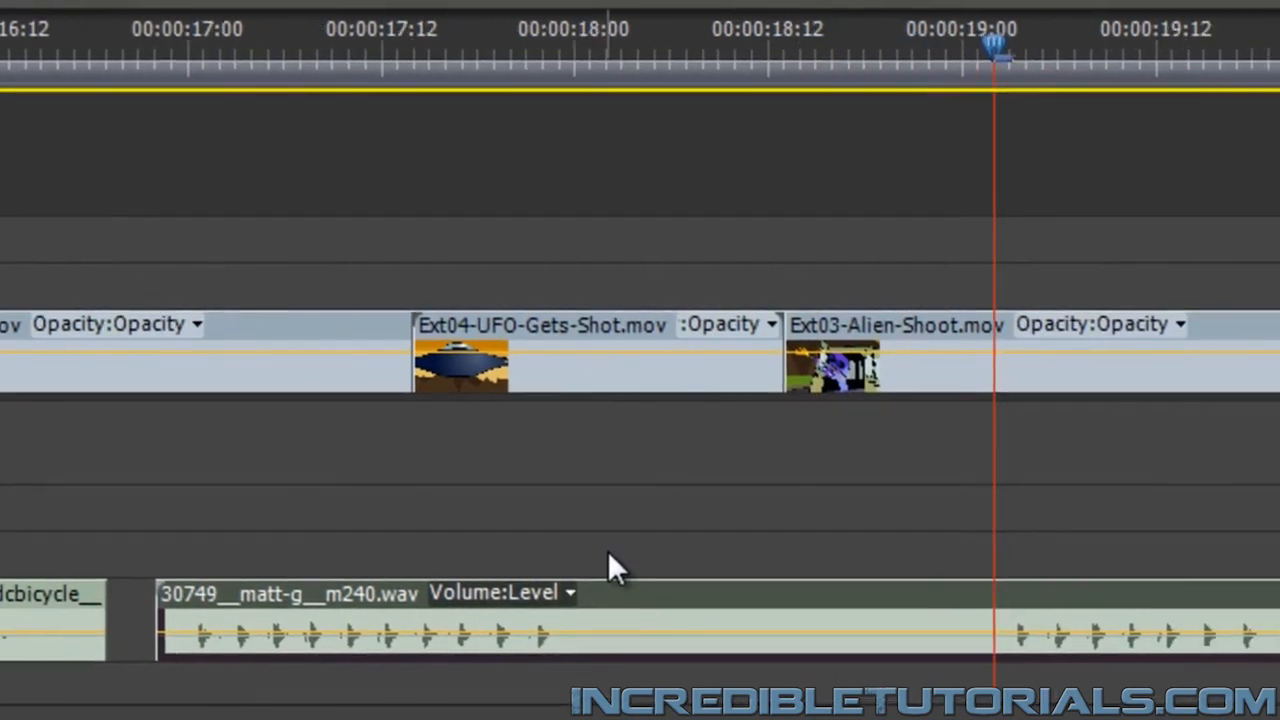
key(Left)
key(Left)
key(Left)
key(Left)
key(Left)
key(Left)
key(Left)
key(Left)
key(Left)
key(Left)
key(Left)
key(Left)
key(Left)
key(Left)
key(Left)
key(Left)
key(Left)
key(Left)
key(Left)
key(Left)
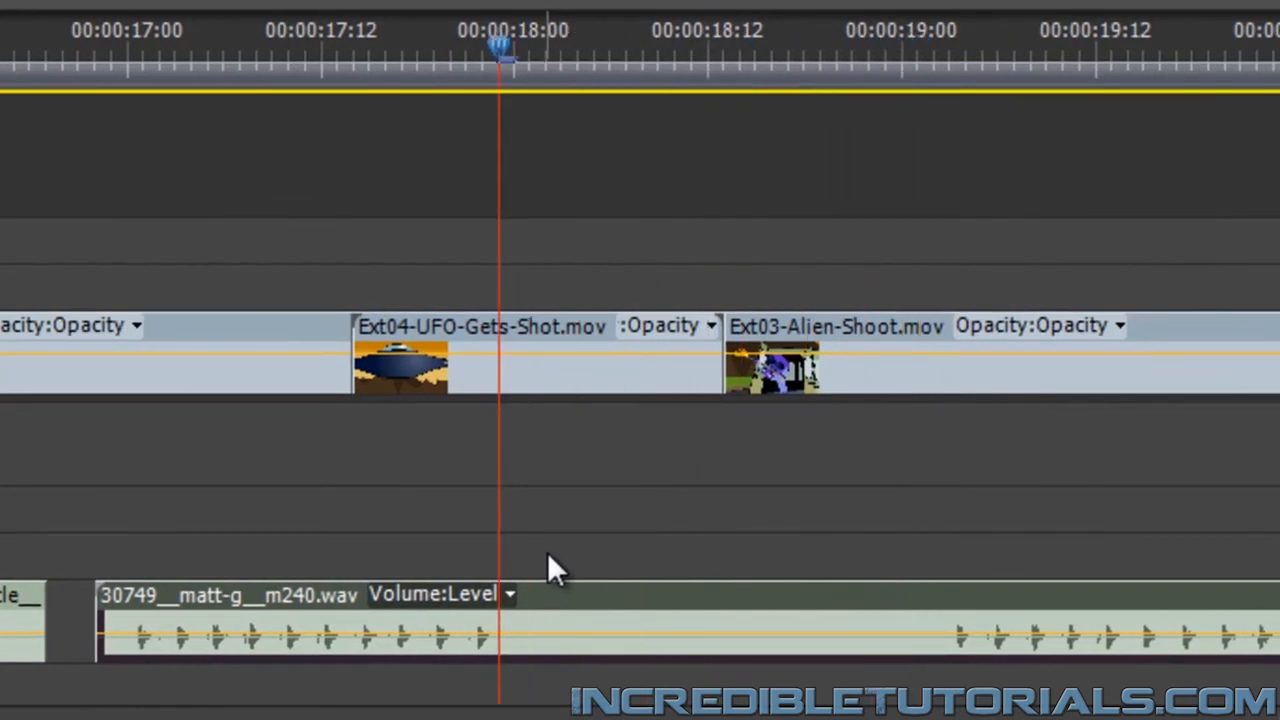
key(Right)
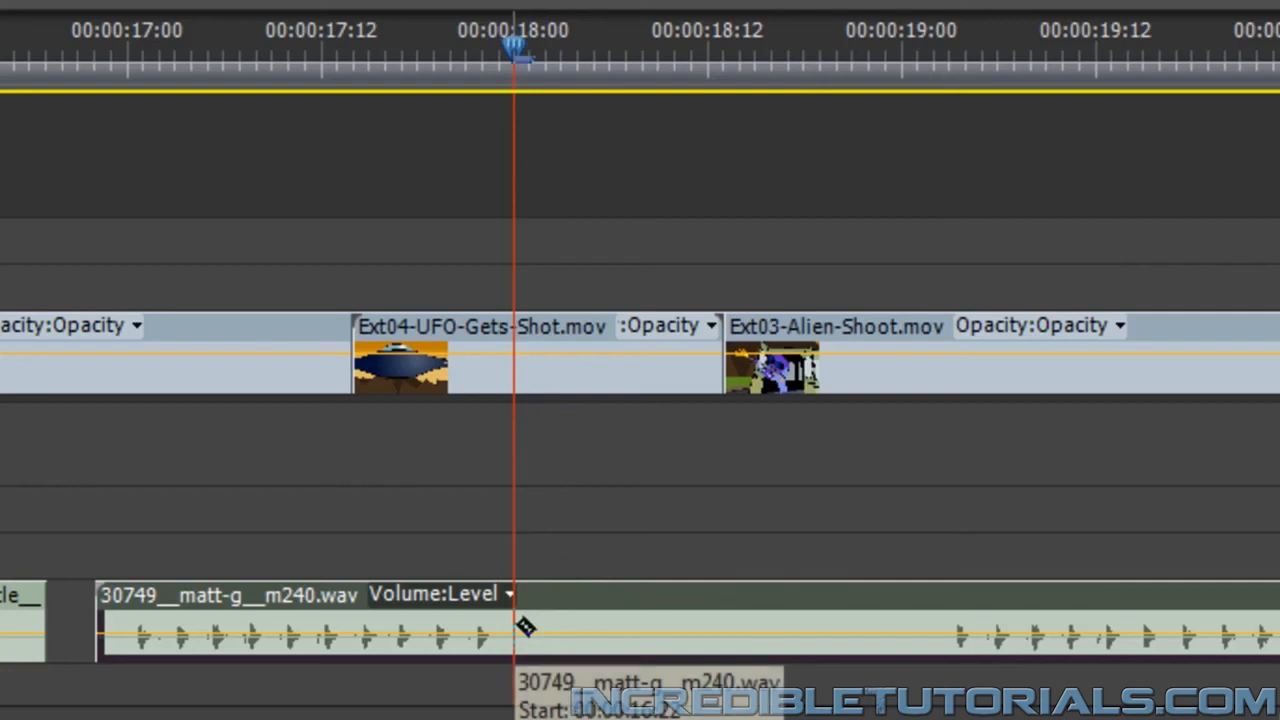
key(ctrl+k)
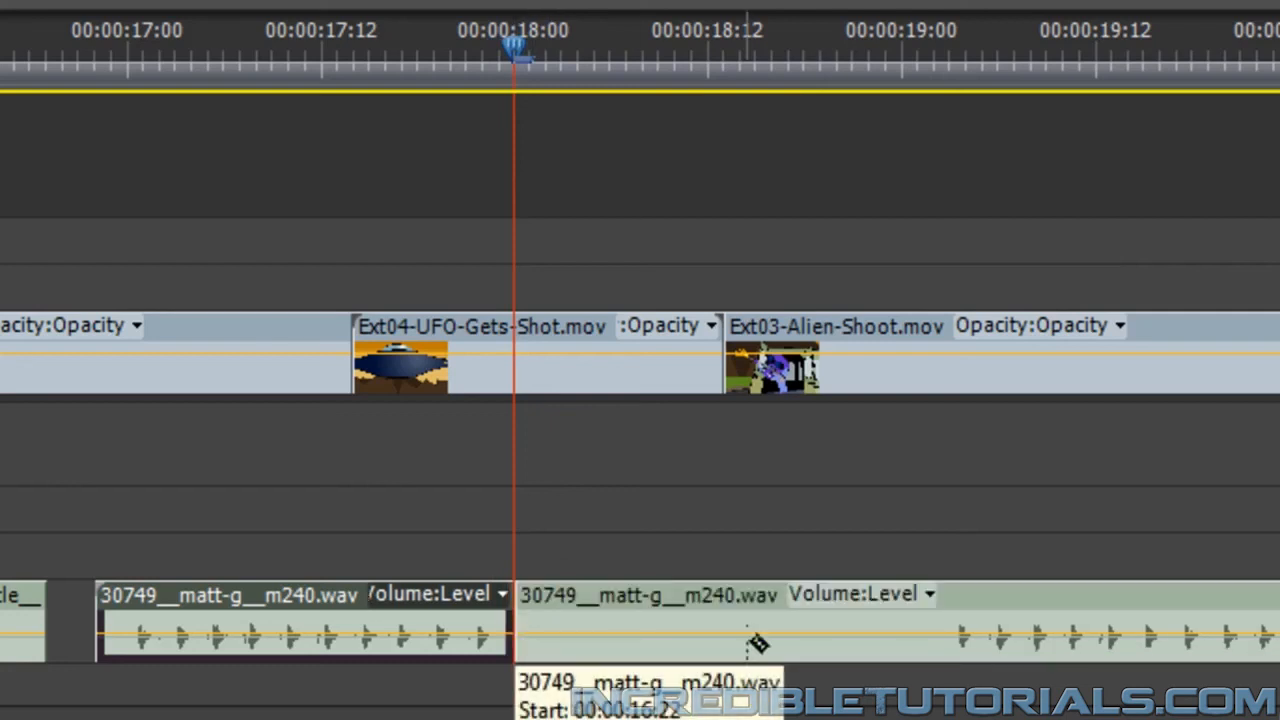
click(950, 634)
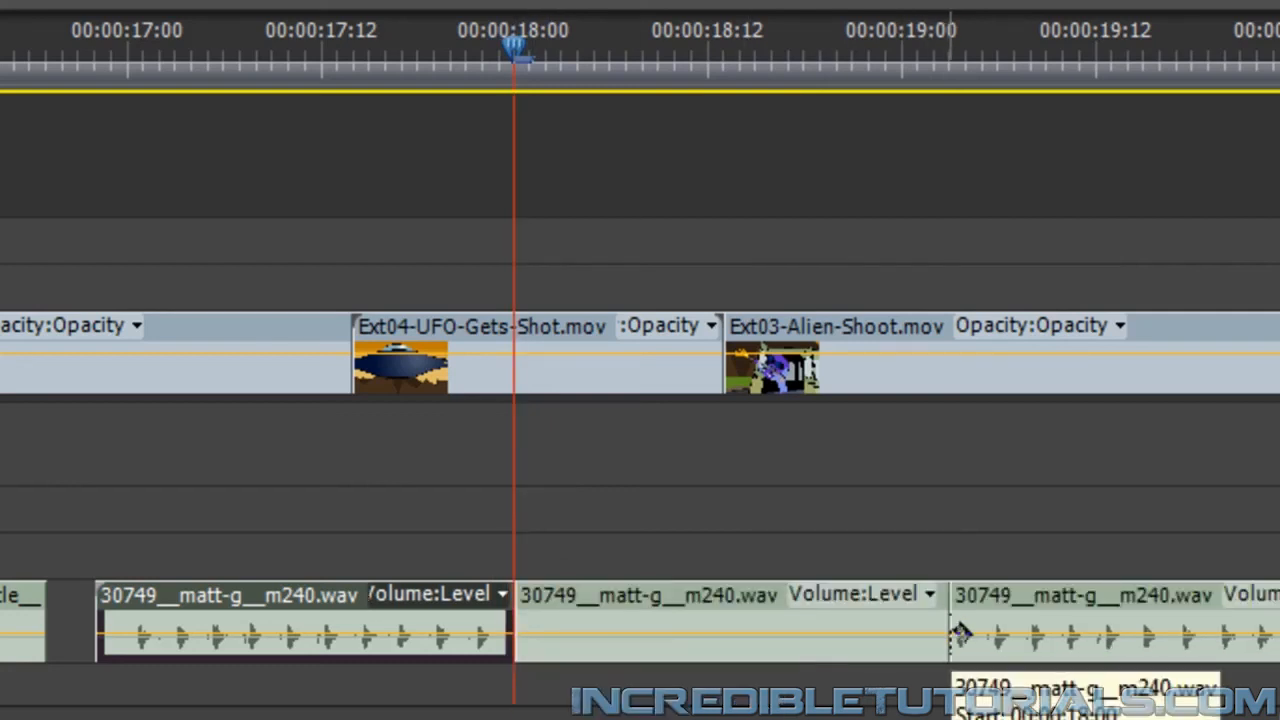
click(848, 615)
key(Delete)
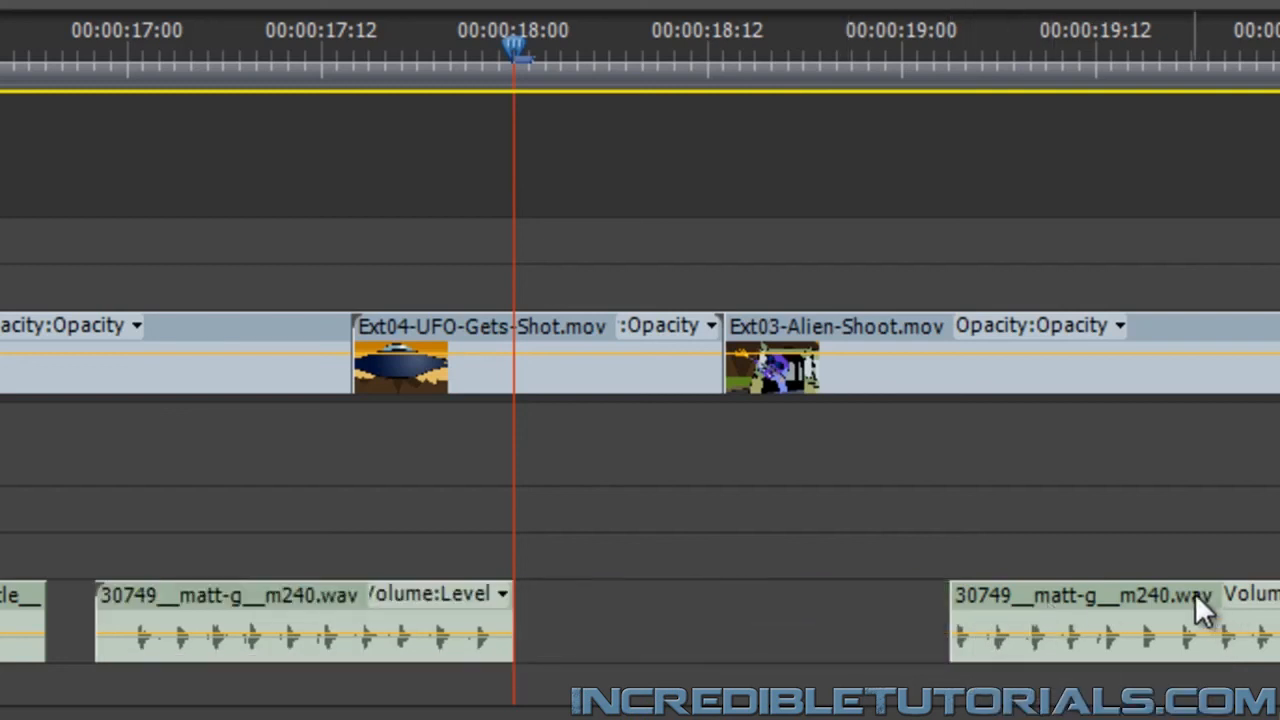
Move the second gunfire burst 00:00:01:03 earlier to start right after the first at 00:00:18:00, and play through it
drag(1003, 592, 764, 630)
key(Left)
key(Left)
key(Left)
key(Left)
key(Left)
key(Left)
key(Left)
key(Left)
key(Left)
key(Left)
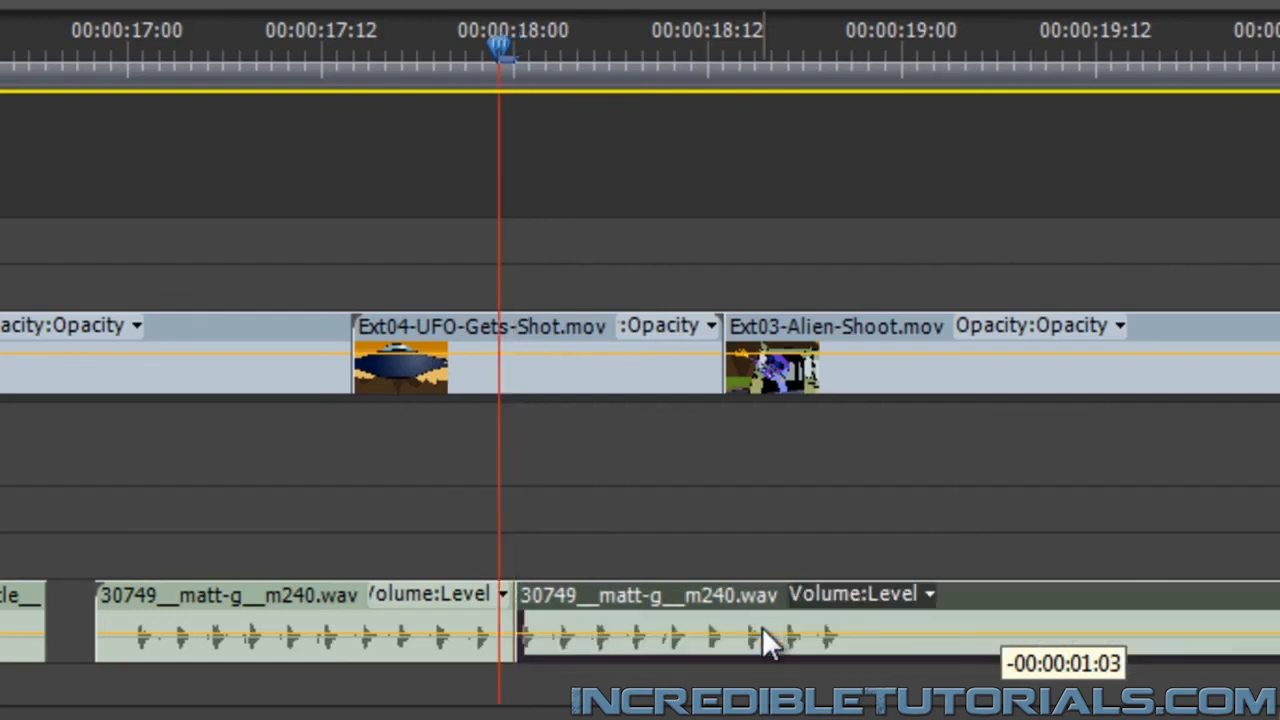
key(space)
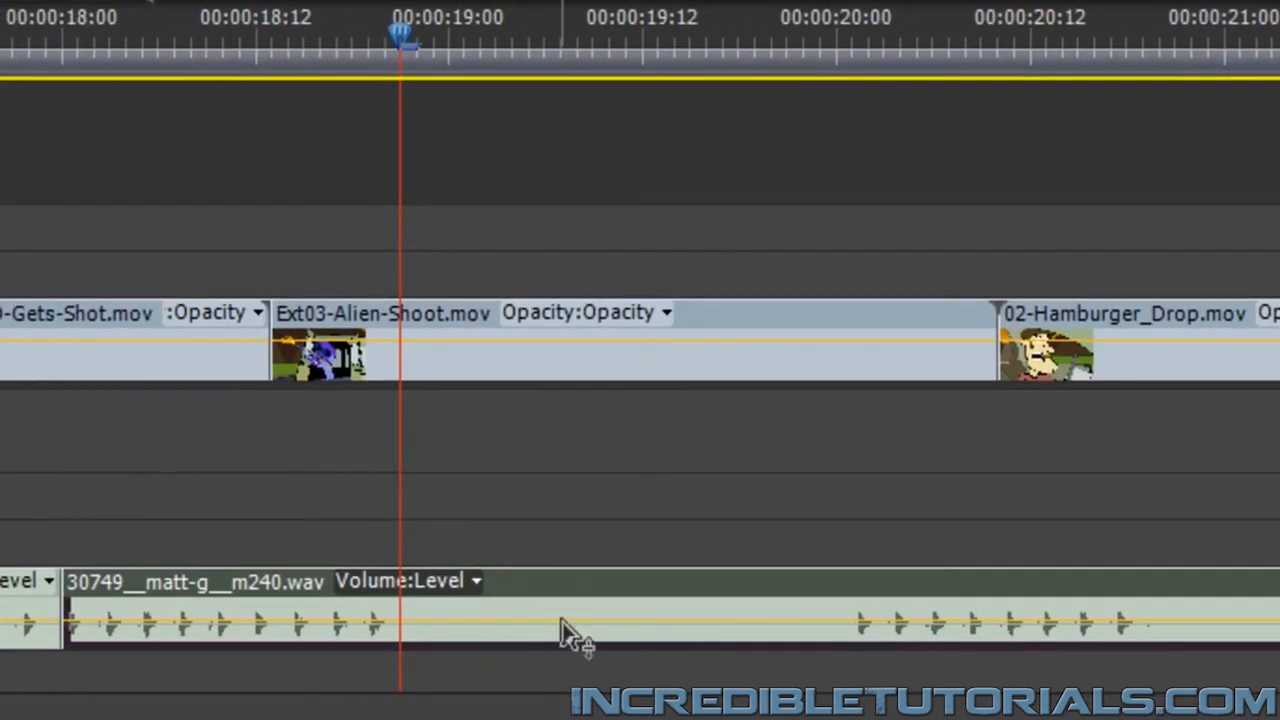
Cut the gunfire clip at 00:00:18:21 and just before its next burst near 00:00:20:01, and delete the silent piece between the cuts
key(c)
click(404, 612)
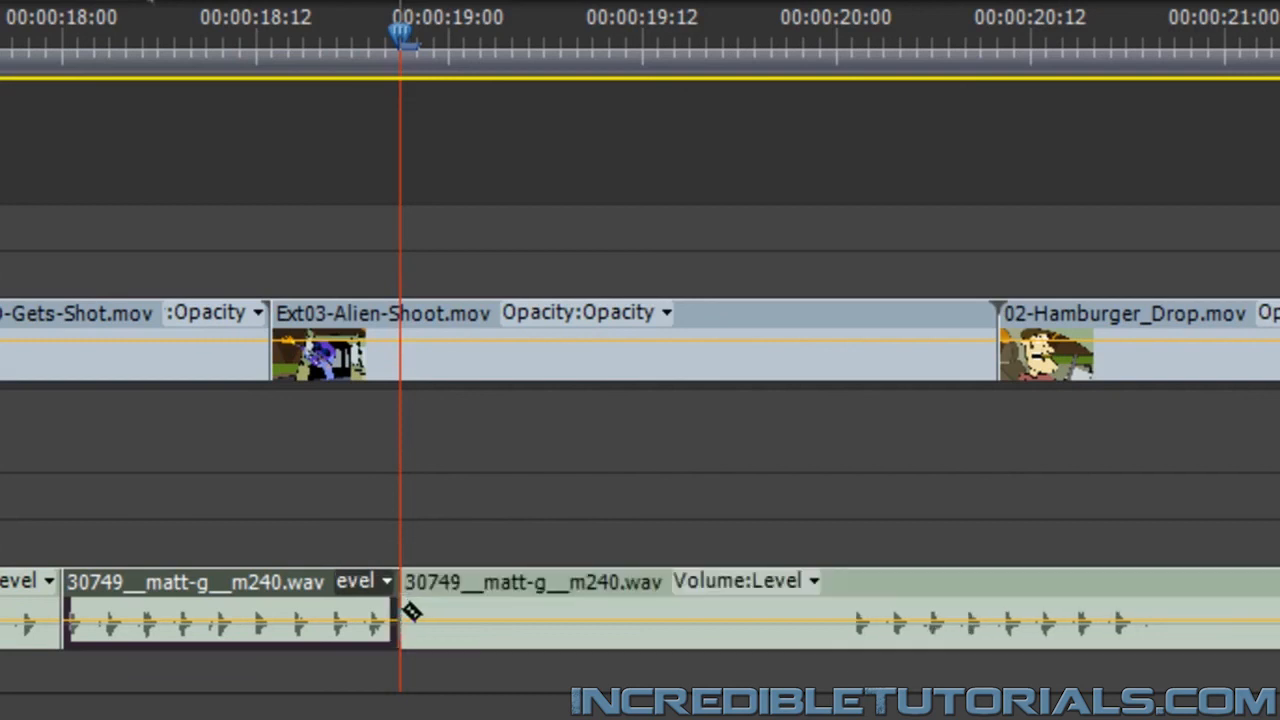
click(858, 612)
key(v)
click(686, 590)
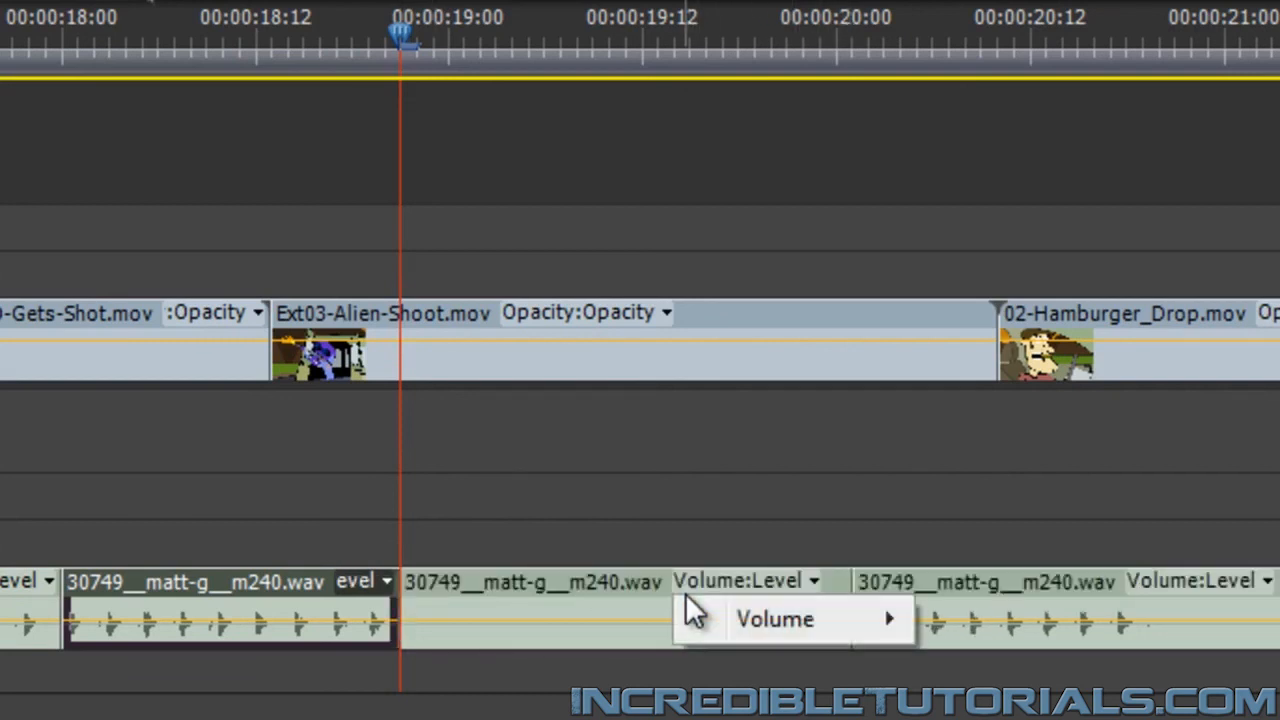
click(566, 610)
key(Delete)
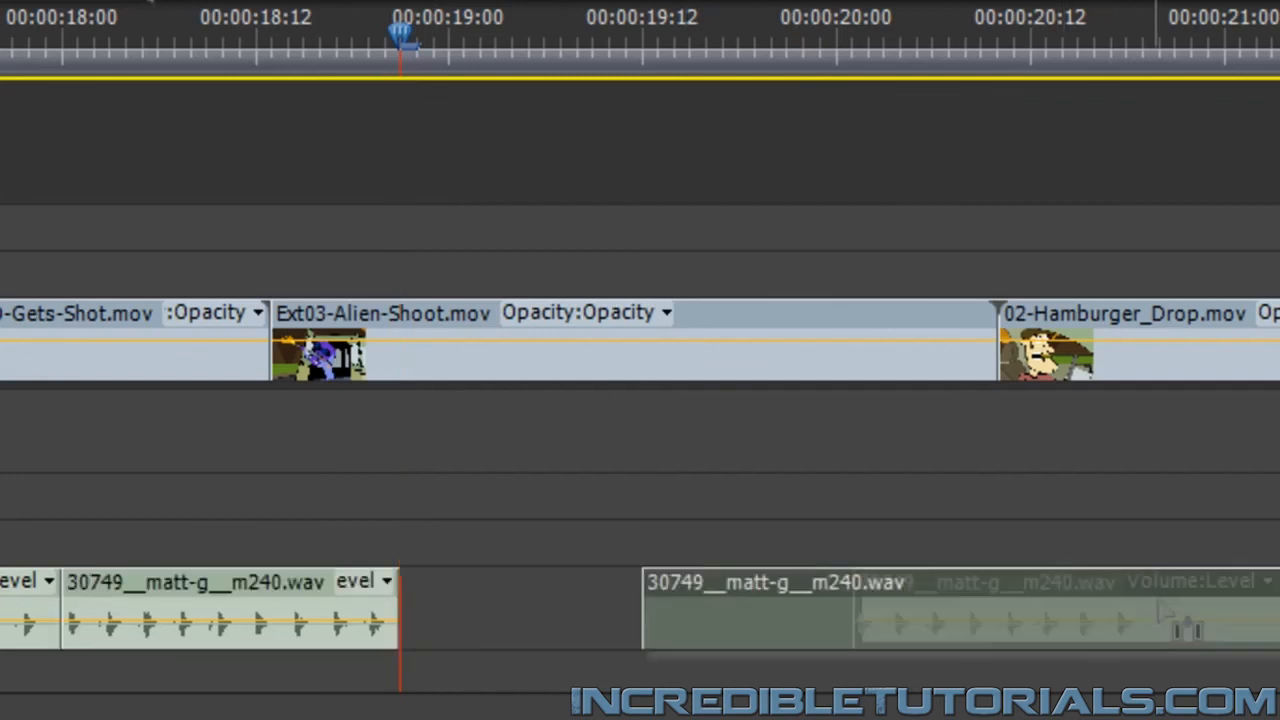
Move the third gunfire burst earlier to start right after the second at 00:00:18:21, and play across the join
drag(1185, 625, 937, 640)
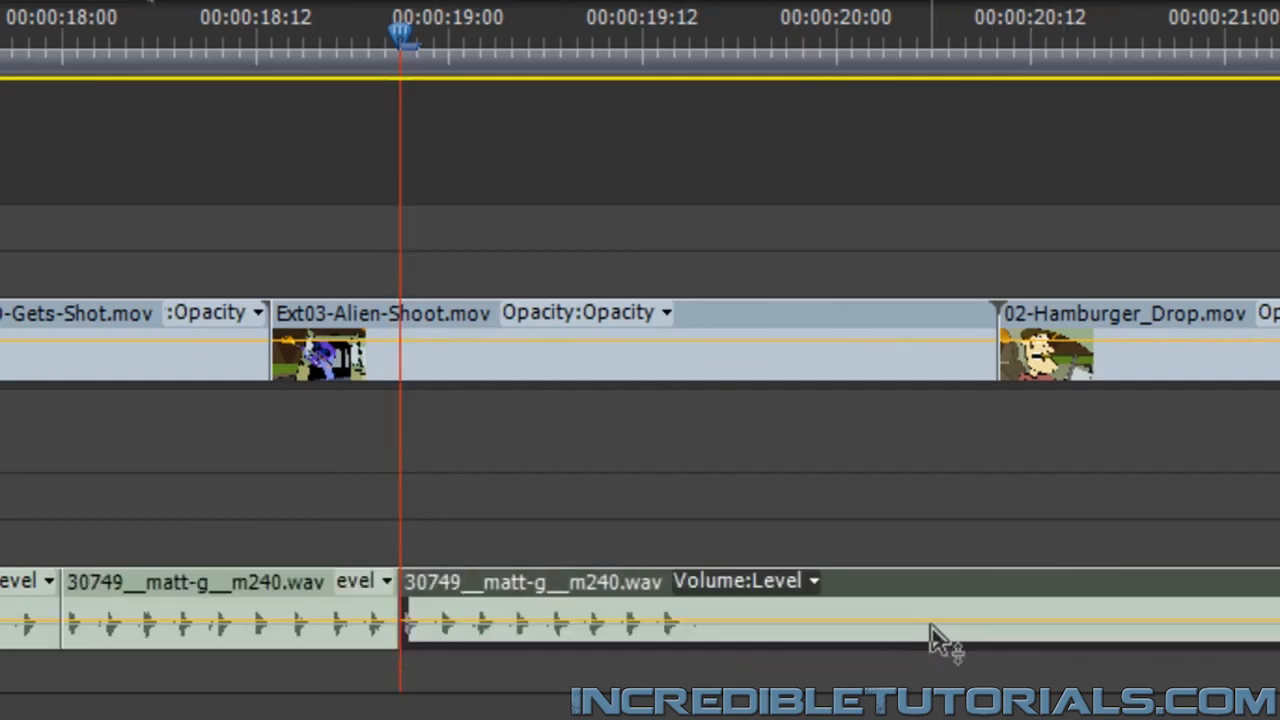
click(126, 18)
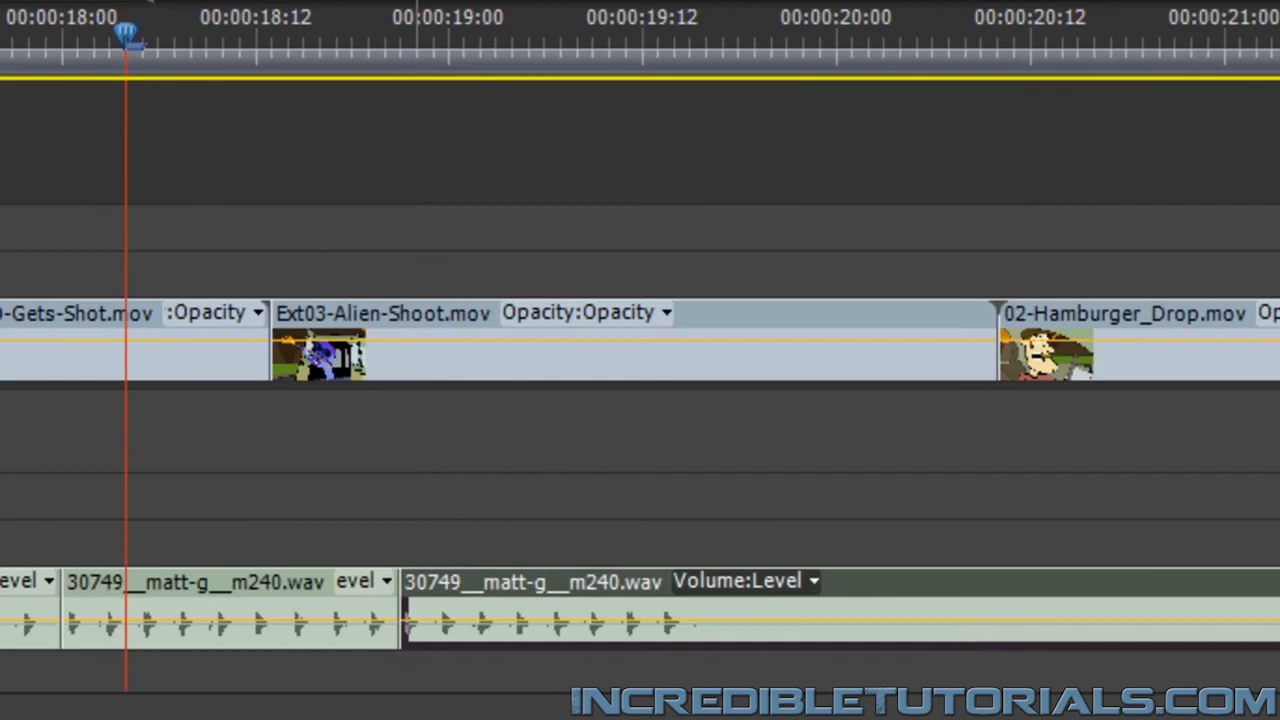
key(space)
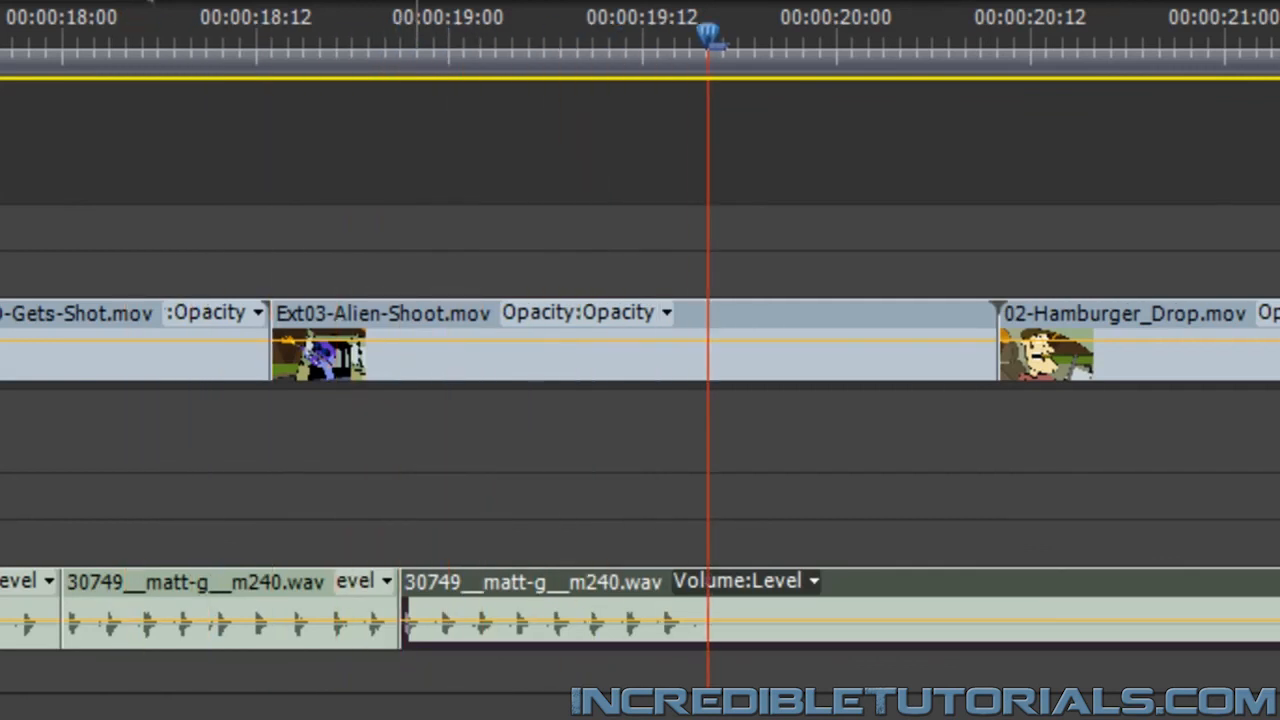
Cut the gunfire clip at 00:00:19:16 and again just before the following burst, and delete the silent piece between the cuts
key(Left)
key(Left)
key(Right)
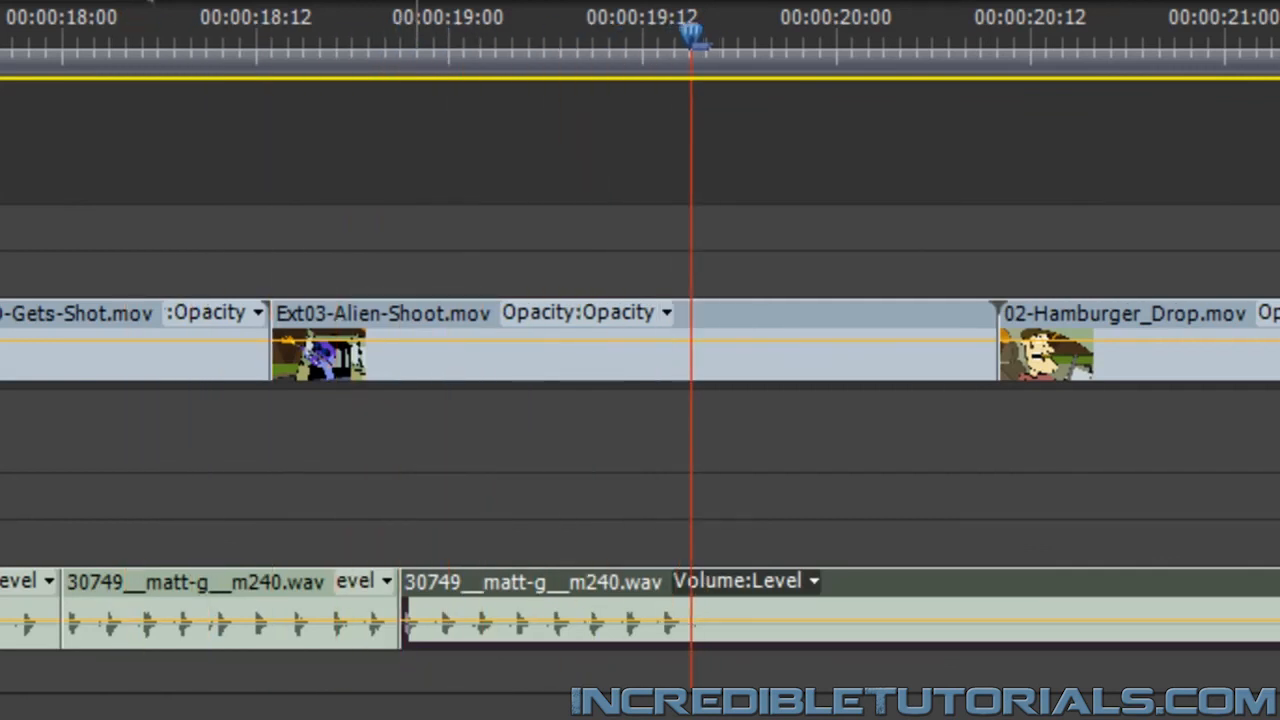
key(Right)
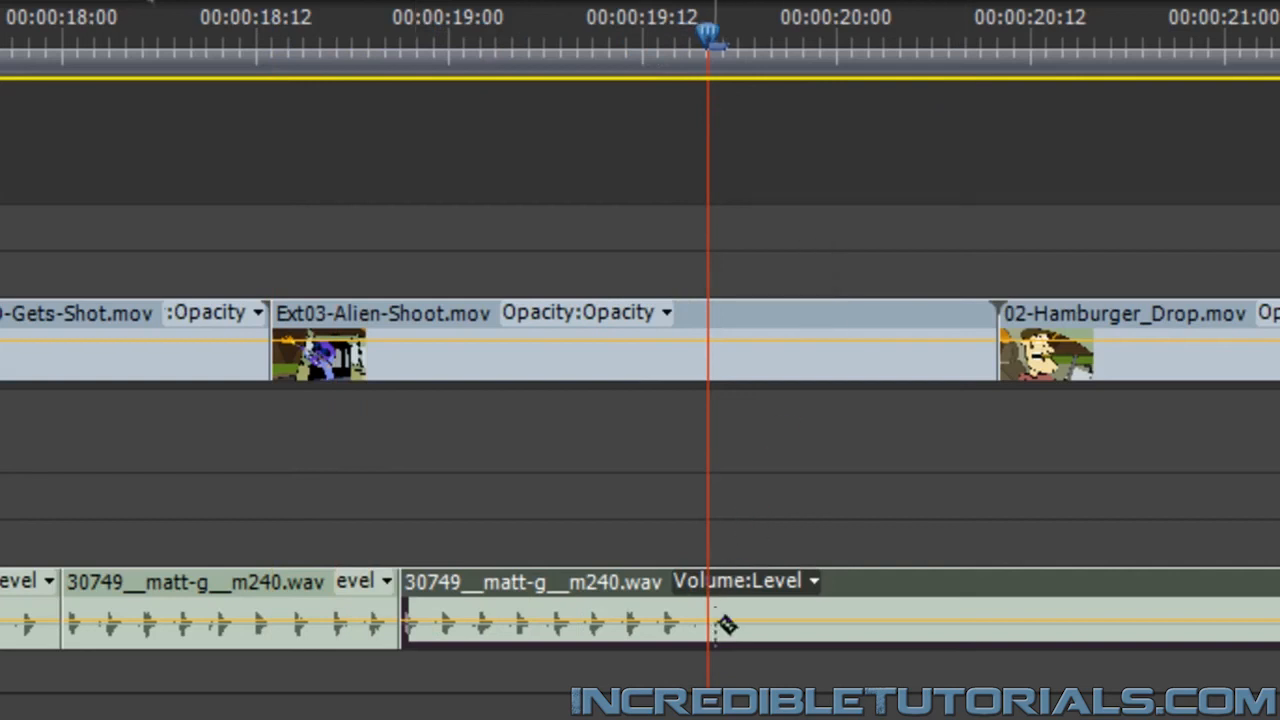
key(ctrl+k)
scroll(717, 611, down, 5)
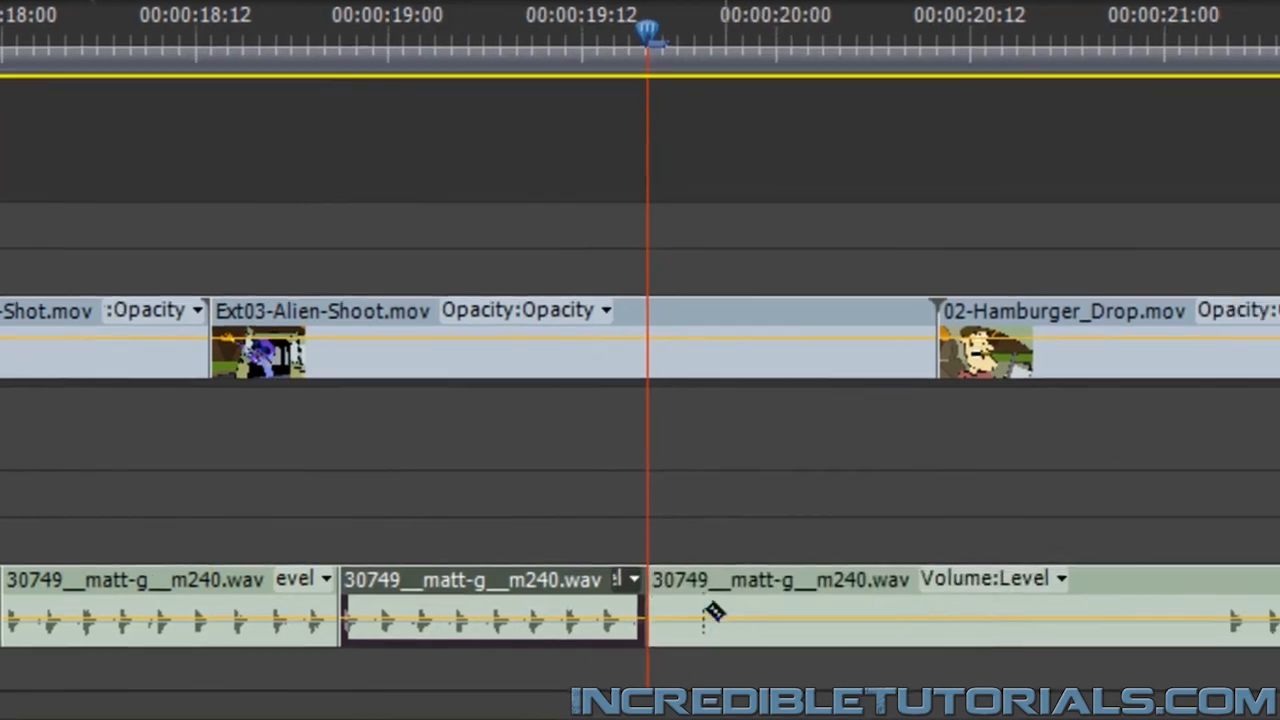
click(940, 605)
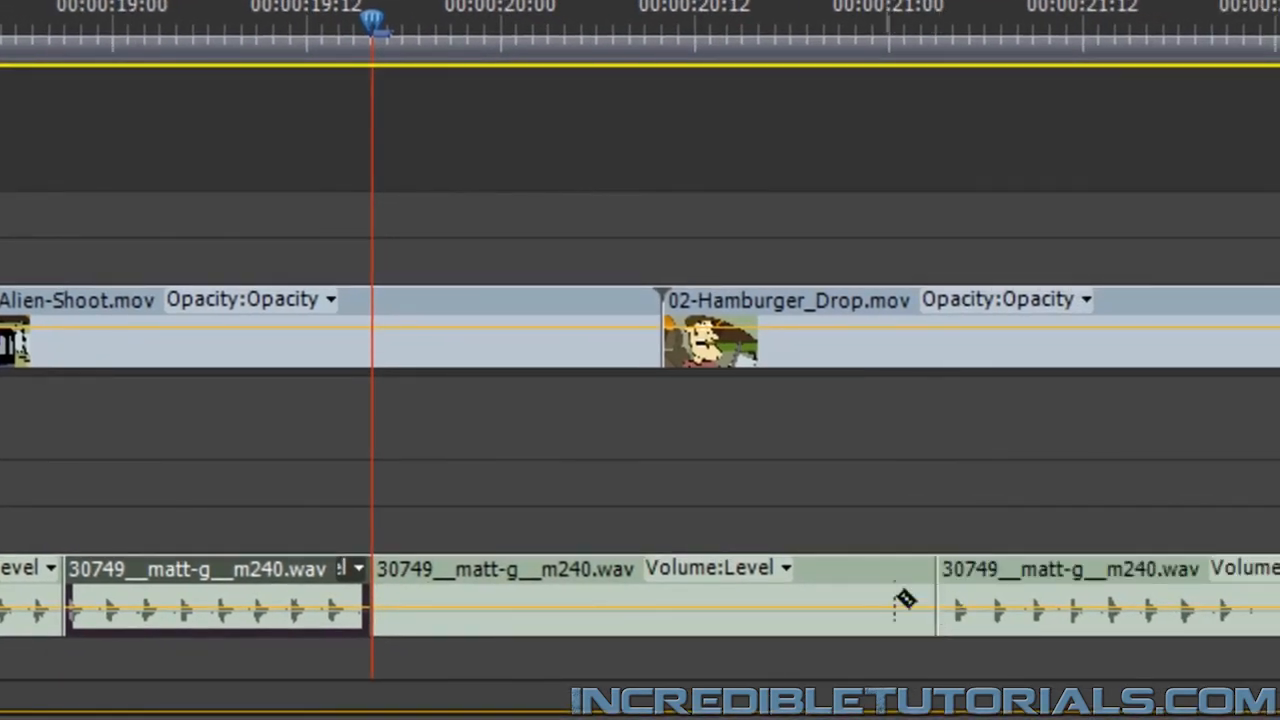
click(752, 578)
click(773, 598)
key(Delete)
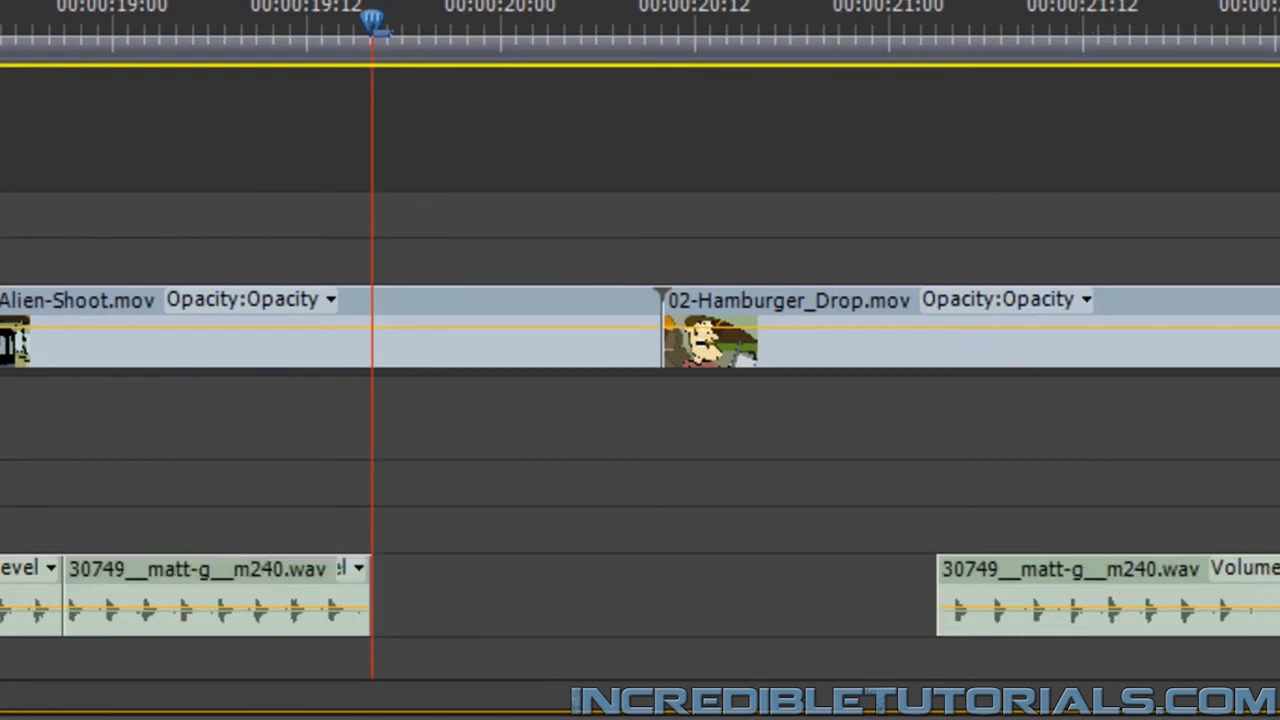
Move the fourth gunfire burst earlier to start at 00:00:19:16, directly after the third, and play through it
drag(1109, 565, 545, 580)
key(Left)
key(Left)
key(Left)
key(Left)
key(Left)
key(Left)
key(Left)
key(Left)
key(Left)
key(Left)
key(Left)
key(Left)
key(Left)
key(Left)
key(Left)
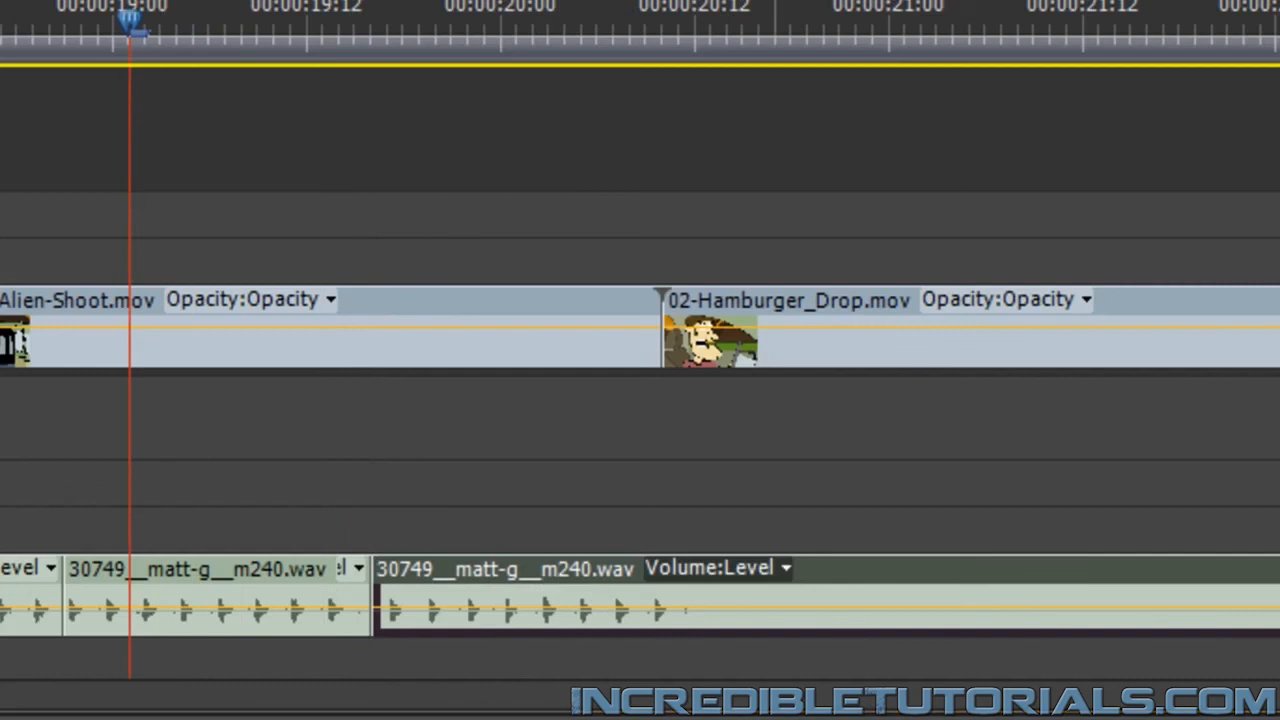
key(space)
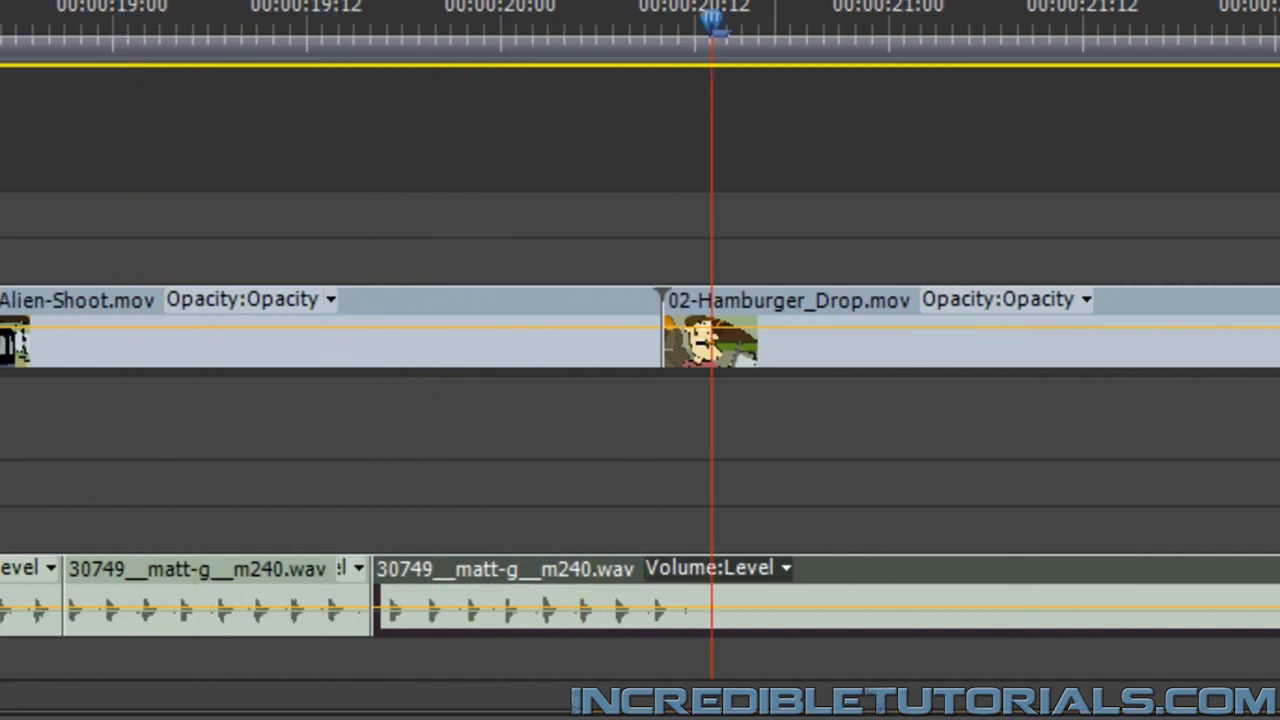
Find the end of the last shot, cut the gunfire clip at about 00:00:20:14, and delete the remainder
key(Left)
key(Left)
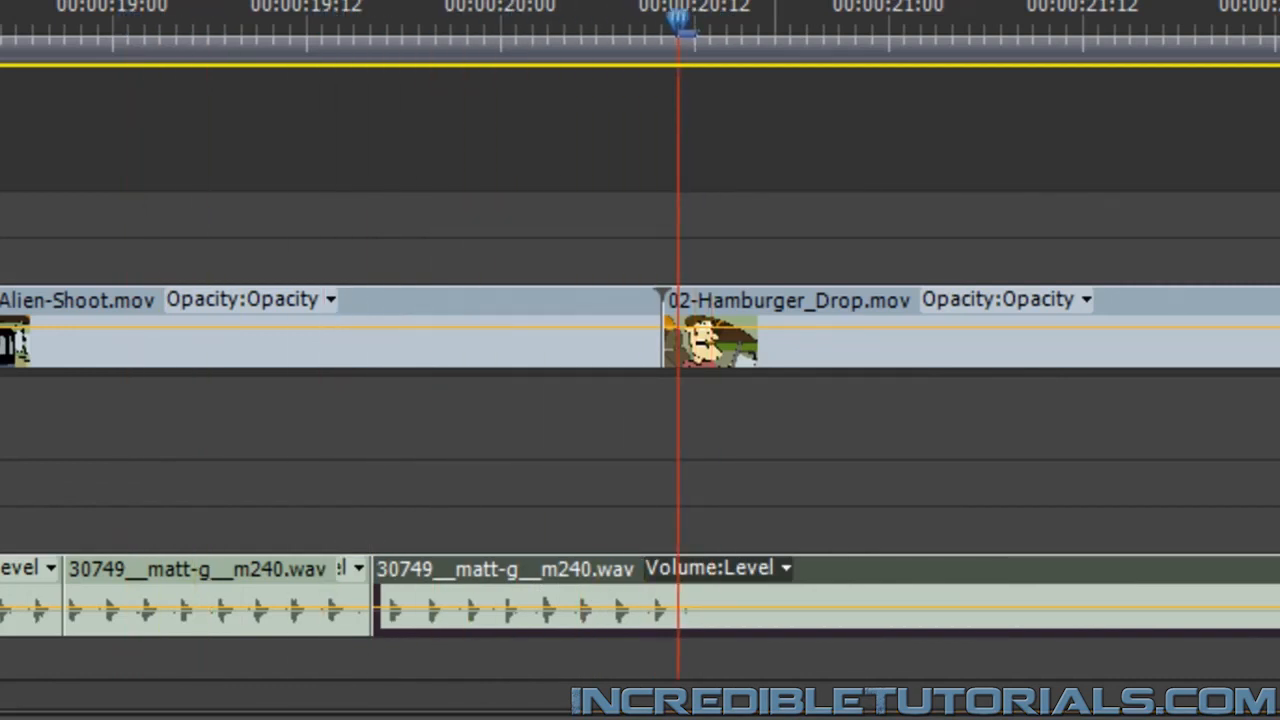
key(Left)
key(Left)
key(Right)
key(Right)
key(Right)
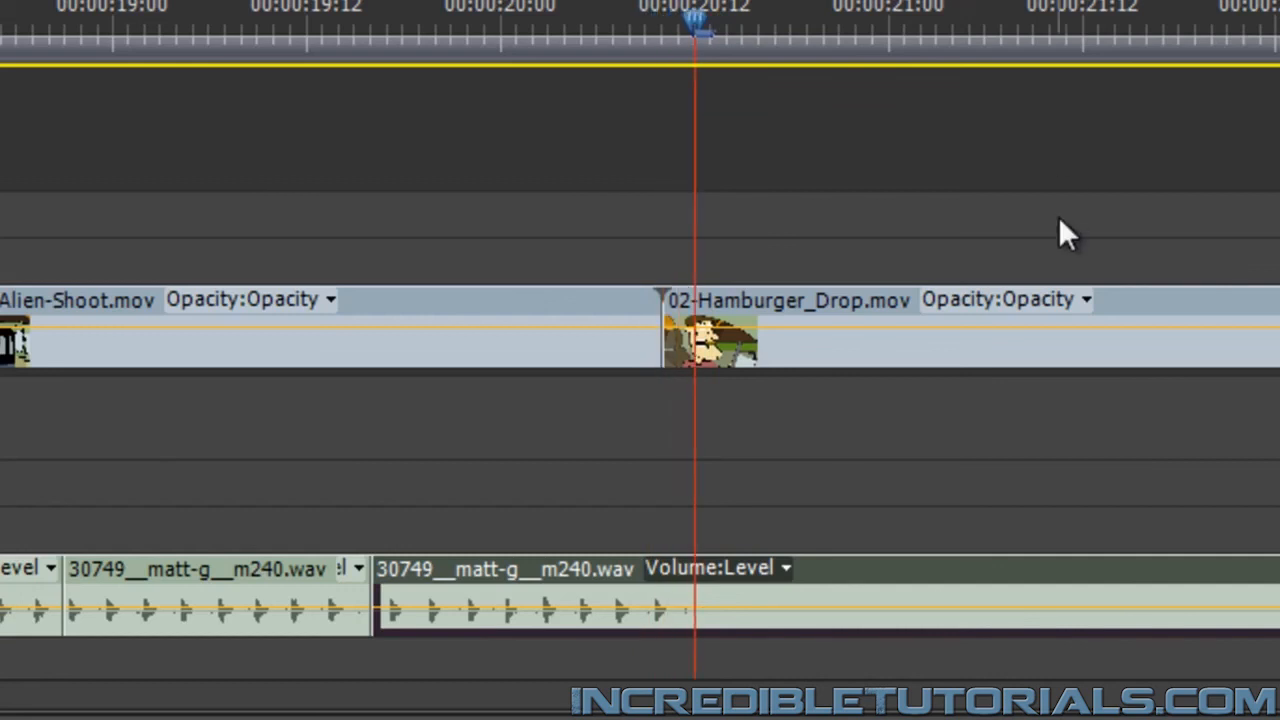
key(c)
click(729, 583)
key(v)
click(883, 576)
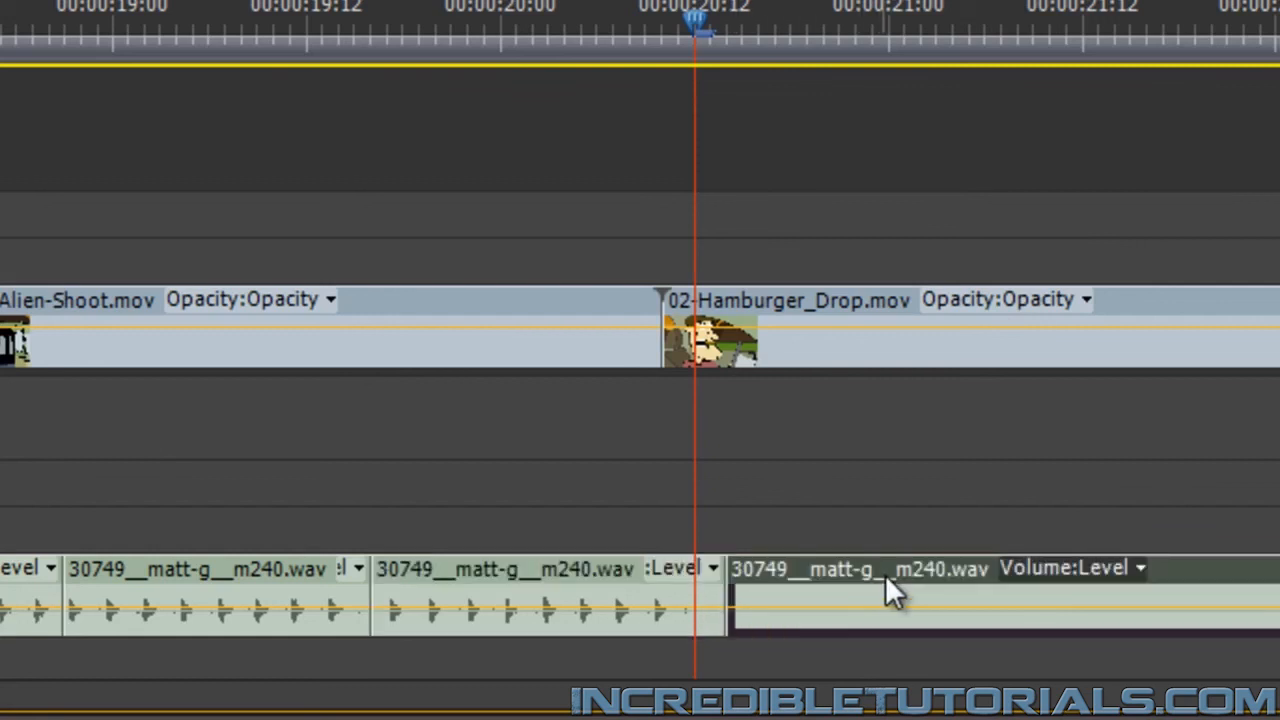
key(Delete)
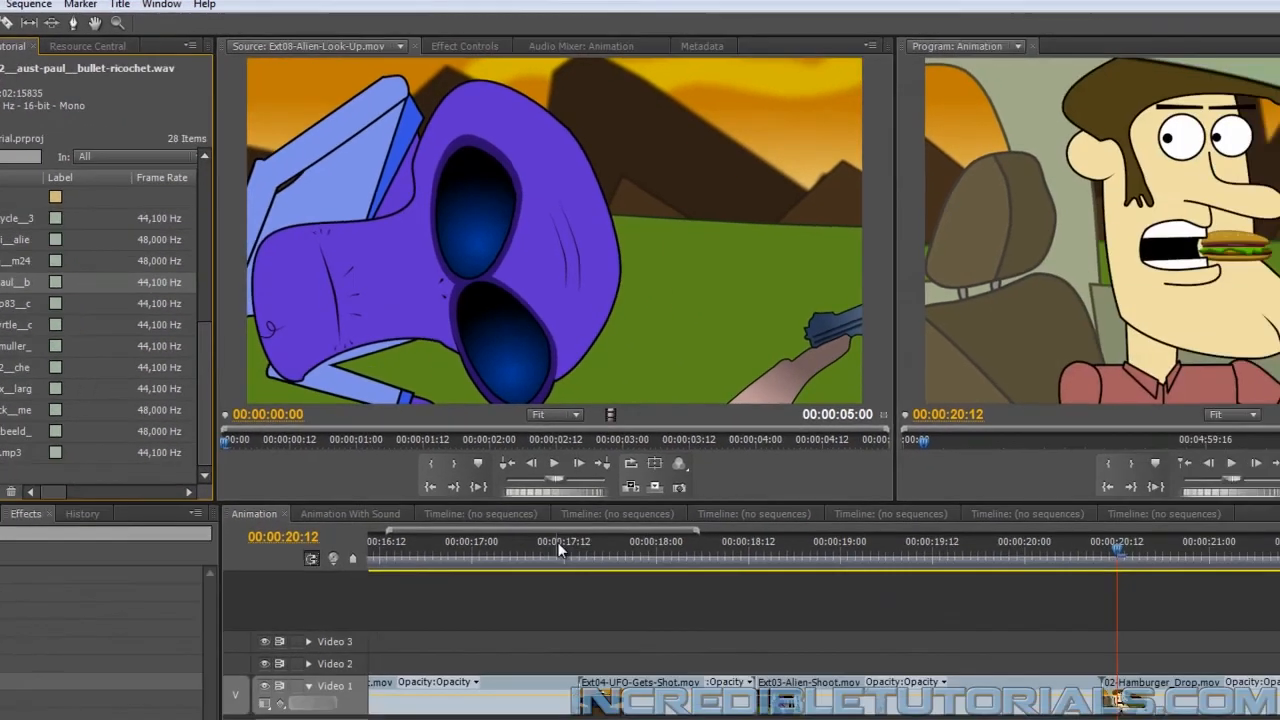
Place 30932__aust-paul__bullet-ricochet.wav on a new audio track below Audio 4 at 00:00:17:14, where Ext04-UFO-Gets-Shot.mov starts
click(760, 599)
key(Down)
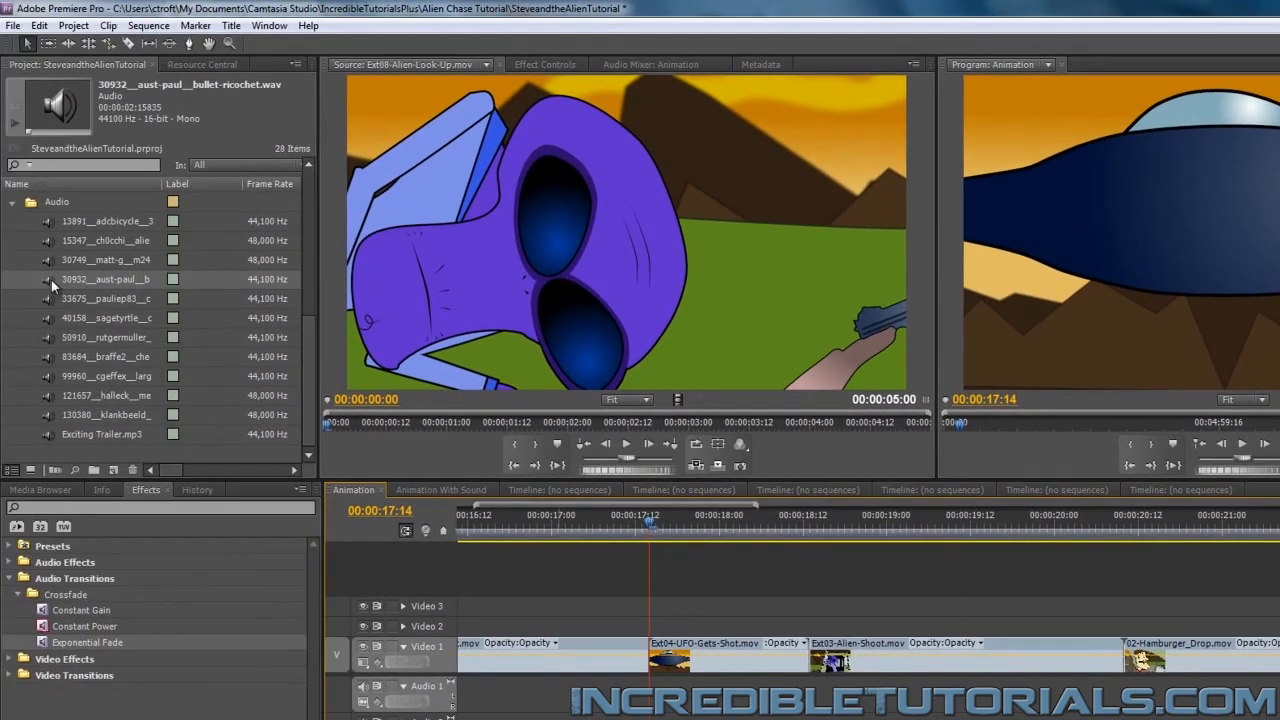
click(50, 279)
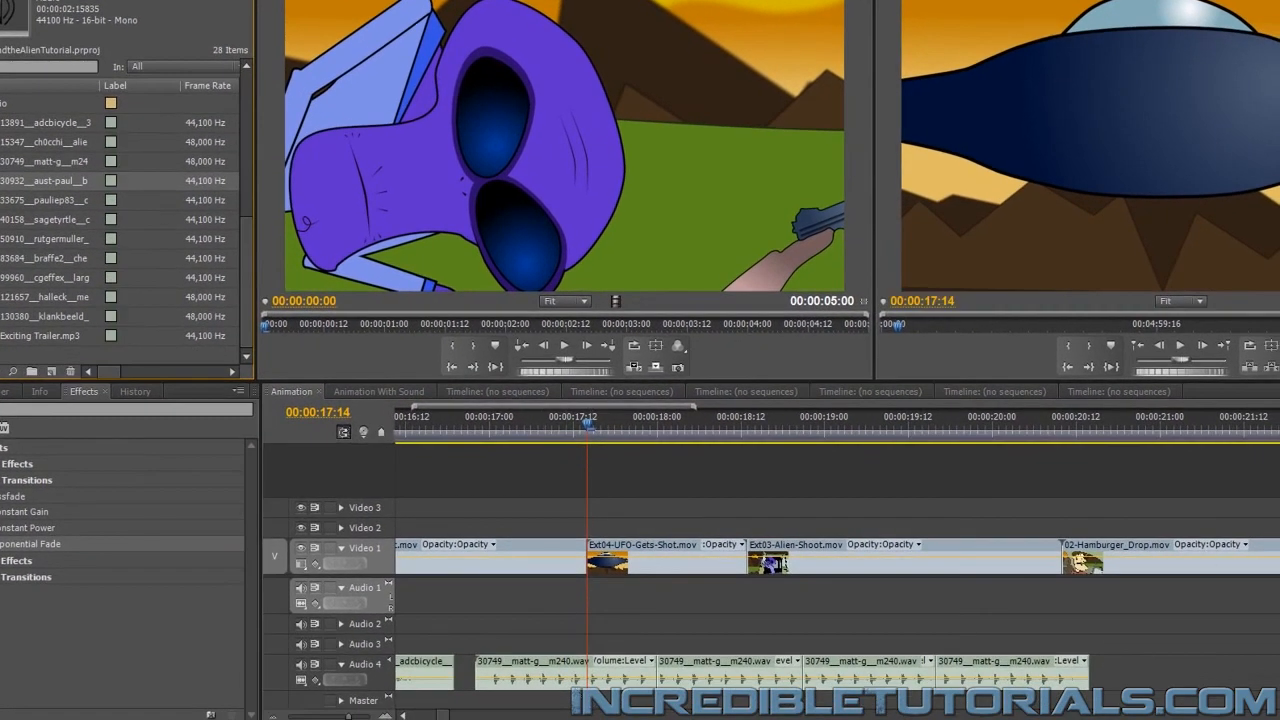
scroll(600, 640, down, 1)
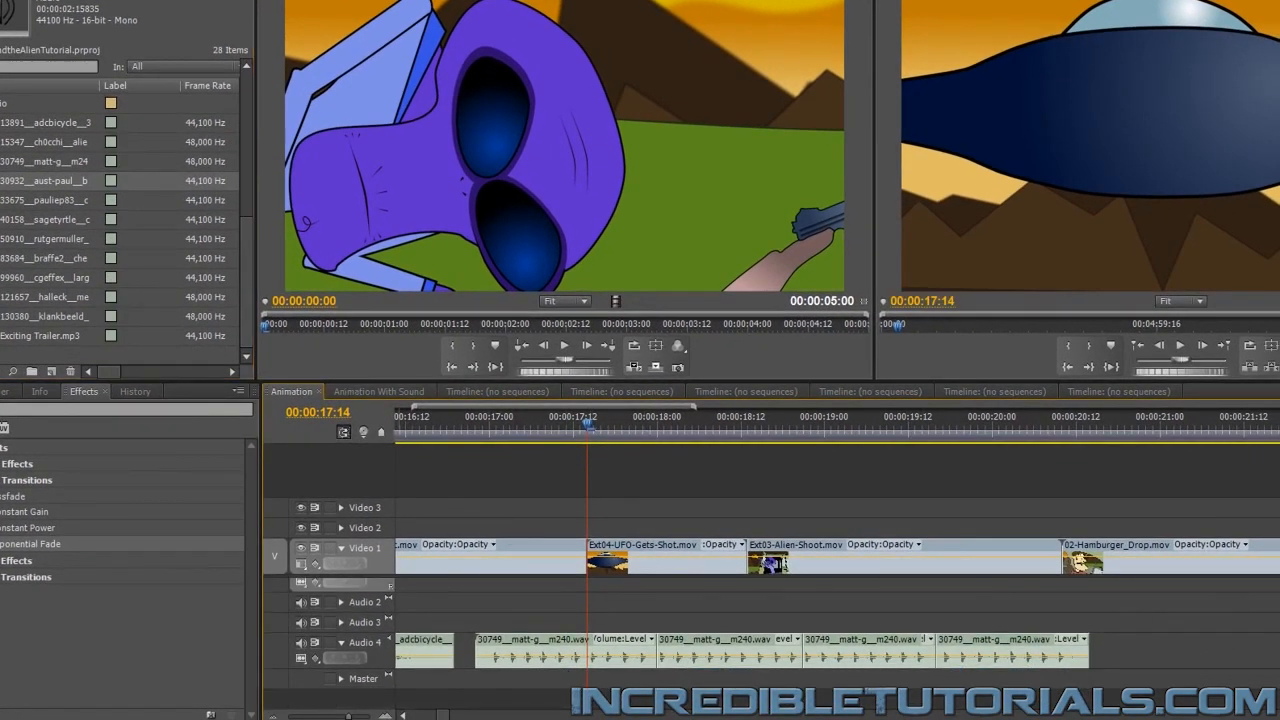
drag(620, 660, 619, 711)
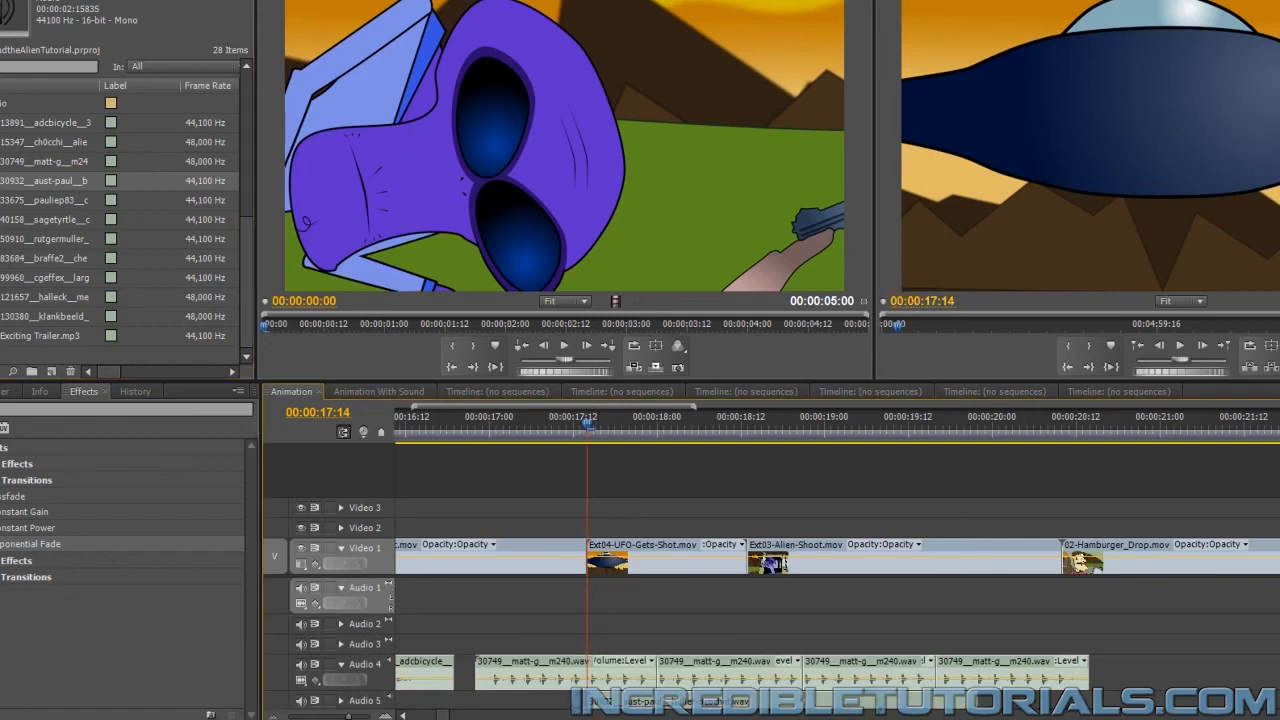
Expand the Audio 5 track to show the ricochet waveform, and enlarge the timeline scale to show individual frames
scroll(830, 650, down, 1)
scroll(1129, 668, down, 1)
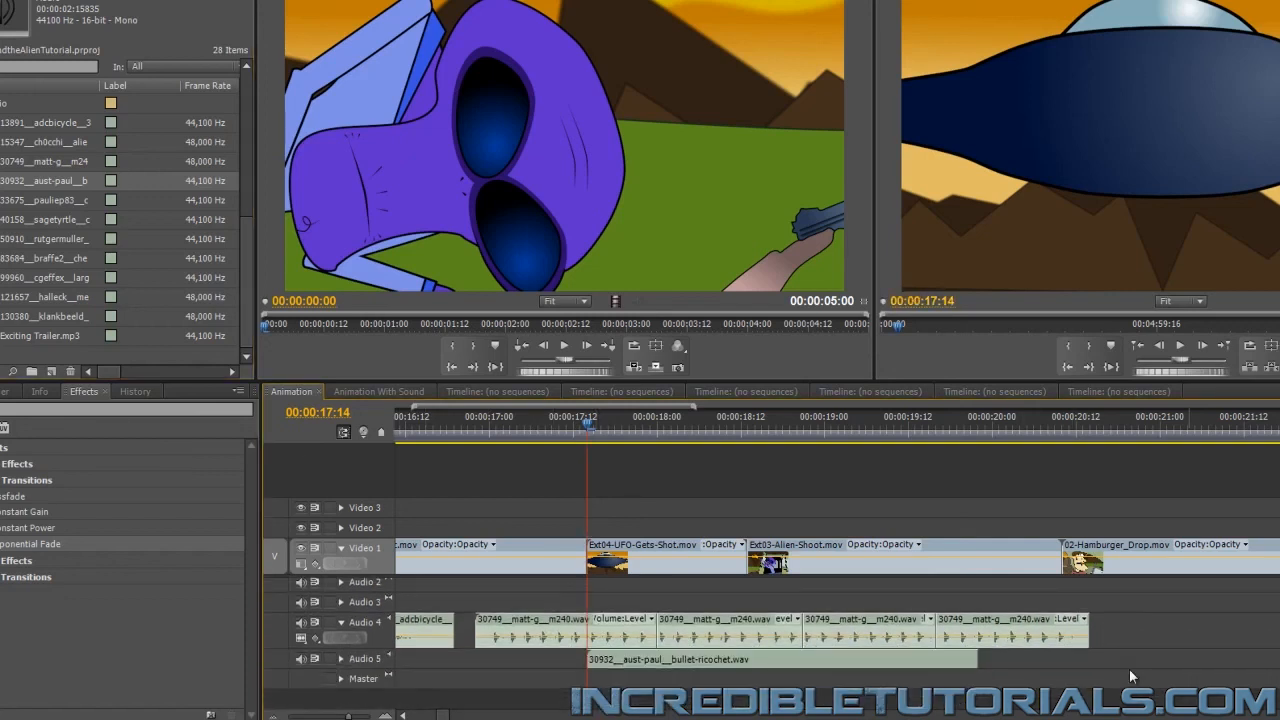
click(341, 659)
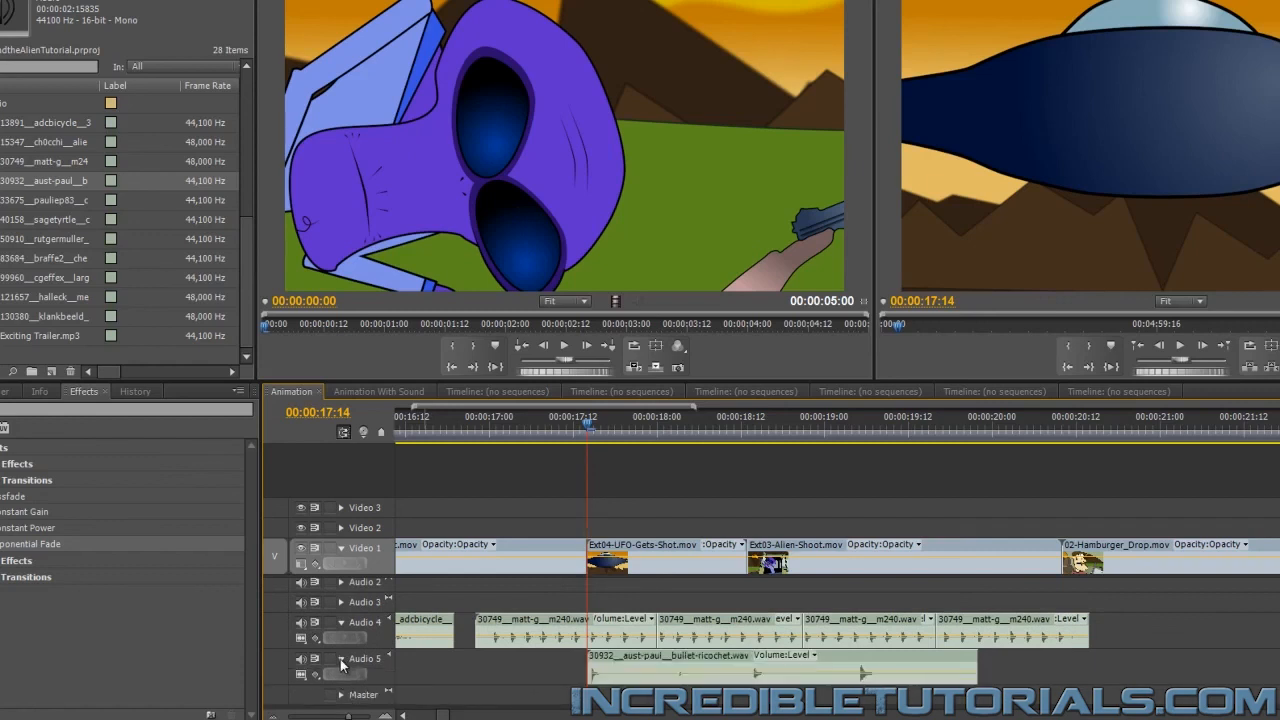
drag(348, 716, 442, 717)
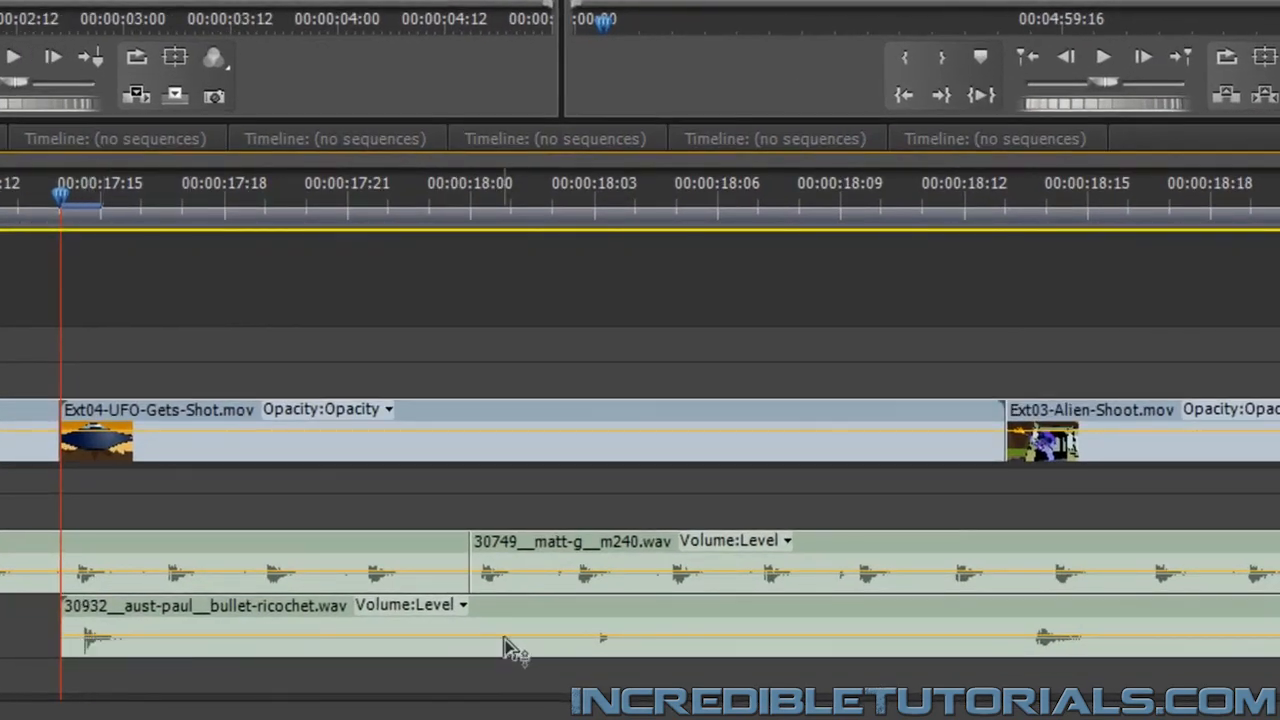
Examine the frames from 00:00:17:14 to compare the first bullet hits on the UFO with the ricochet sound
mouse_move(526, 610)
mouse_down()
mouse_move(494, 606)
mouse_move(518, 613)
mouse_up()
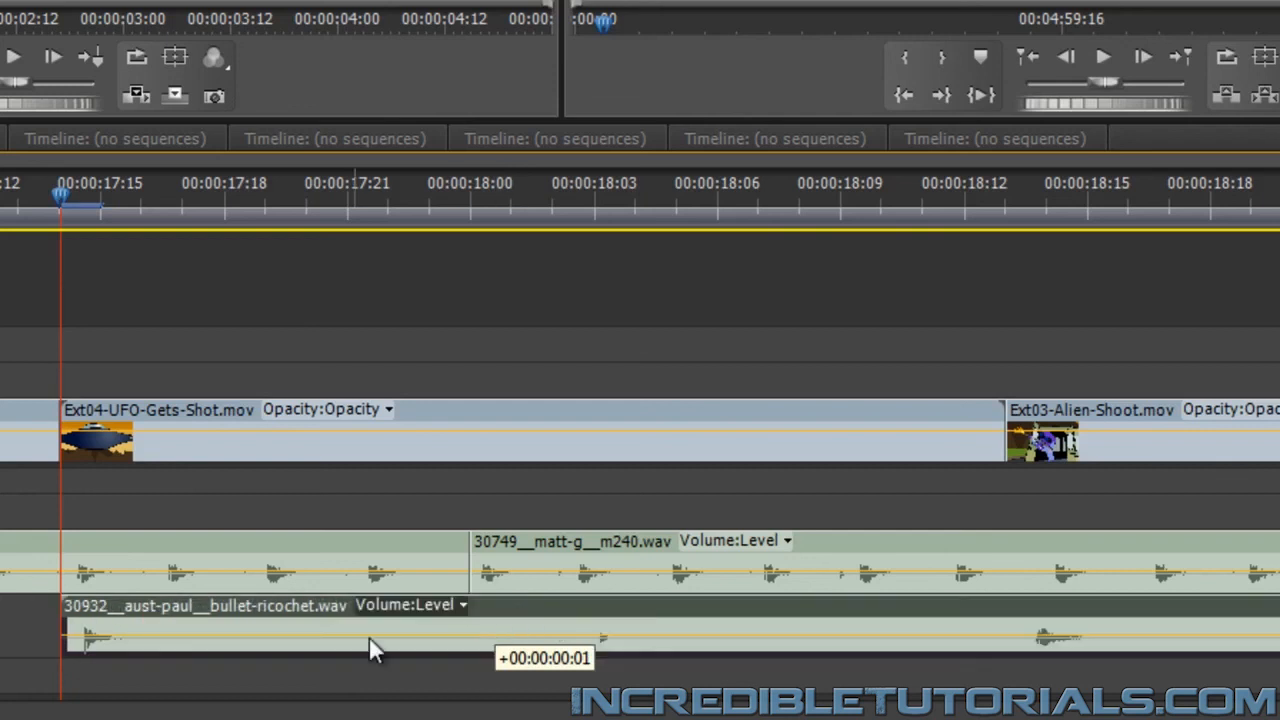
key(Right)
key(Right)
key(Right)
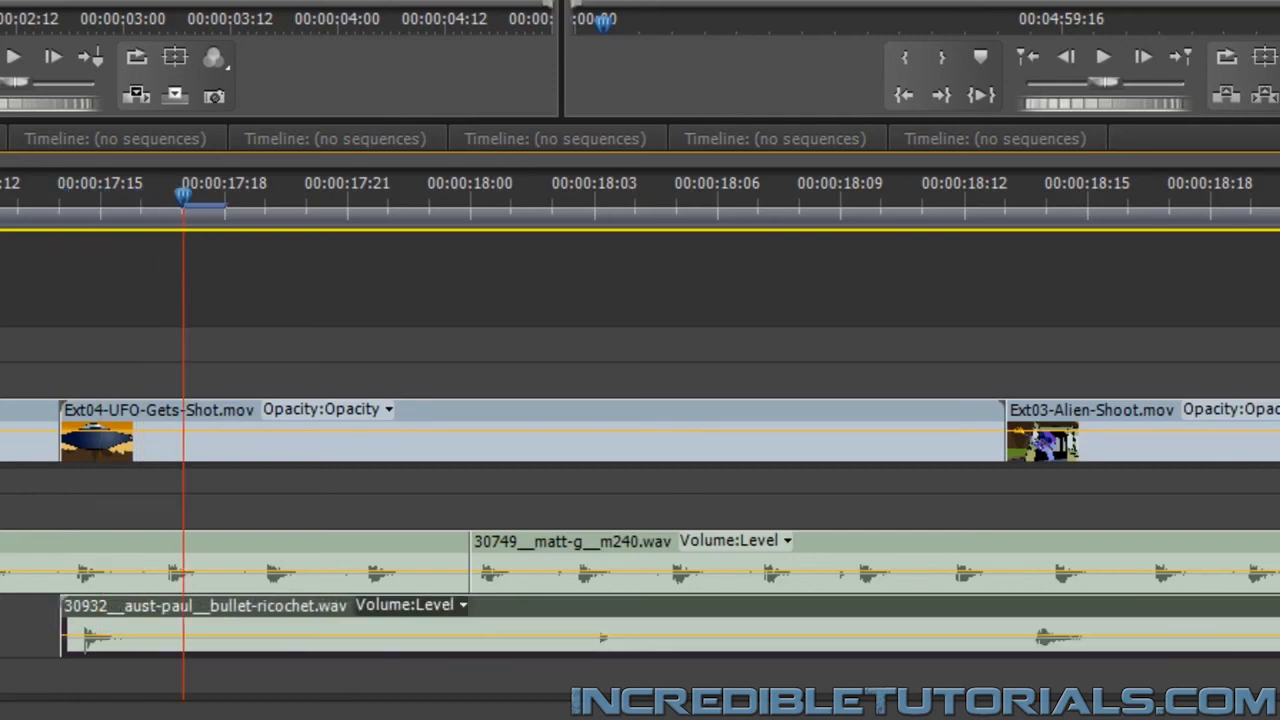
key(Left)
key(Left)
key(Left)
key(Right)
key(Left)
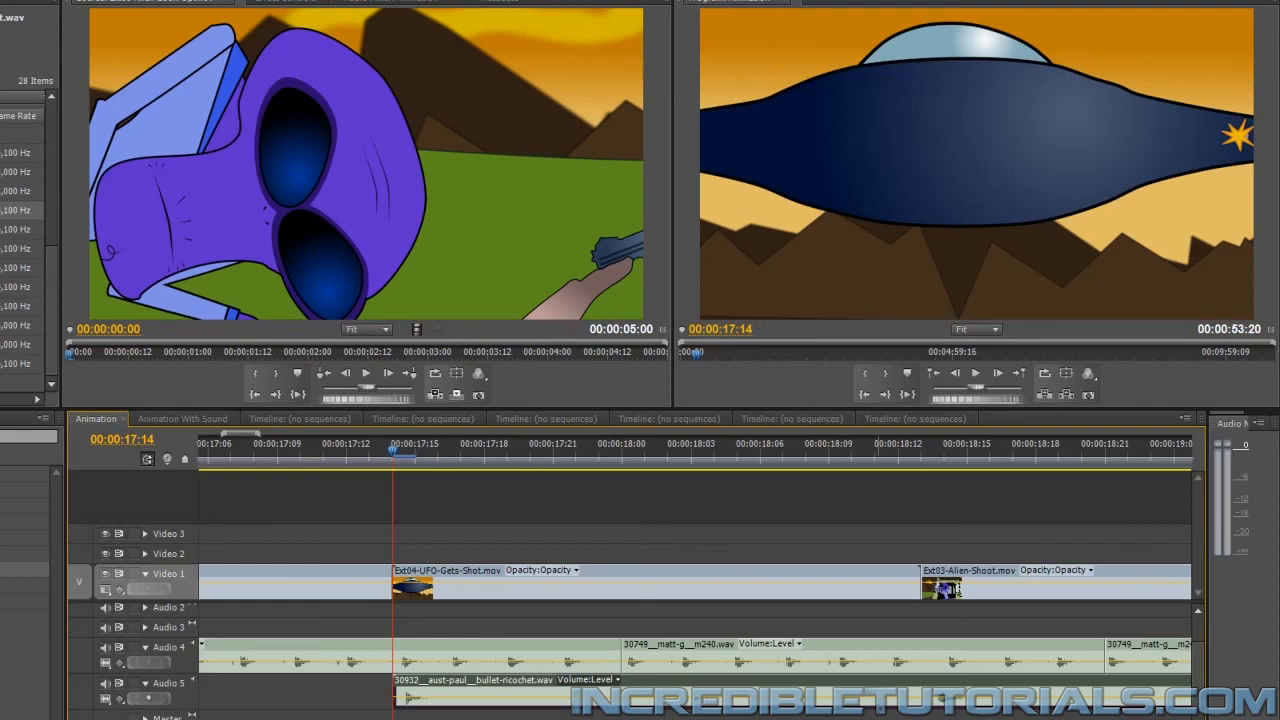
Cut the ricochet clip on Audio 5 at 00:00:17:18 and about 00:00:18:03, and delete the piece between the cuts
key(Right)
key(Right)
key(Right)
key(Right)
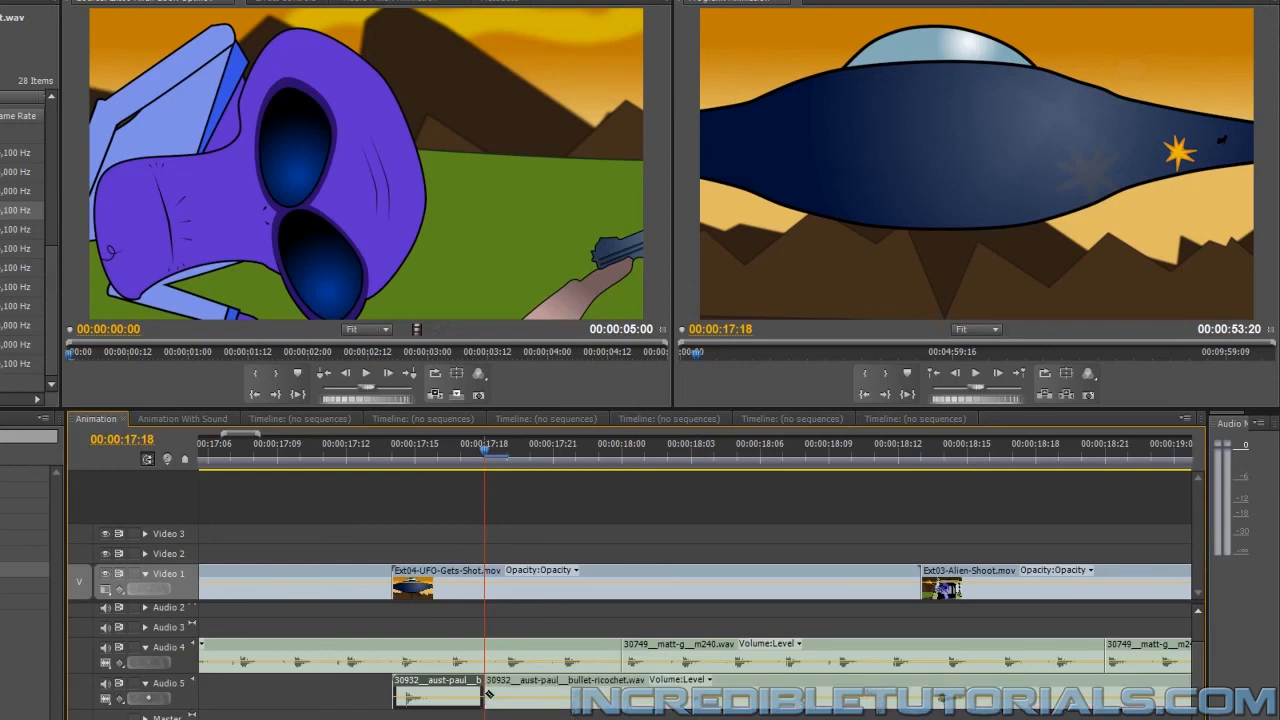
click(688, 696)
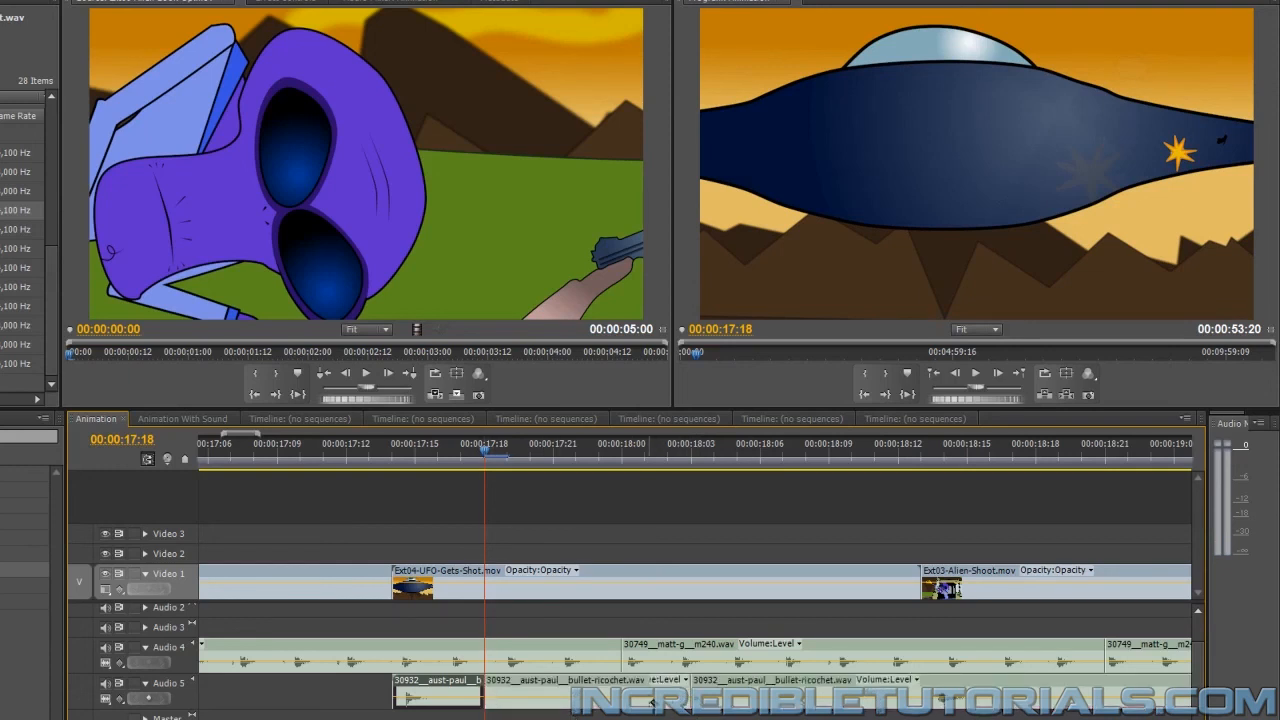
click(644, 701)
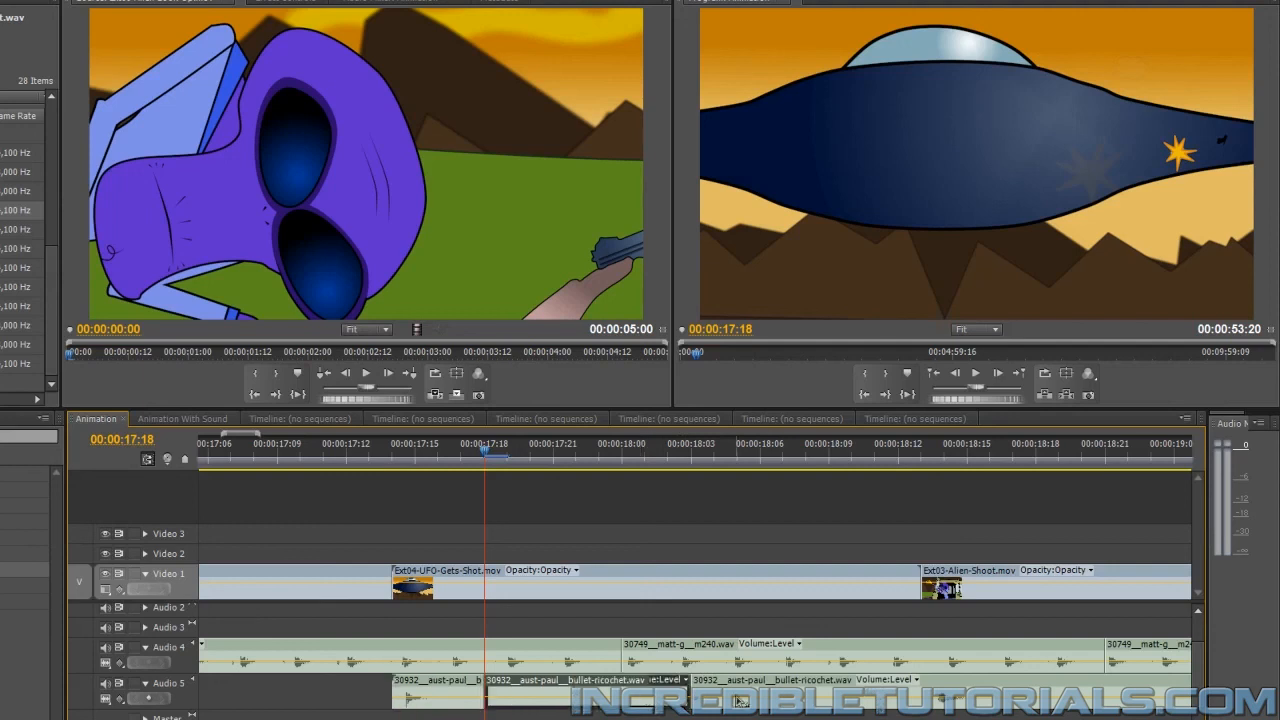
key(Delete)
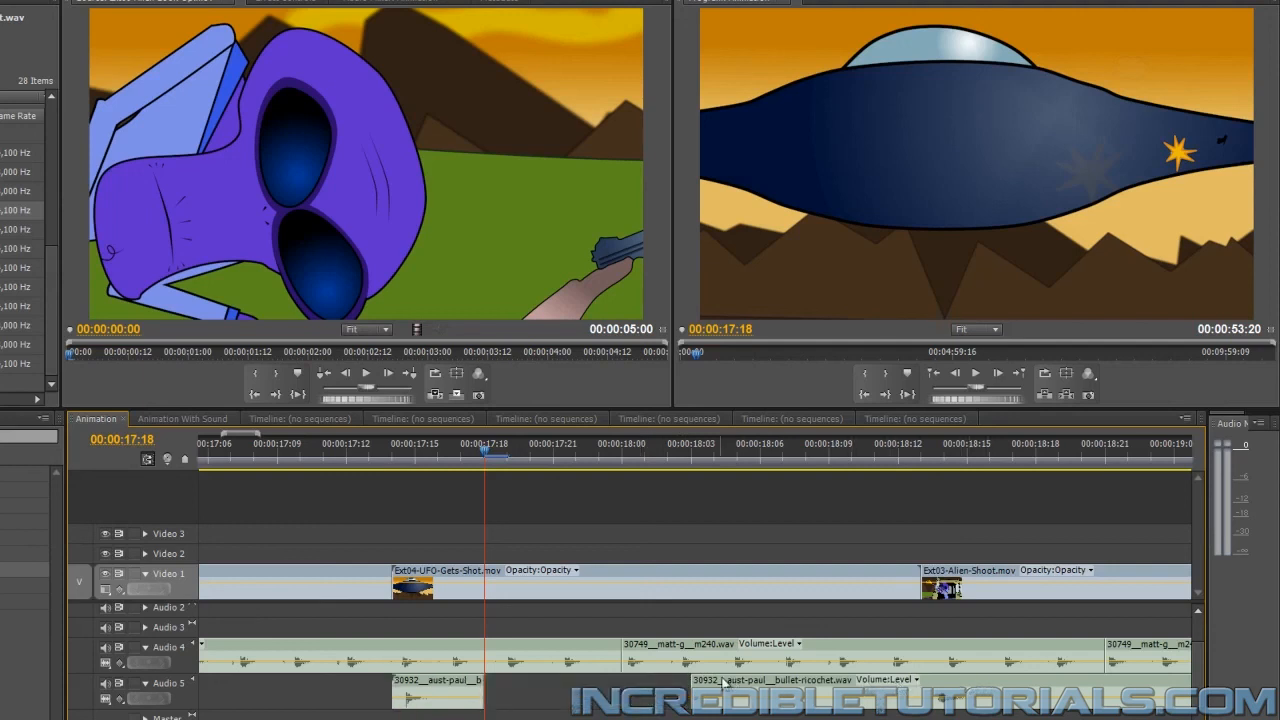
Move the remaining ricochet piece to a new Audio 6 track at 00:00:17:18, and expand that track to show its waveform
drag(709, 684, 500, 708)
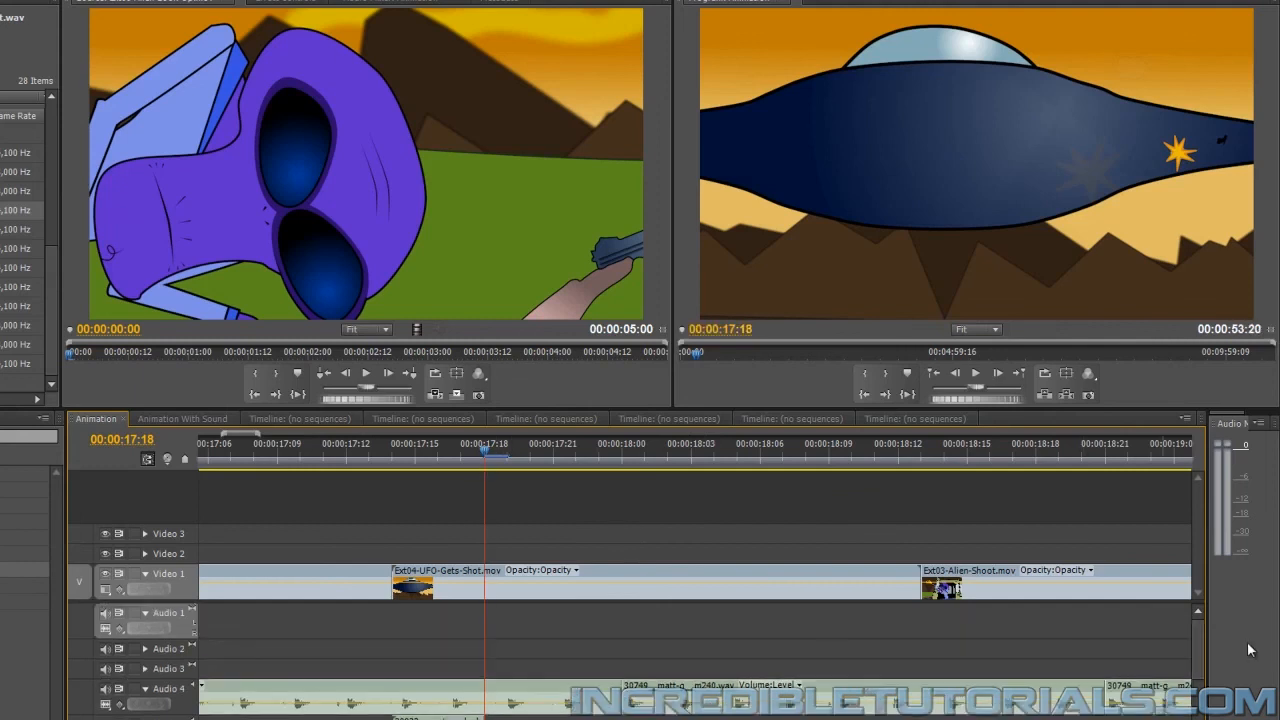
scroll(1197, 646, down, 2)
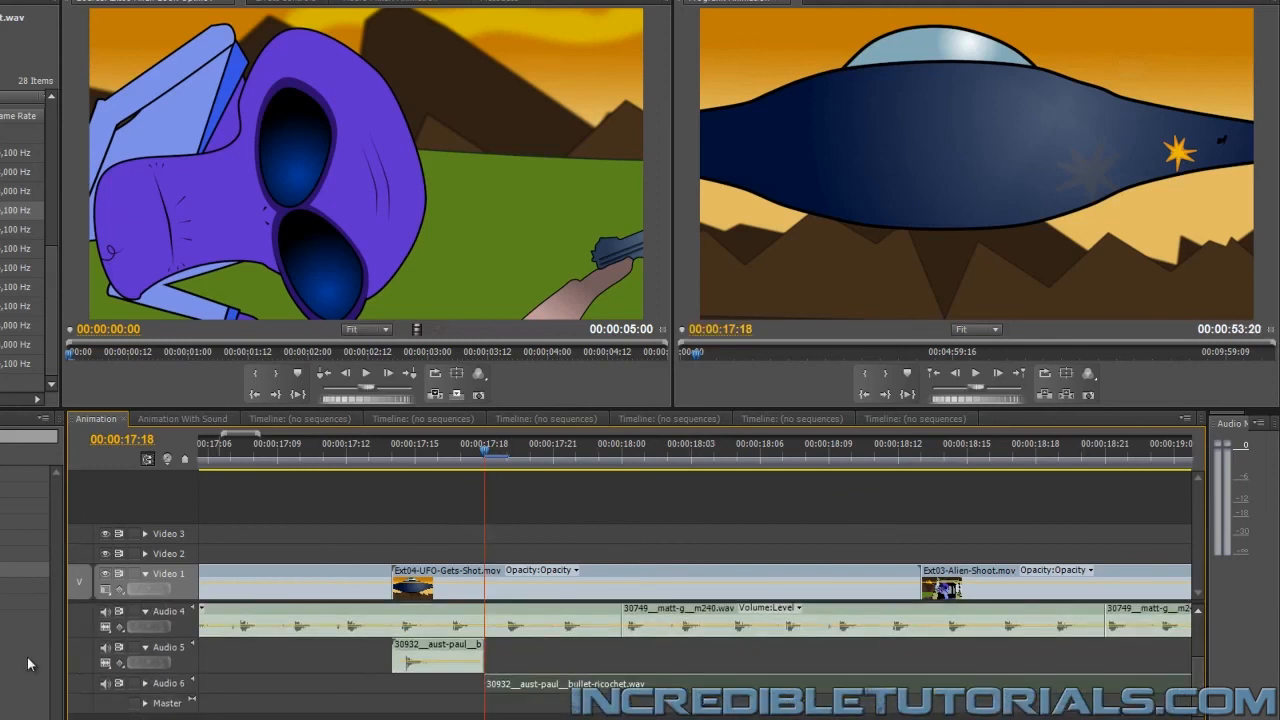
click(145, 684)
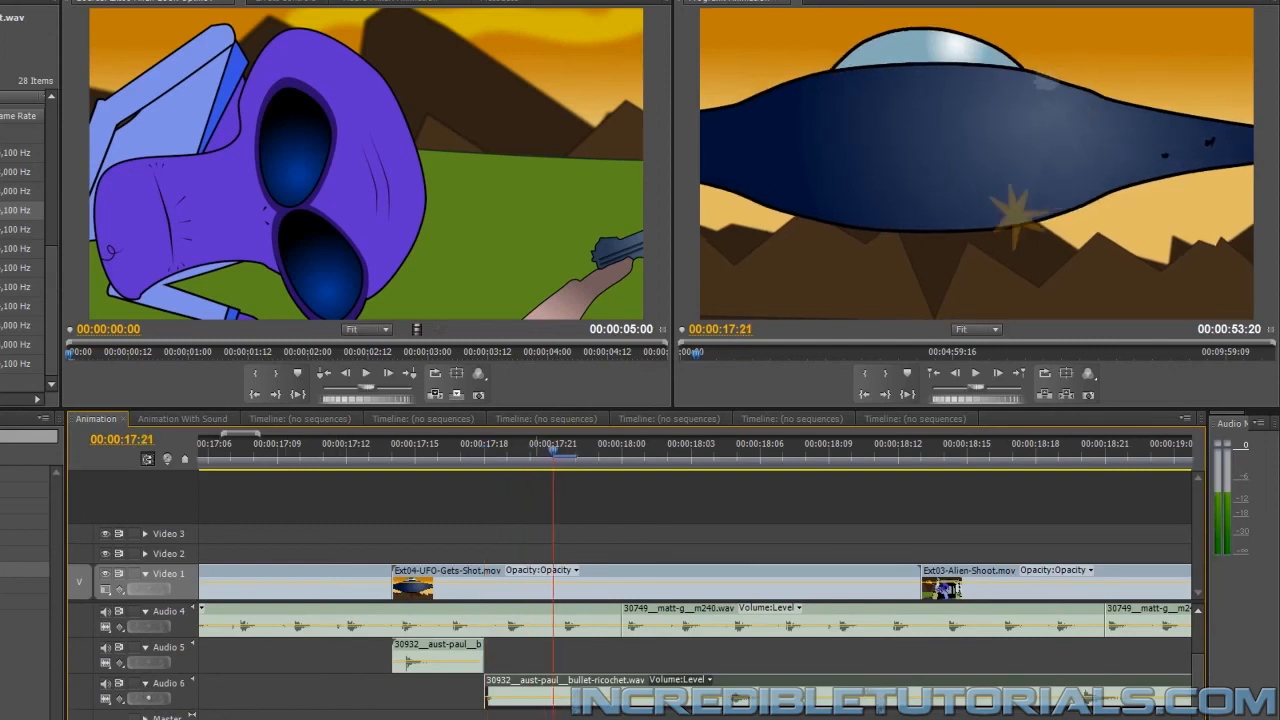
Cut the ricochet clip on Audio 6 at 00:00:17:21 and 00:00:18:04, and delete the piece between the cuts
click(556, 692)
key(Right)
key(Right)
key(Right)
key(Right)
key(Right)
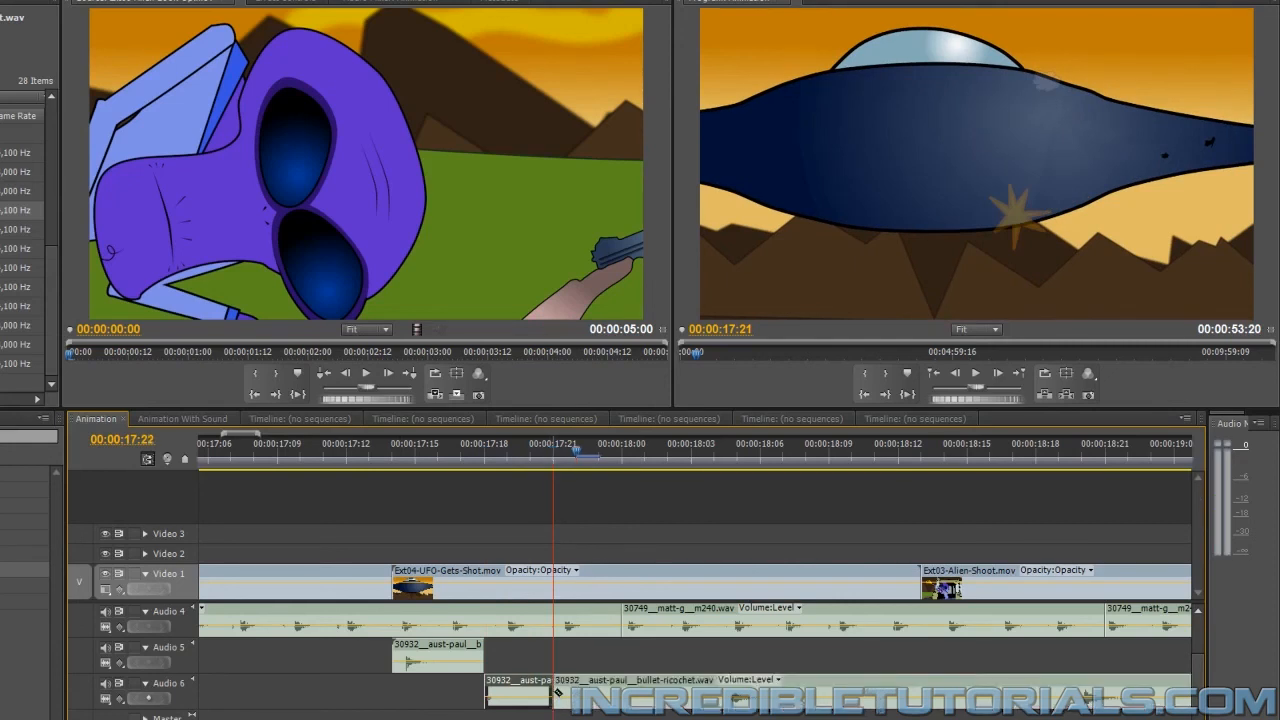
key(Right)
key(Right)
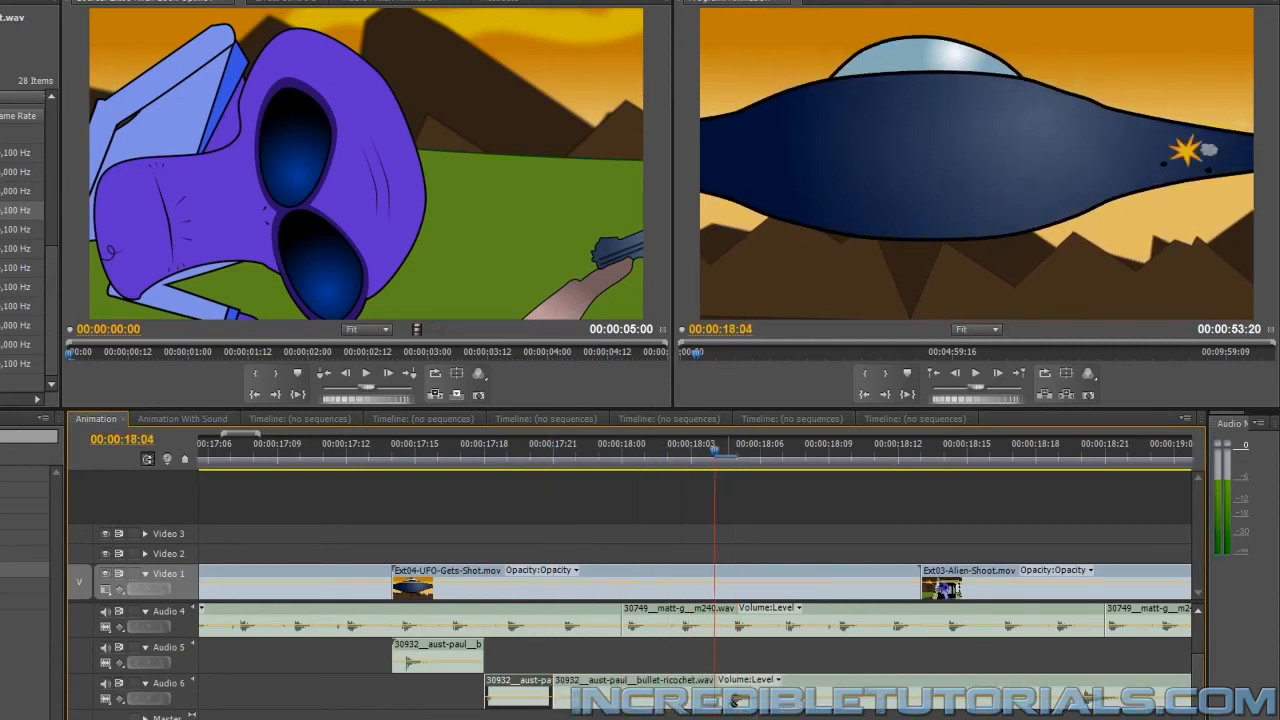
click(718, 692)
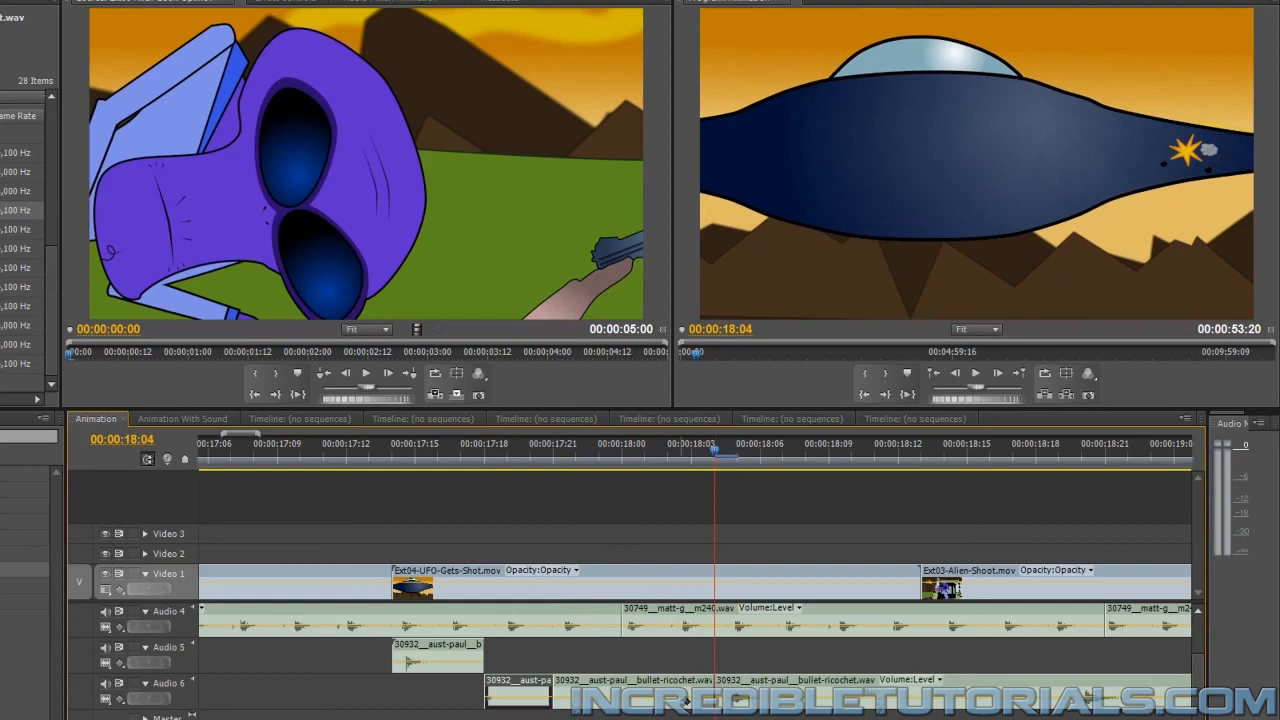
click(610, 692)
key(Delete)
click(970, 682)
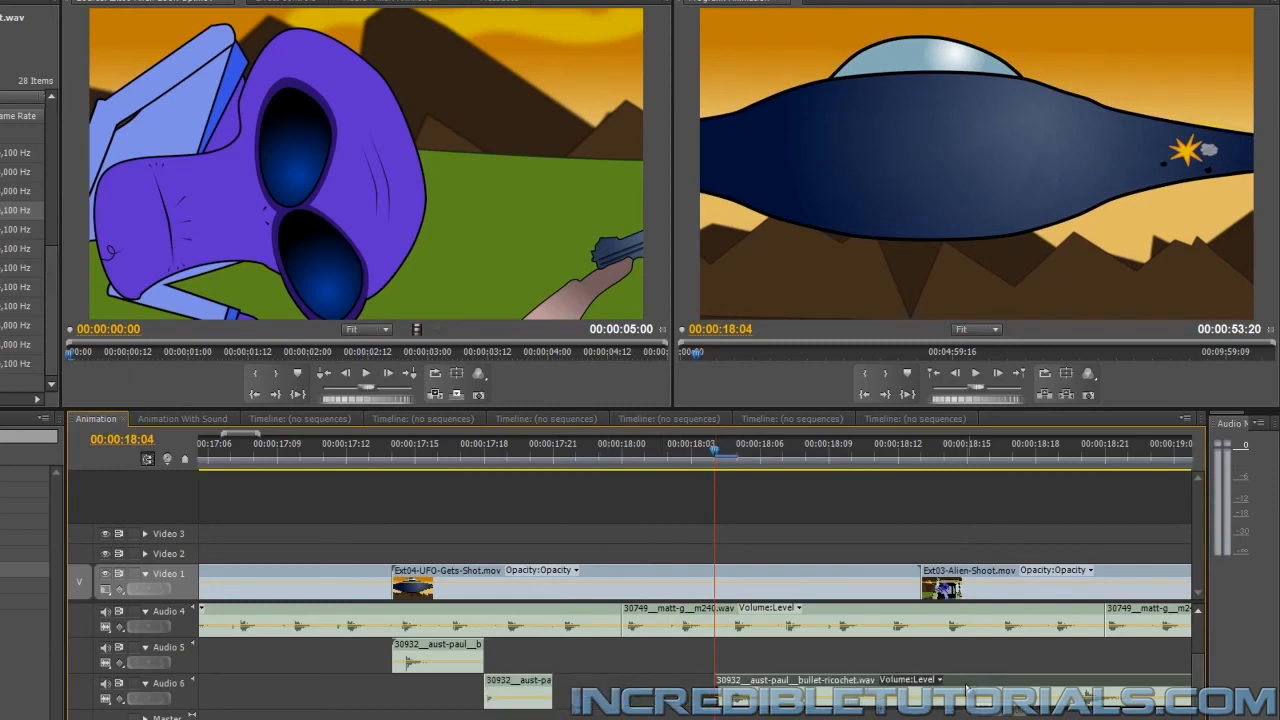
Examine the frames around 00:00:17:20 to compare the bullet hits on the UFO with the ricochet pieces
click(526, 456)
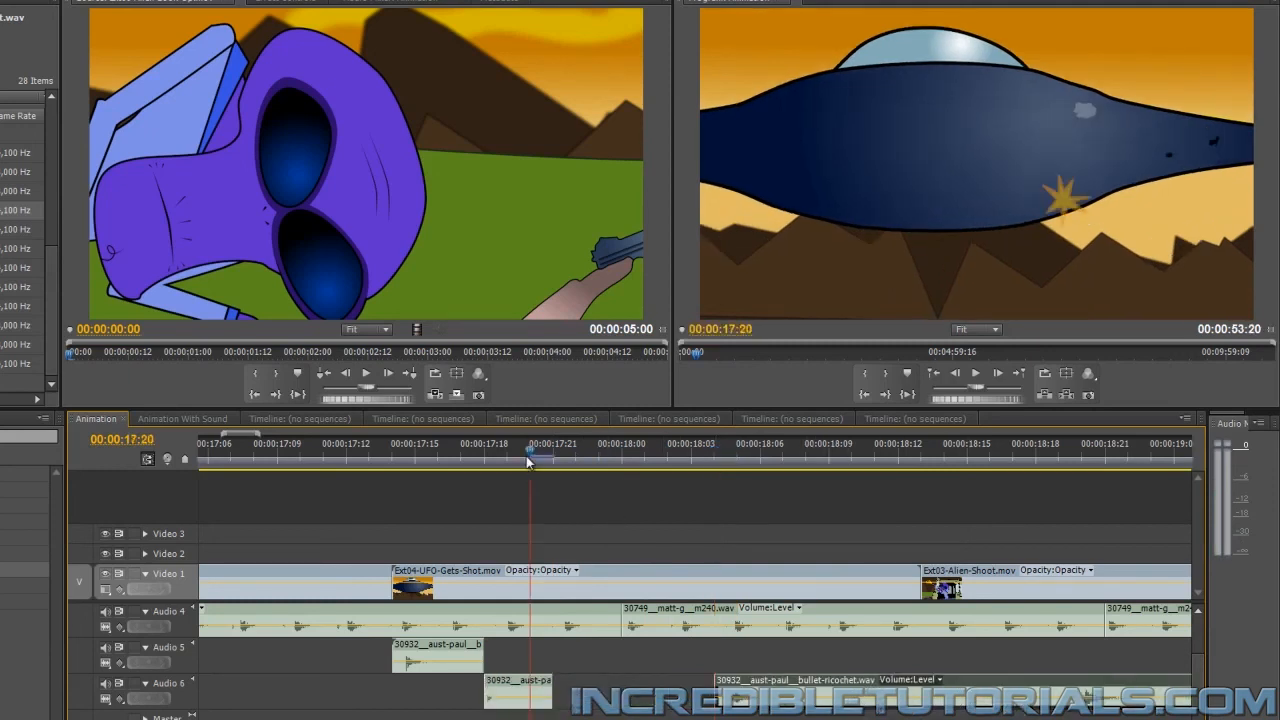
key(Right)
key(Right)
key(Right)
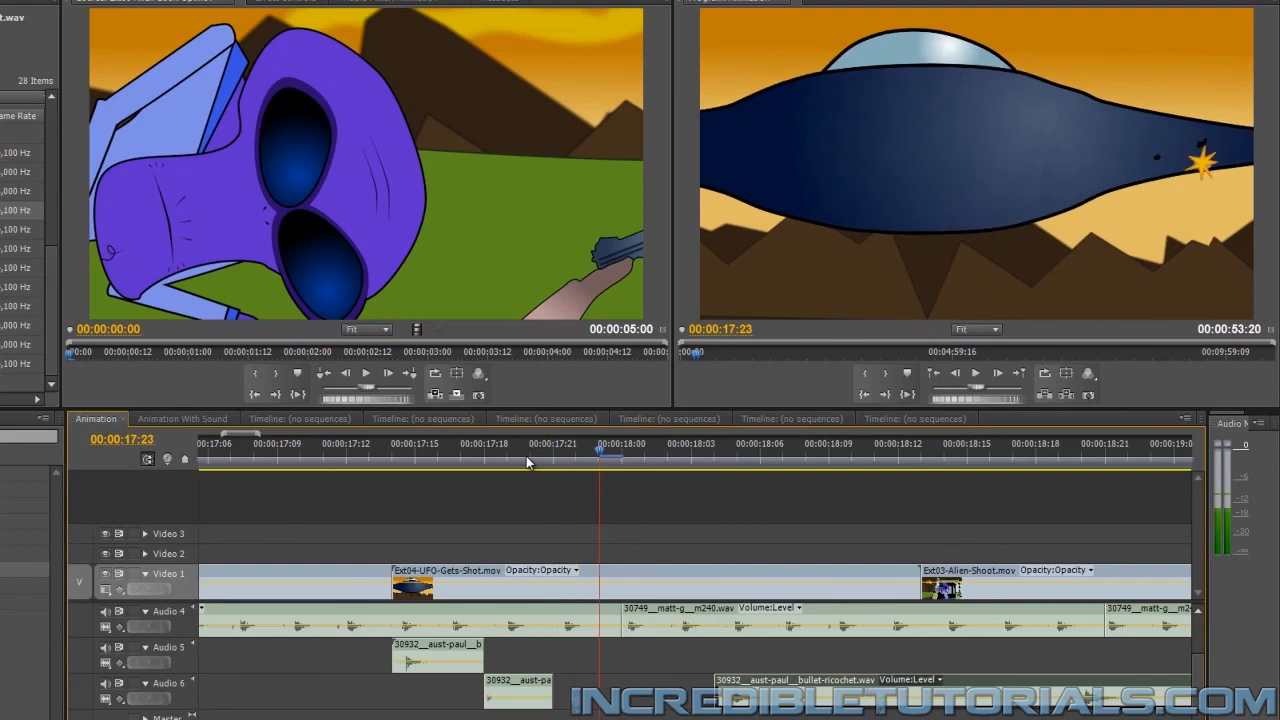
key(Left)
key(Left)
key(Left)
Move the remaining ricochet piece from Audio 6 to a new Audio 7 track, starting at the bullet hit at 00:00:17:23
key(Left)
key(Left)
key(Left)
key(Right)
key(Right)
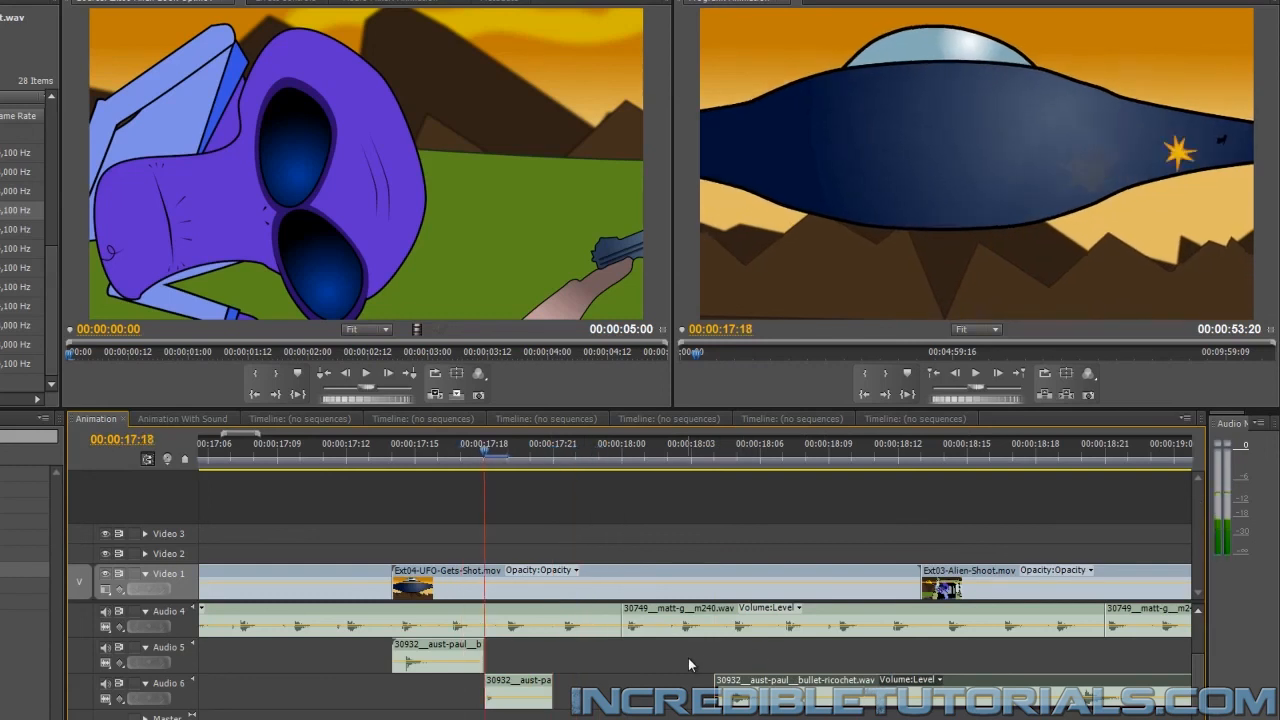
key(Left)
key(Right)
key(Right)
key(Right)
key(Right)
key(Right)
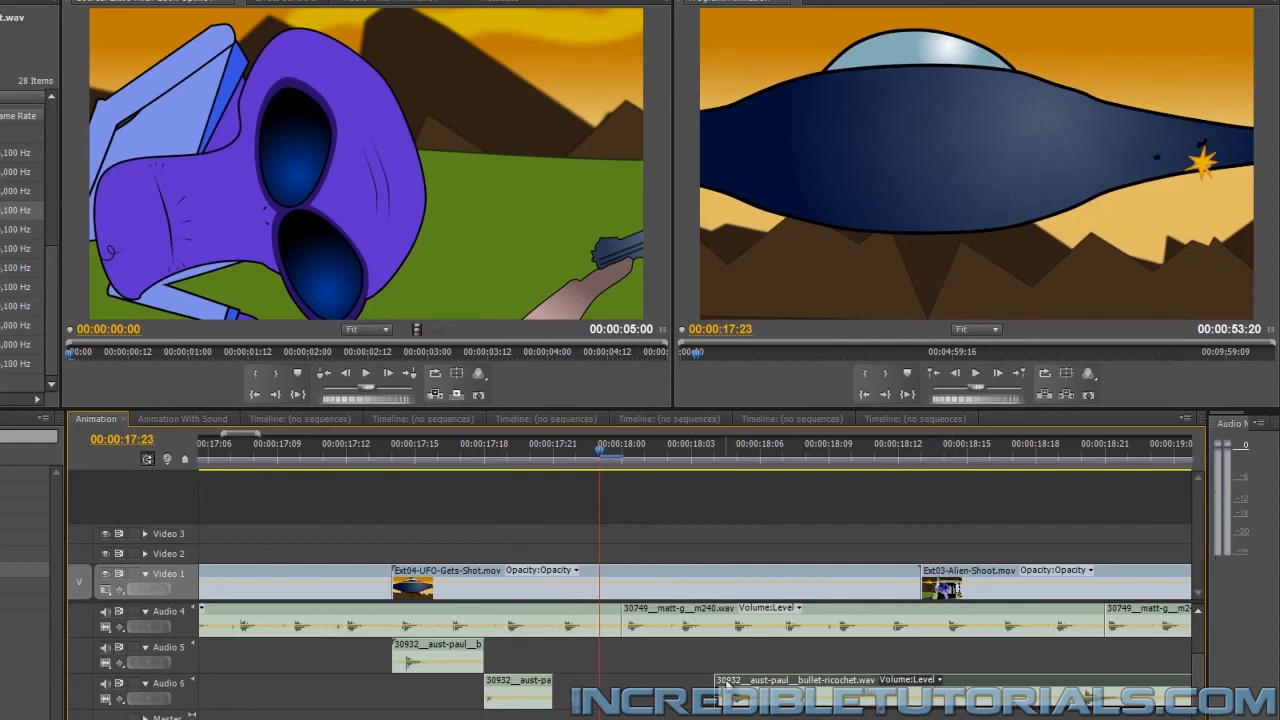
drag(749, 681, 612, 713)
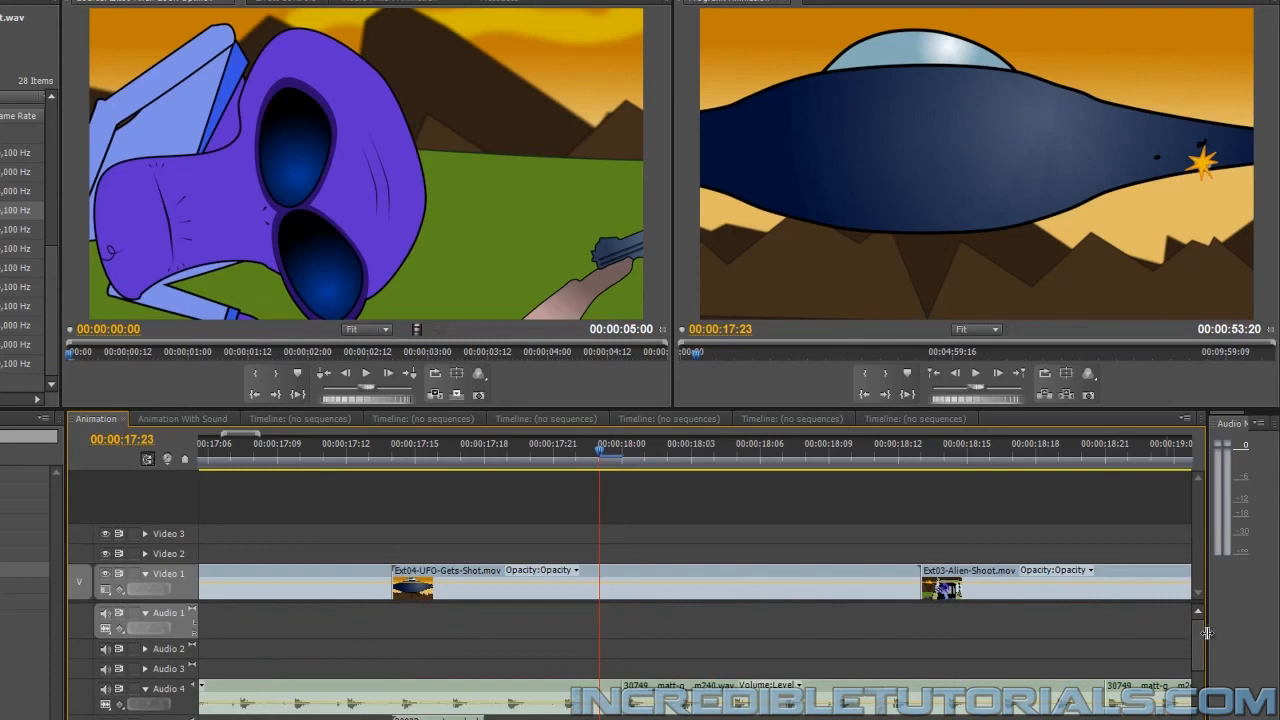
drag(1199, 634, 1200, 693)
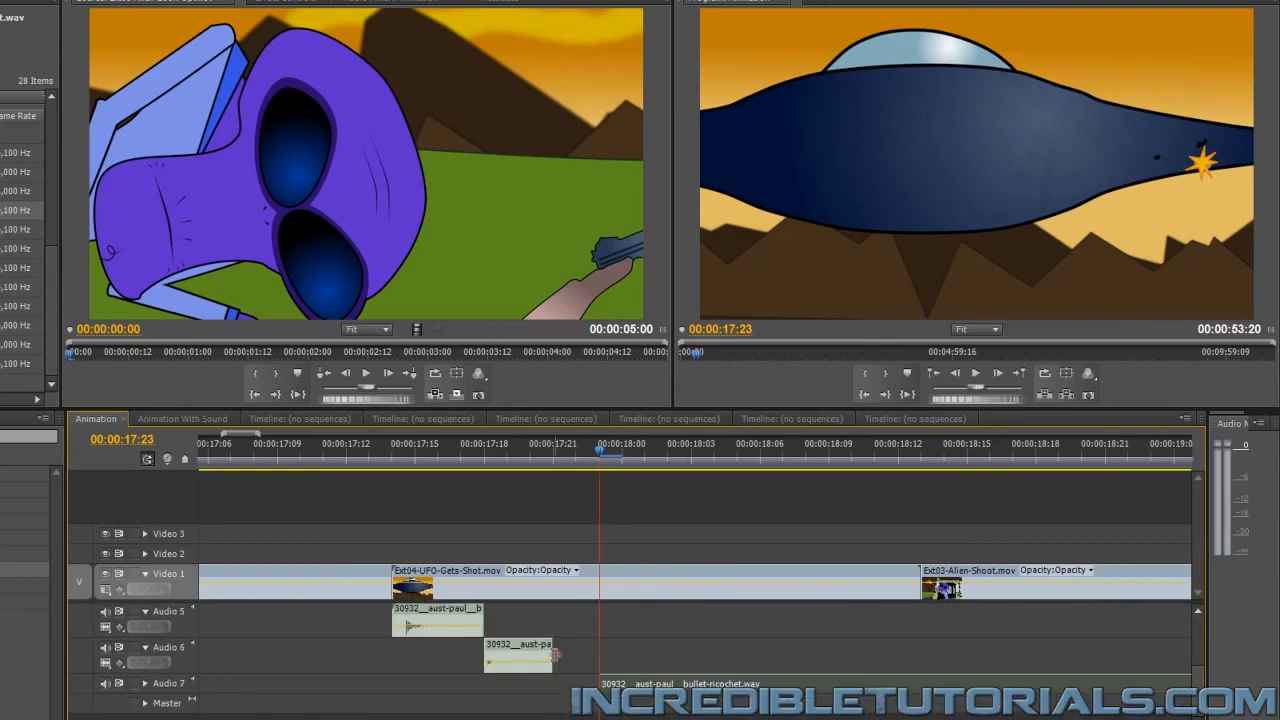
Extend the end of the Audio 6 ricochet piece to 00:00:17:23, and shift the Audio 7 ricochet clip one frame earlier
drag(553, 655, 598, 657)
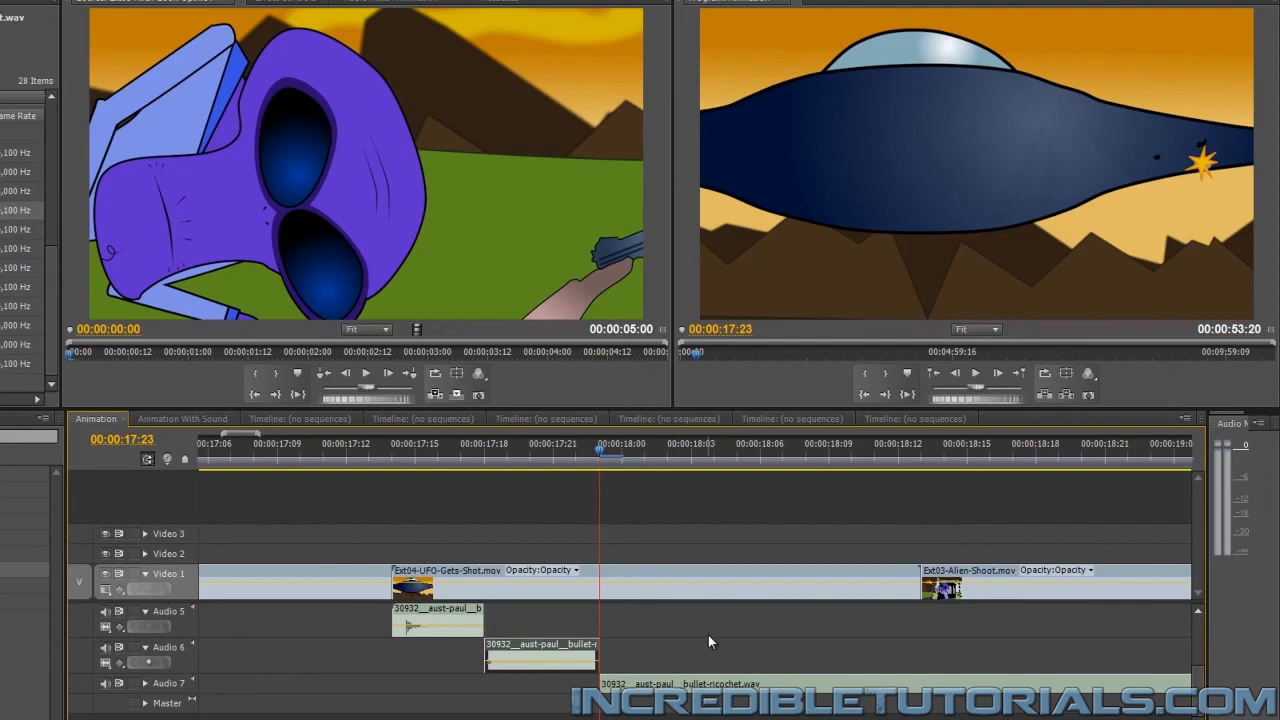
click(145, 683)
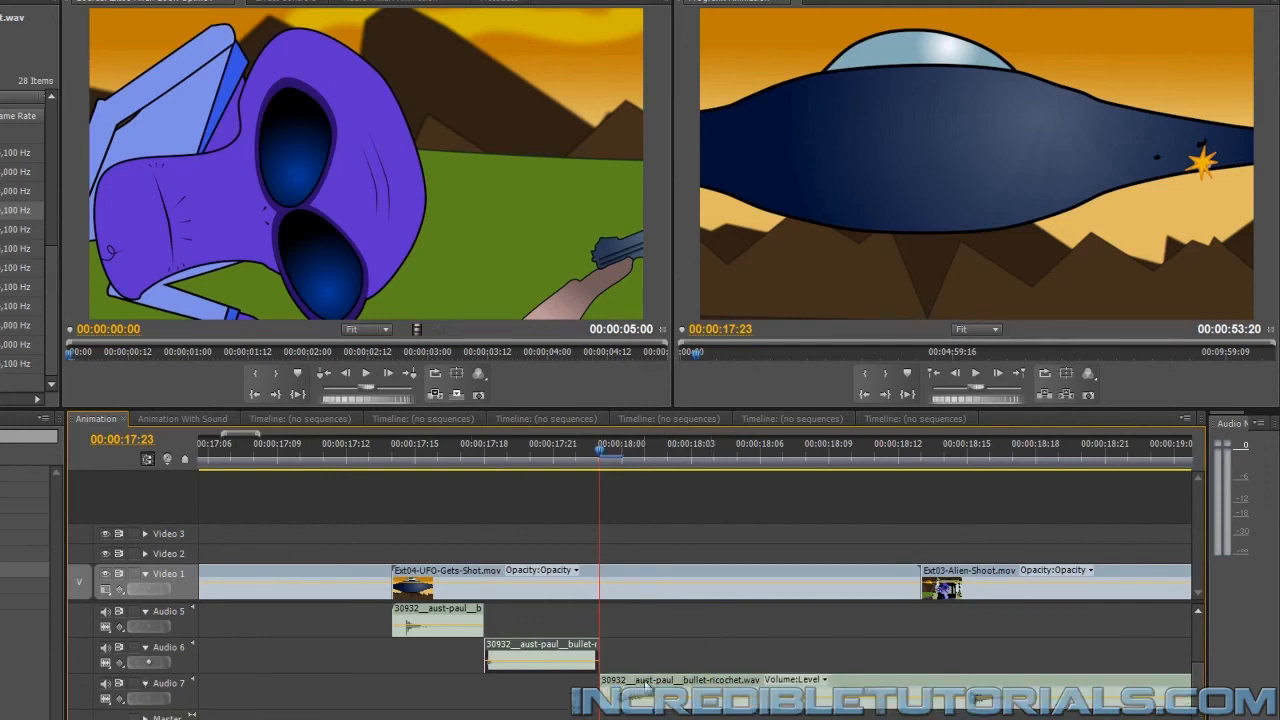
drag(842, 690, 820, 690)
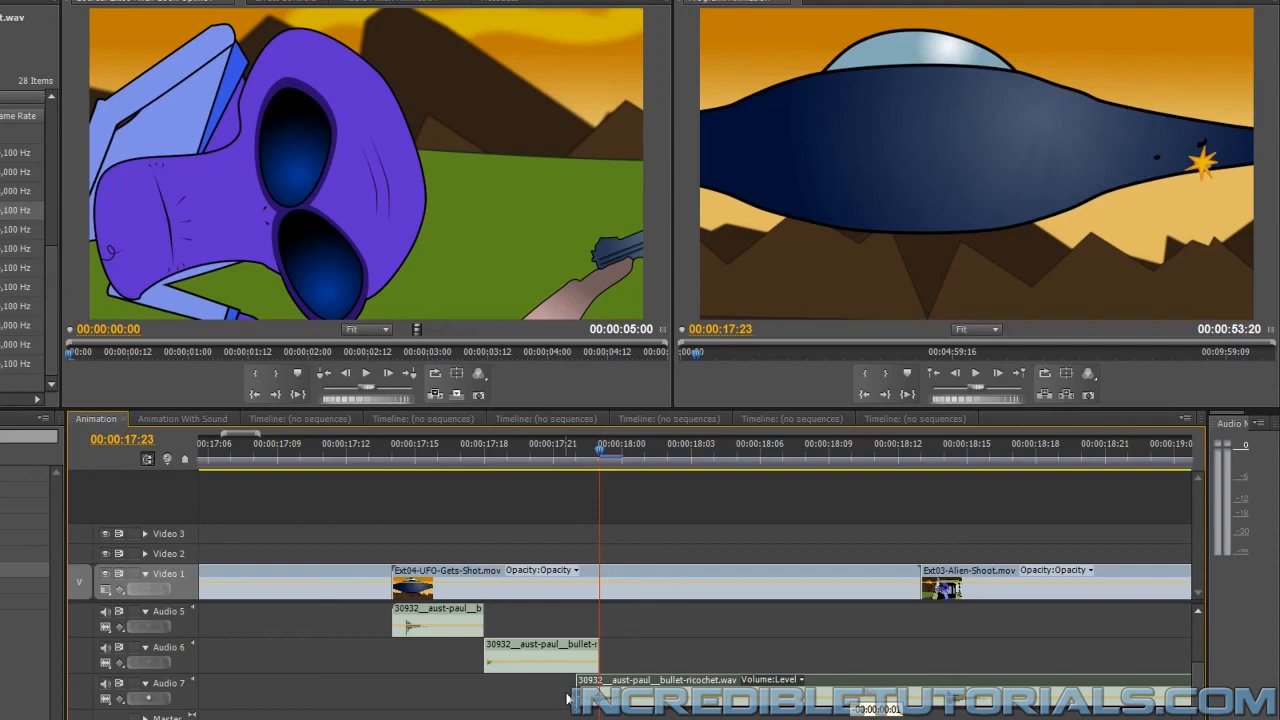
Cut the ricochet clip on Audio 7 at about 00:00:18:03 and 00:00:18:14, and delete the piece between the cuts
click(694, 690)
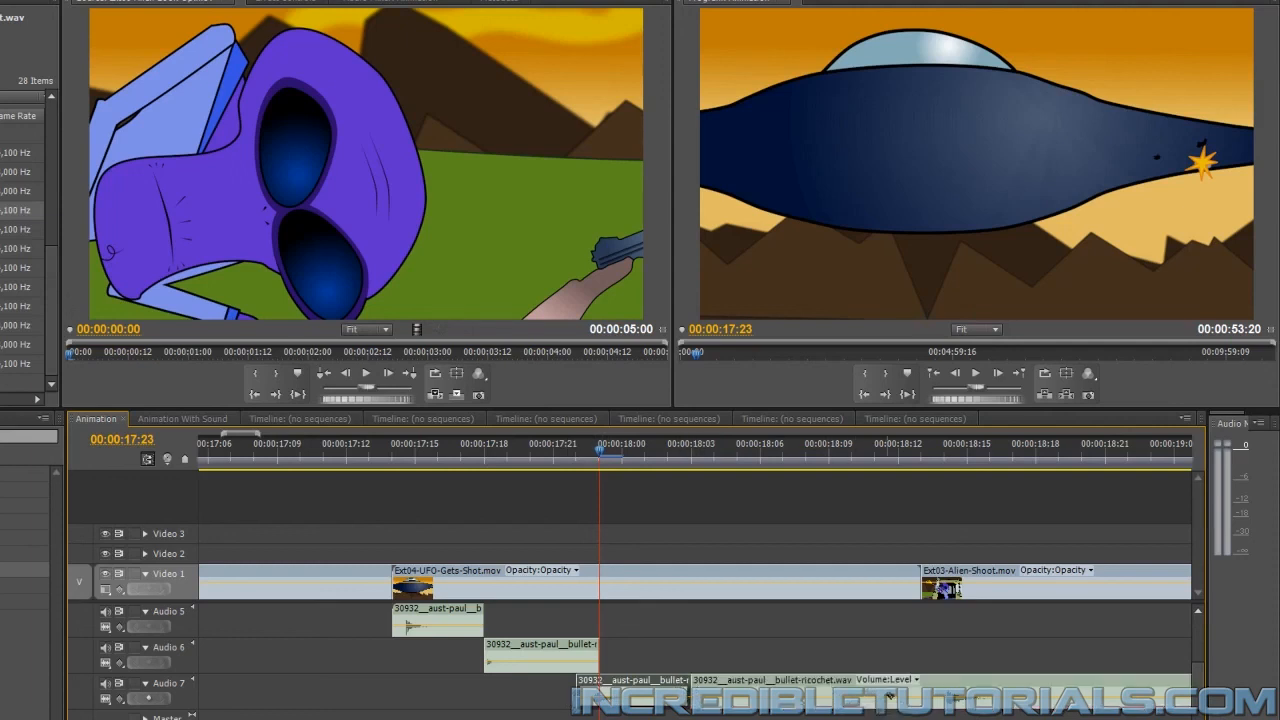
click(940, 696)
key(v)
click(822, 690)
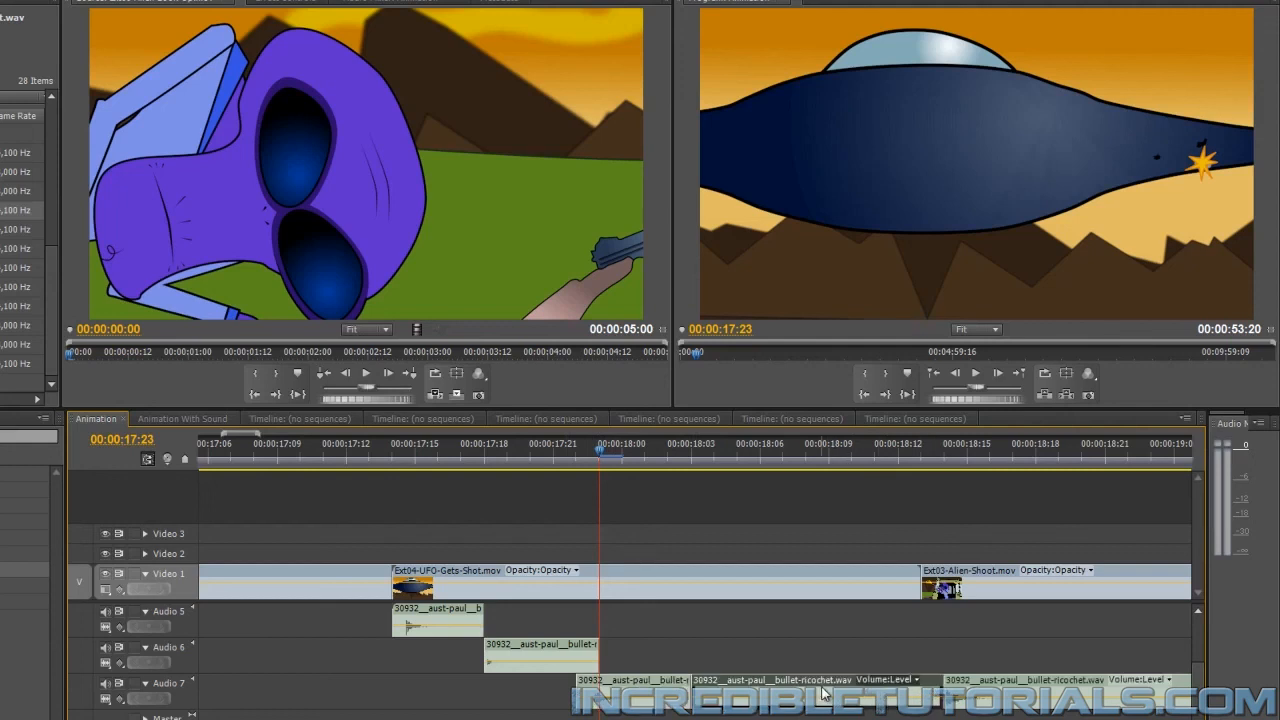
key(Delete)
Move the remaining ricochet piece to a new Audio 8 track at 00:00:18:04, and expand that track to show its waveform
key(space)
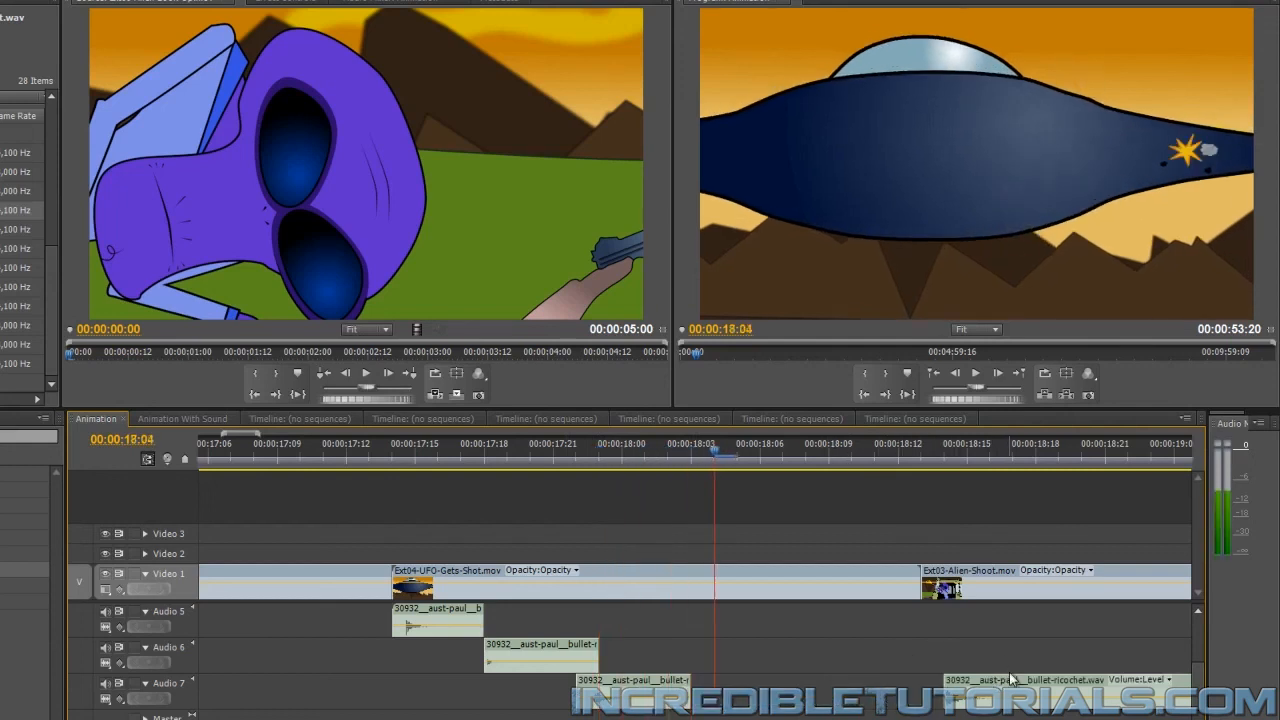
drag(1012, 686, 1002, 688)
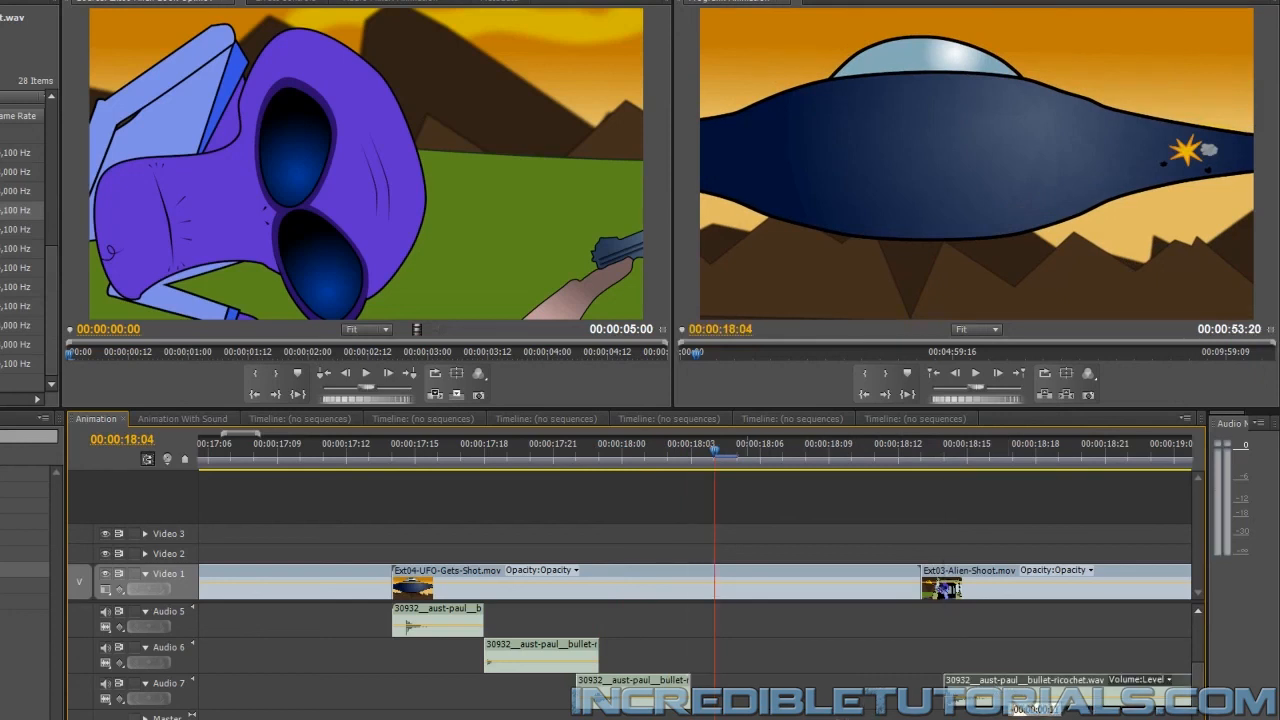
scroll(1002, 688, up, 5)
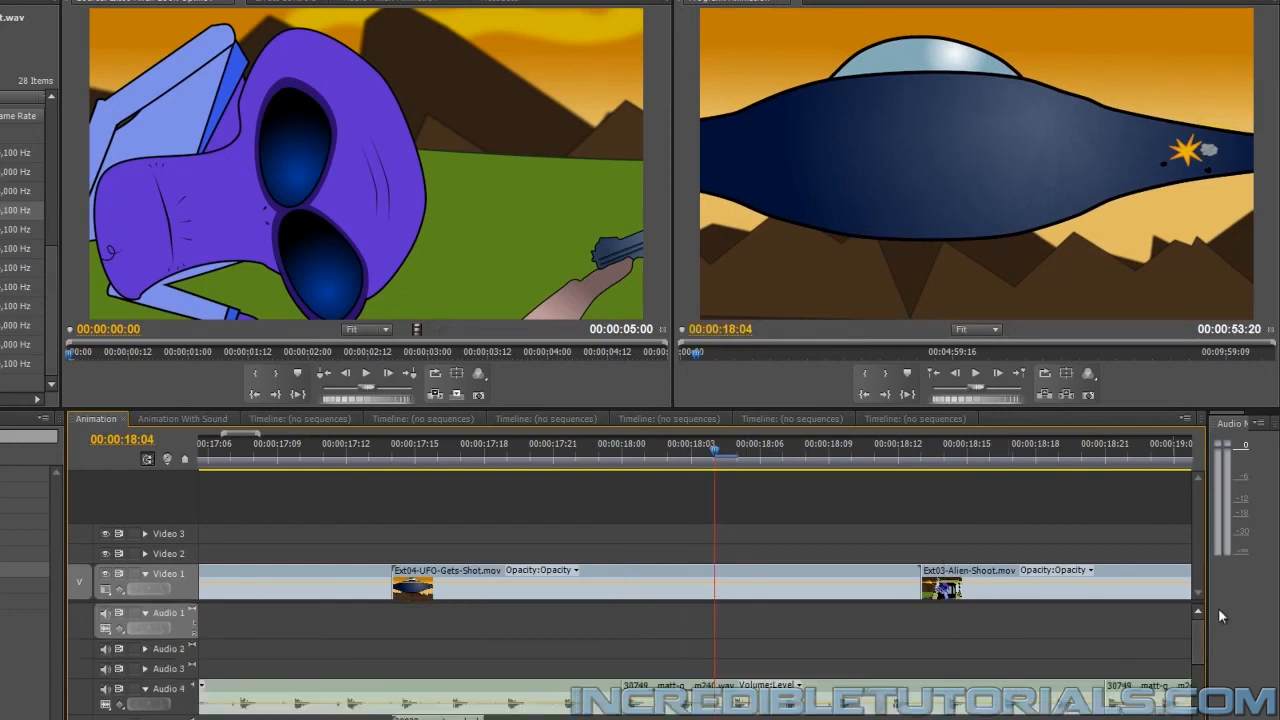
scroll(1198, 640, down, 5)
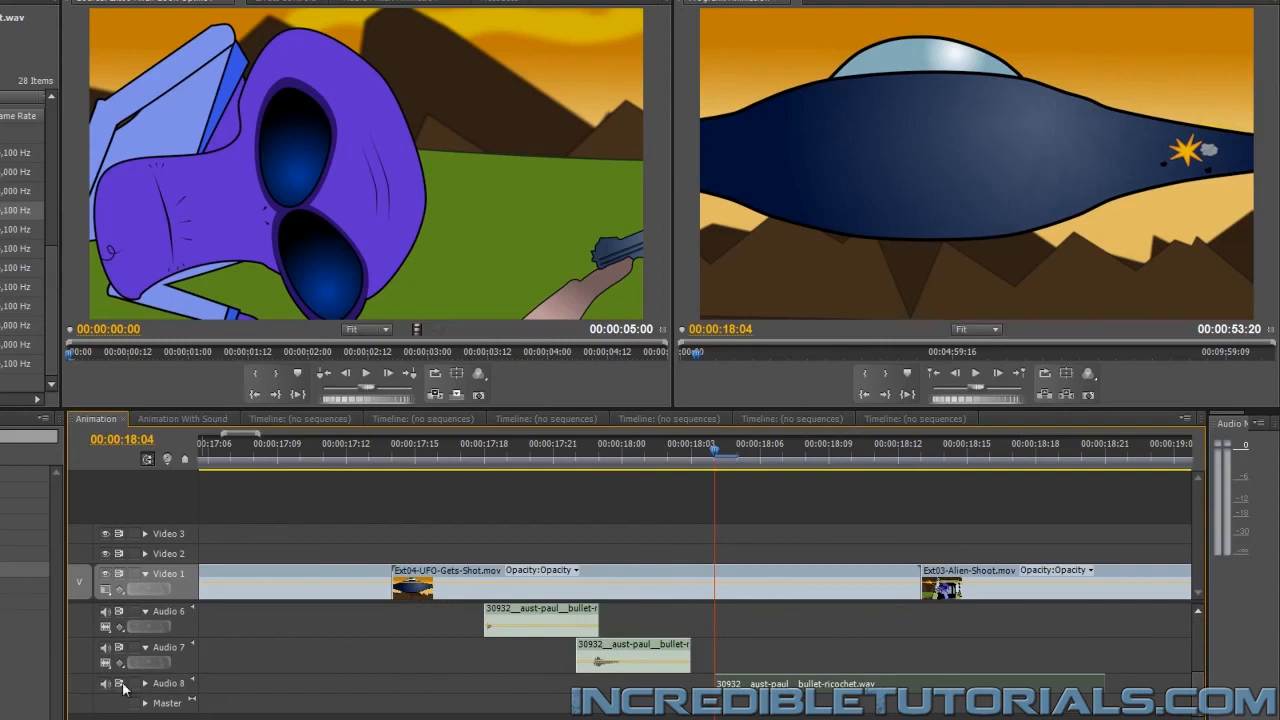
click(145, 684)
Find the next bullet hit at 00:00:18:08, and copy the first short ricochet clip on Audio 5
key(Right)
key(Right)
key(Right)
key(Right)
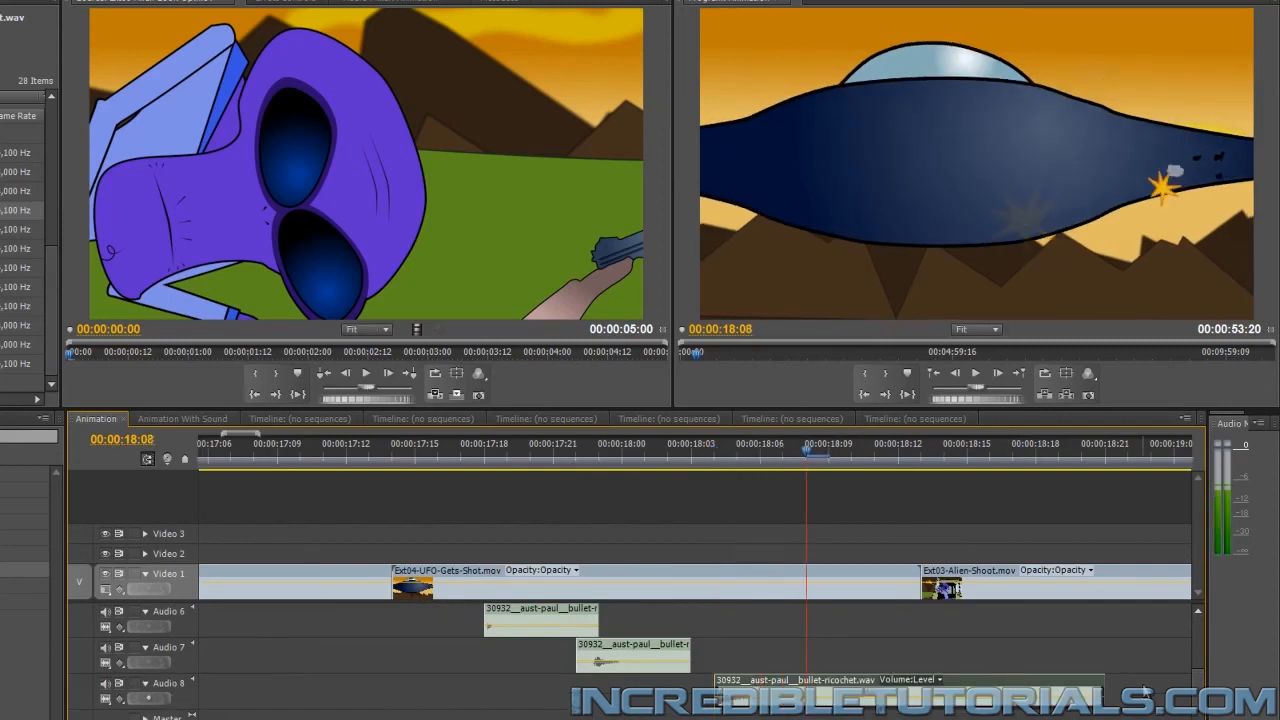
scroll(1207, 692, up, 1)
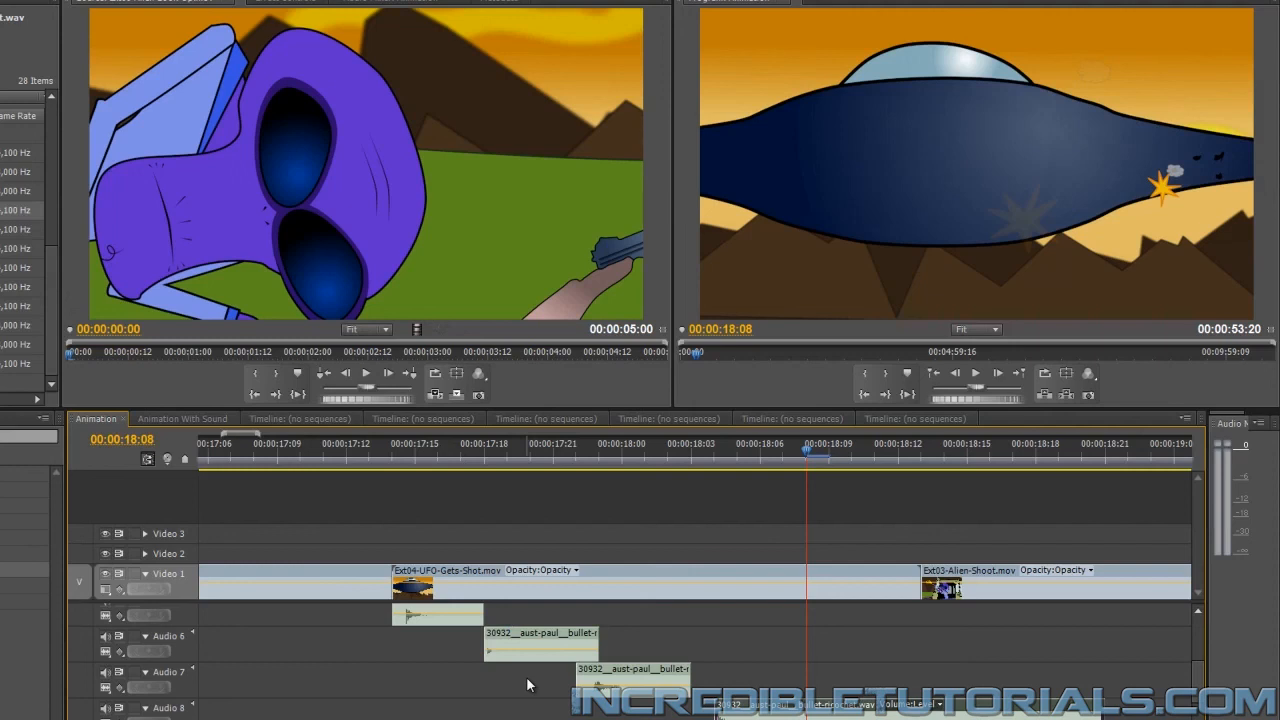
click(452, 621)
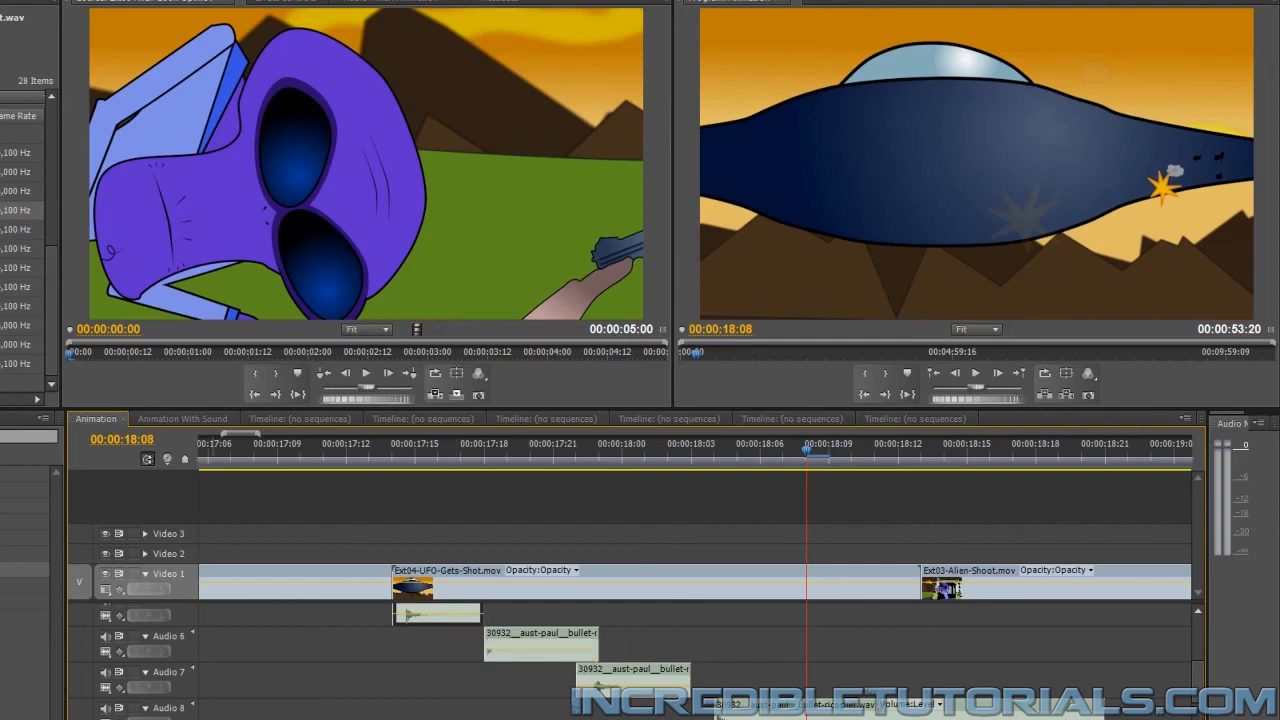
Paste the copied ricochet clip beyond the end of the animation at 00:00:55:21
drag(258, 434, 725, 434)
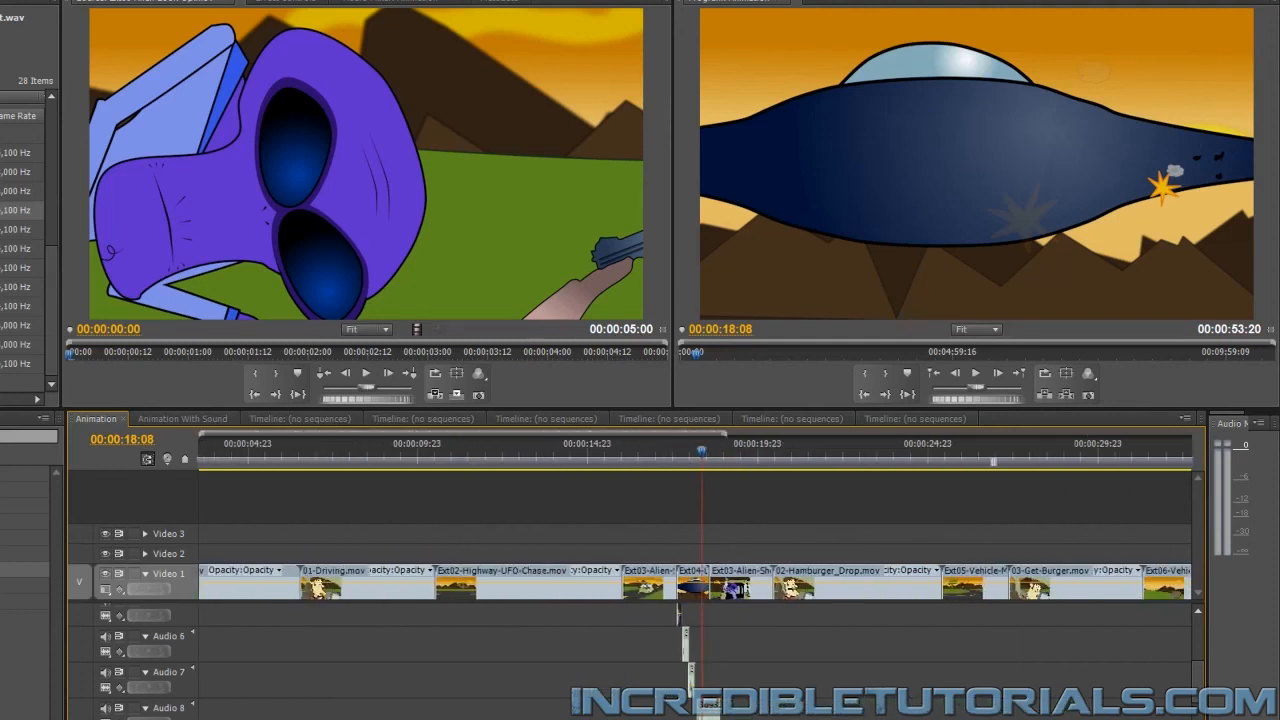
scroll(695, 584, down, 10)
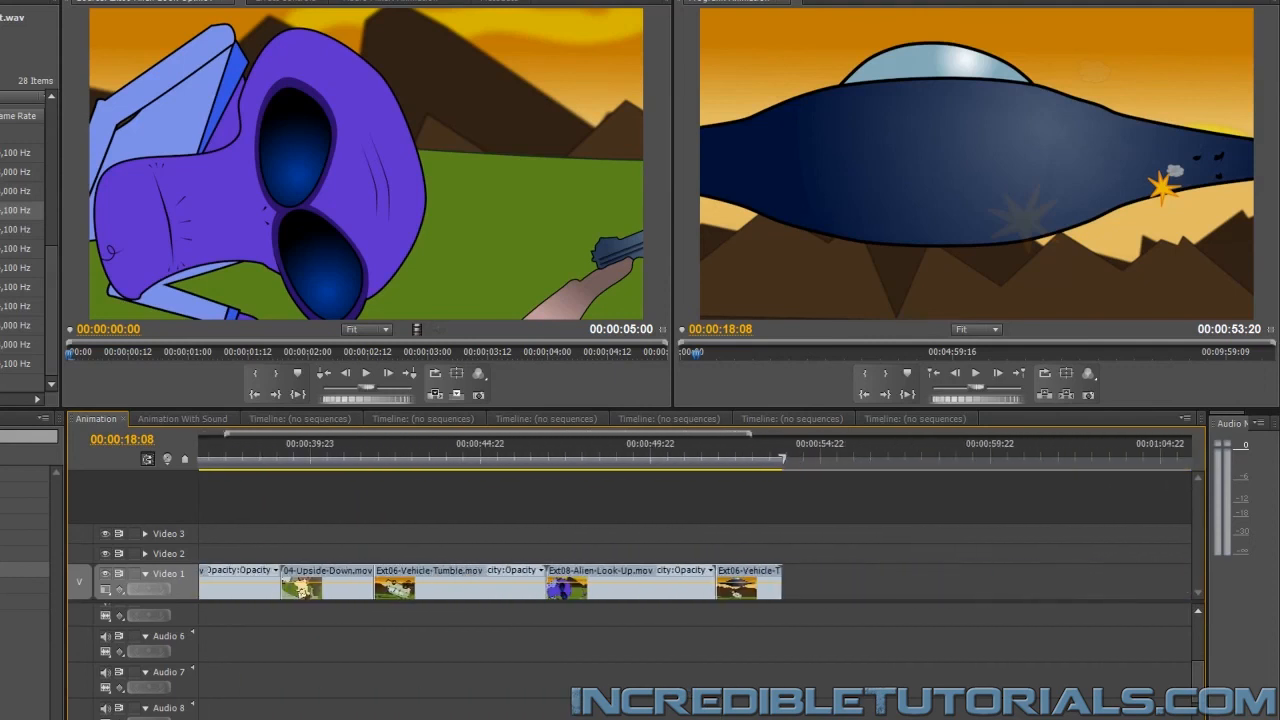
click(850, 452)
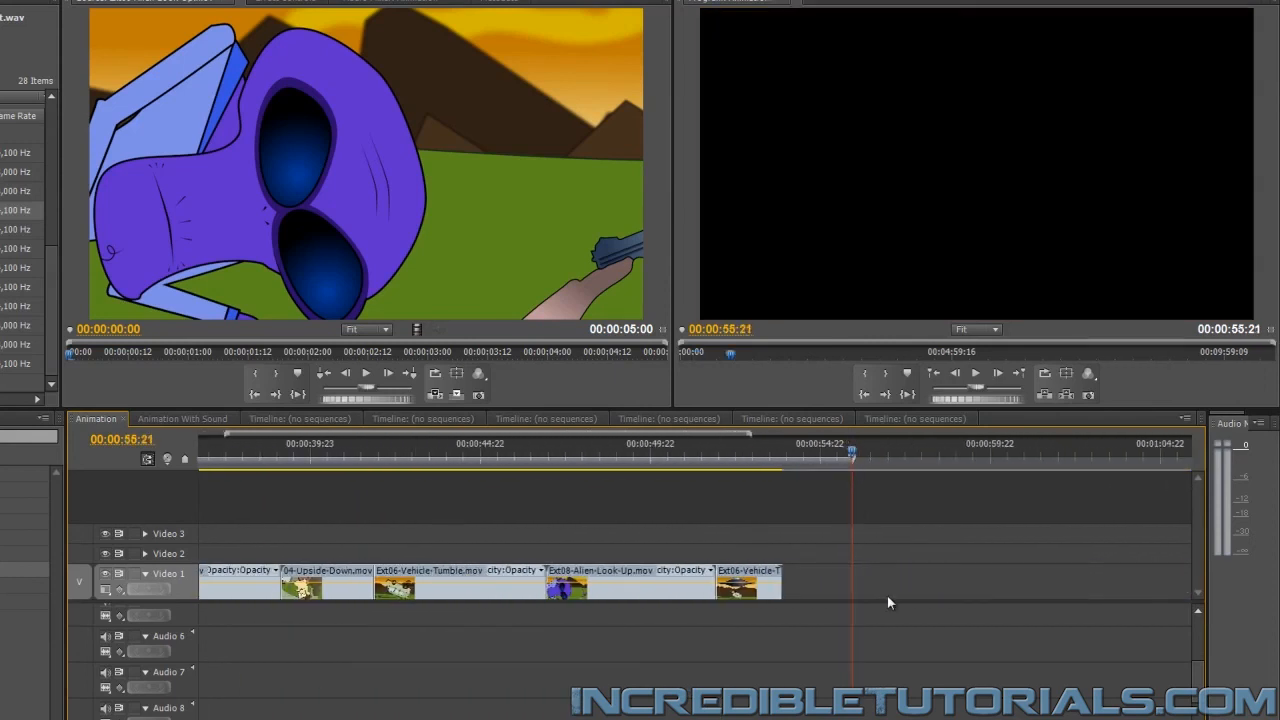
scroll(850, 630, up, 5)
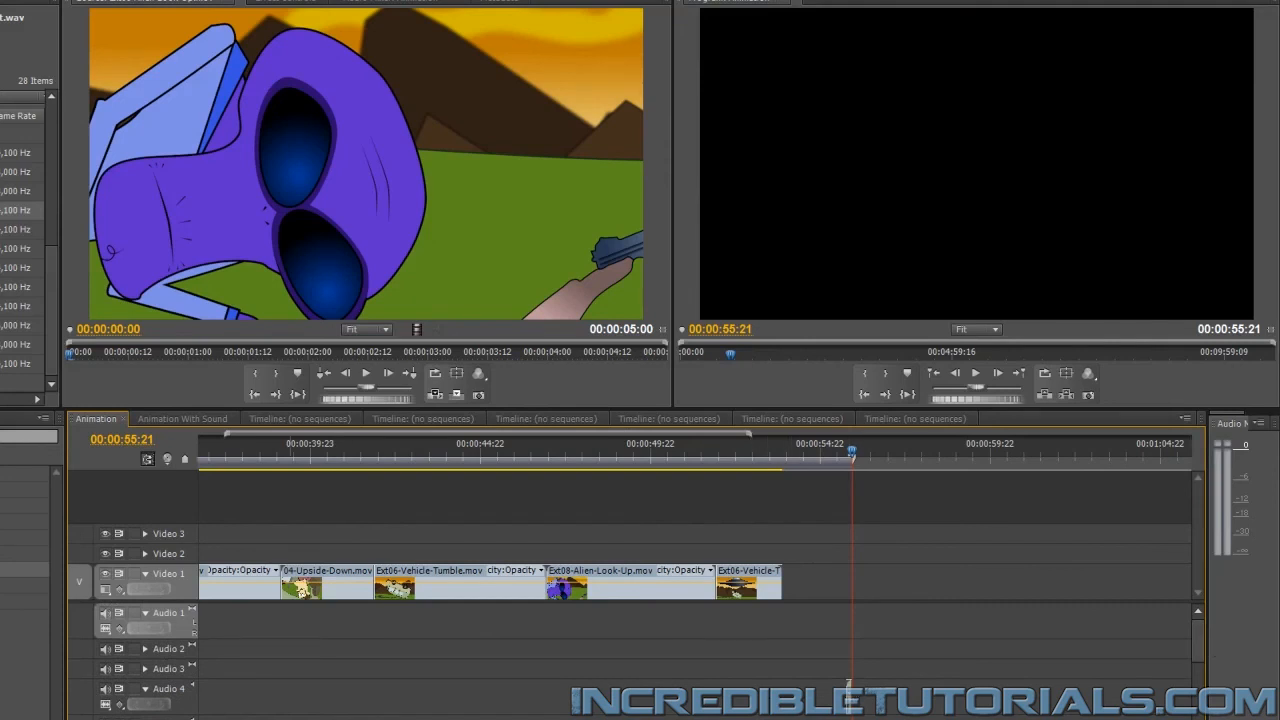
Move the pasted ricochet clip from Audio 4 to Audio 6, shortly after the existing ricochet pieces at about 00:00:19:16
key(minus)
key(minus)
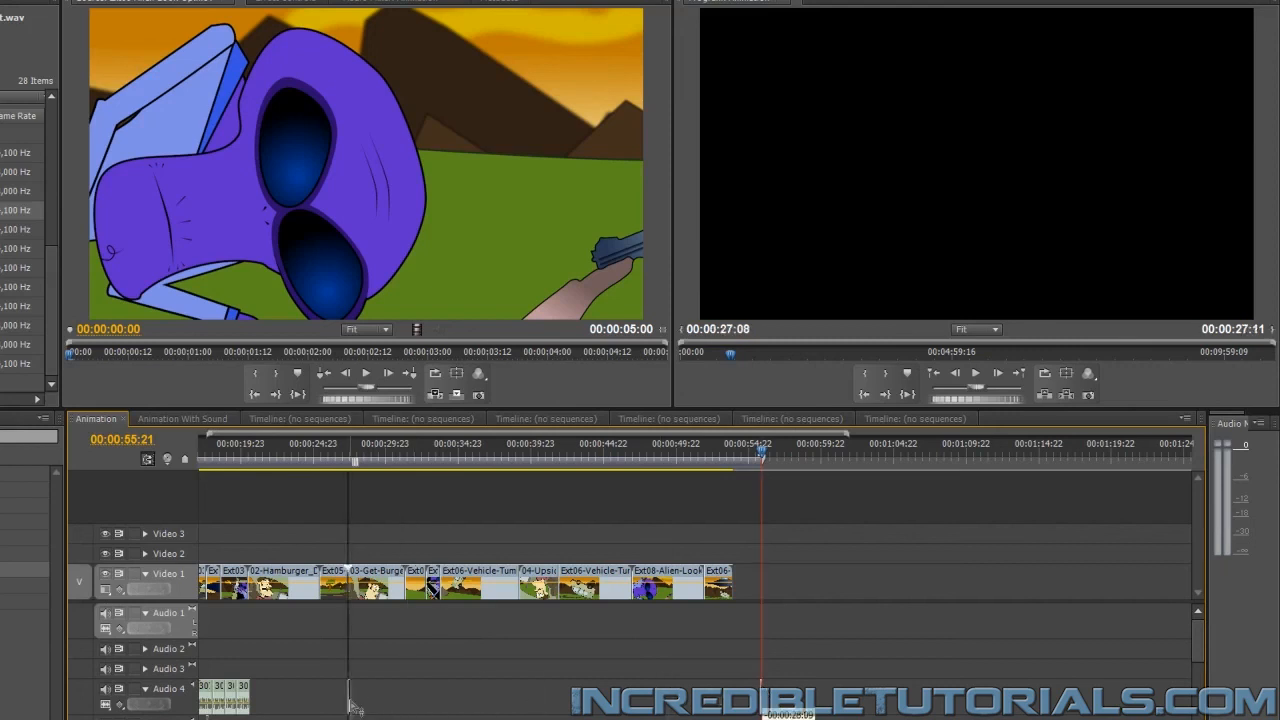
scroll(349, 694, up, 3)
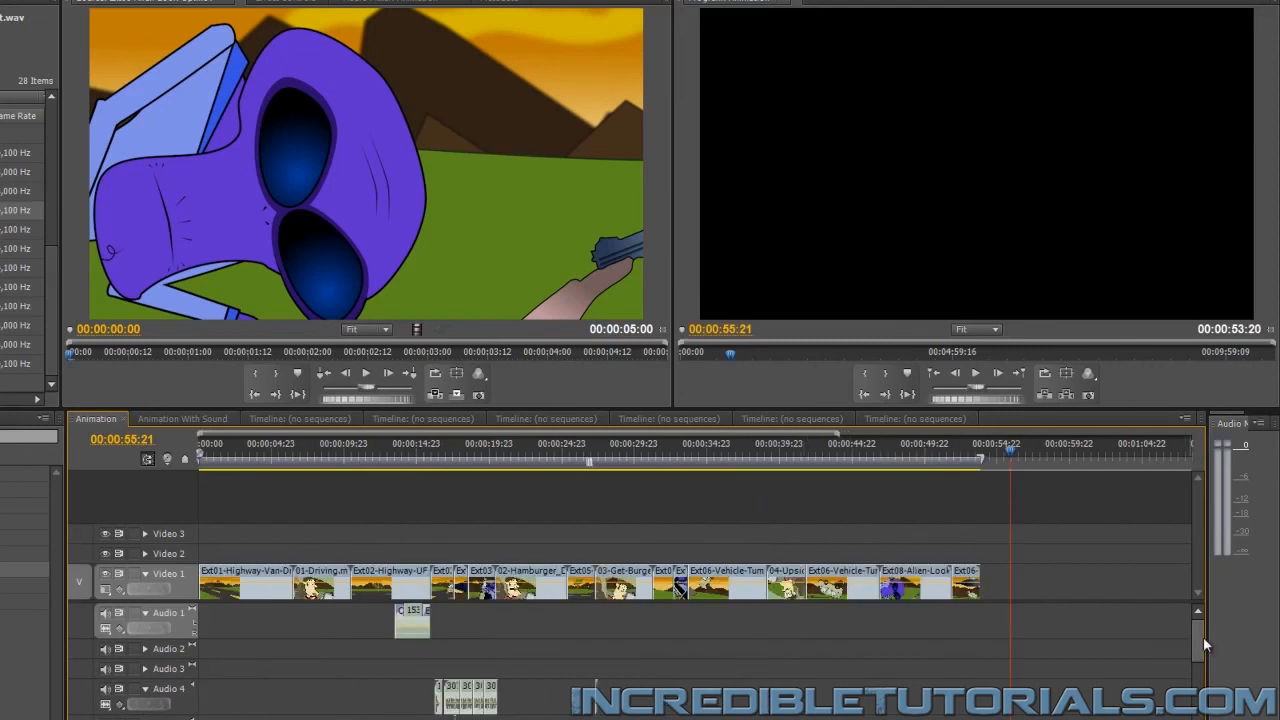
drag(1203, 637, 1206, 670)
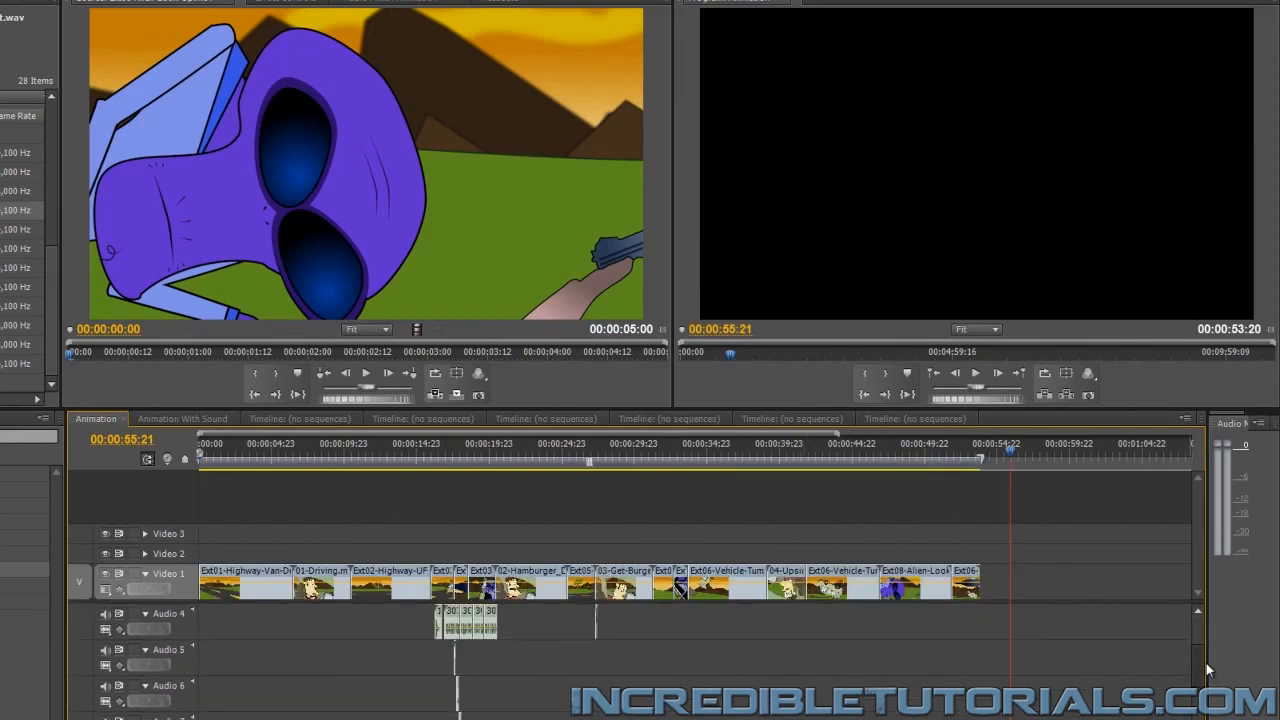
drag(596, 615, 486, 705)
Align the copied ricochet clip on Audio 6 with the bullet hit at 00:00:18:08
drag(1197, 662, 1197, 692)
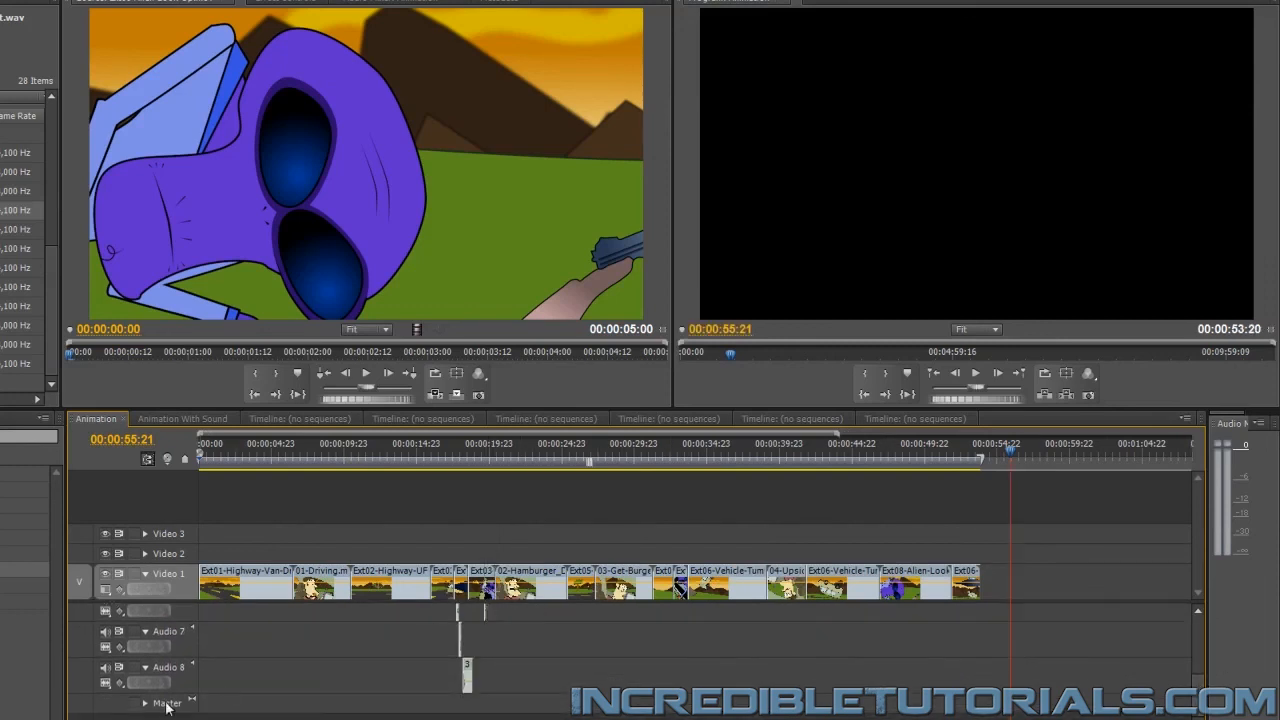
key(equal)
key(equal)
scroll(694, 585, left, 8)
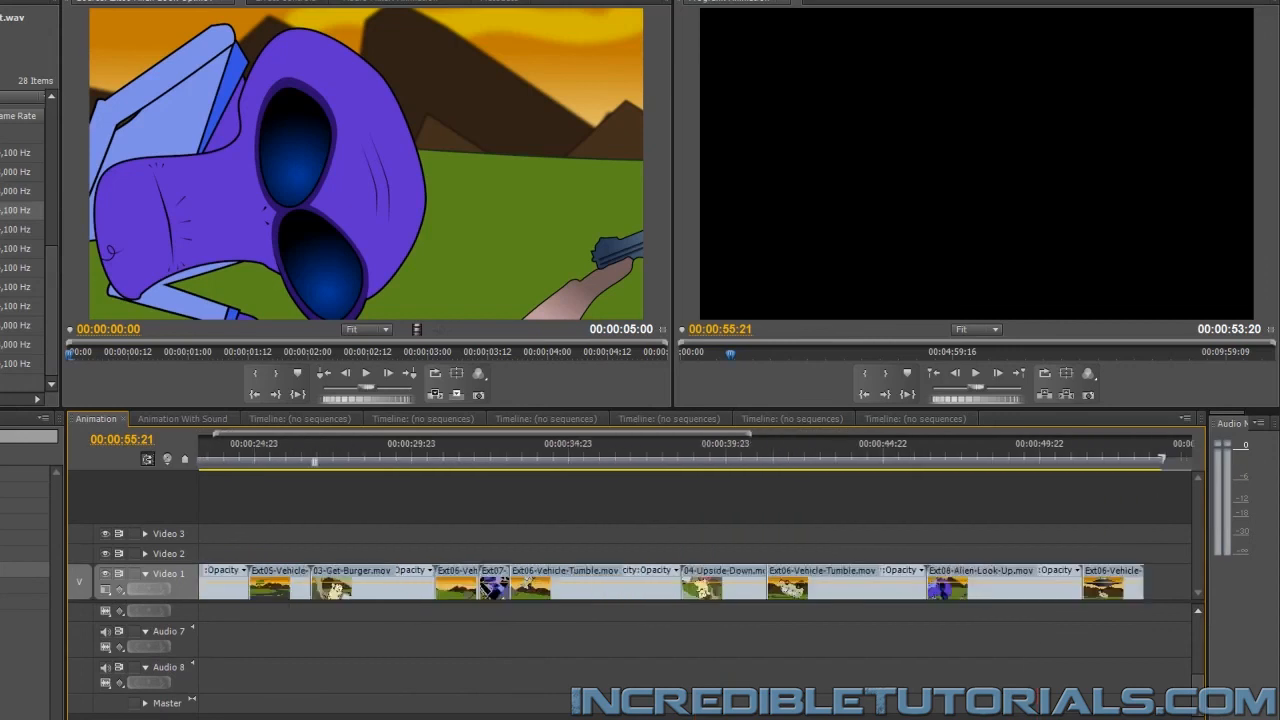
click(527, 446)
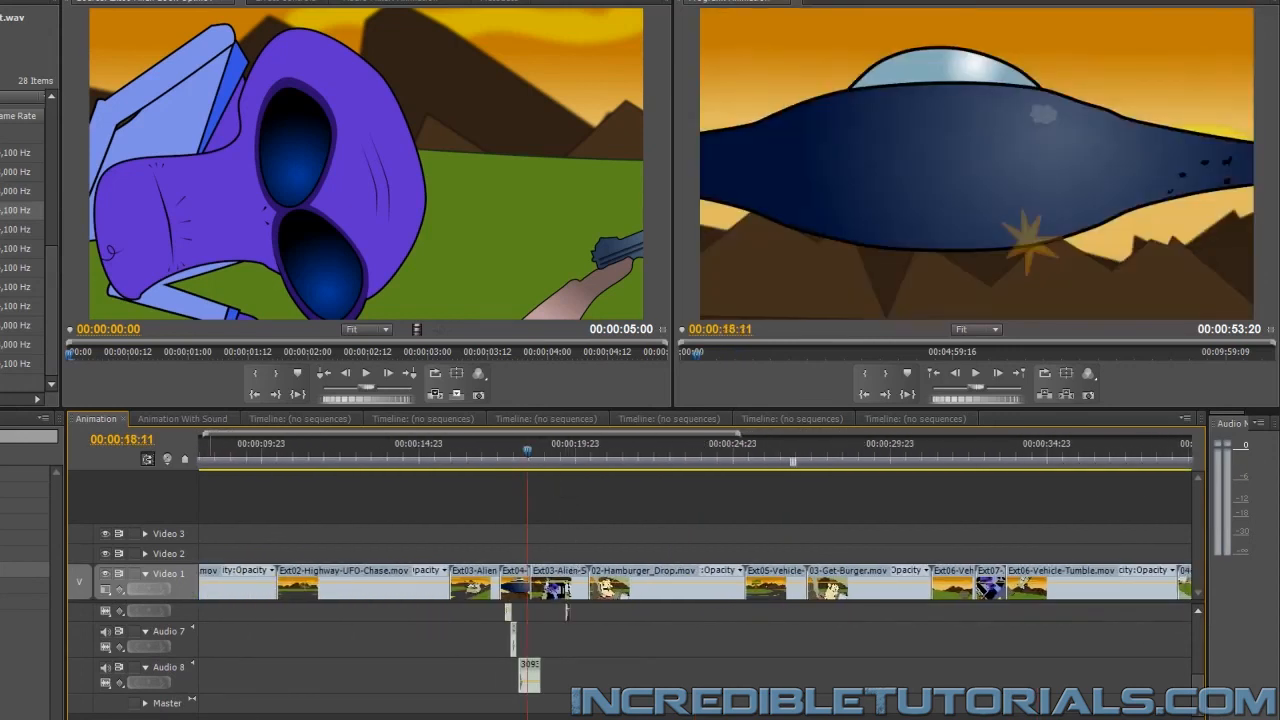
key(equal)
key(equal)
key(equal)
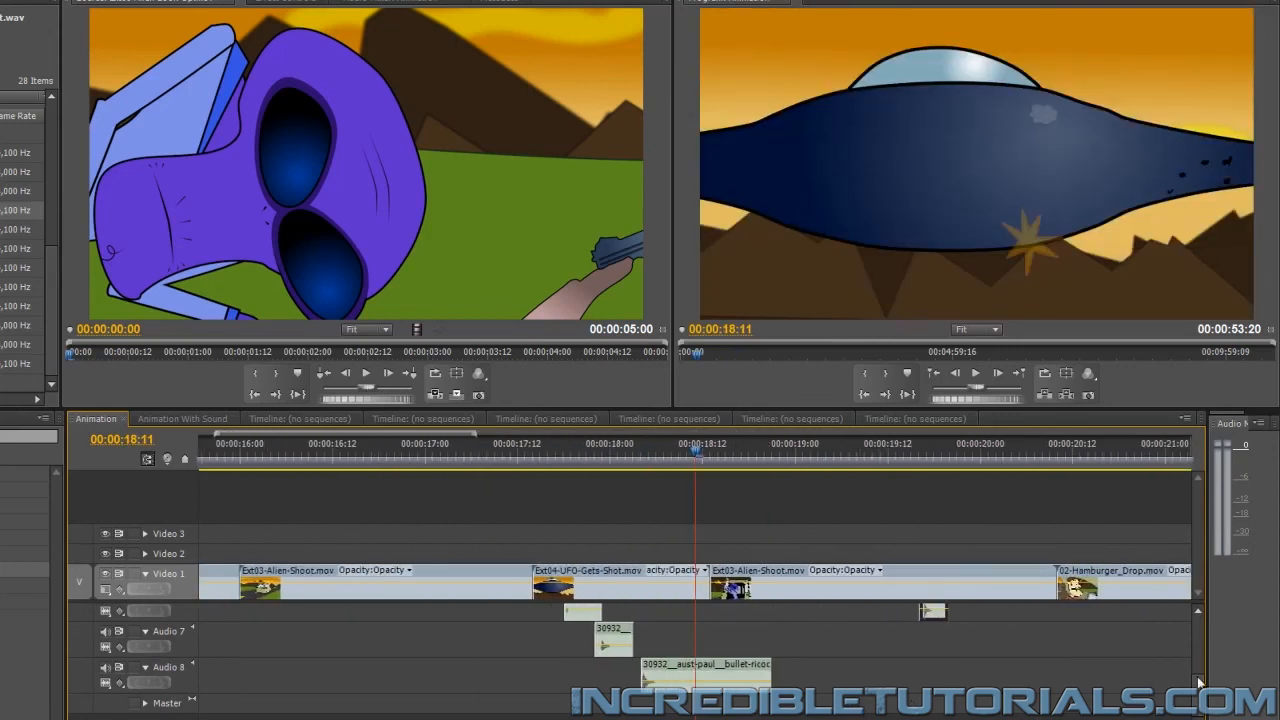
scroll(1199, 682, up, 2)
key(Left)
key(Left)
key(Left)
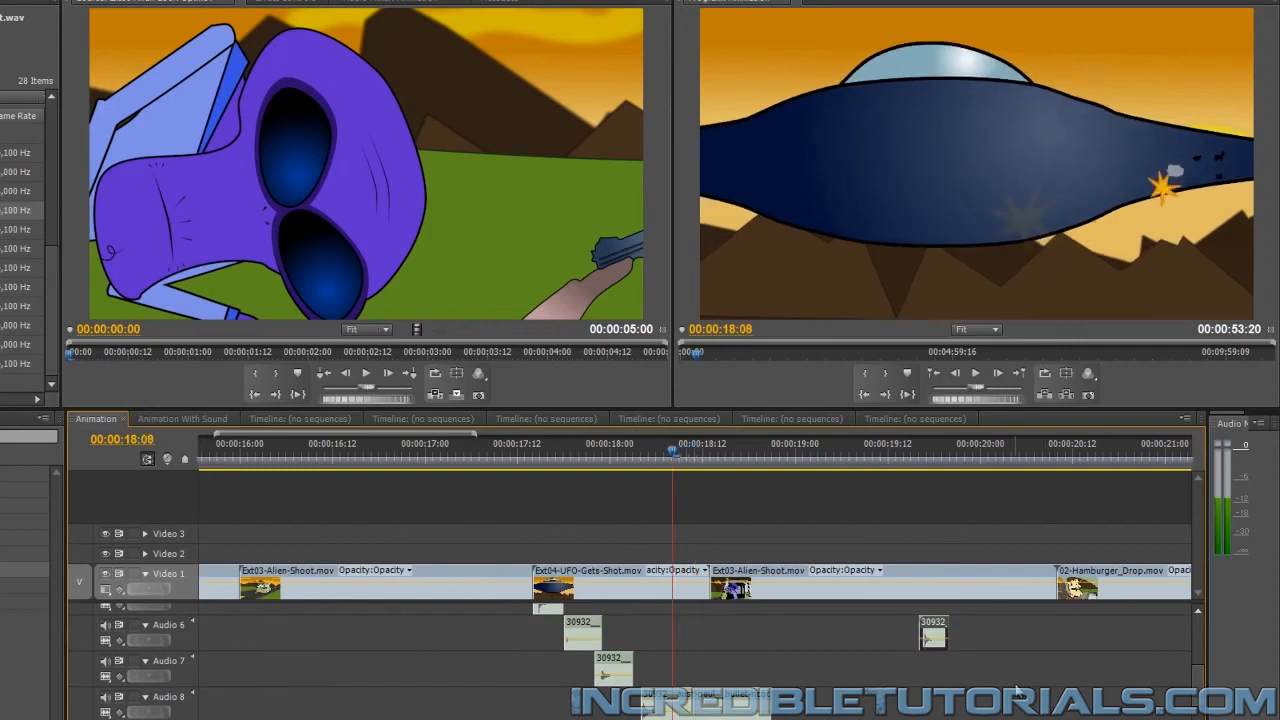
drag(940, 632, 680, 638)
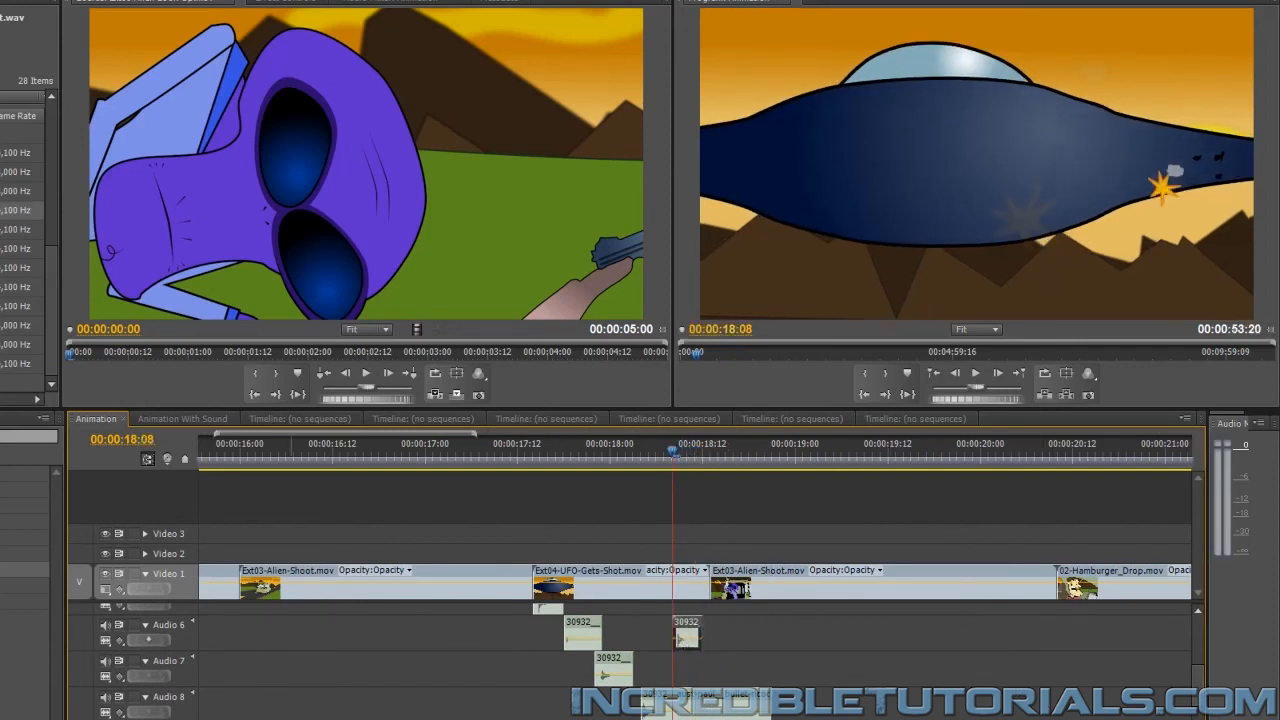
Check the copied ricochet clip's alignment on Audio 6 at 00:00:18:08, and play the shooting sequence from 00:00:17:10
key(equal)
key(equal)
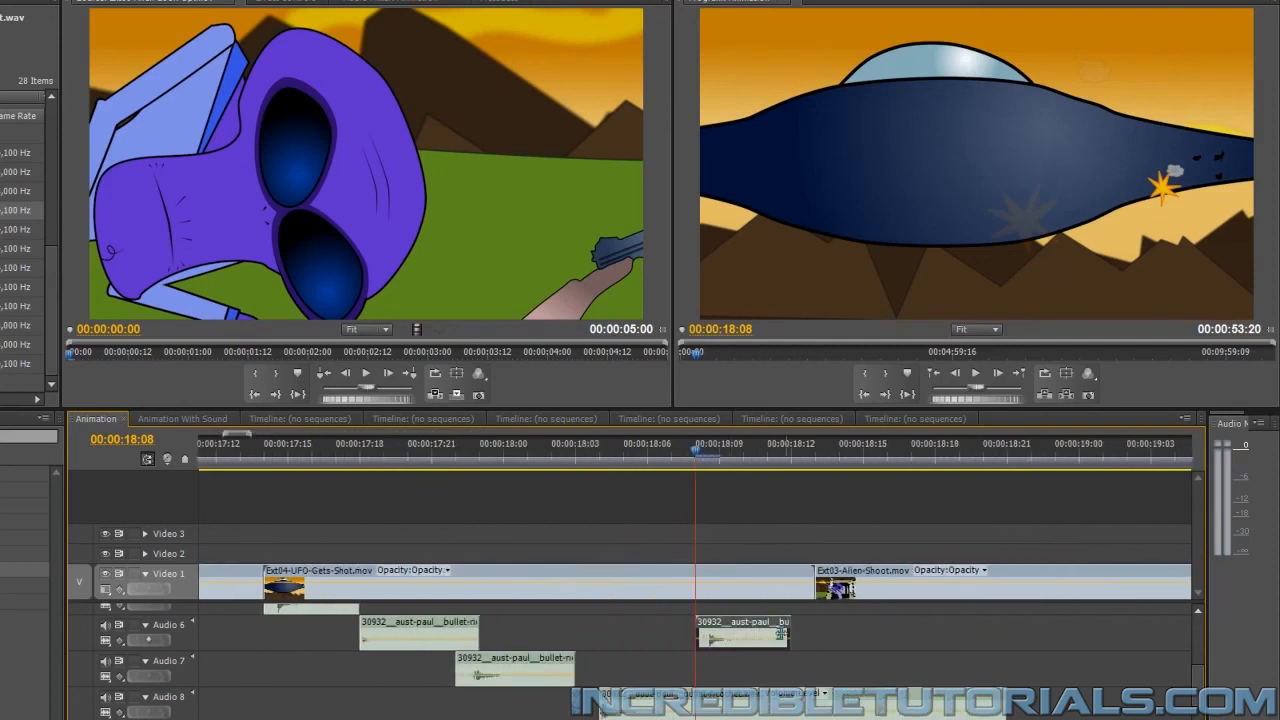
drag(758, 632, 800, 654)
key(minus)
key(minus)
key(minus)
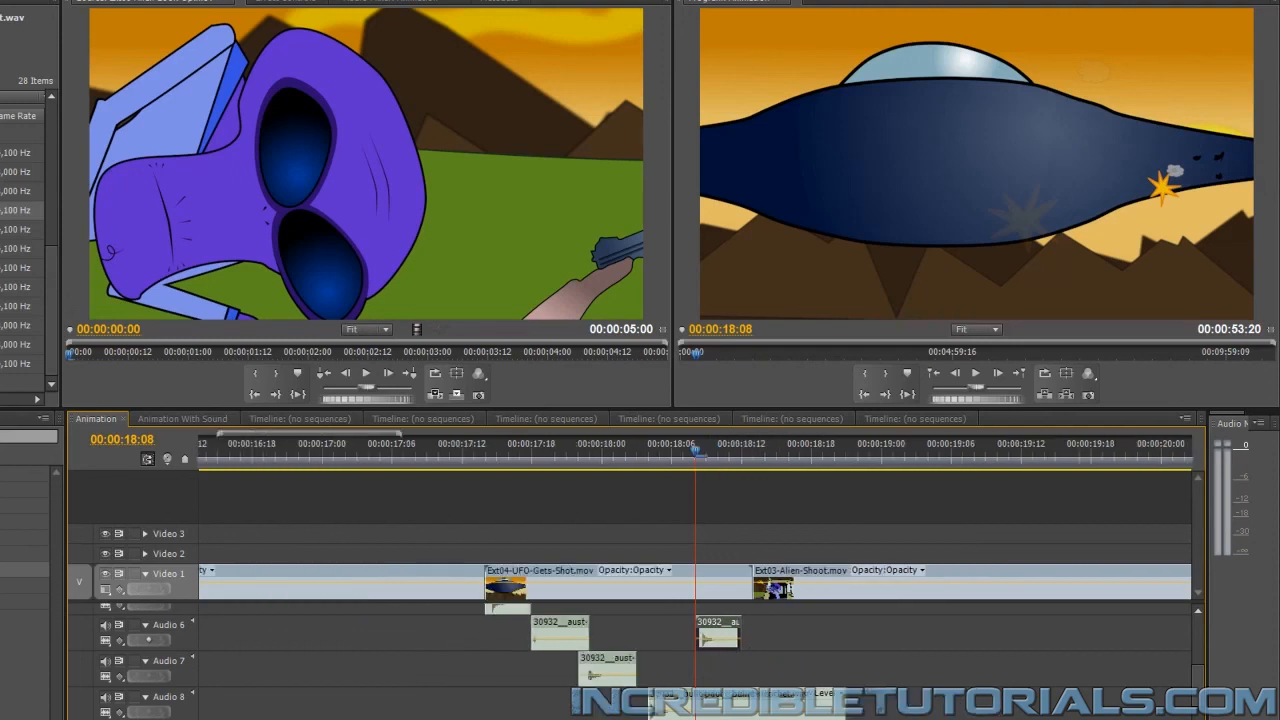
click(515, 450)
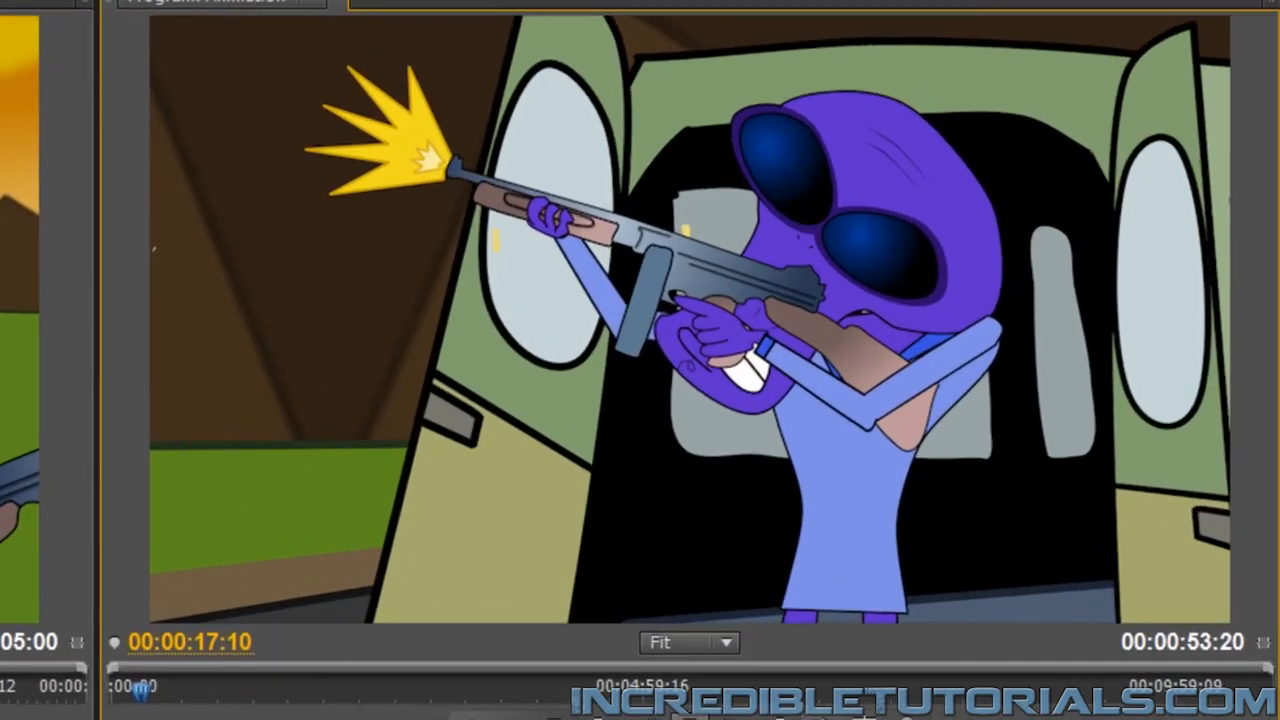
key(space)
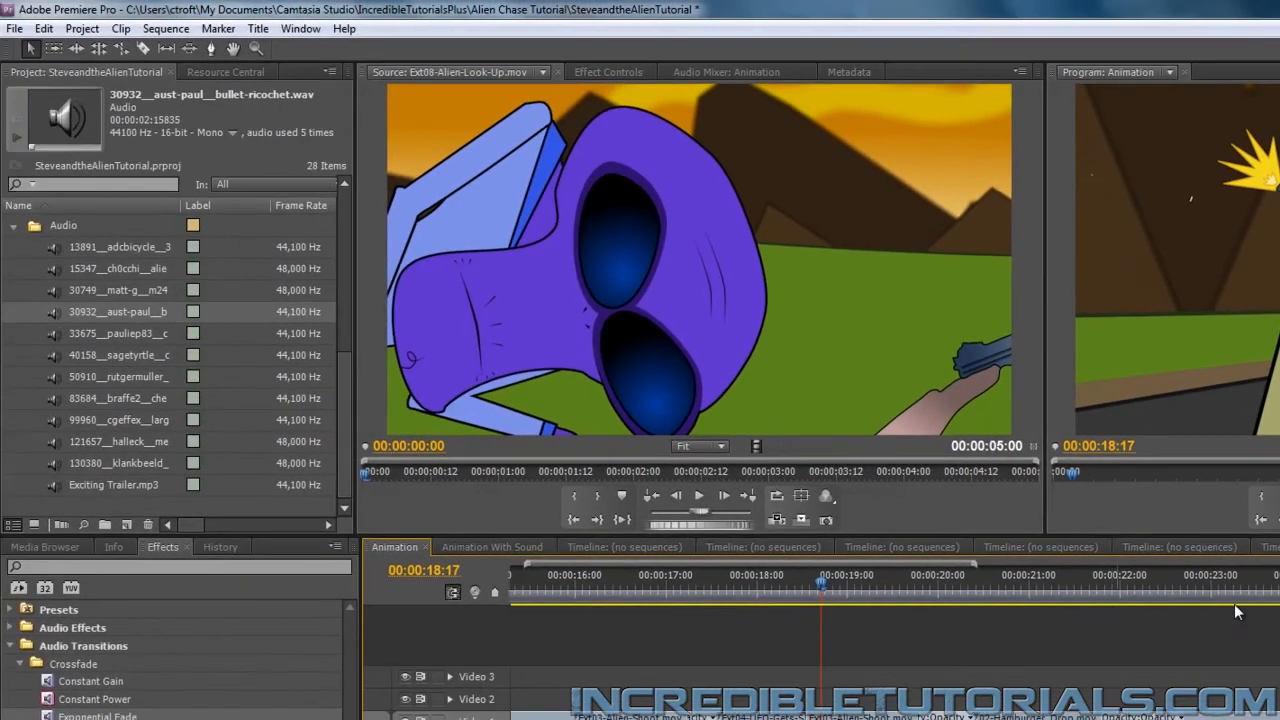
Find the tumbling van's ground impact at 00:00:34:15 and place 33675__pauliep83__crash.aif on Audio 1 there
scroll(895, 650, down, 8)
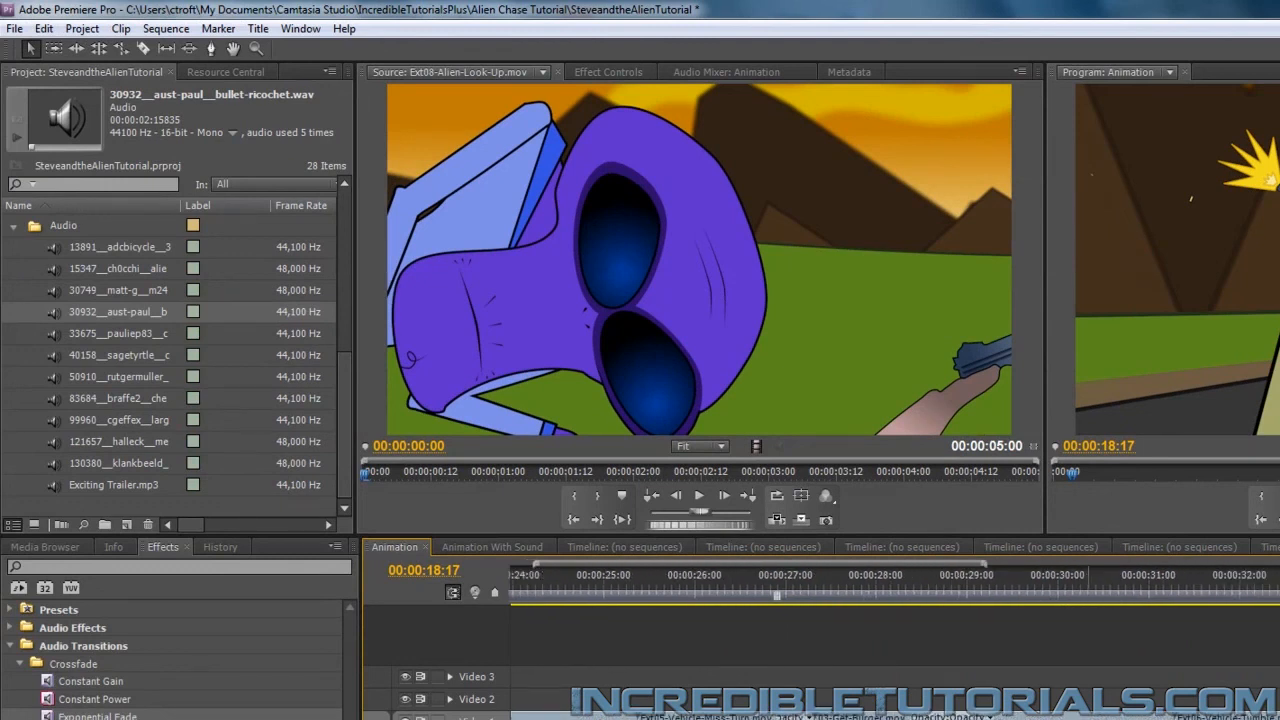
scroll(895, 650, down, 6)
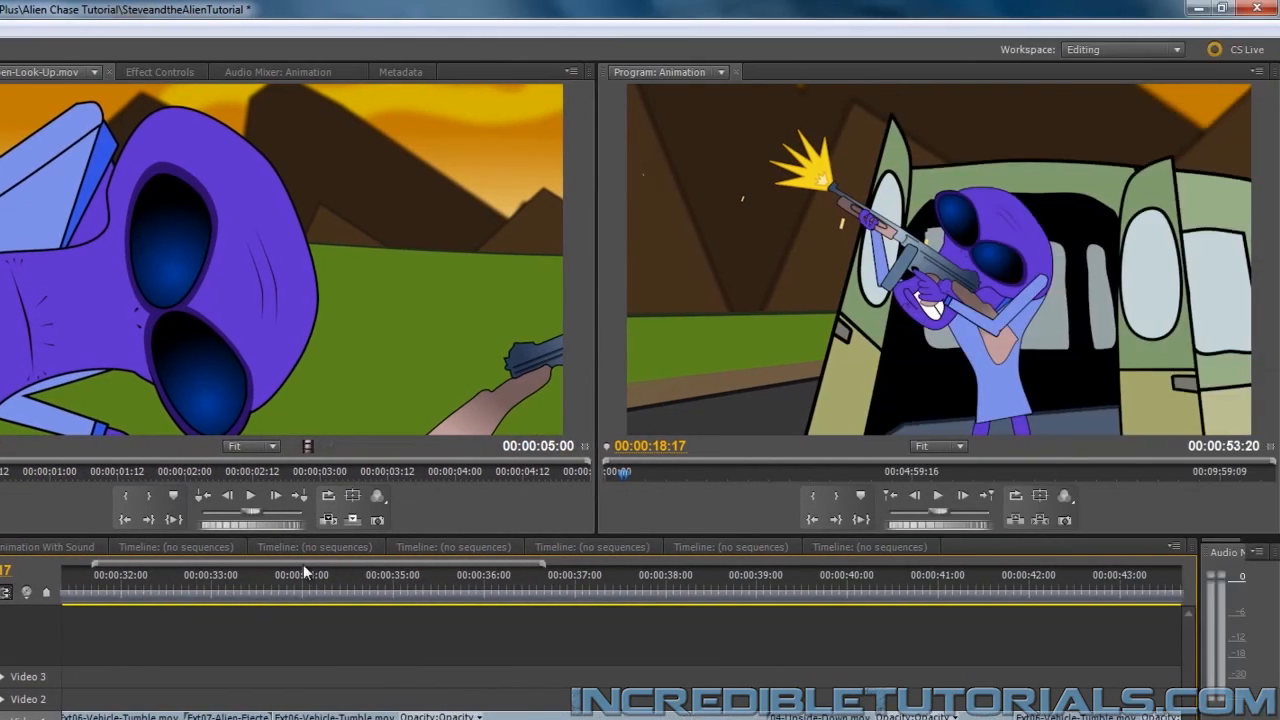
drag(288, 577, 358, 577)
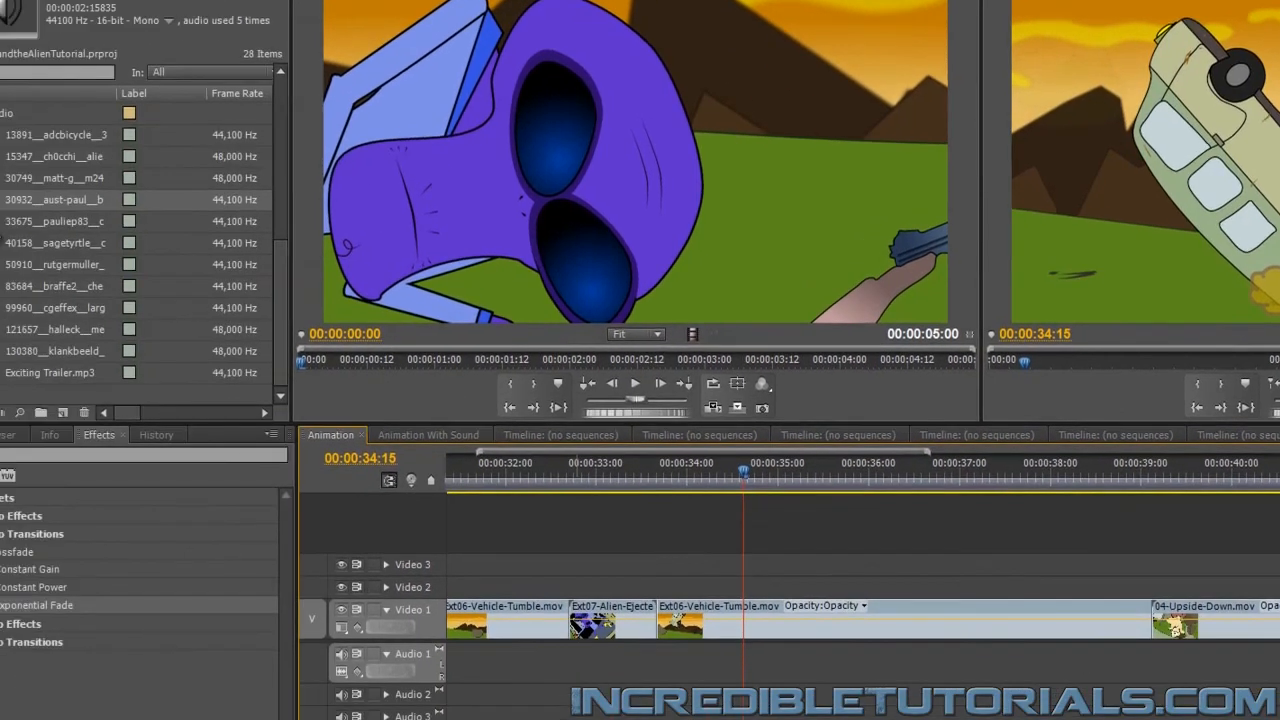
drag(56, 204, 800, 668)
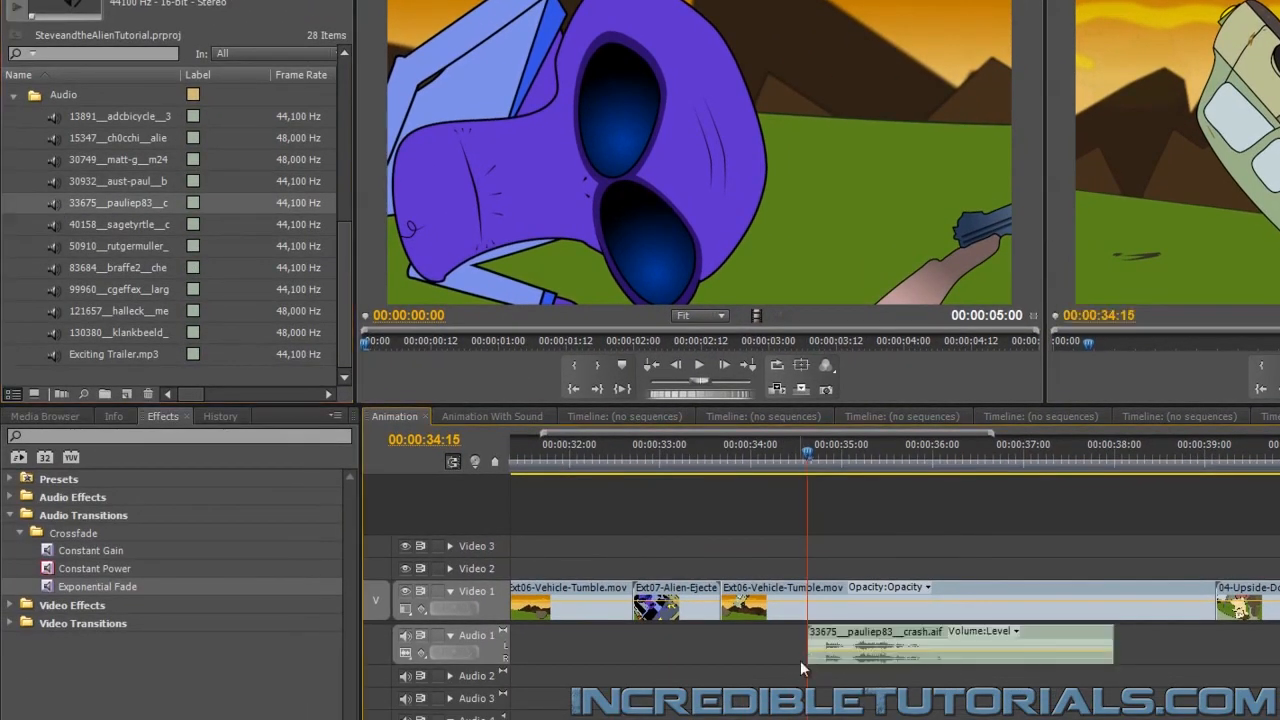
Shift the crash clip on Audio 1 earlier to start at 00:00:34:10, aligning its first loud peak with the van's impact
drag(1033, 628, 1014, 629)
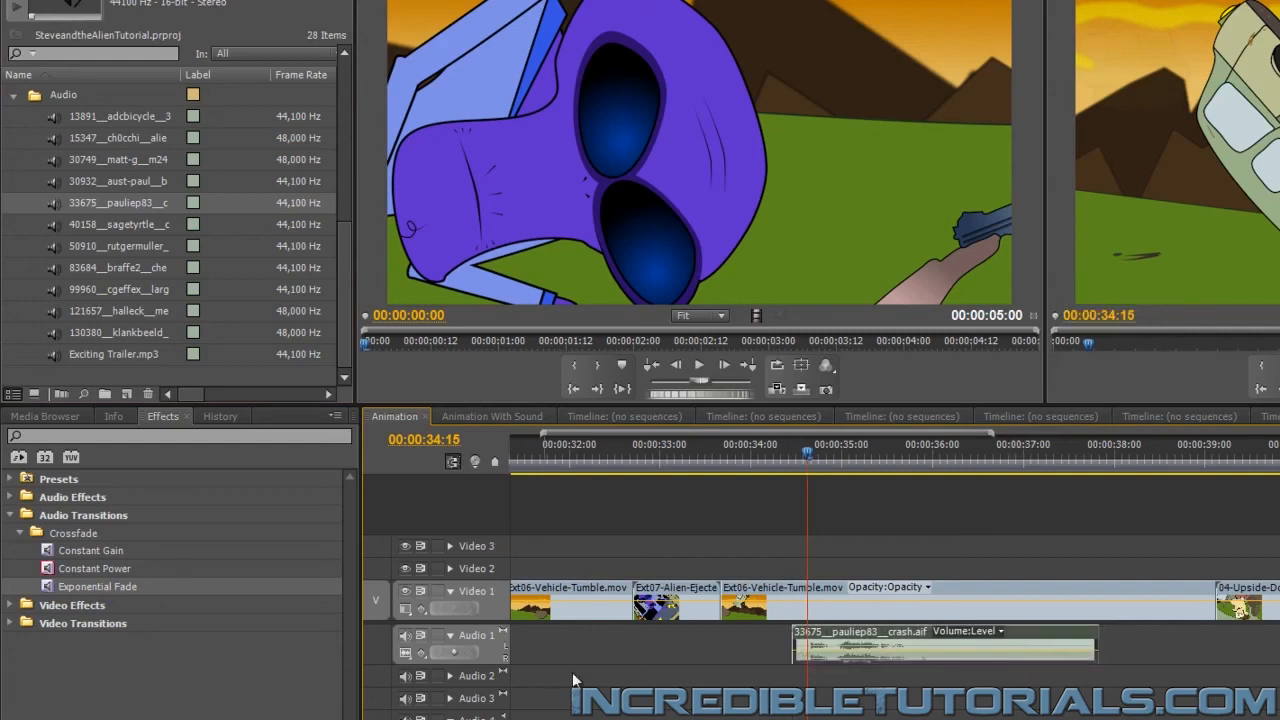
key(equal)
key(equal)
key(equal)
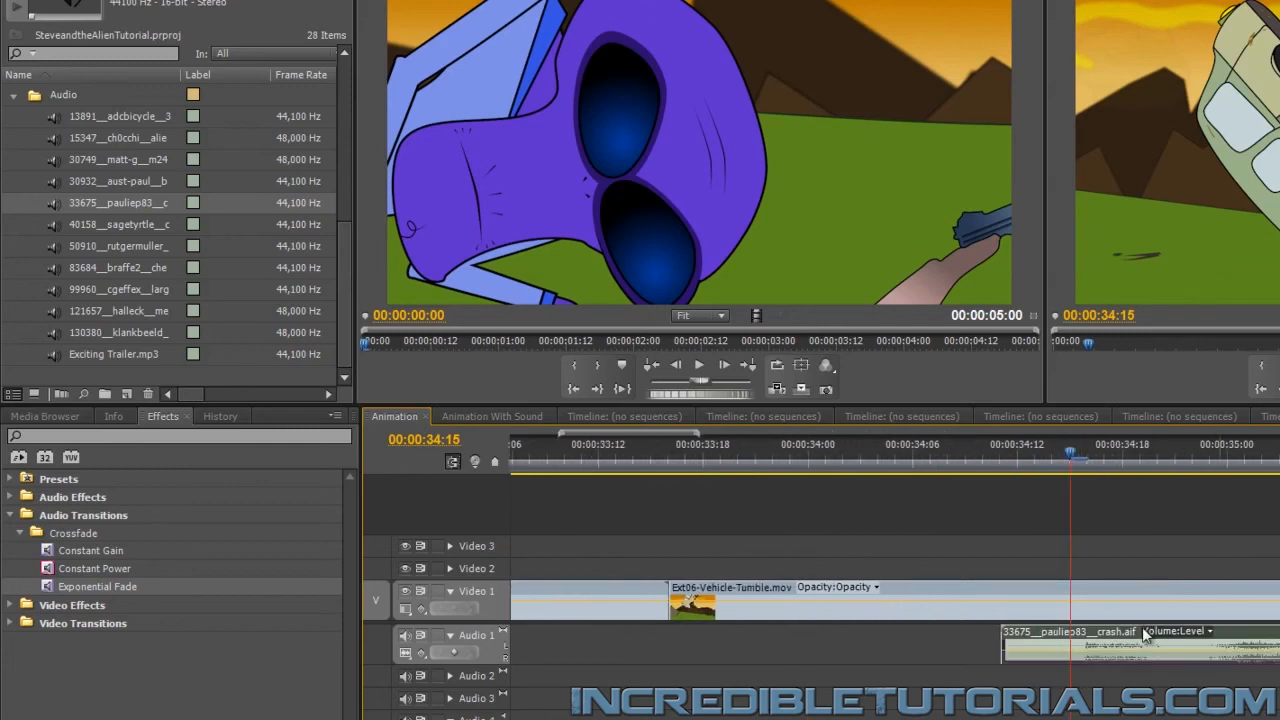
key(alt+Left)
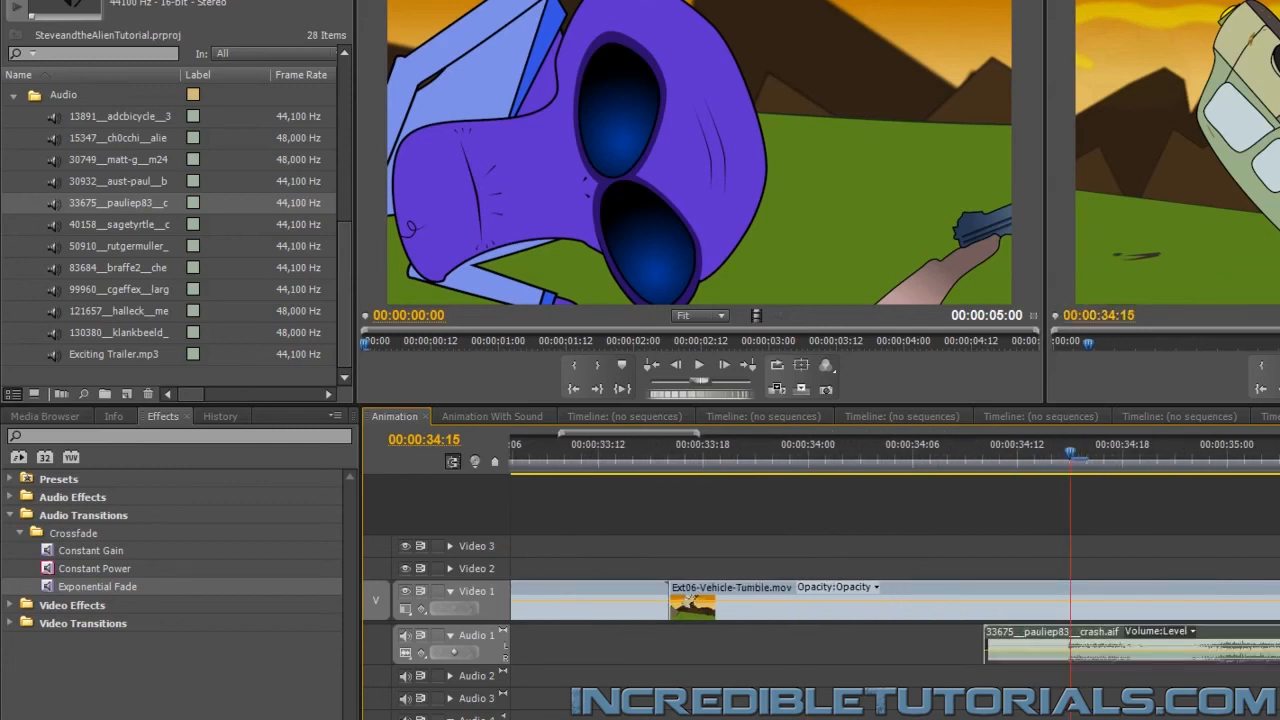
Play the van tumble with its crash sound from 00:00:34:10, and return the playhead to 00:00:34:05
drag(1071, 454, 971, 464)
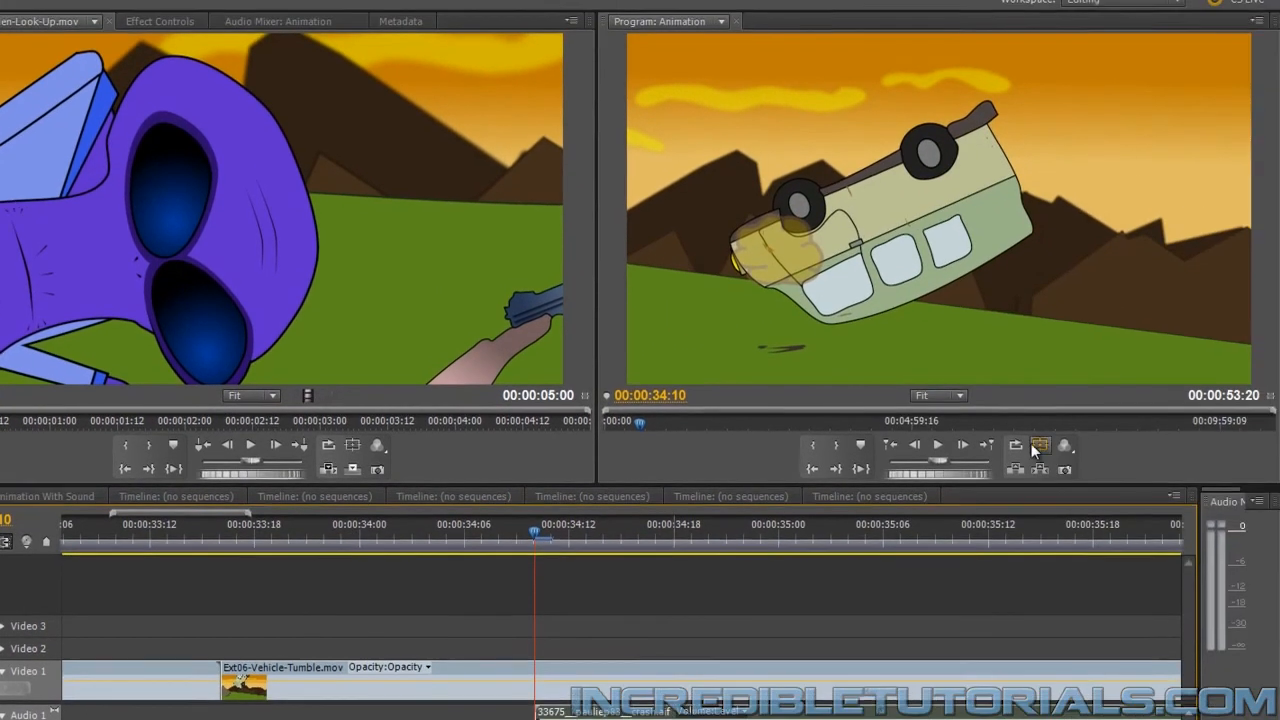
click(932, 450)
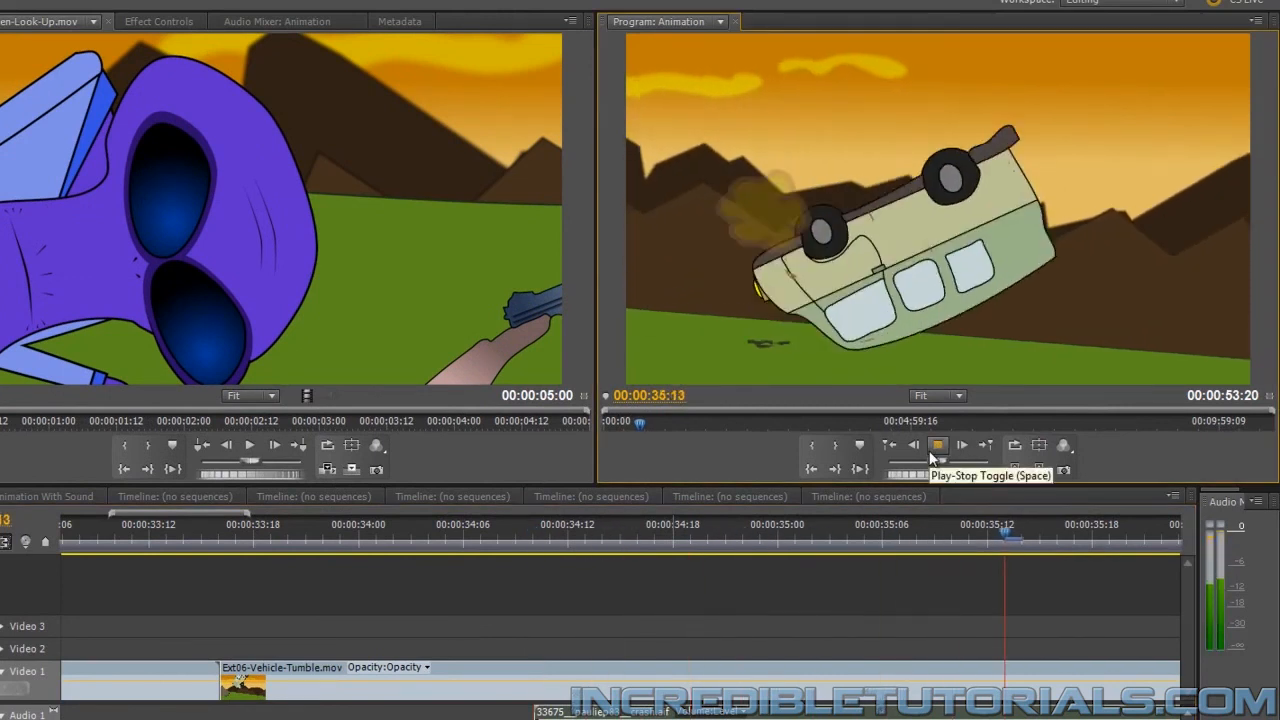
click(930, 451)
click(932, 448)
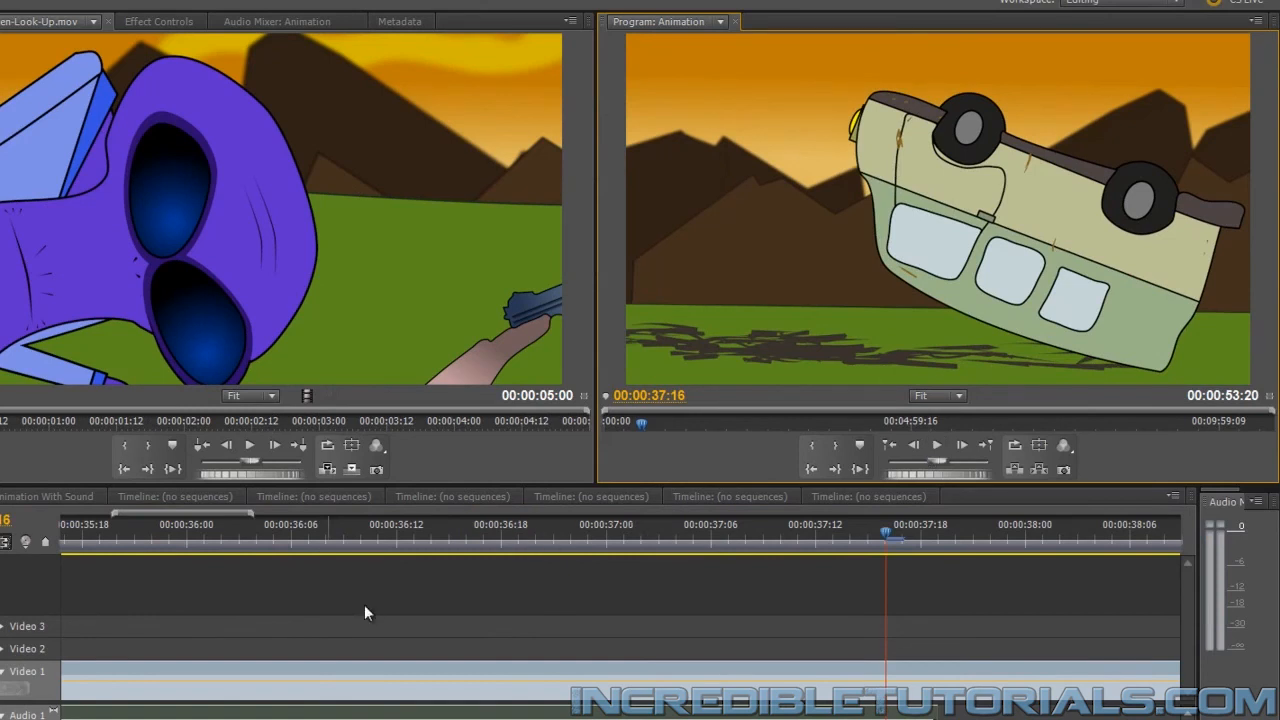
drag(22, 719, 13, 719)
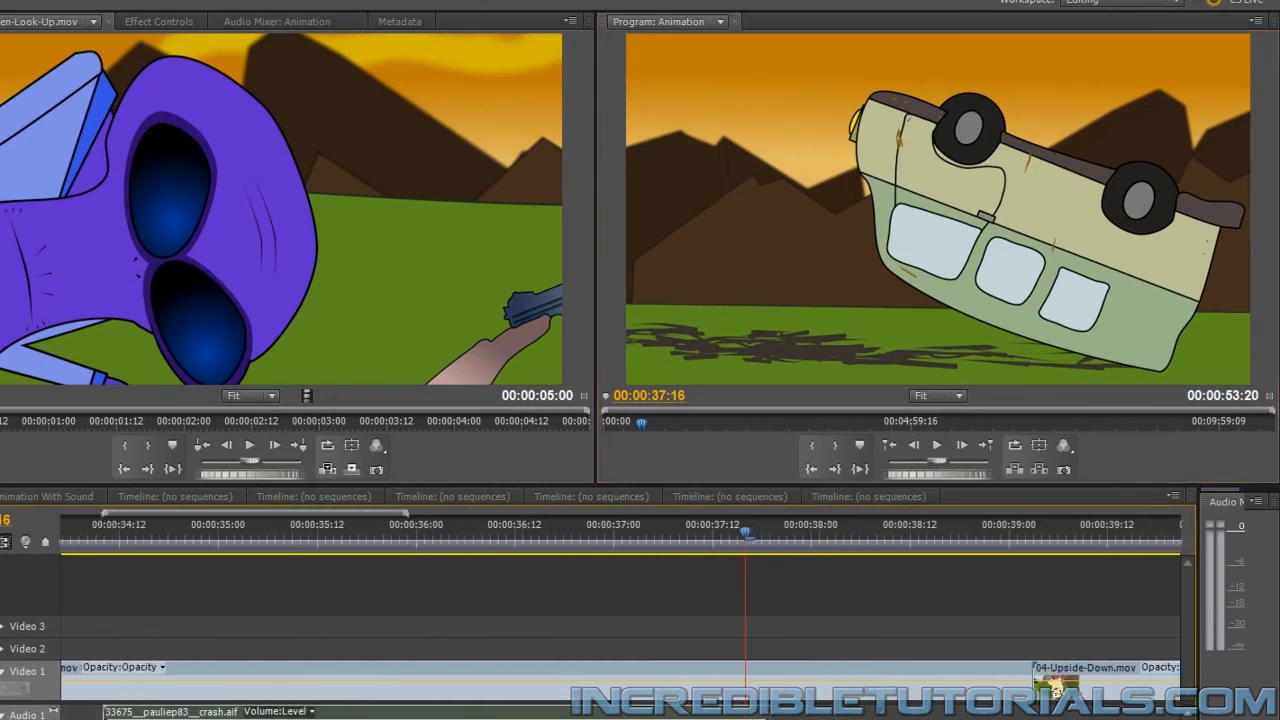
drag(263, 527, 68, 563)
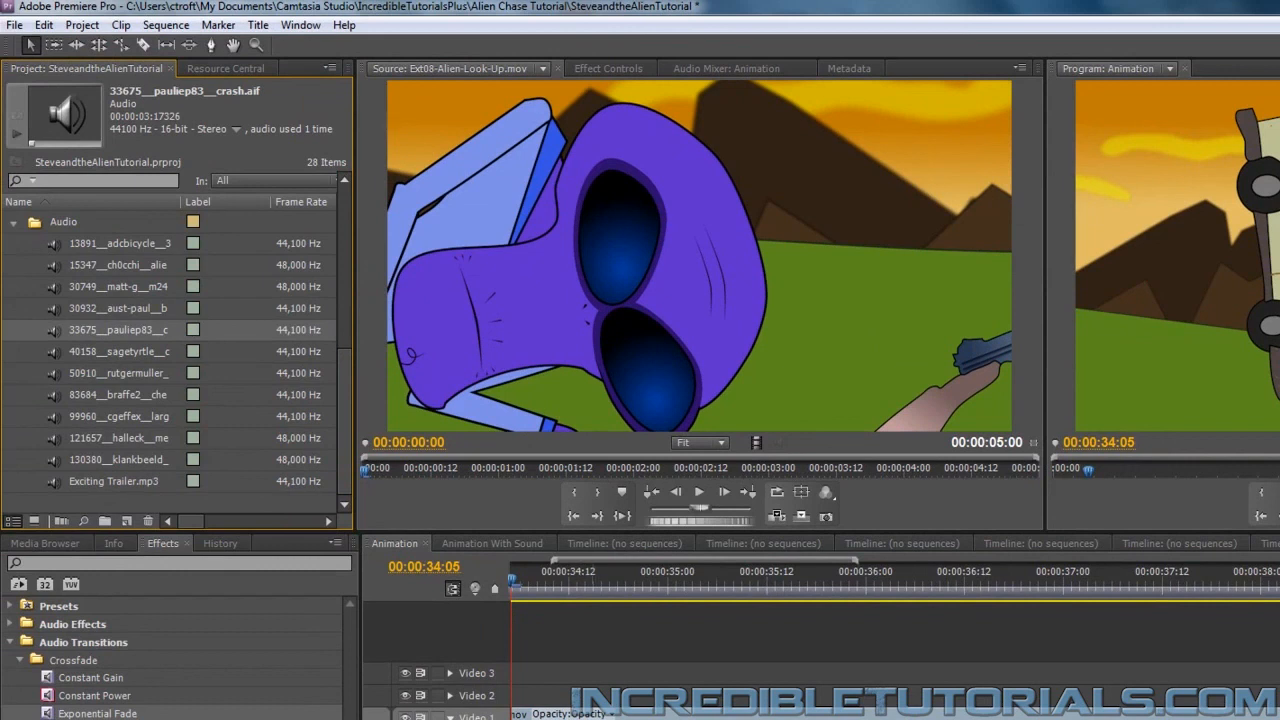
Find the moment for the next crash sound in the 02-Hamburger_Drop clip and set the playhead to 00:00:21:08
scroll(820, 660, left, 5)
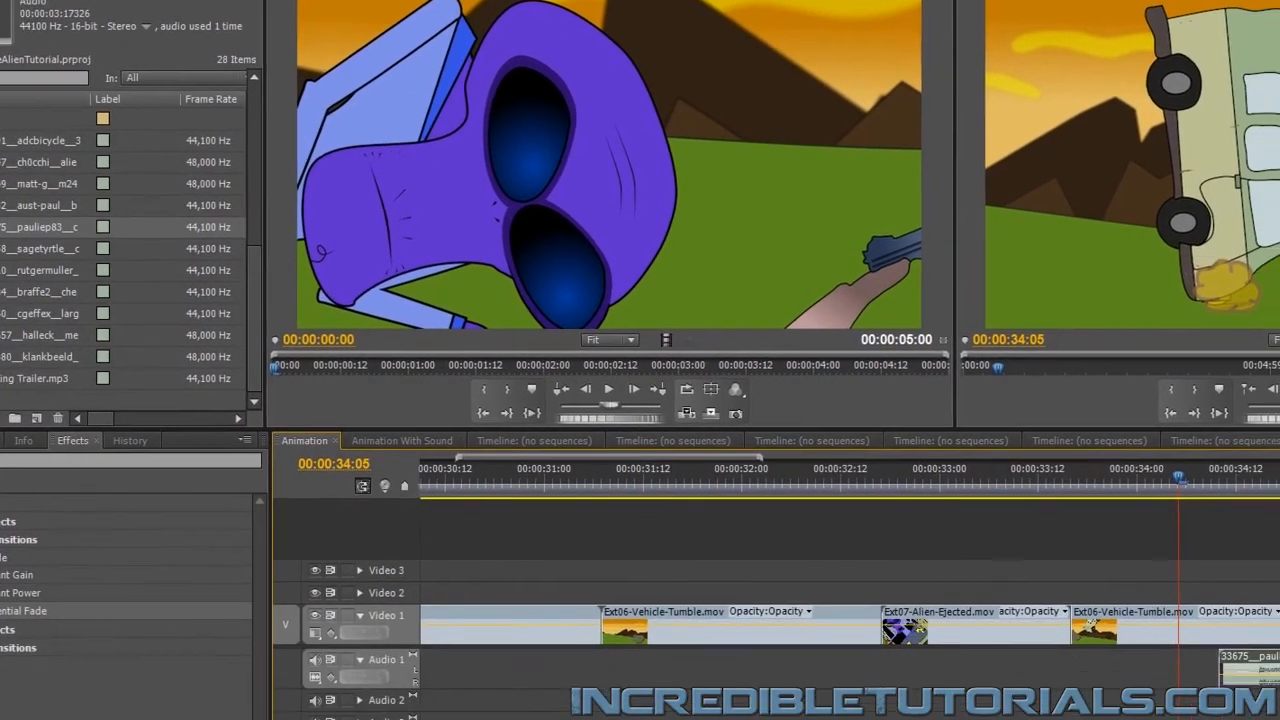
key(minus)
key(minus)
key(minus)
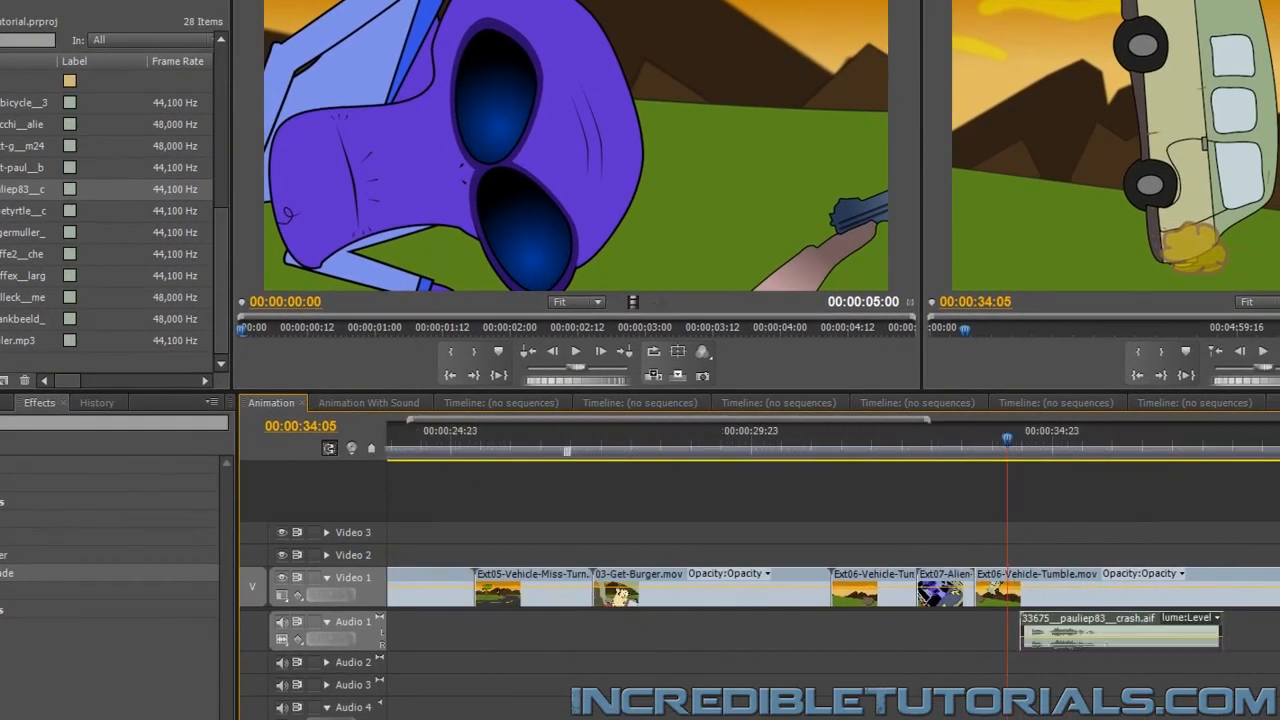
scroll(830, 590, left, 5)
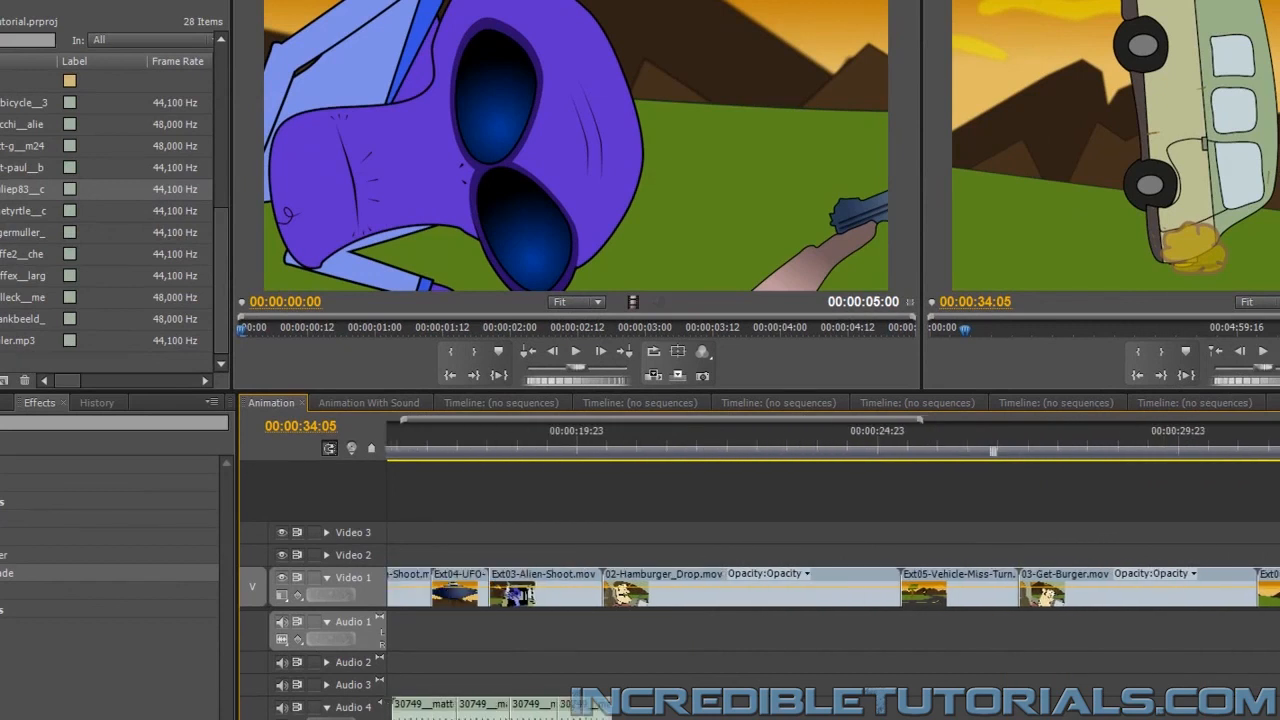
scroll(866, 590, right, 10)
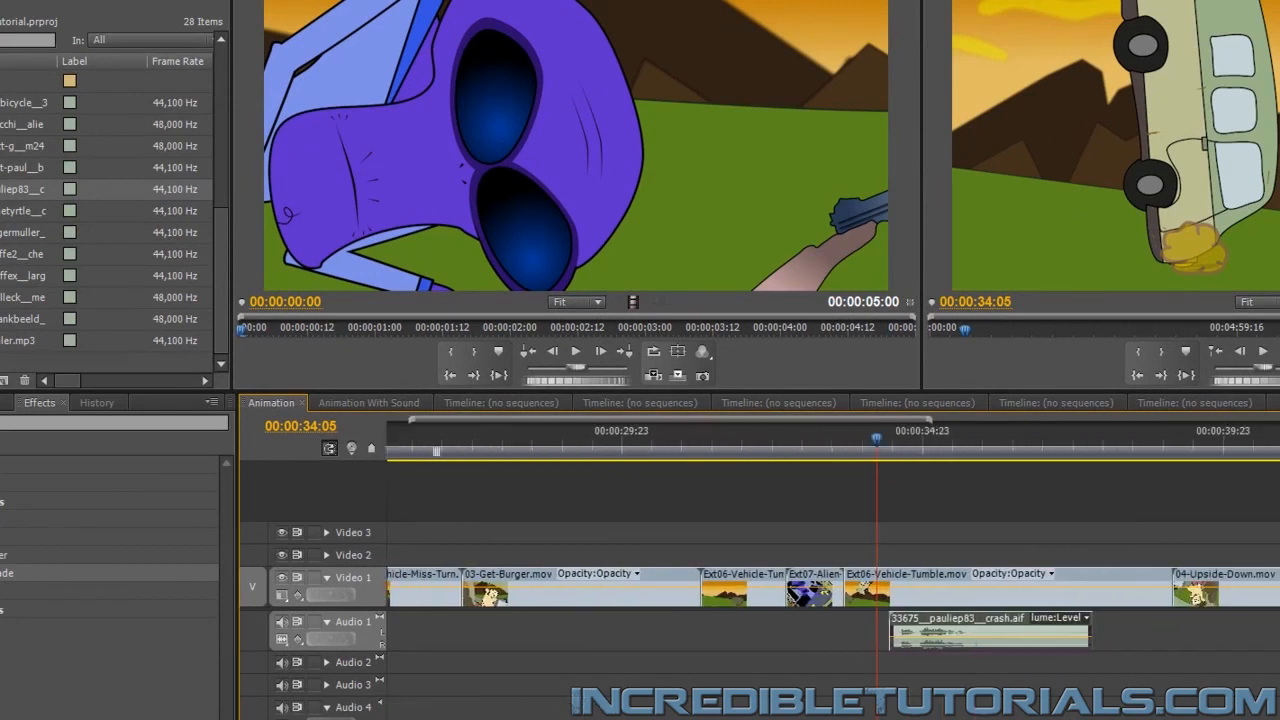
scroll(830, 590, right, 4)
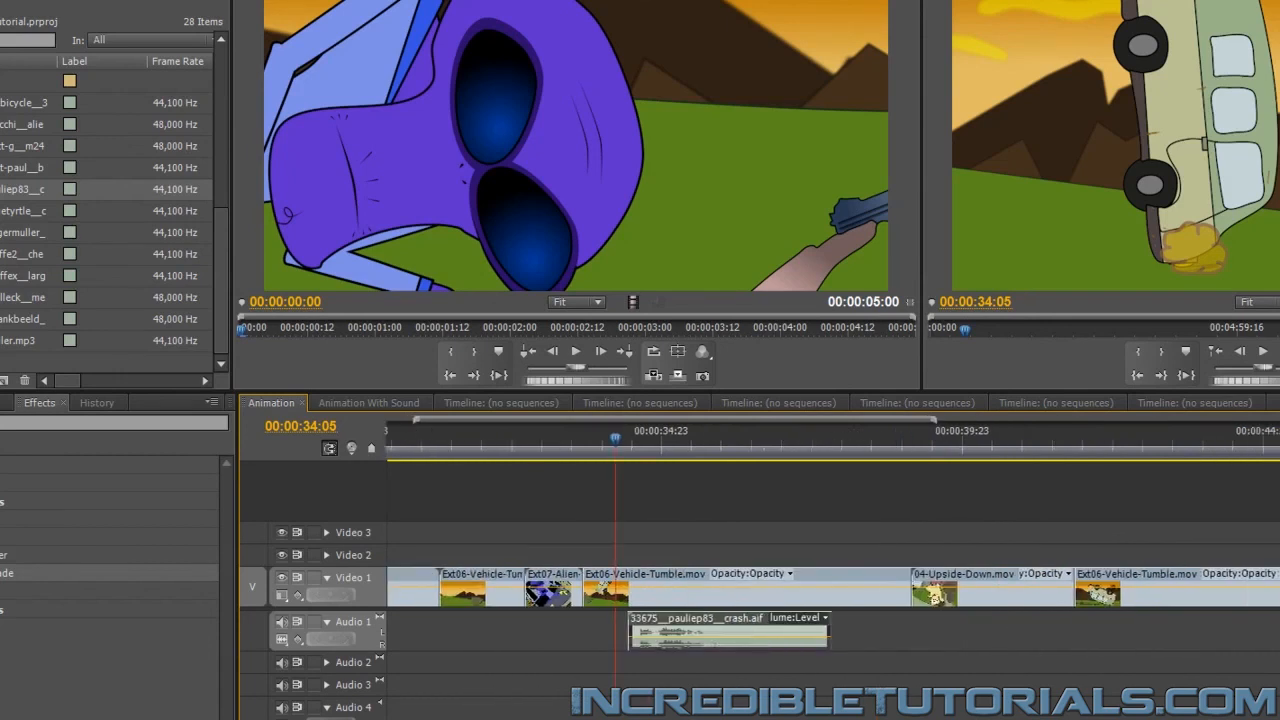
scroll(830, 590, left, 3)
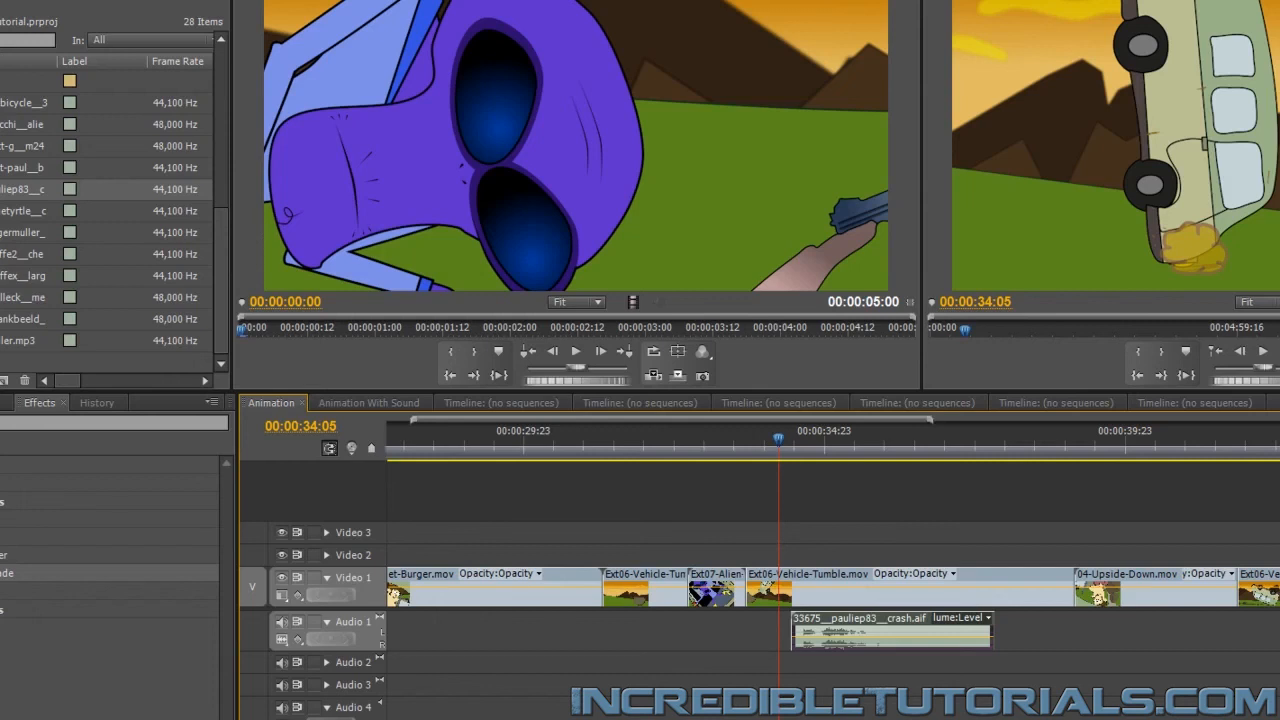
scroll(556, 653, left, 12)
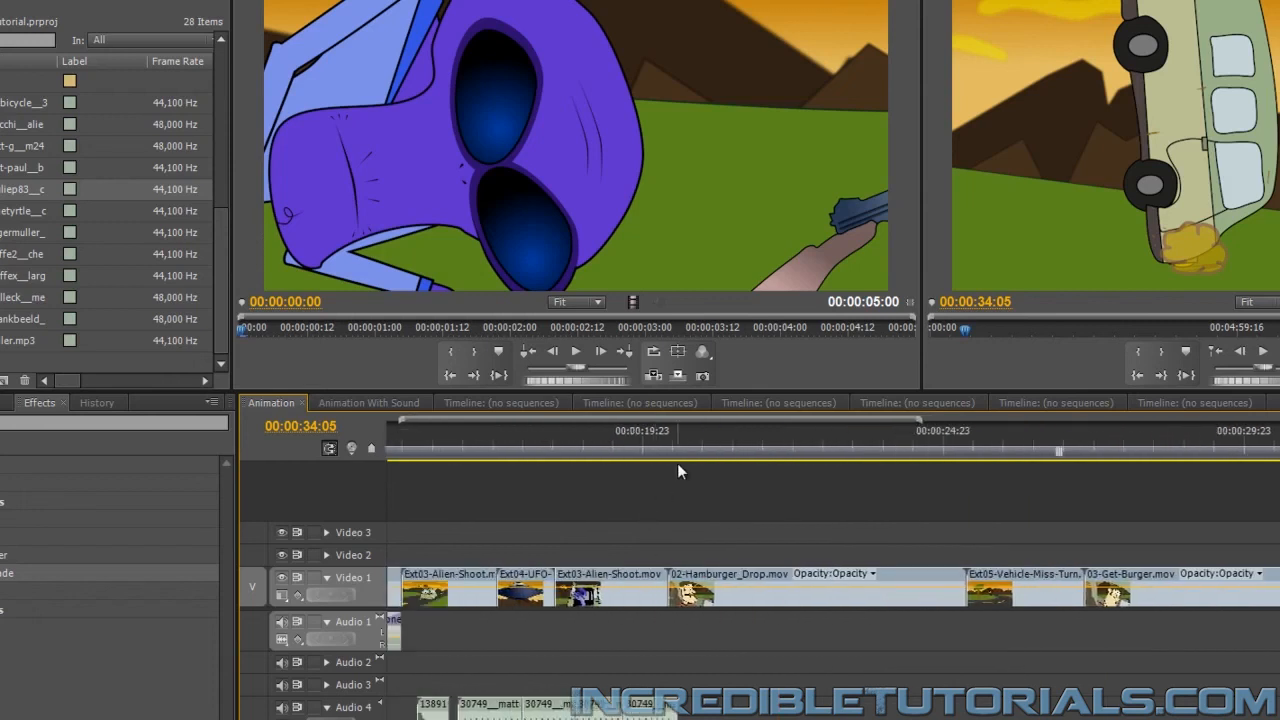
drag(642, 438, 726, 465)
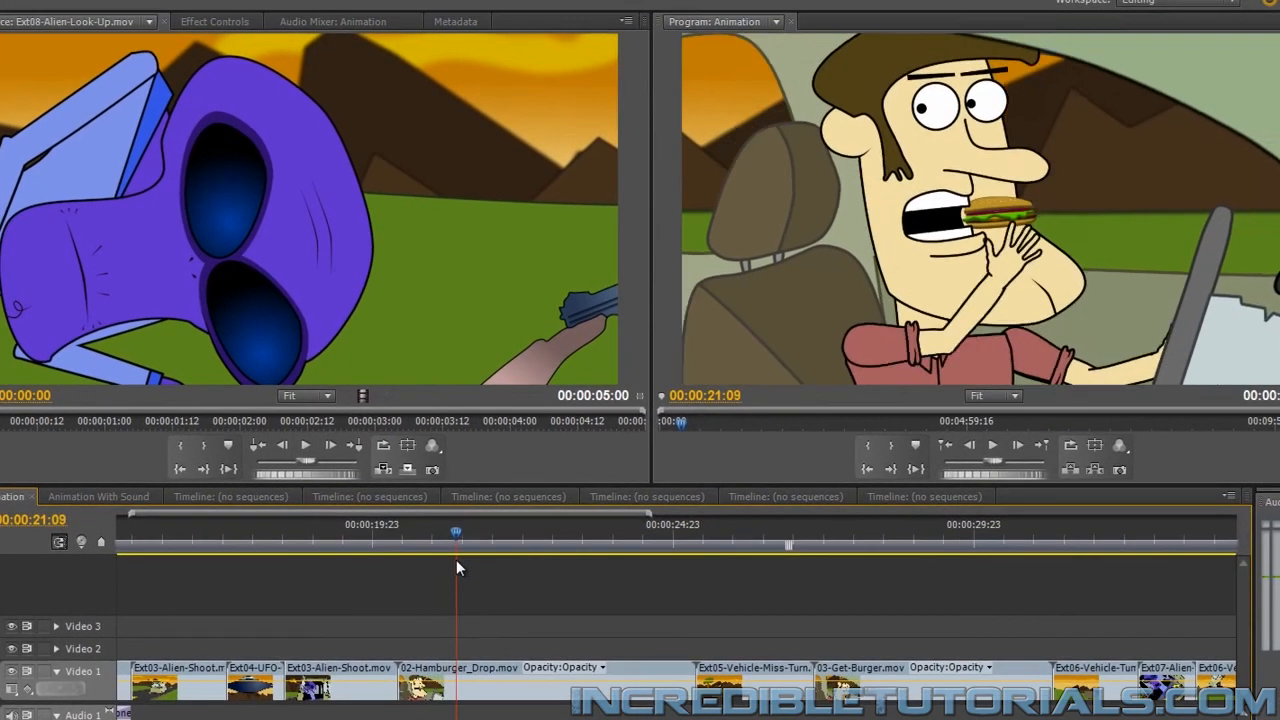
drag(456, 560, 451, 560)
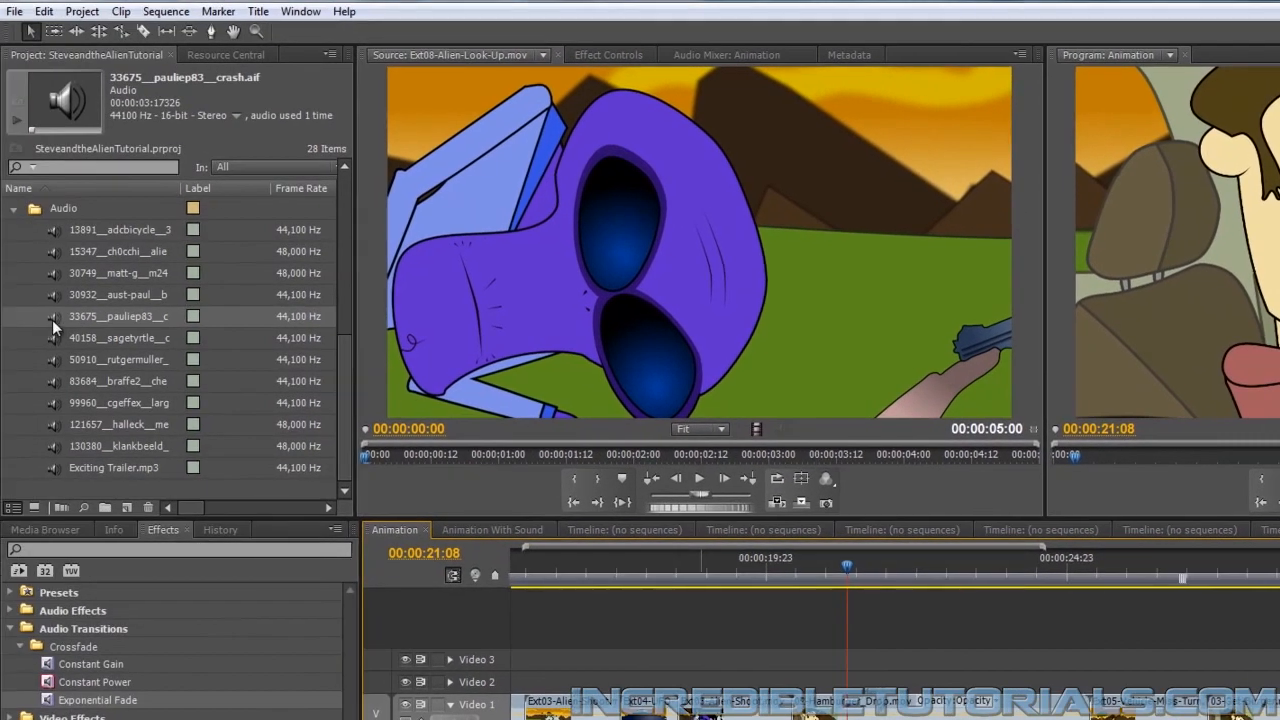
Place 40158__sagetyrtle__crash.wav on Audio 1 at 00:00:21:08, trimmed at both ends to about 1.8 seconds, and preview it
click(51, 338)
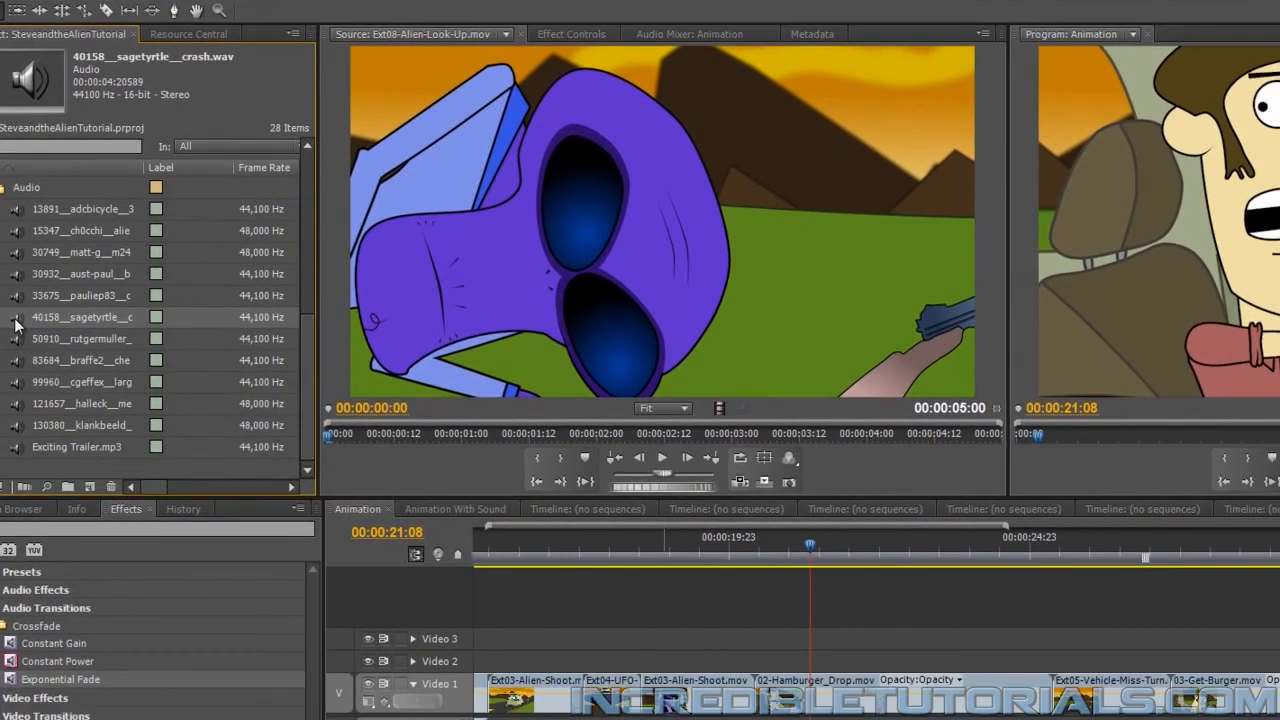
drag(16, 320, 508, 570)
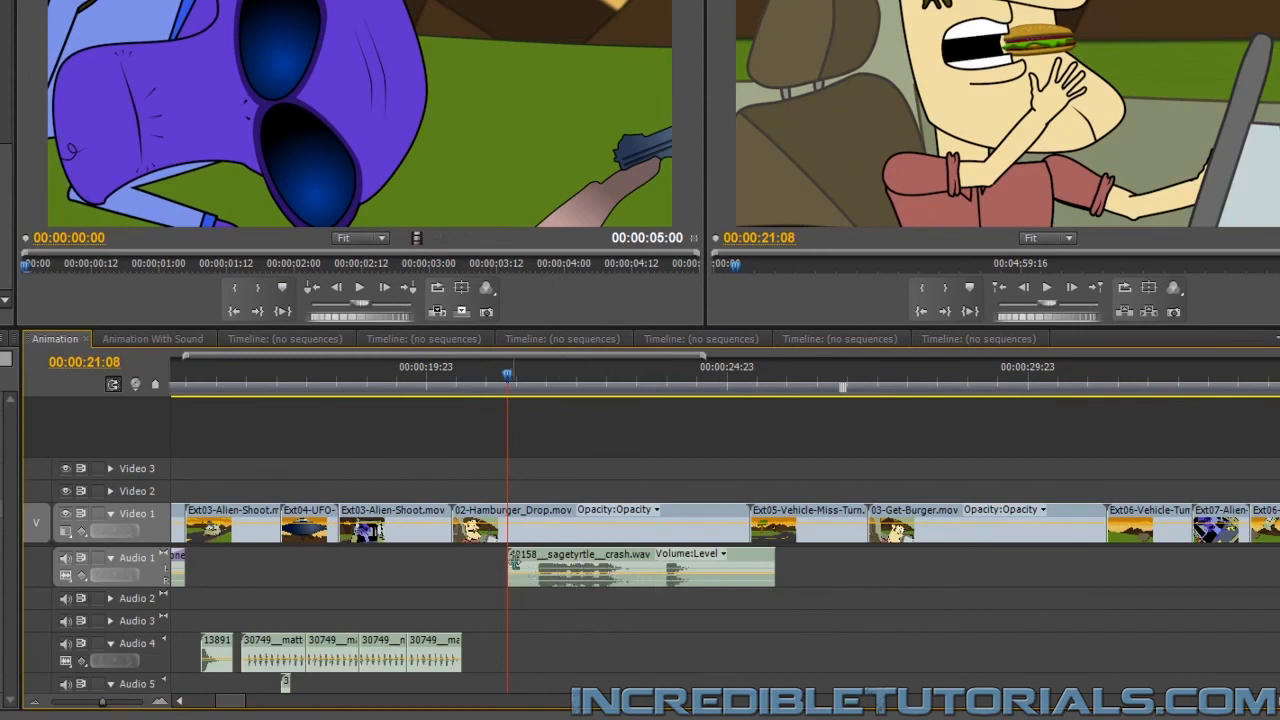
mouse_move(509, 565)
mouse_down()
mouse_move(665, 565)
mouse_move(532, 560)
mouse_up()
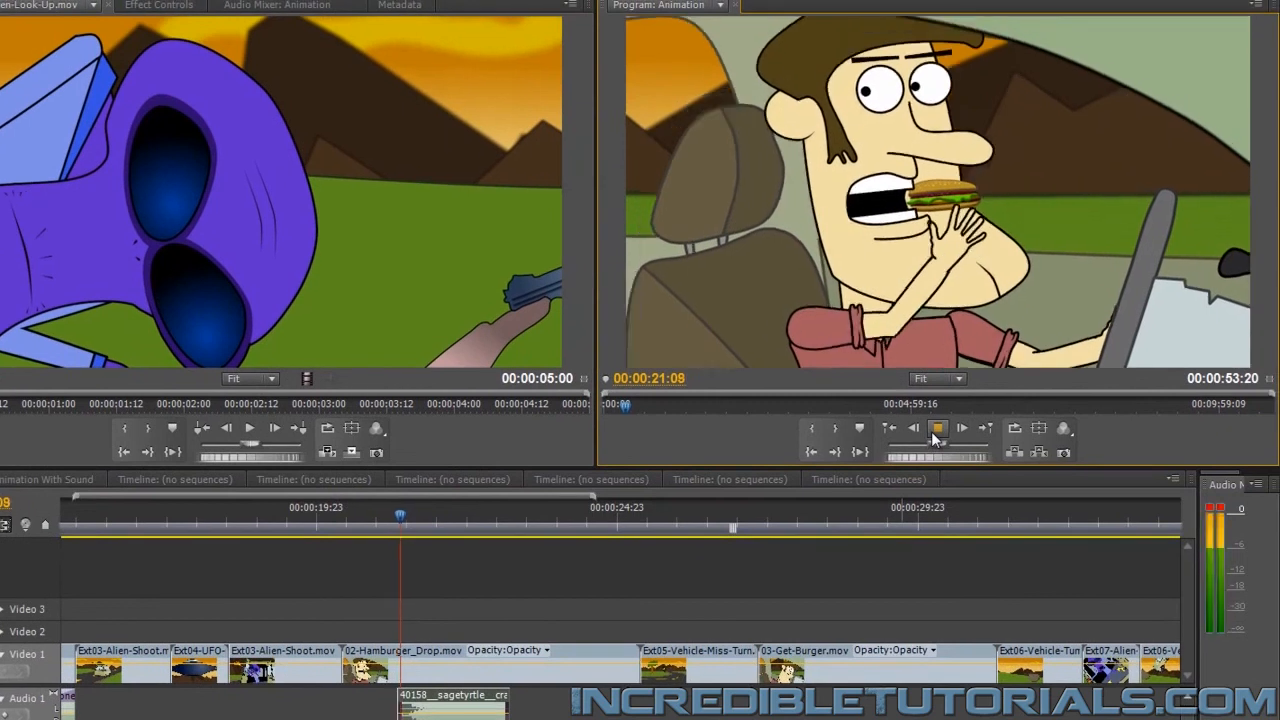
click(1038, 299)
click(933, 430)
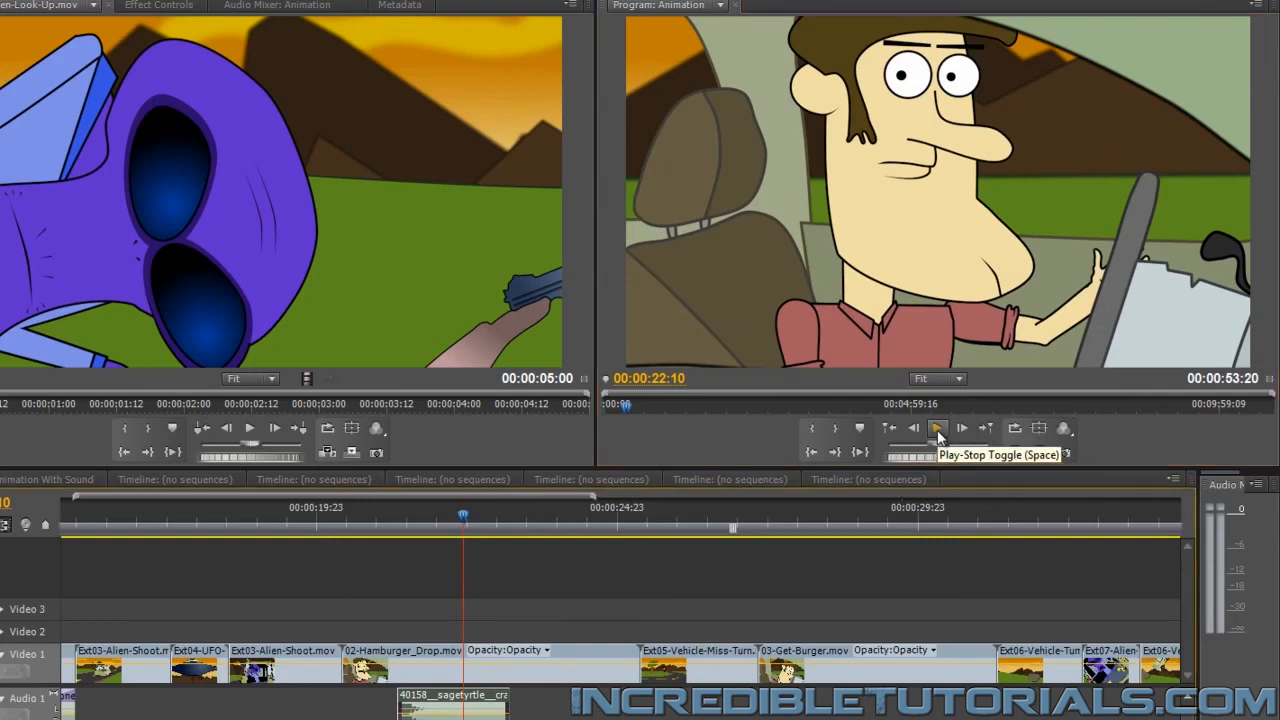
Find the van's collision with the rock at 00:00:31:21 and add 40158__sagetyrtle__crash.wav to Audio 1 at about 00:00:29:00
click(971, 521)
drag(971, 521, 1033, 523)
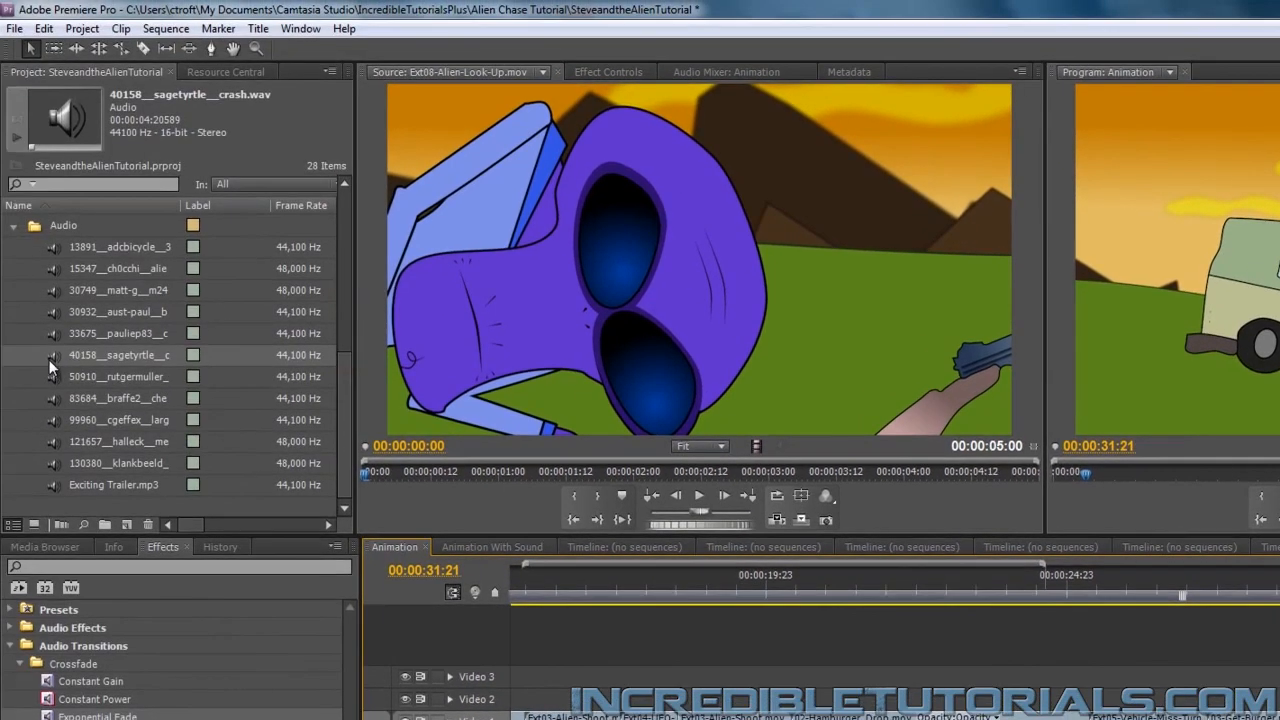
drag(53, 358, 862, 590)
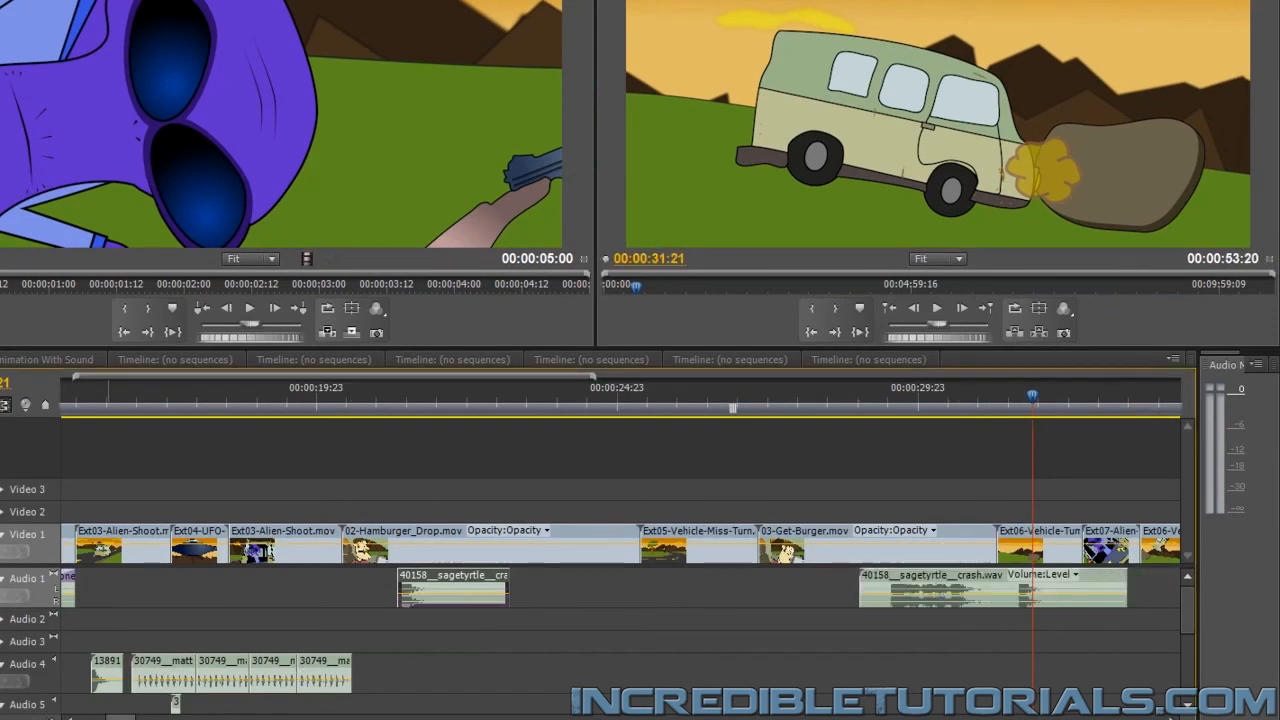
Move the new crash.wav clip to Audio 3 at 00:00:31:21, expand that track, and trim about half a second off the clip's start
drag(108, 718, 122, 718)
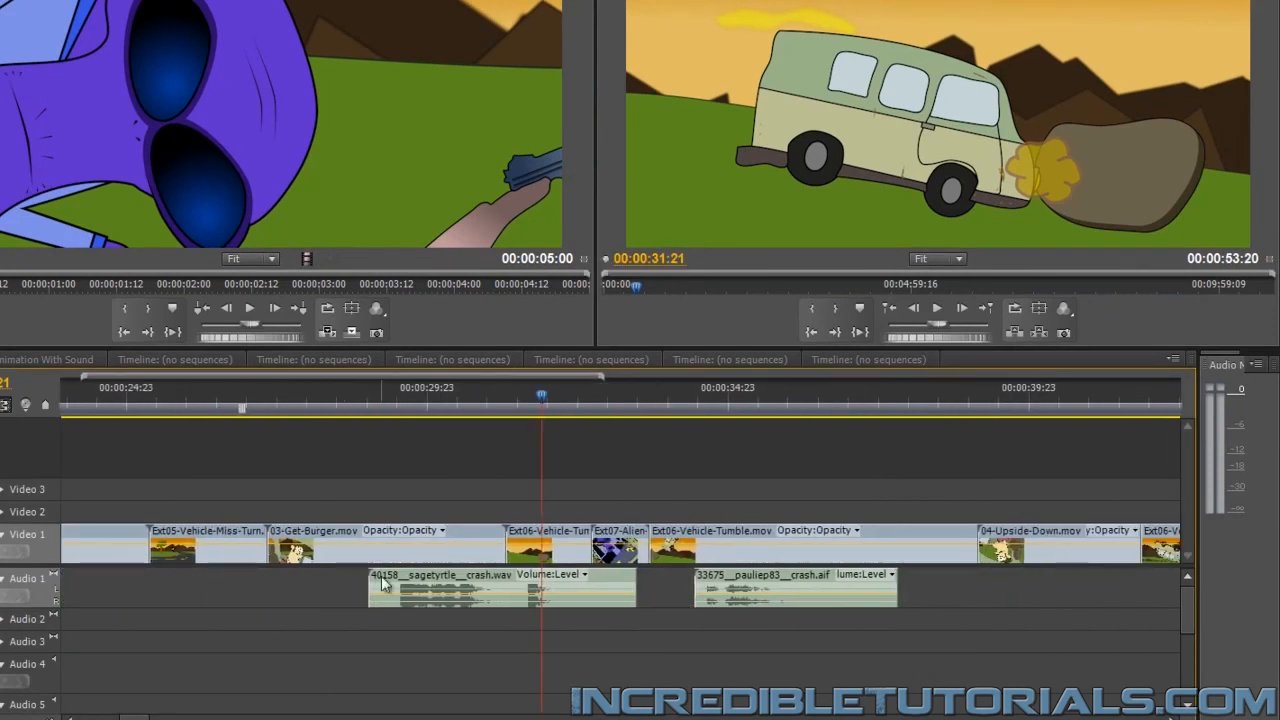
drag(388, 584, 588, 648)
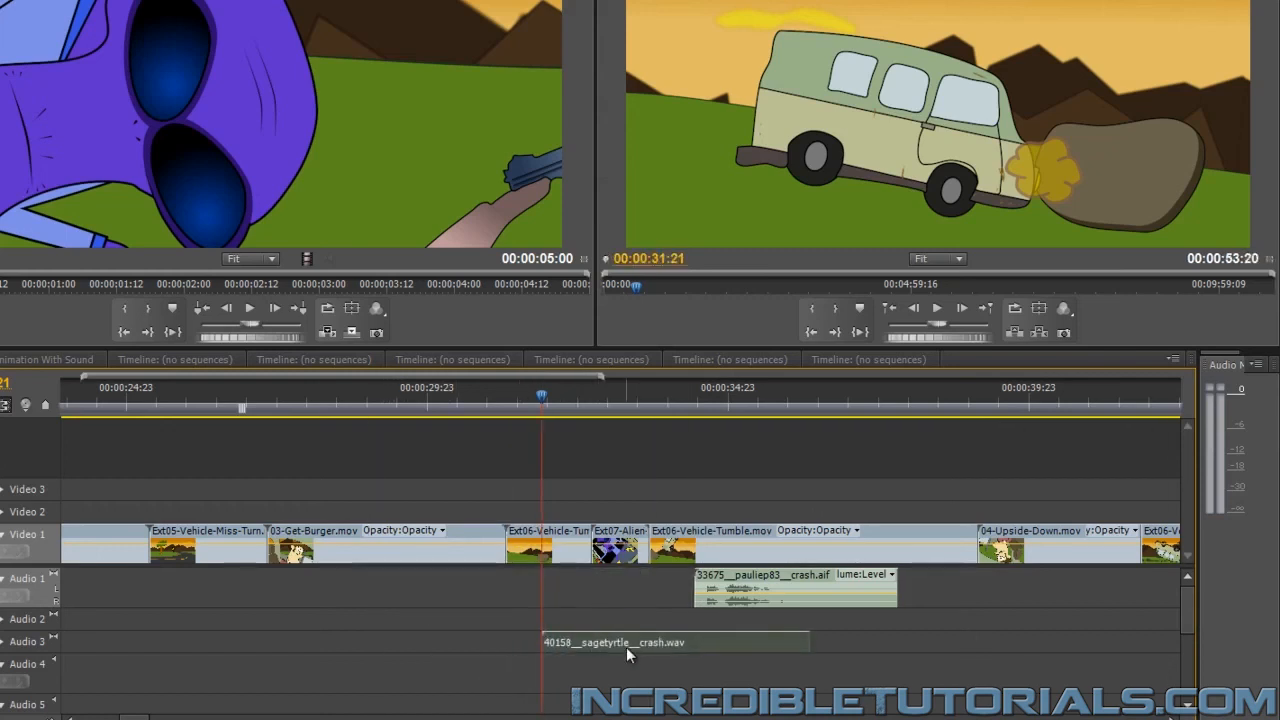
click(3, 641)
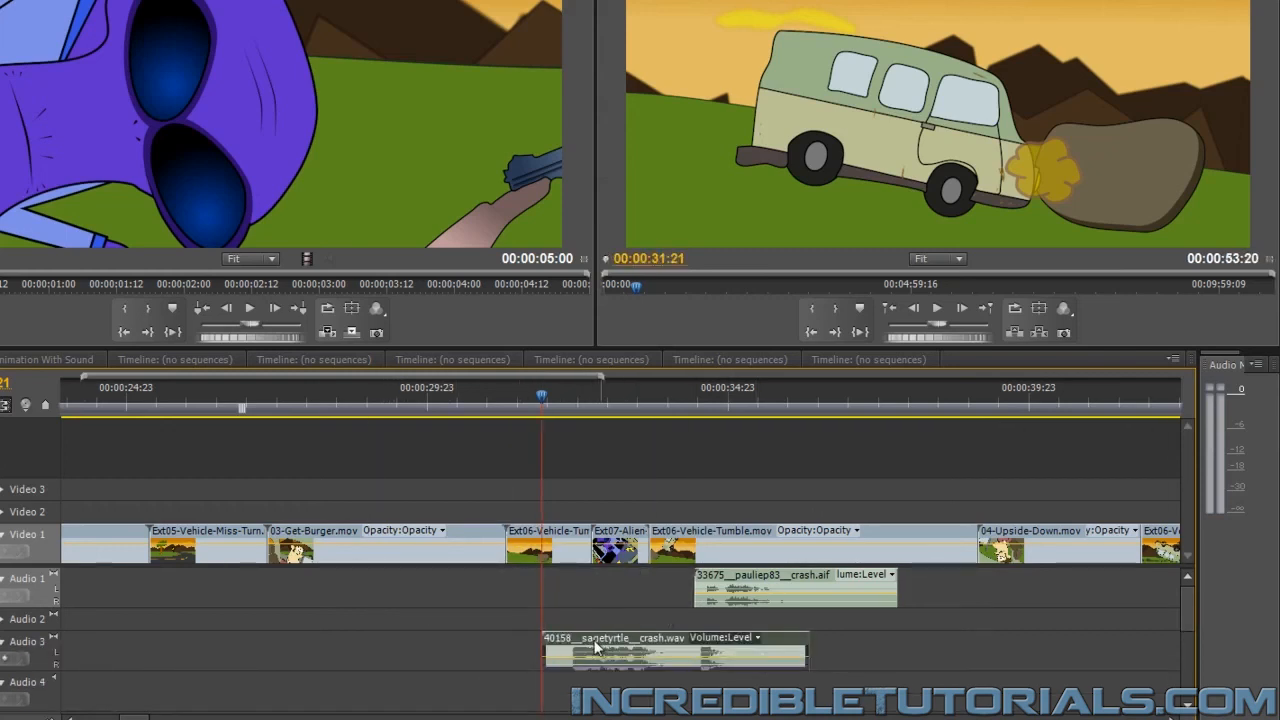
drag(552, 645, 590, 640)
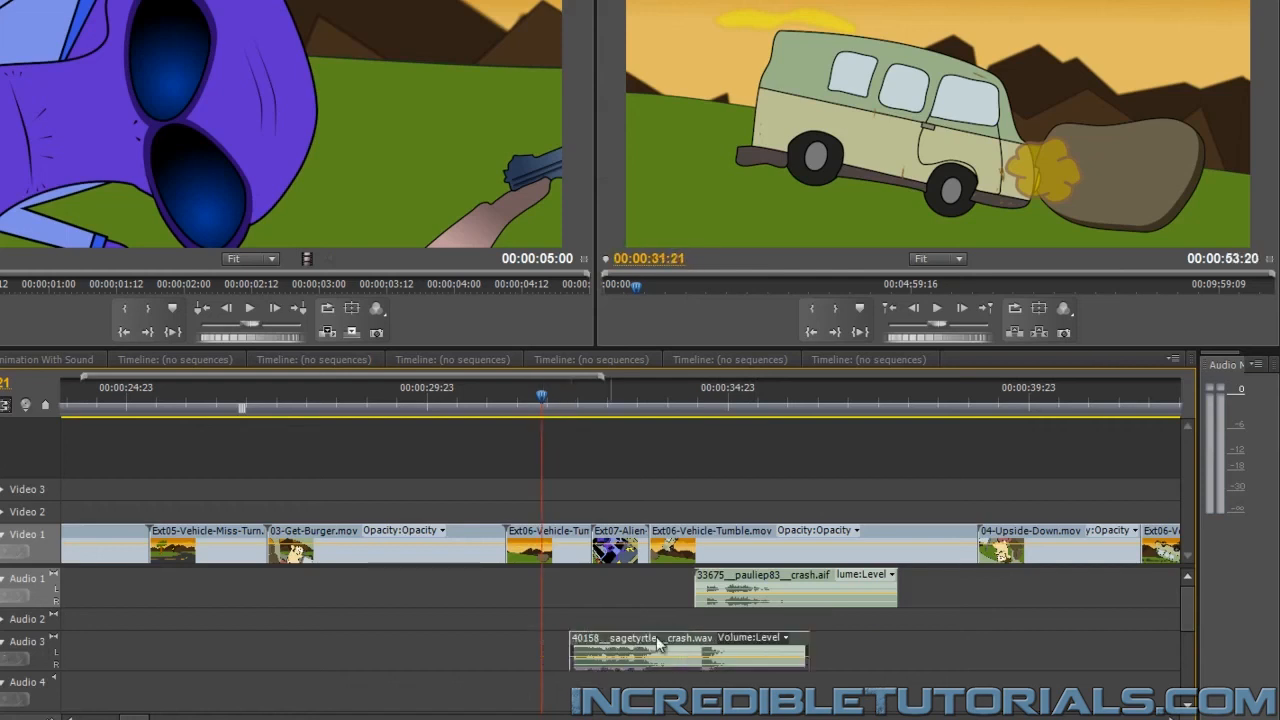
Move the crash.wav clip on Audio 3 so it starts at 00:00:31:21 and preview it through the vehicle tumble
drag(681, 635, 654, 640)
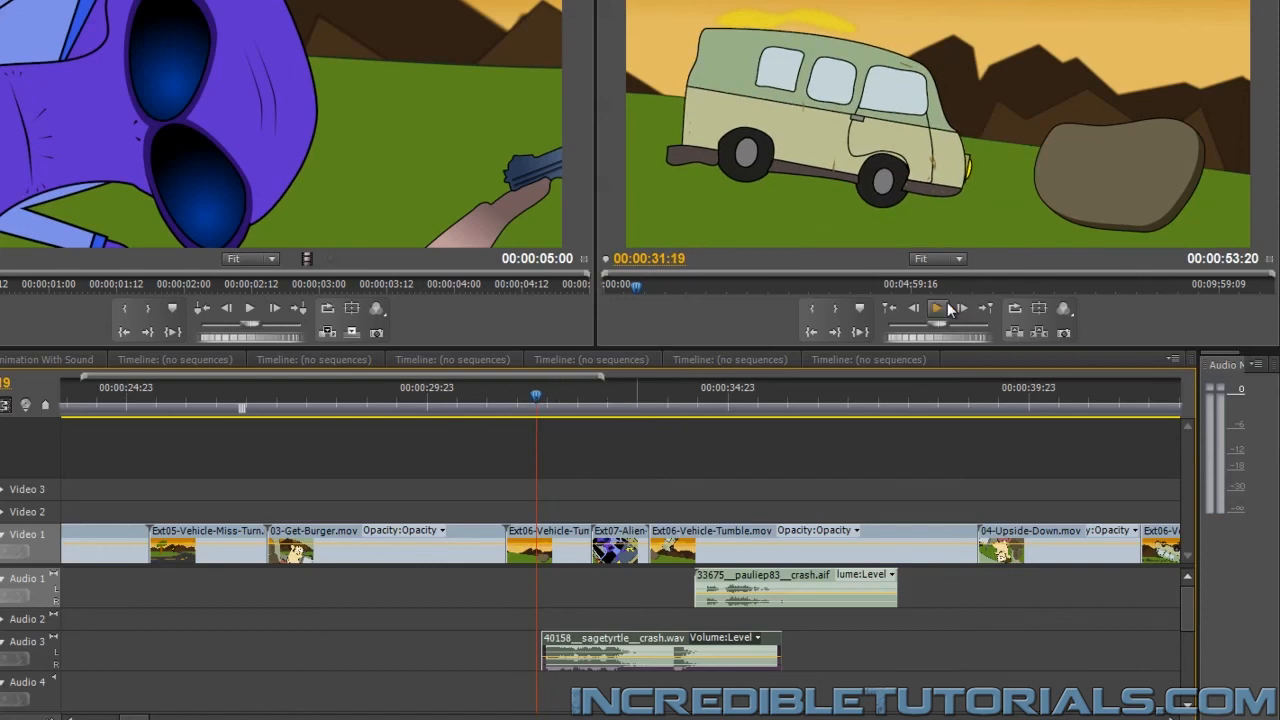
click(937, 309)
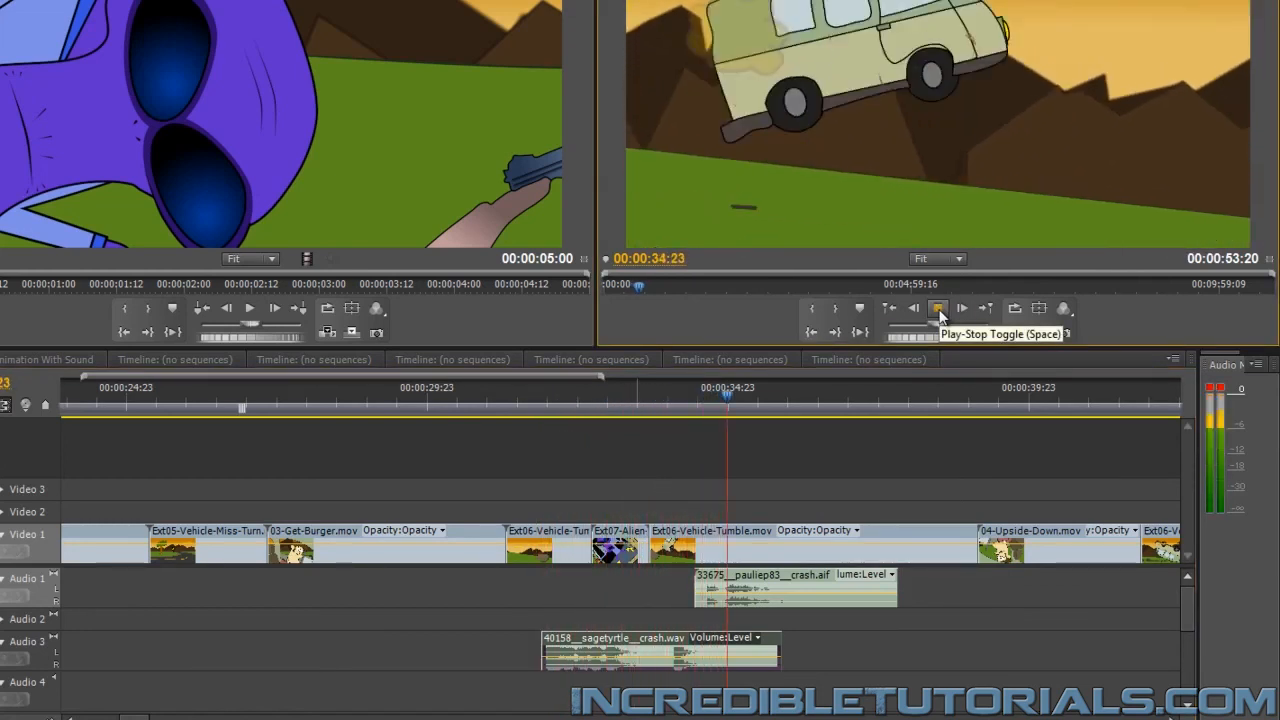
click(939, 309)
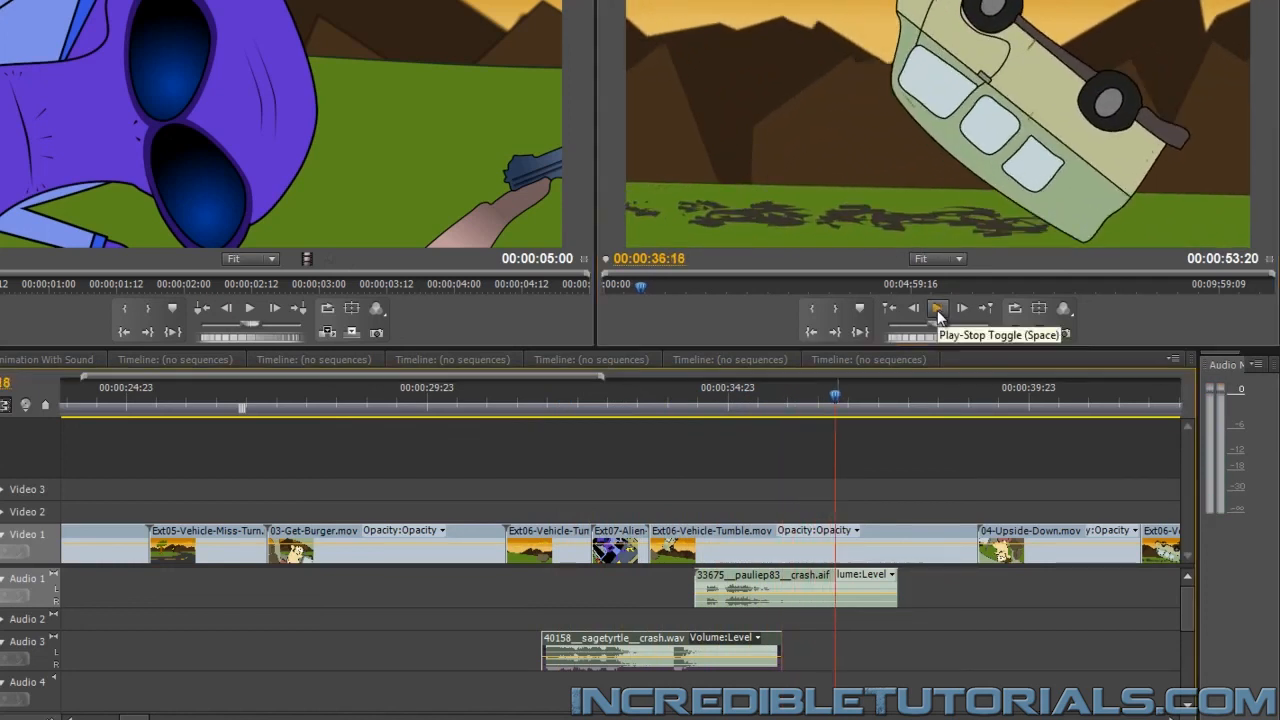
Find the van's next impact at 00:00:35:06, split the Audio 3 crash.wav at 00:00:33:23, and move the second piece to that impact
click(694, 399)
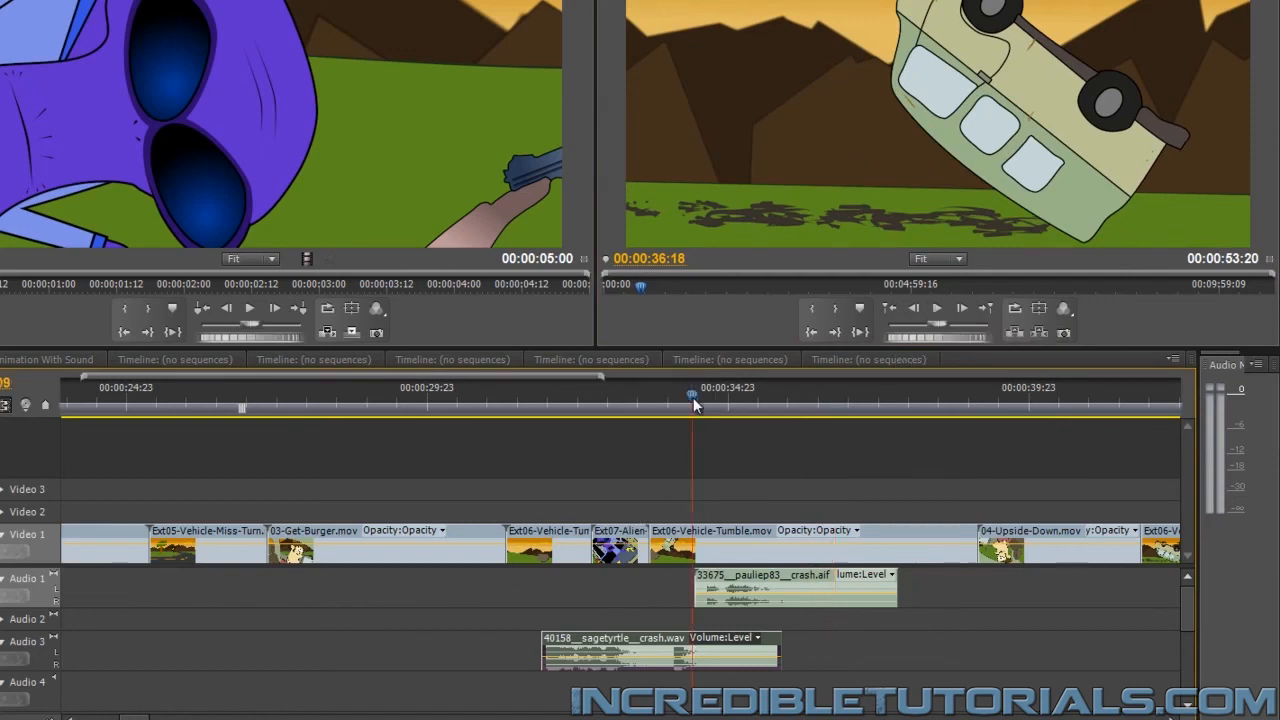
key(space)
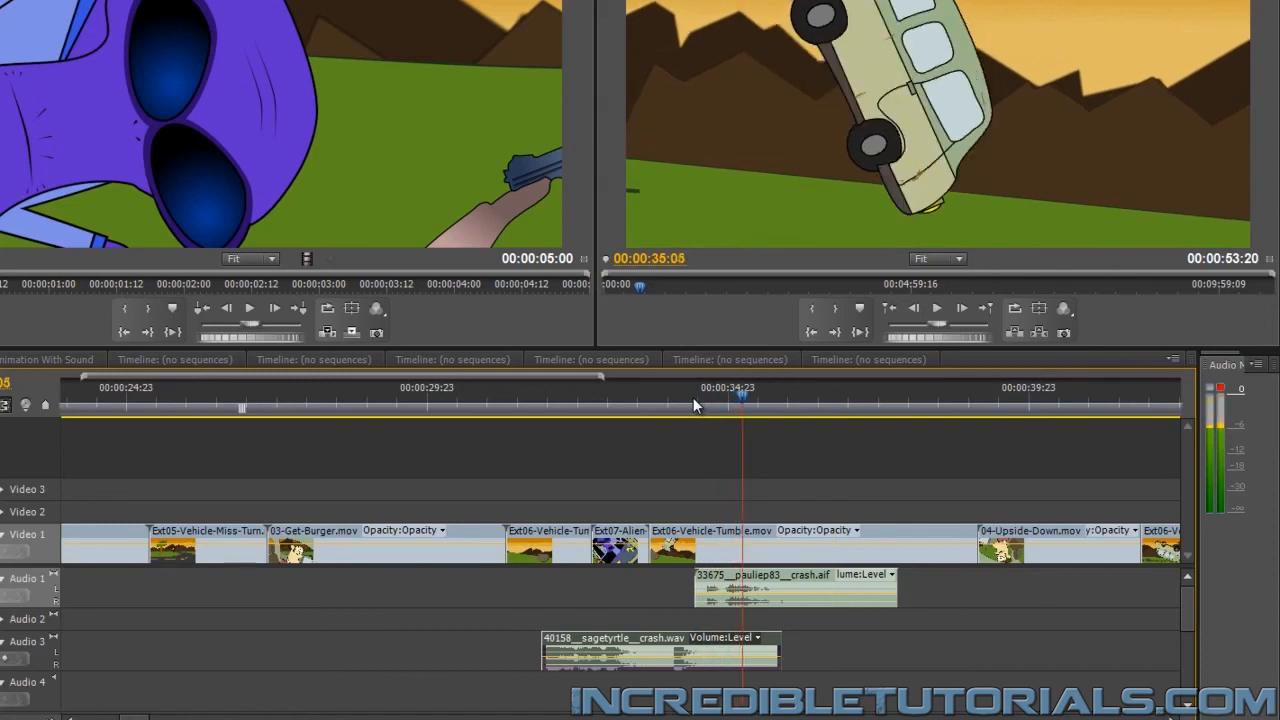
click(667, 650)
key(v)
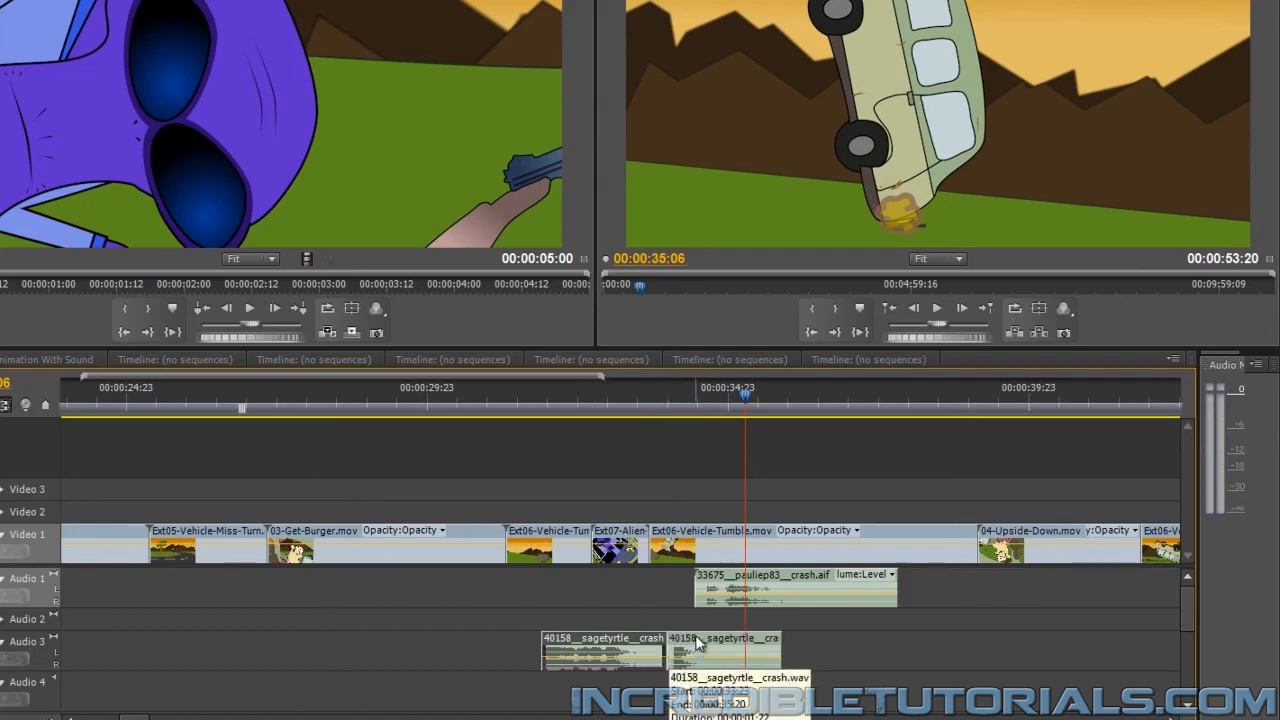
drag(704, 650, 751, 638)
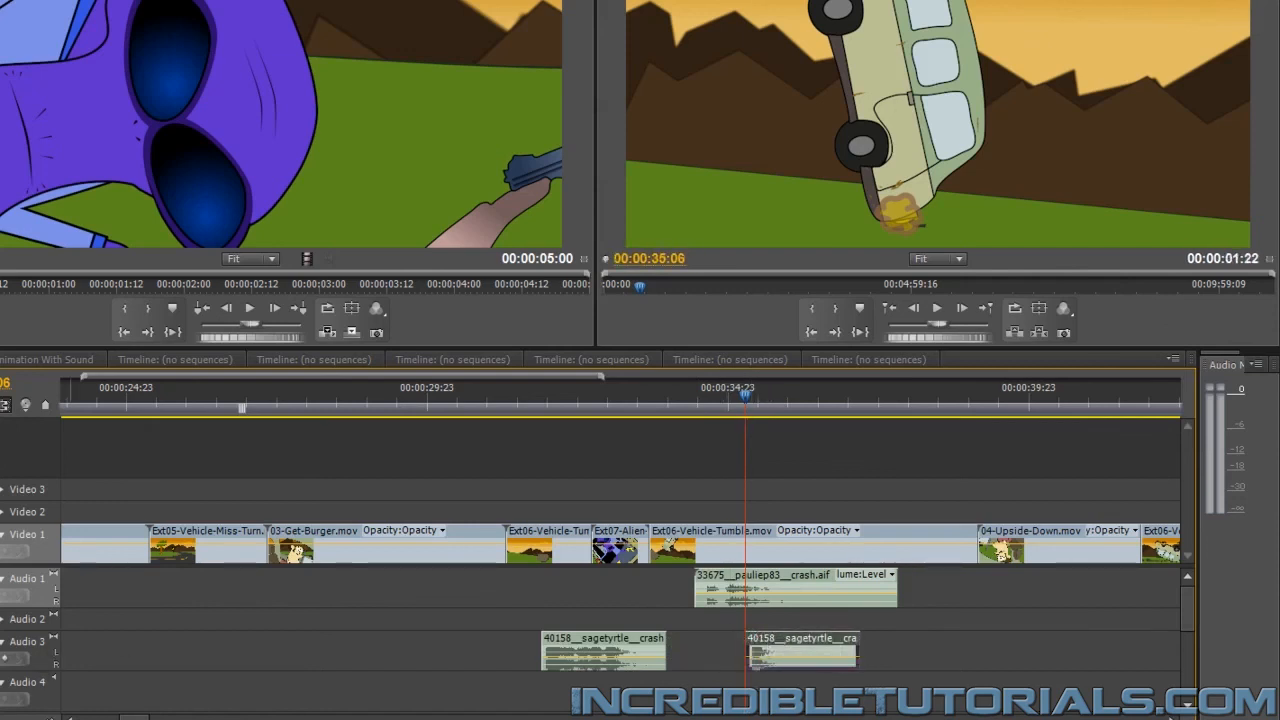
Fine-tune the start of the second crash.wav piece at the 00:00:35:06 impact and preview the sequence from 00:00:33:03
key(=)
key(=)
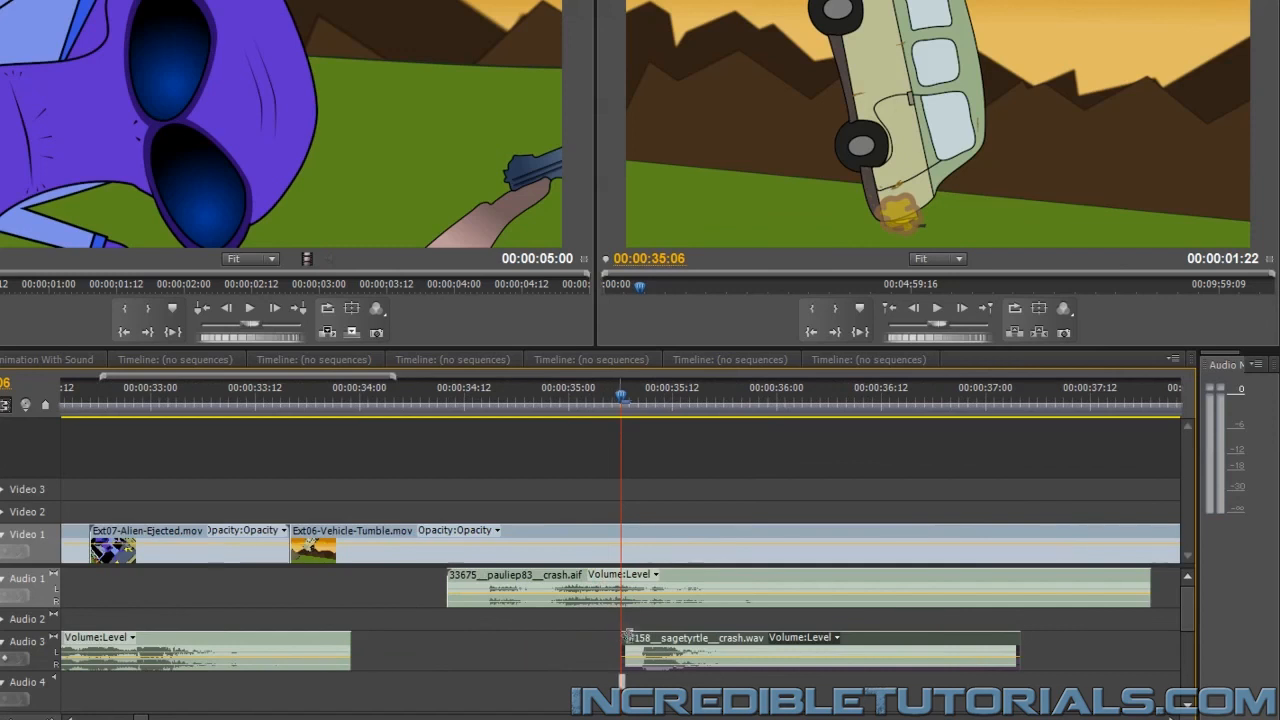
drag(626, 637, 722, 649)
click(177, 408)
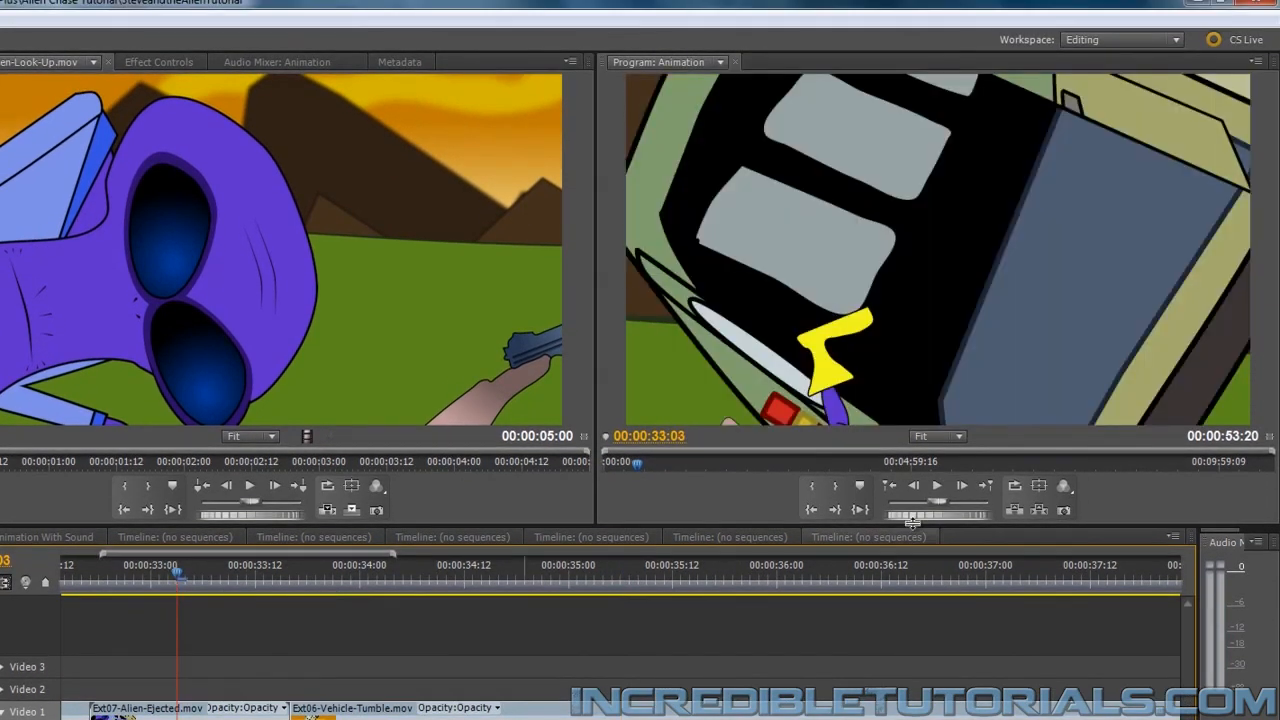
click(939, 486)
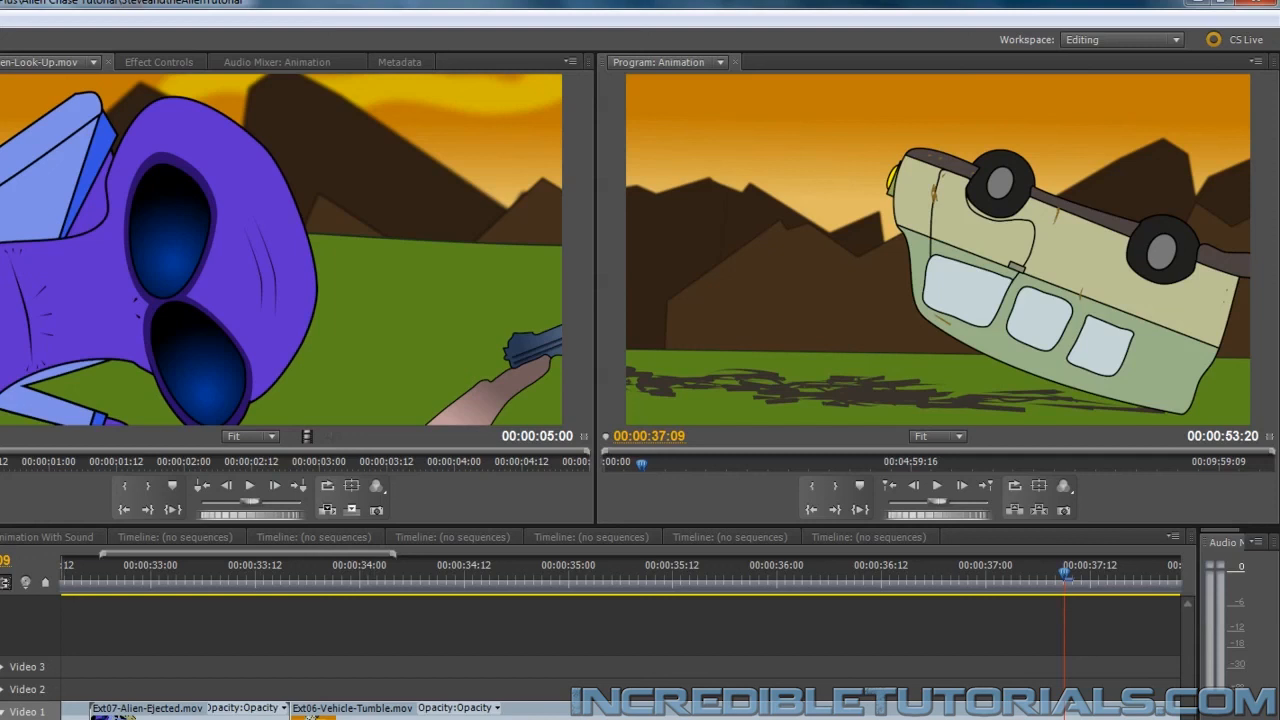
Set the playhead to 00:00:04:02 in the Ext01-Highway-Van-Drive clip and save the project
drag(40, 719, 28, 719)
drag(130, 719, 88, 719)
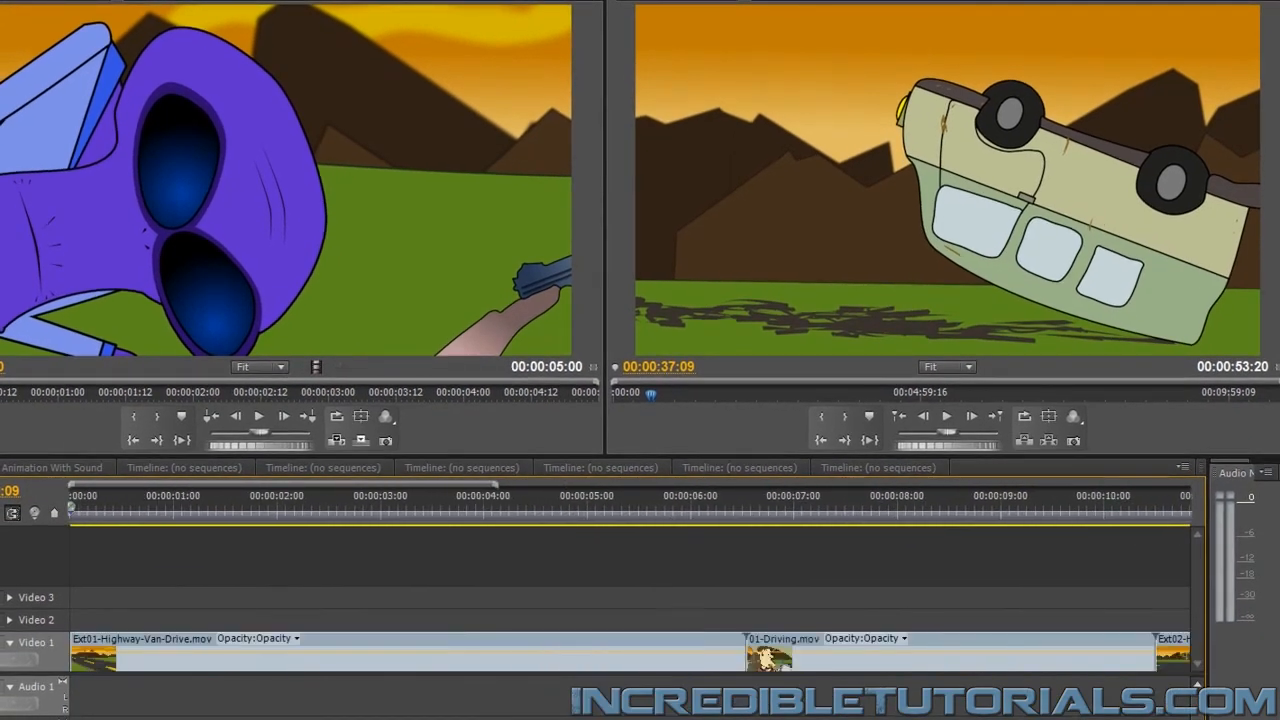
drag(108, 500, 496, 563)
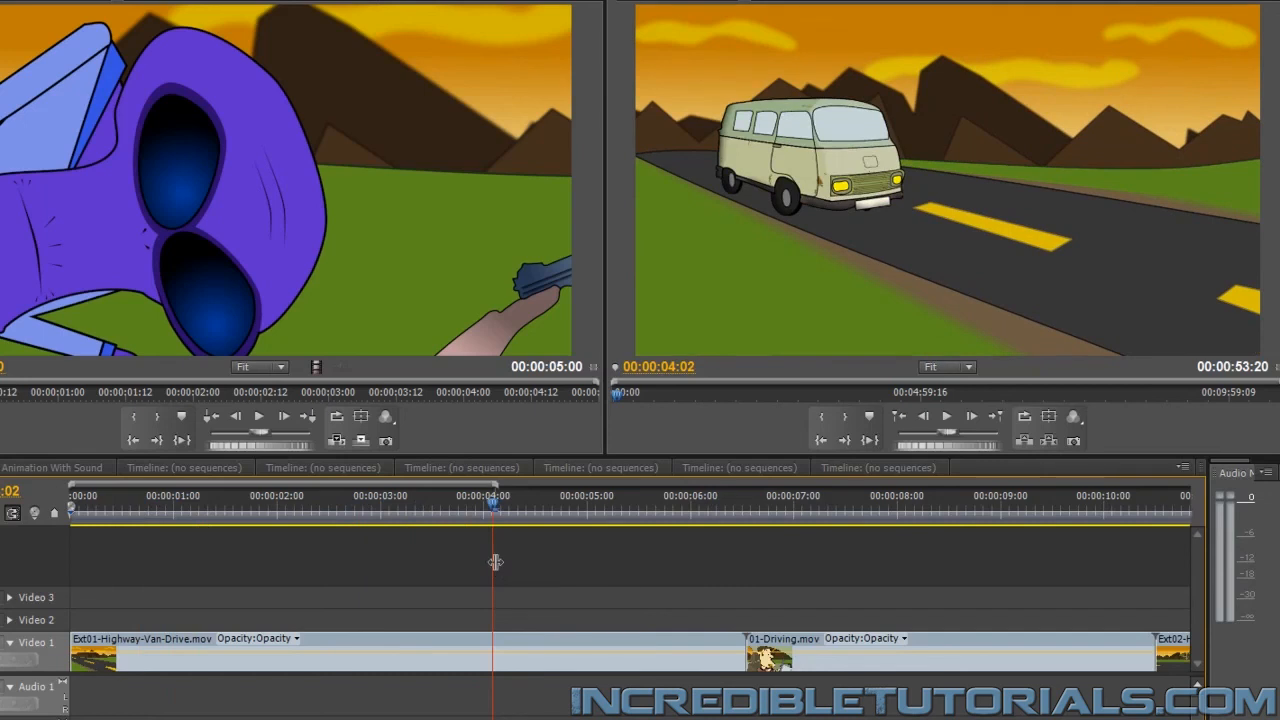
key(ctrl+s)
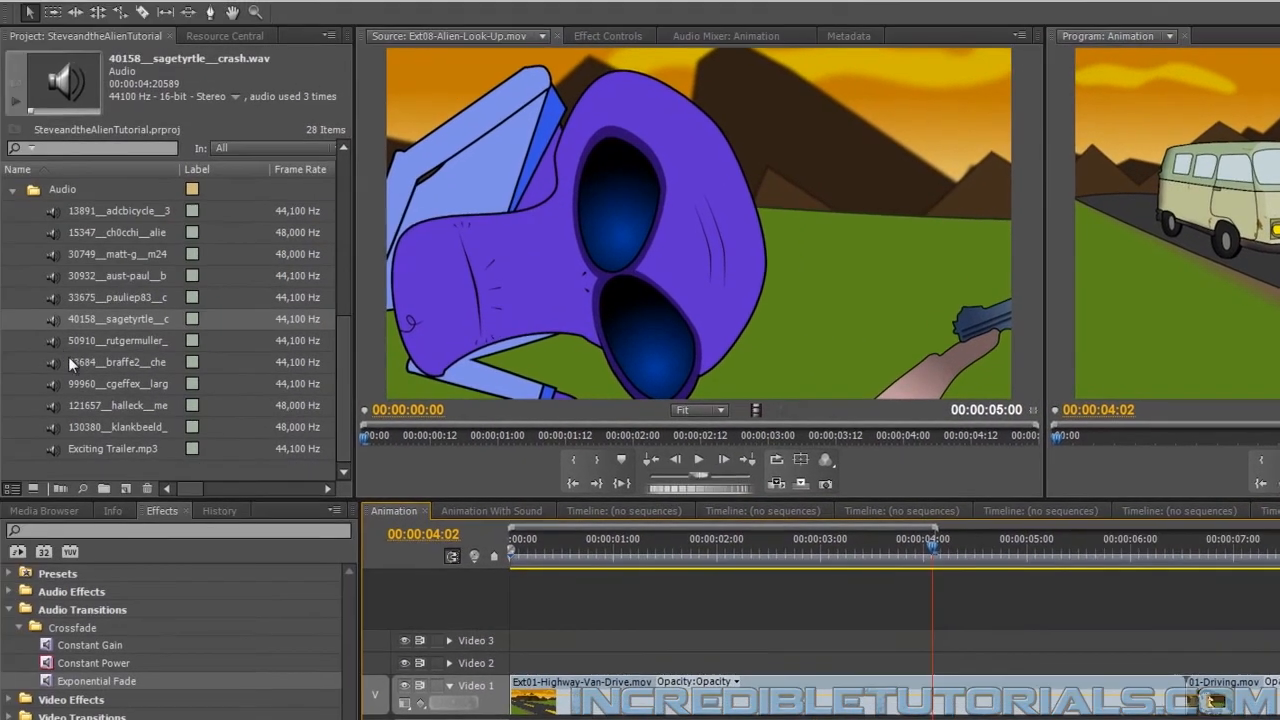
Try placing 50910__rutgermuller__in-car-driving.wav on Audio 4 near the start of the sequence, and undo the placement
click(59, 340)
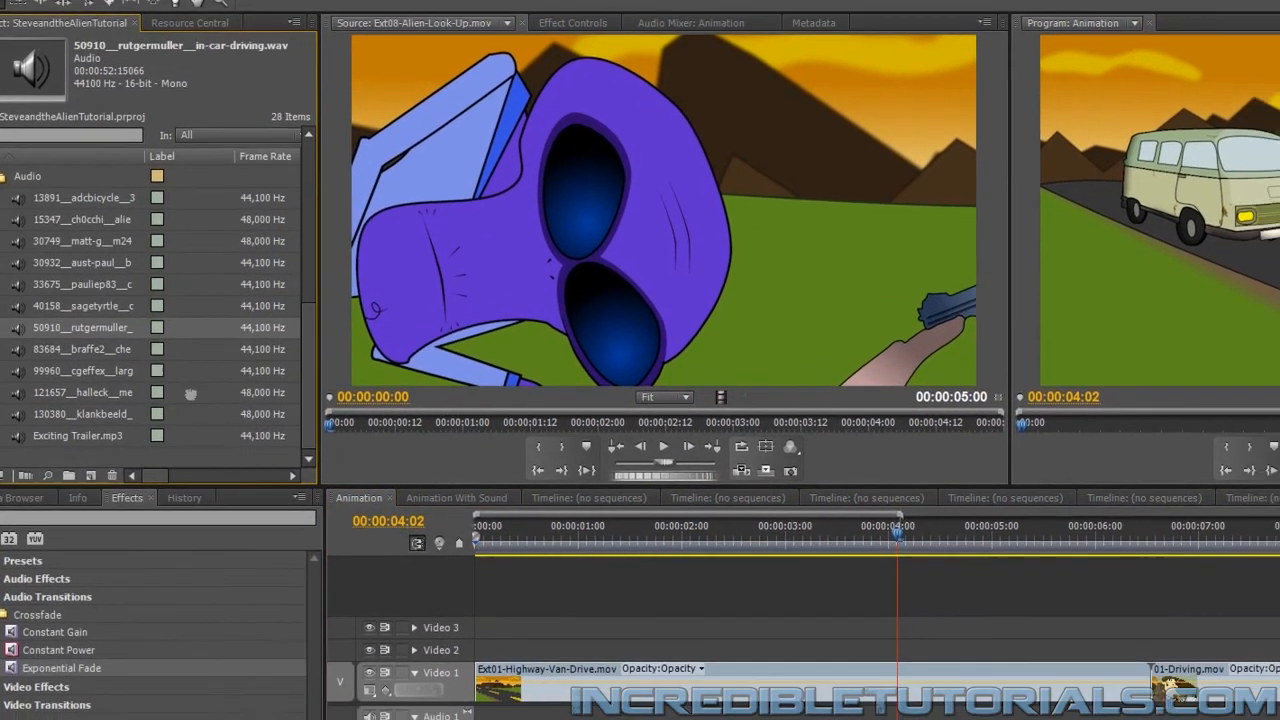
drag(190, 394, 475, 719)
drag(60, 588, 176, 592)
drag(14, 711, 3, 715)
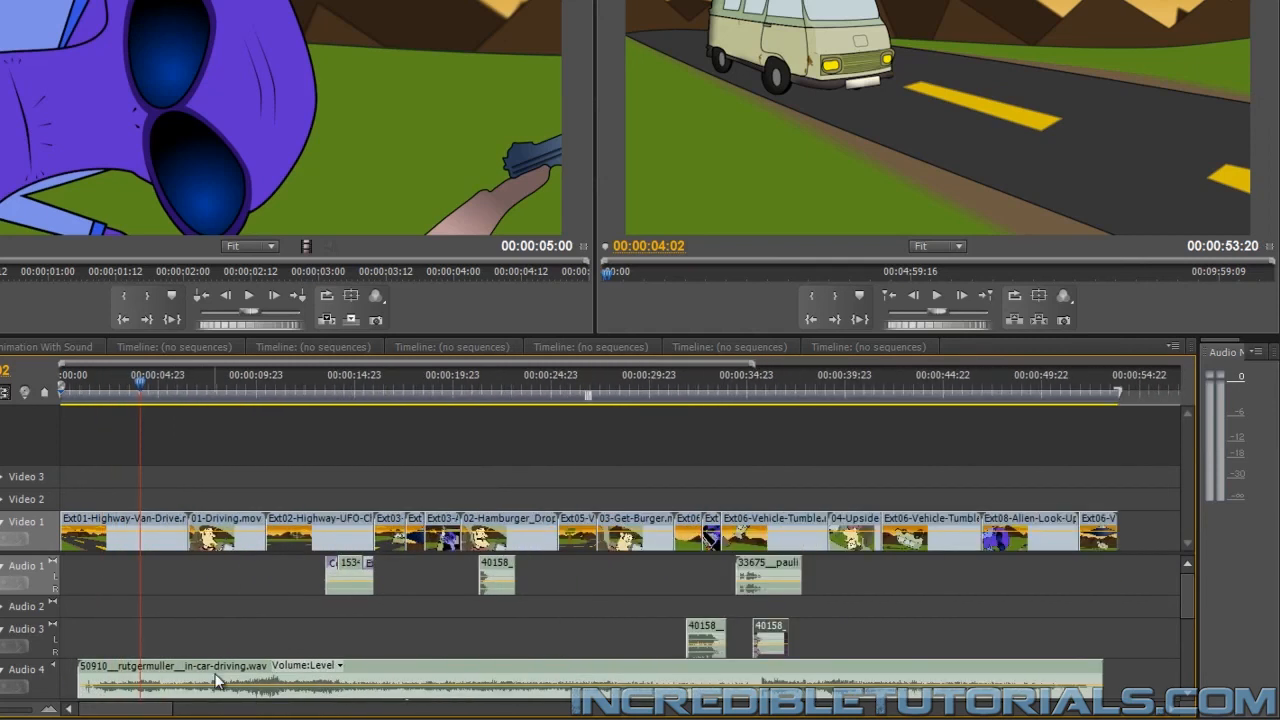
key(ctrl+z)
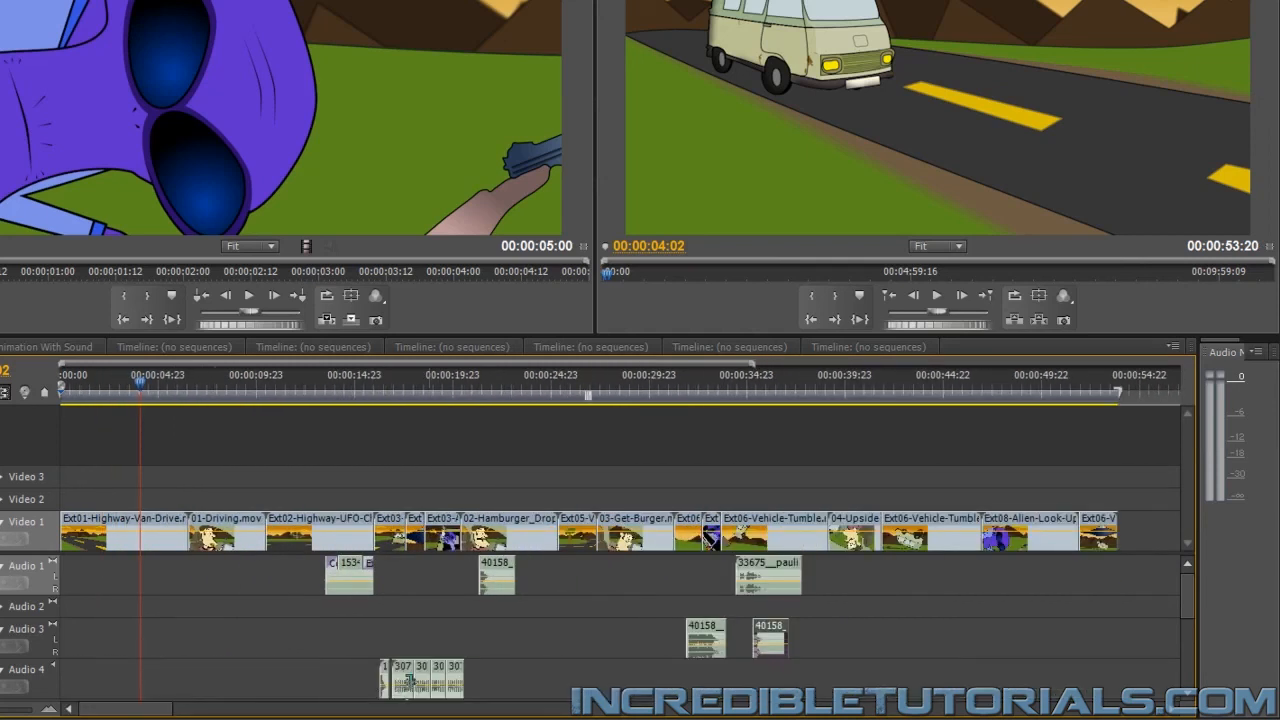
Place 50910__rutgermuller__in-car-driving.wav at 00:00:04:02 on a new audio track below Audio 8 and expand that track
drag(1196, 603, 1205, 668)
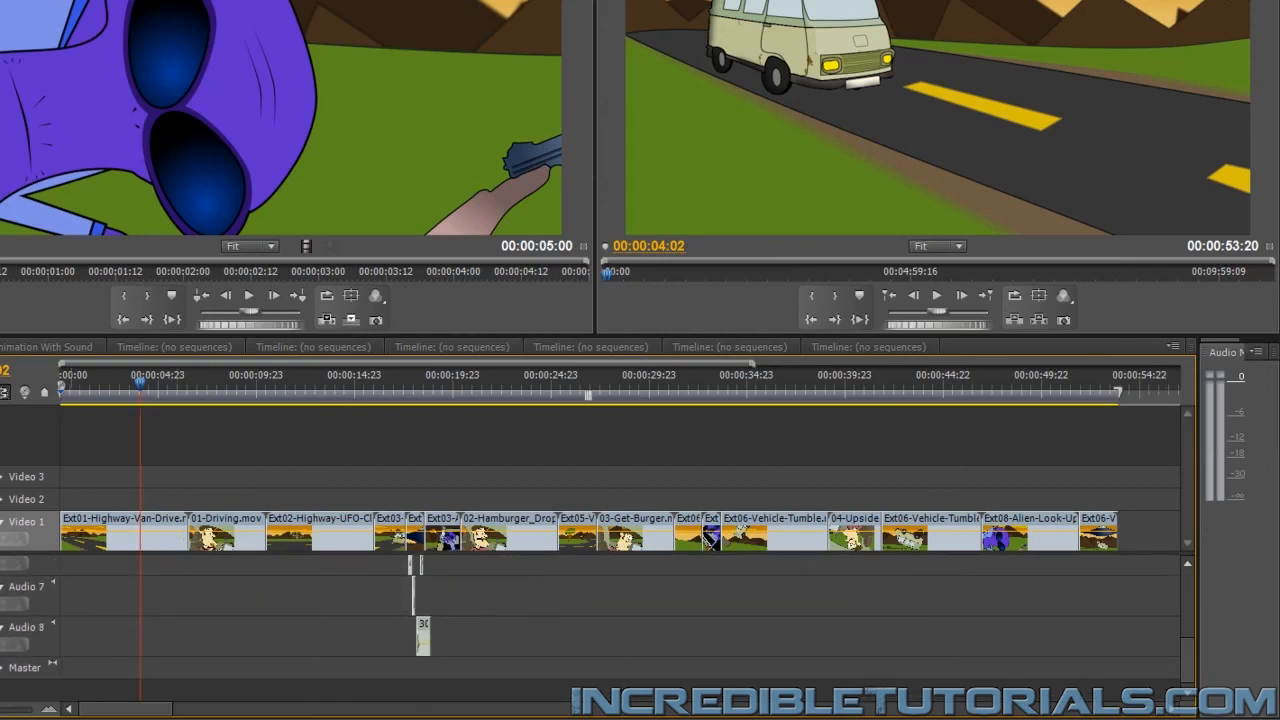
drag(2, 600, 385, 594)
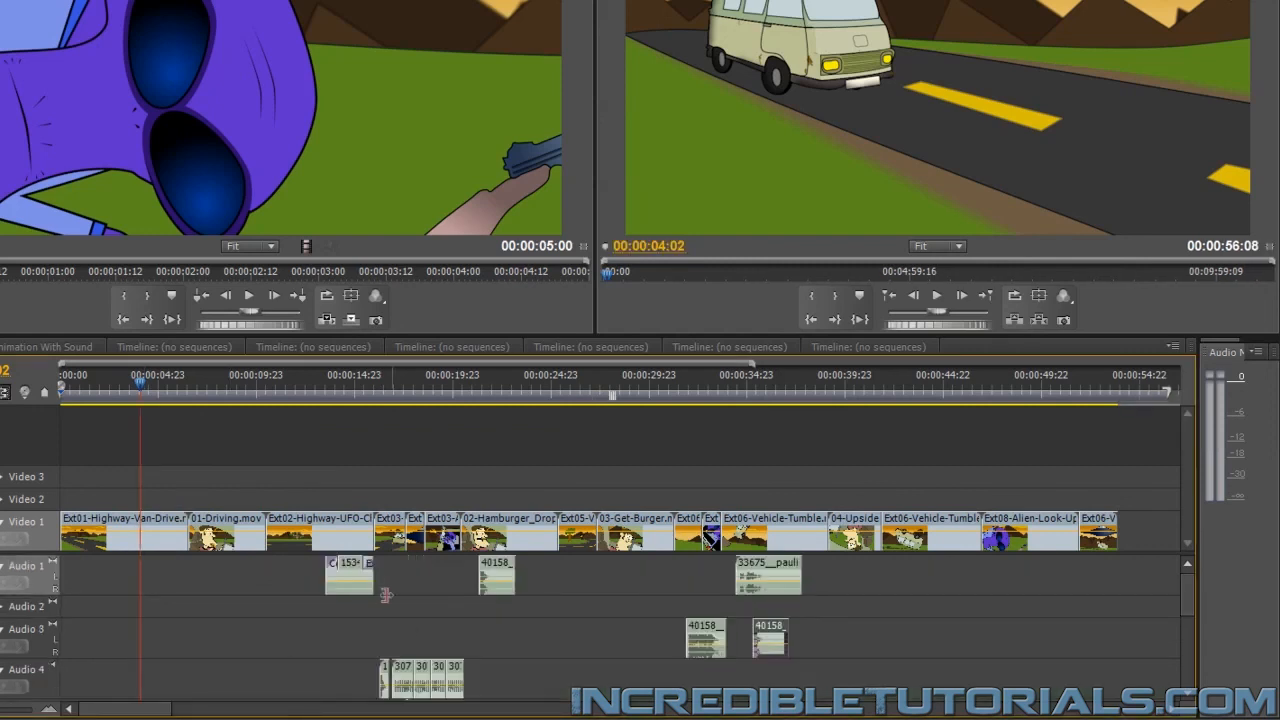
drag(1190, 586, 1190, 667)
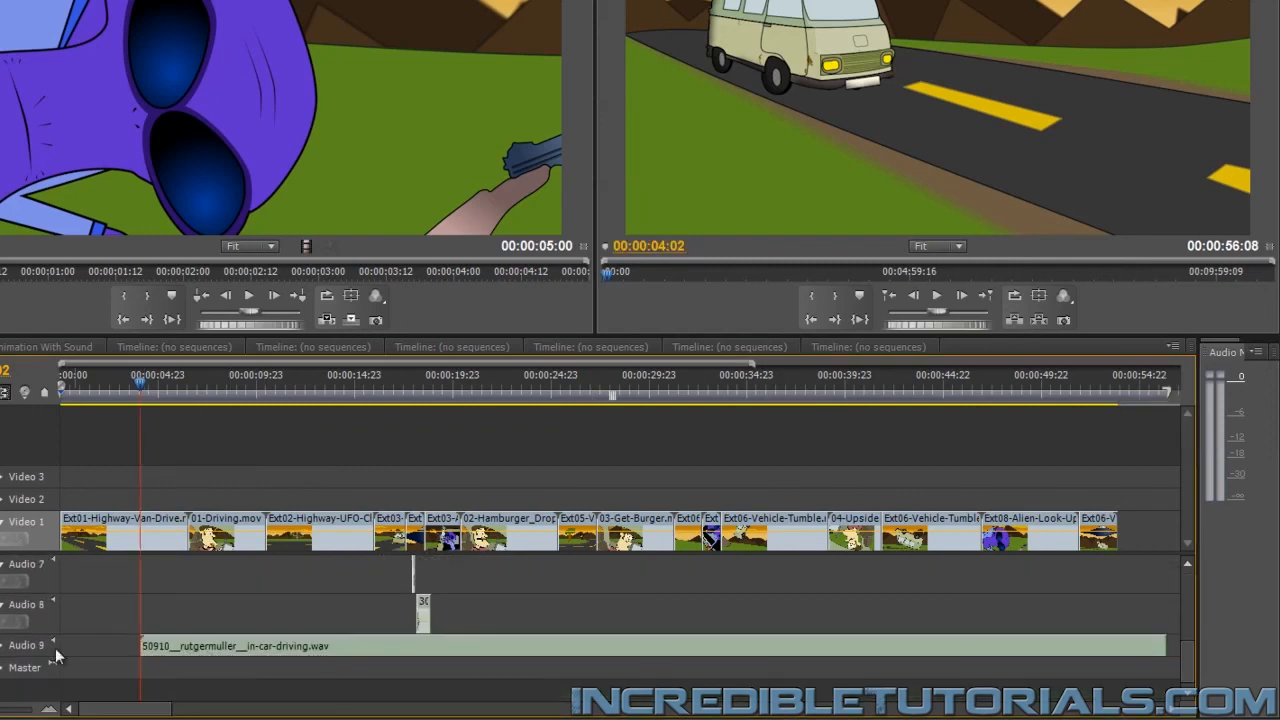
click(2, 646)
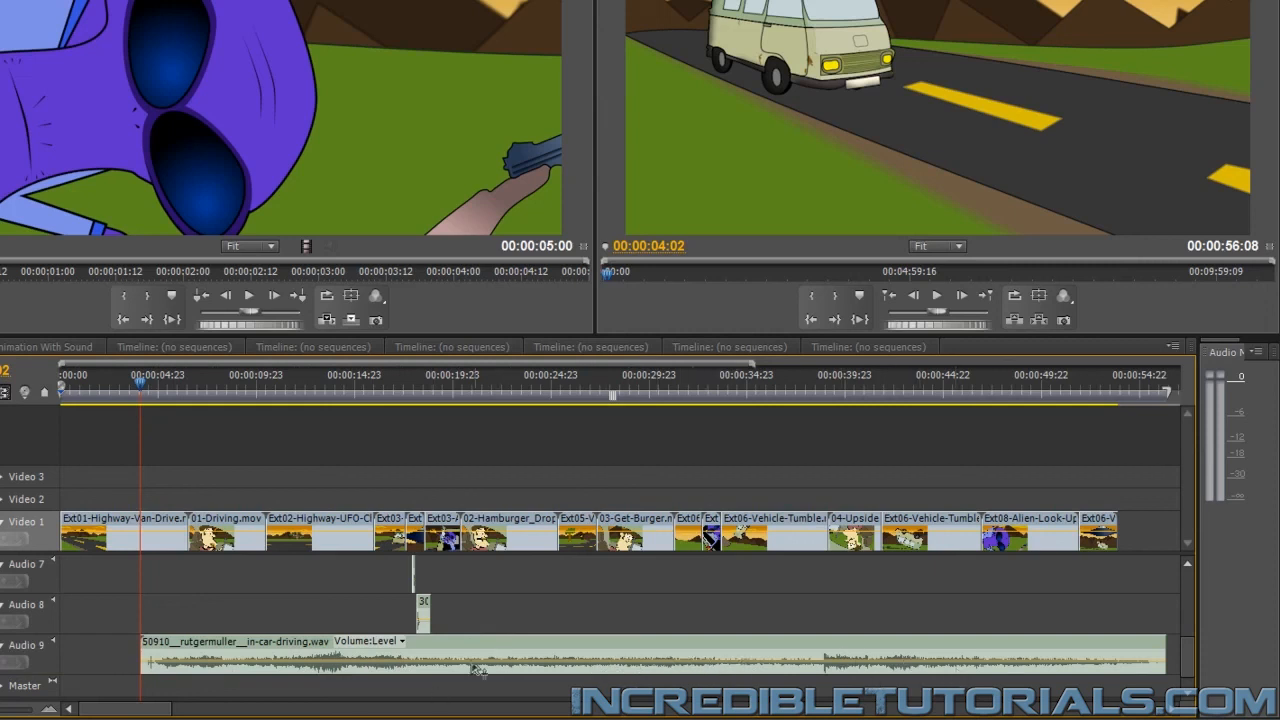
Trim about 17 seconds off the driving sound's start, return it to 00:00:04:02, end it with the Ext01 clip, and preview it
drag(160, 650, 481, 656)
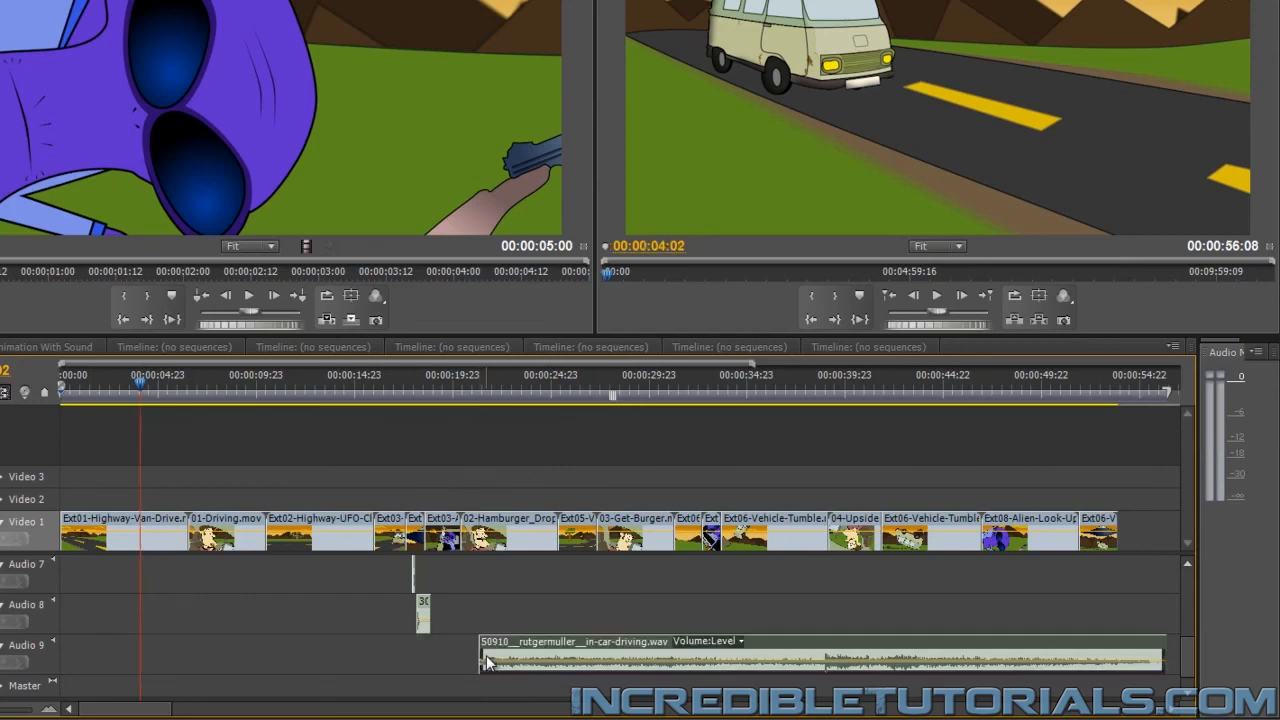
drag(561, 637, 236, 655)
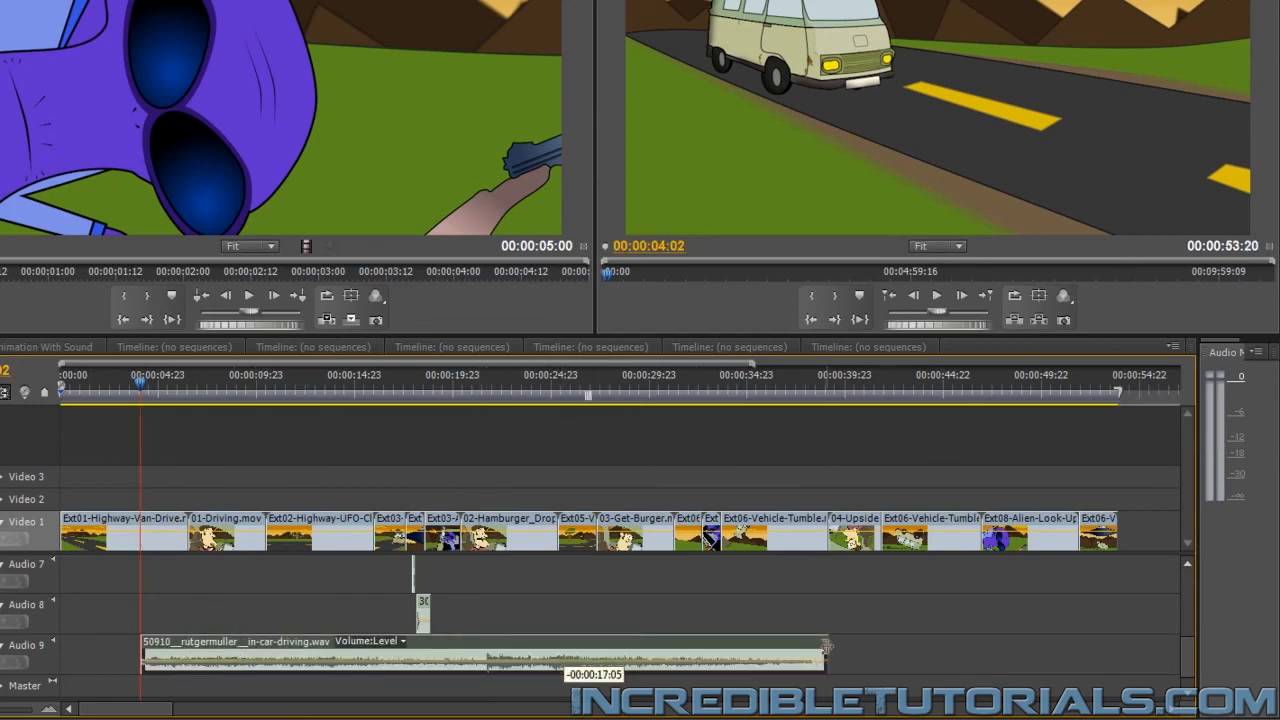
drag(826, 653, 187, 656)
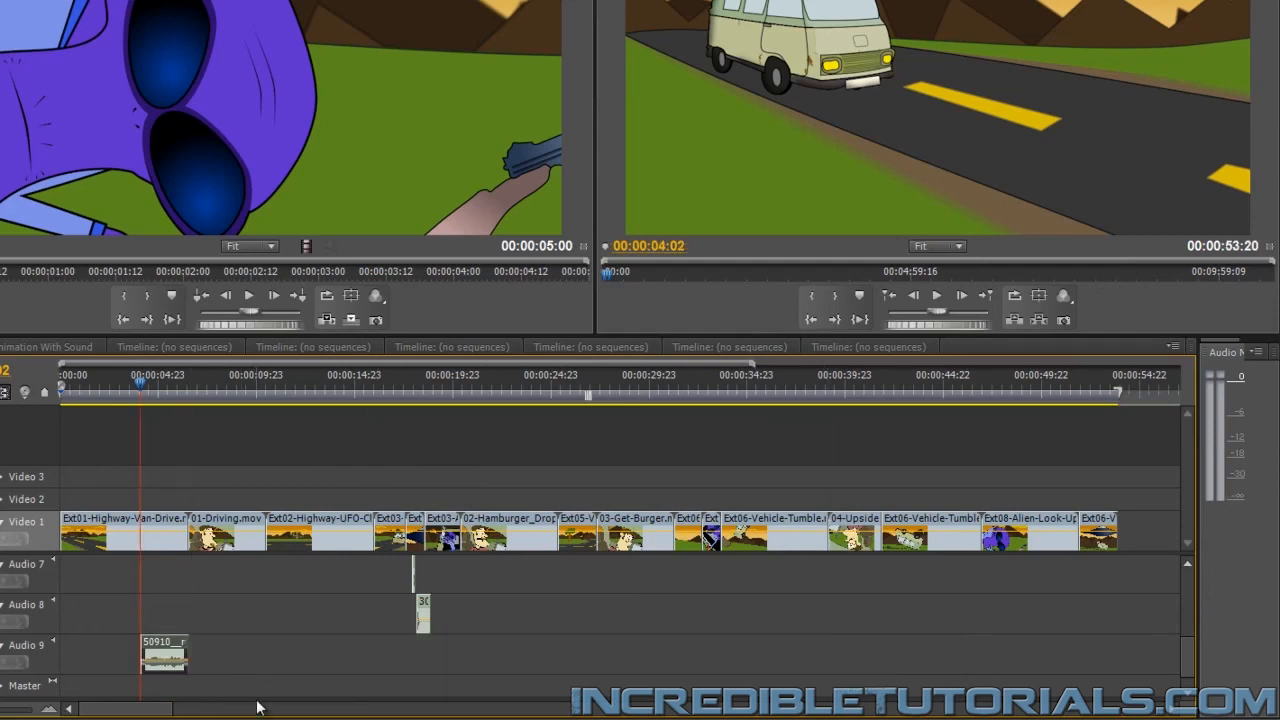
click(934, 300)
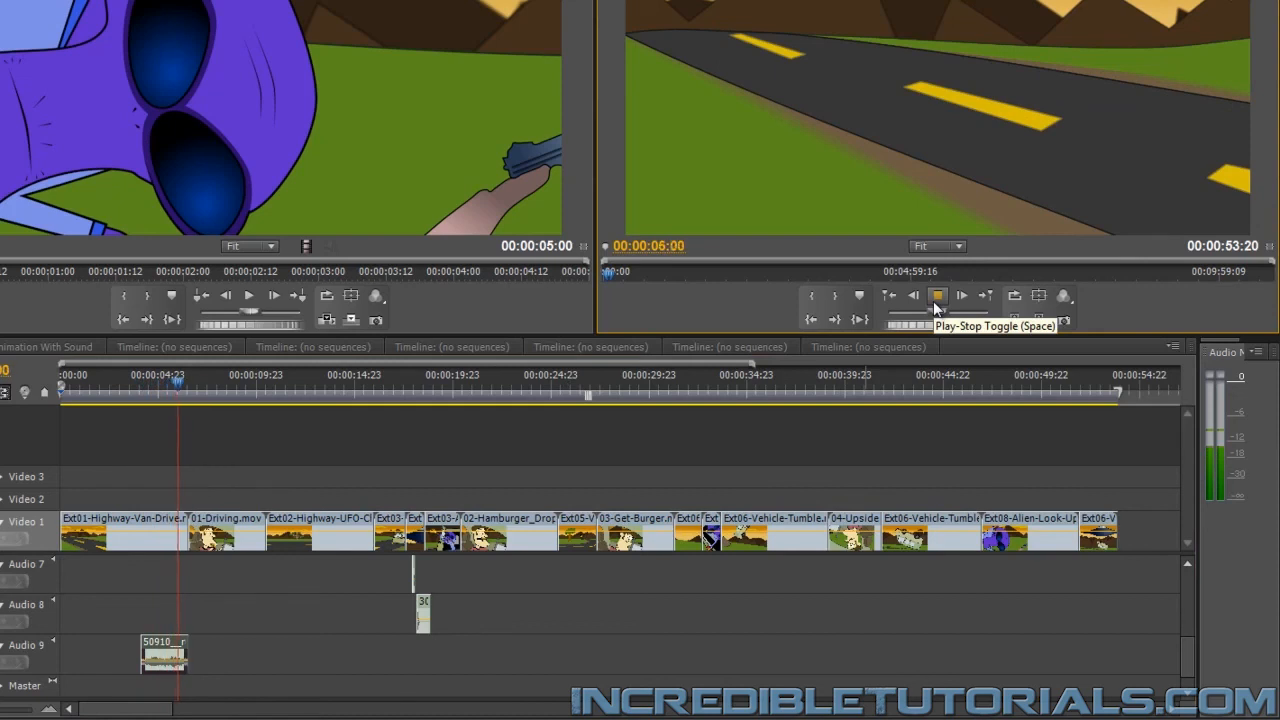
click(934, 300)
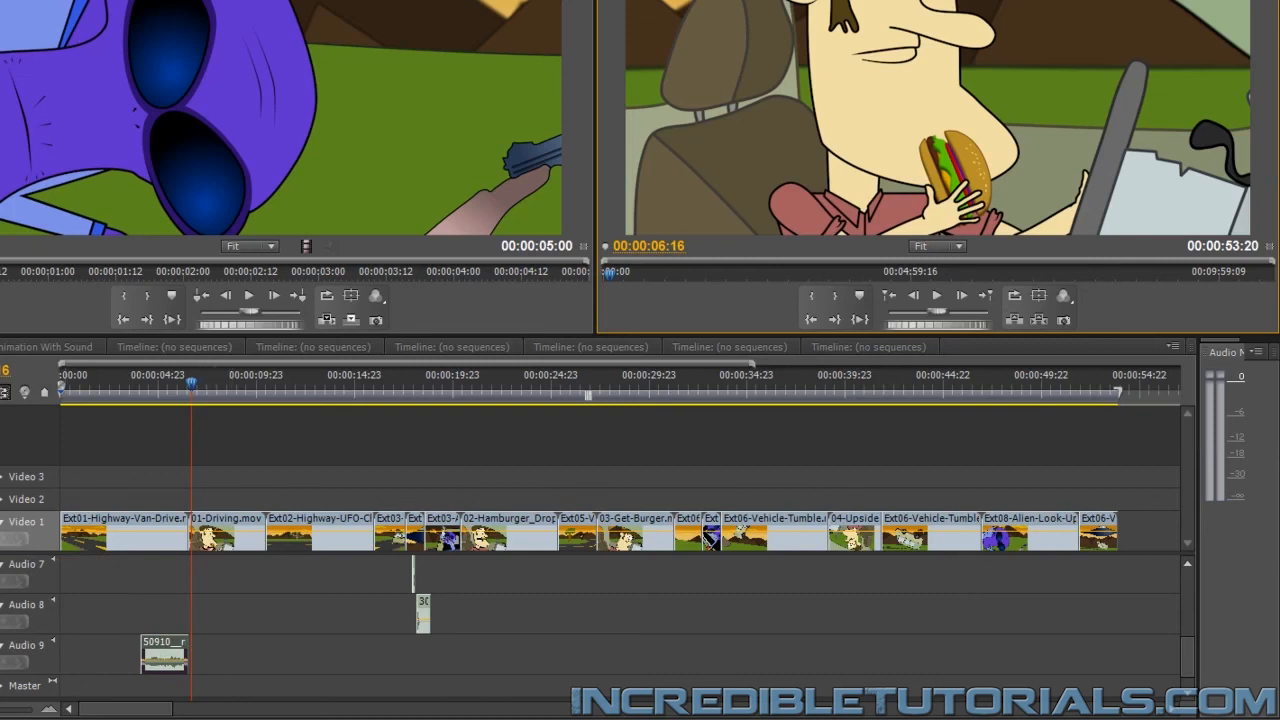
Apply an Exponential Fade to the end of the driving sound on Audio 9 and preview the fade
drag(2, 645, 182, 645)
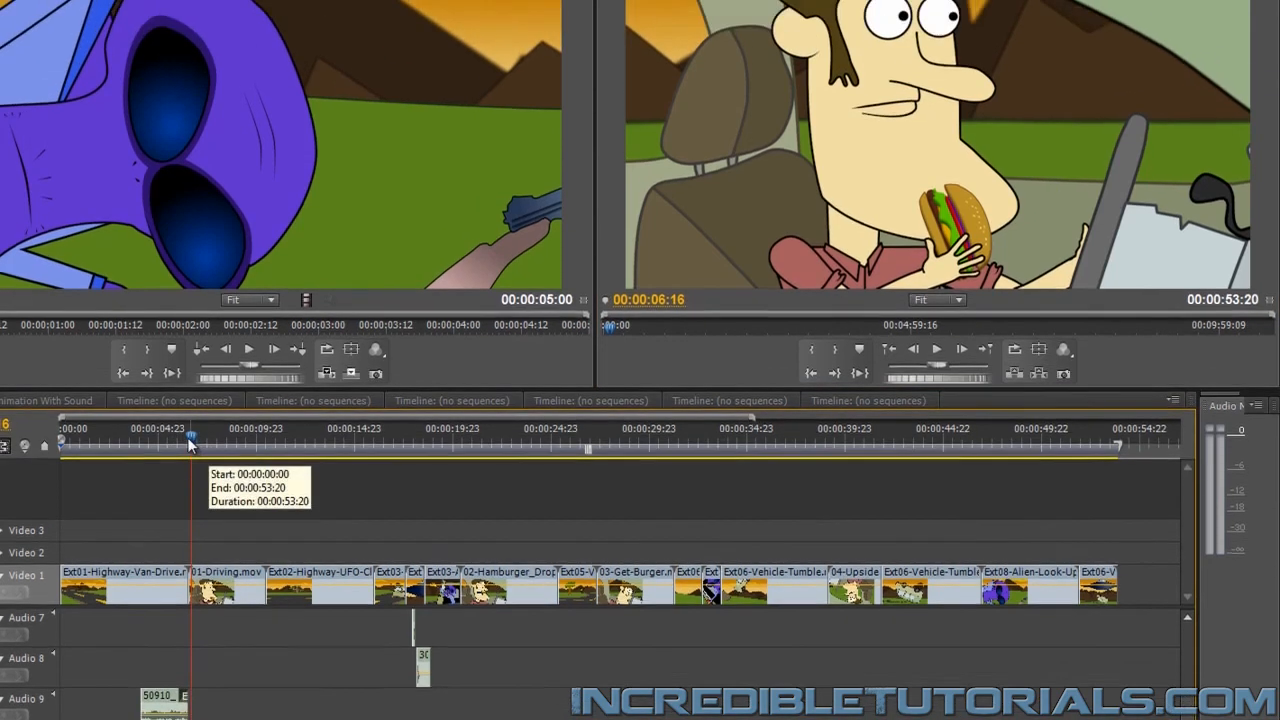
drag(190, 385, 172, 386)
click(937, 471)
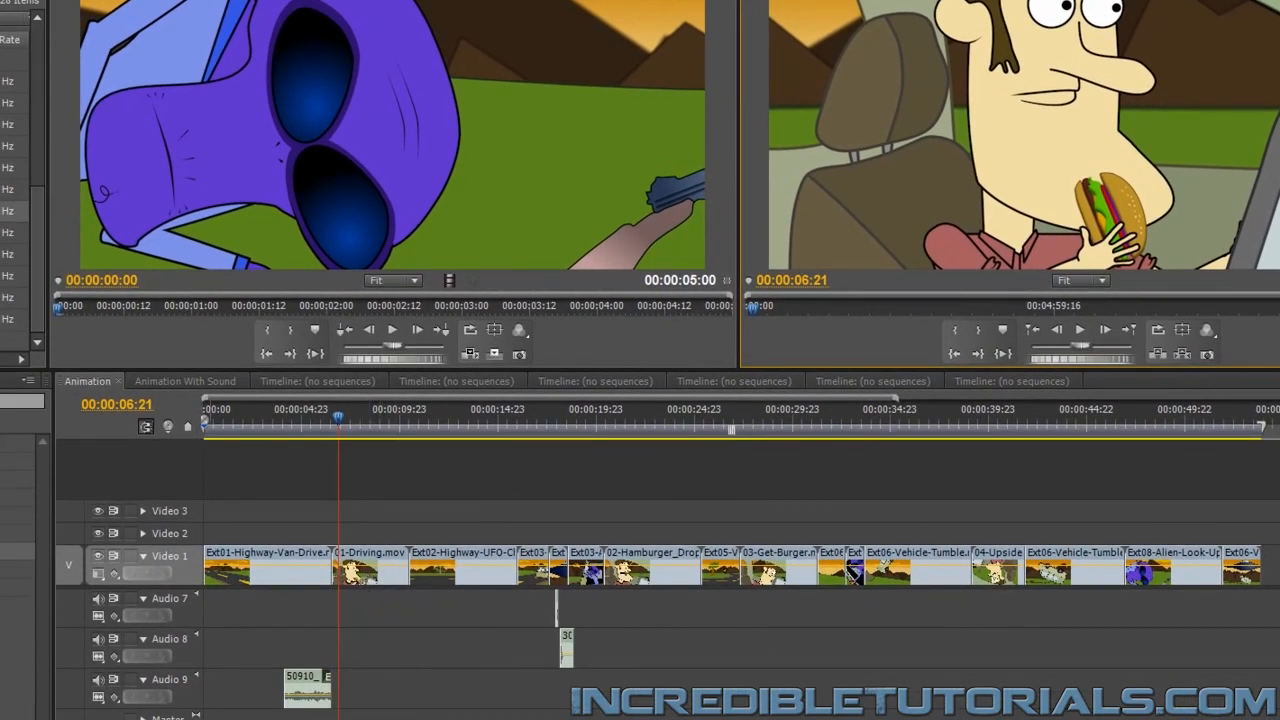
Add in-car-driving.wav again on Audio 9 after the first piece, trim both ends to match 01-Driving.mov, and preview from 00:00:06:07
drag(4, 211, 532, 692)
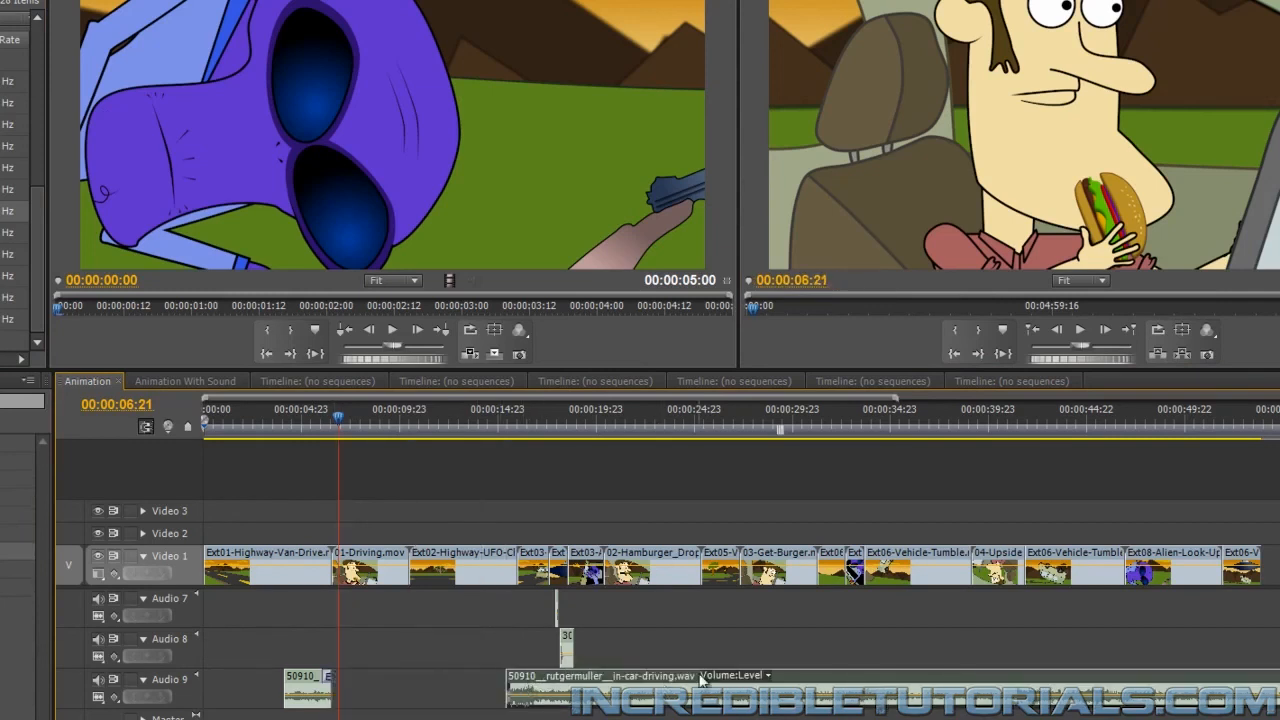
drag(686, 680, 505, 710)
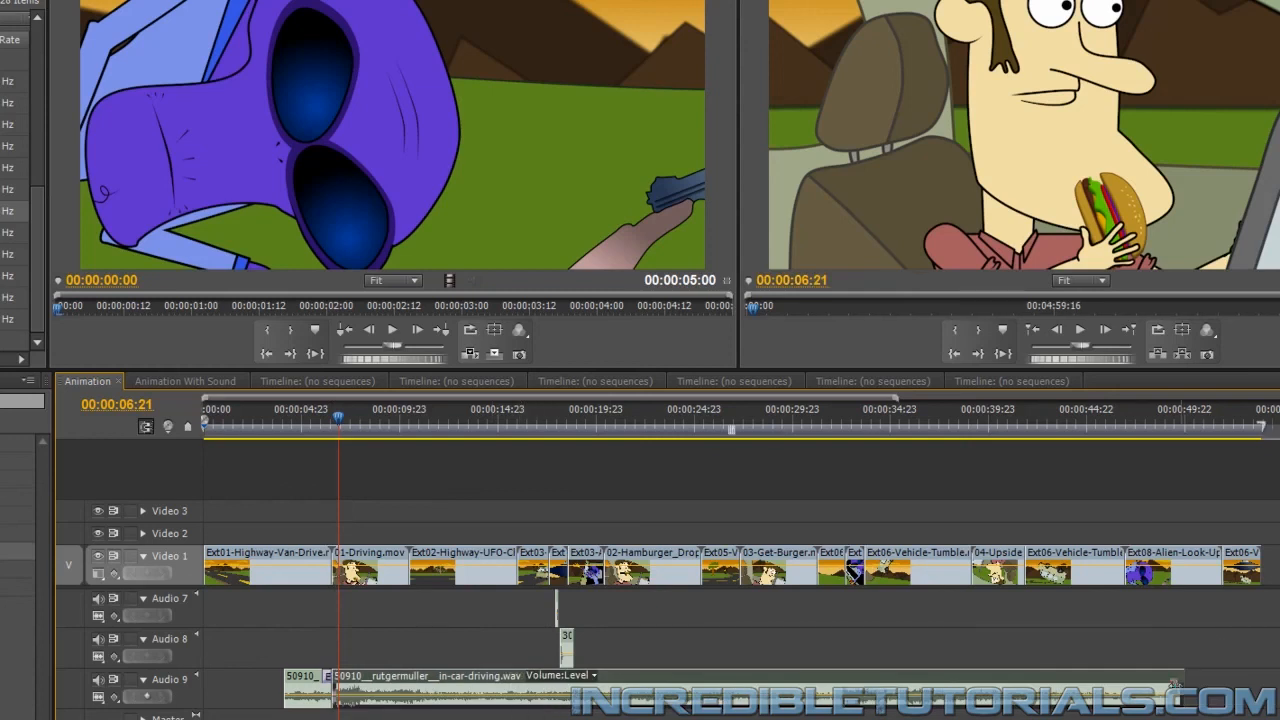
drag(1178, 686, 408, 695)
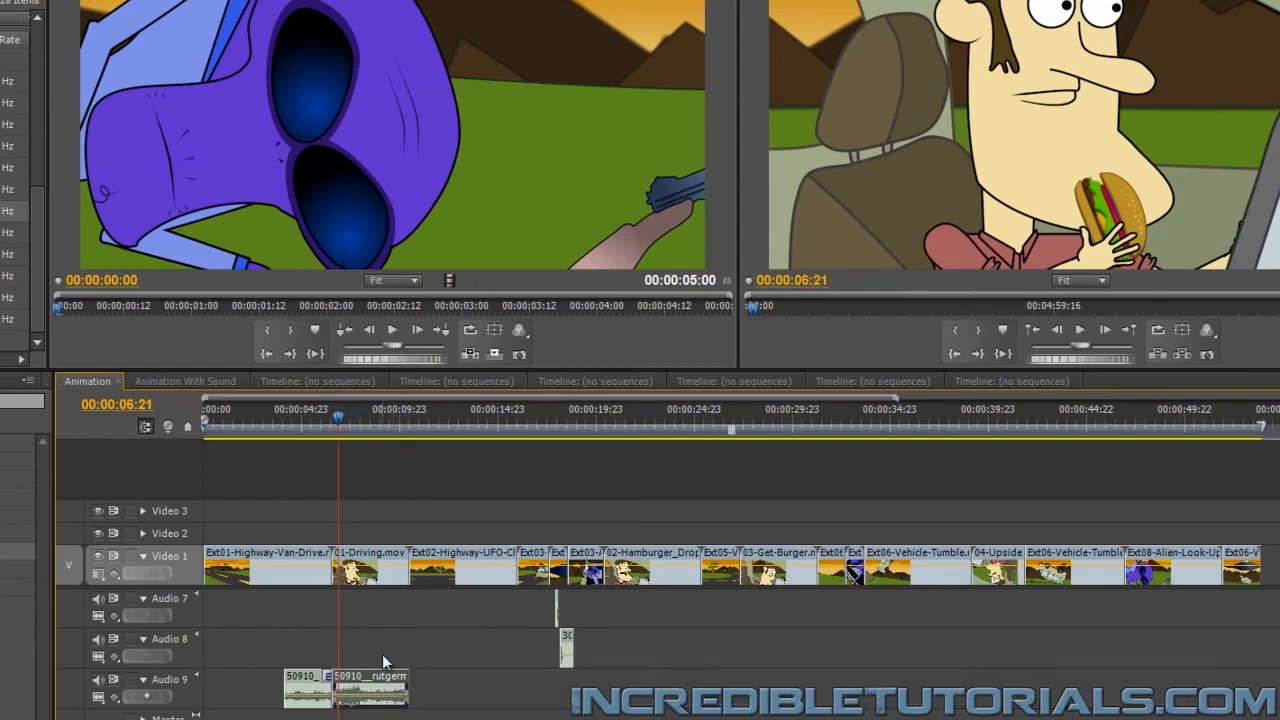
drag(338, 418, 327, 418)
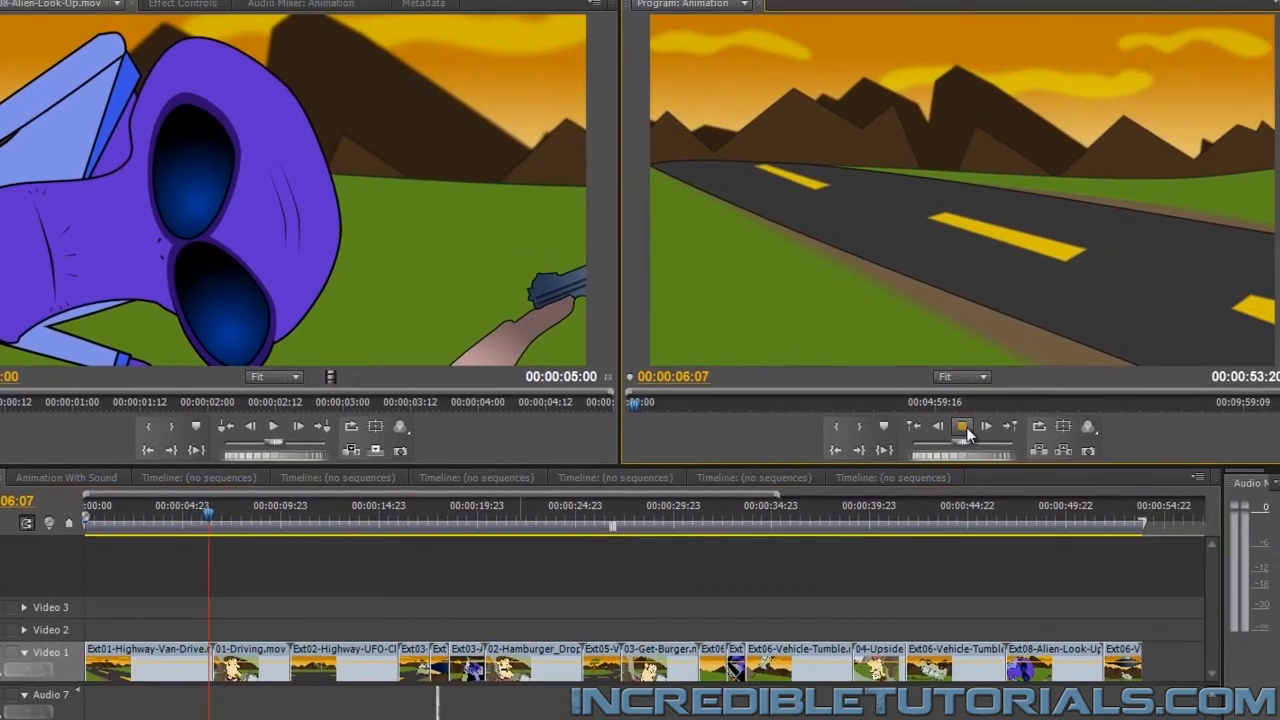
click(1028, 372)
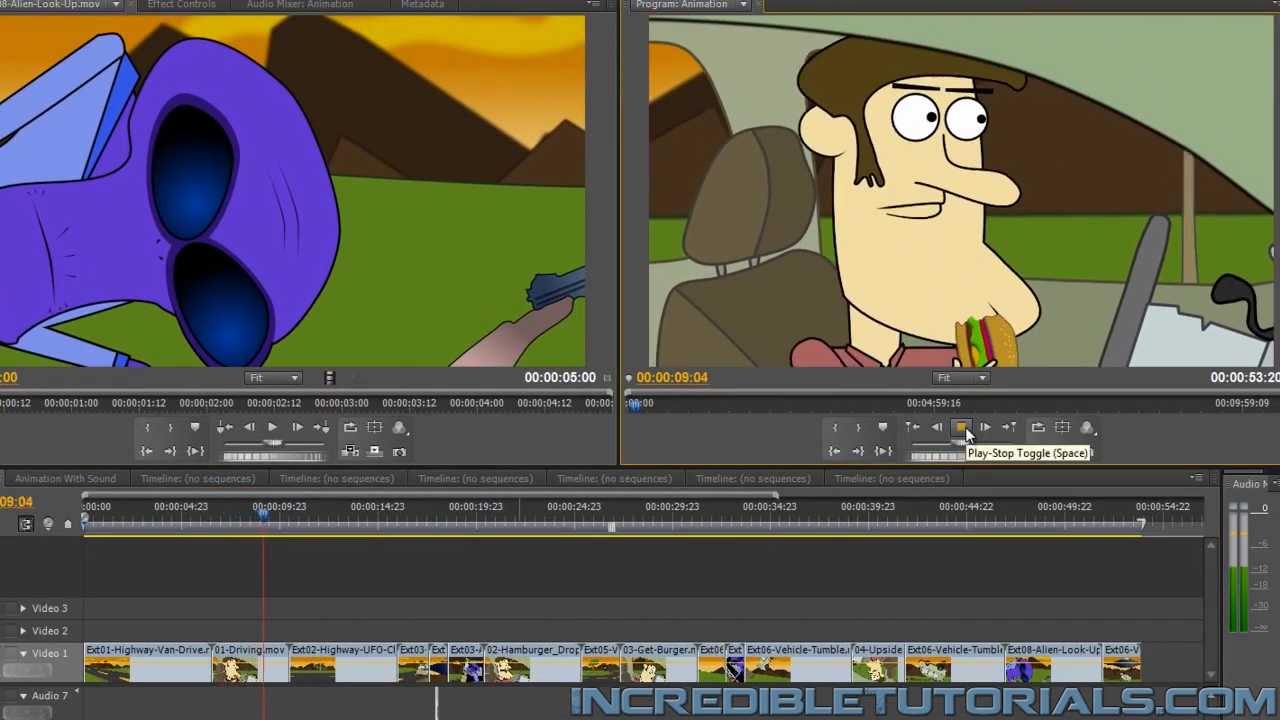
click(963, 428)
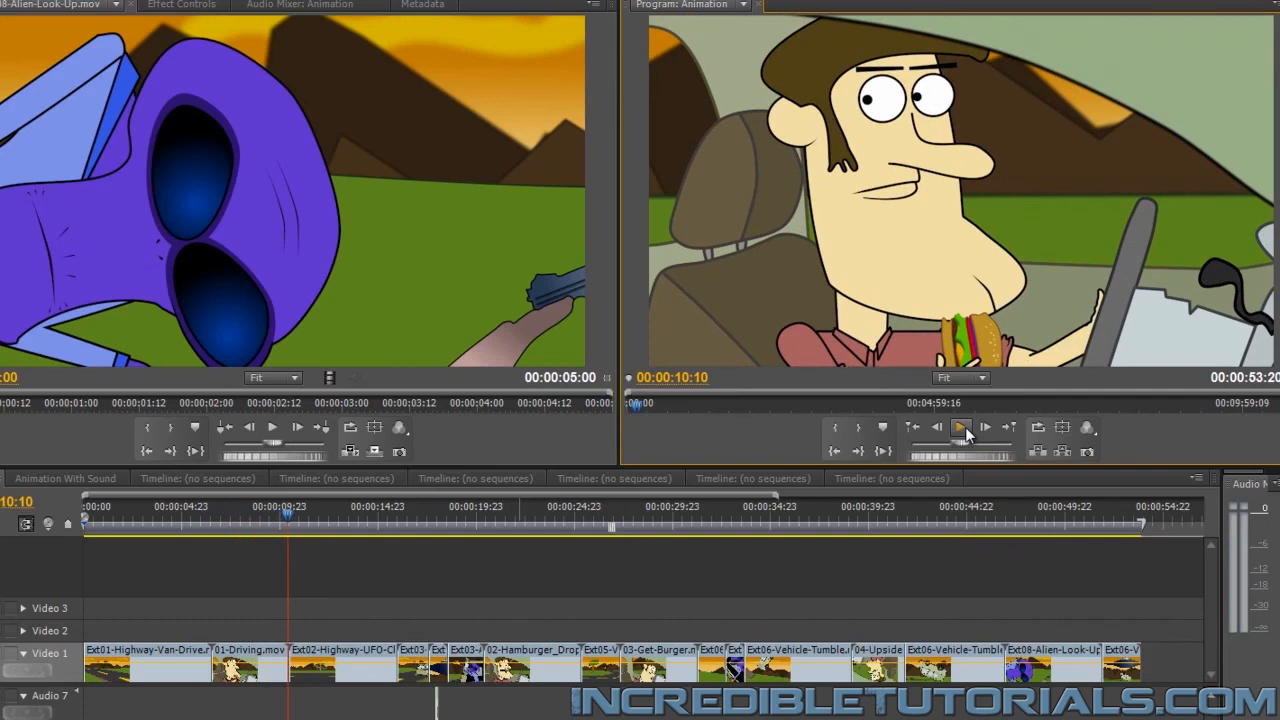
click(962, 428)
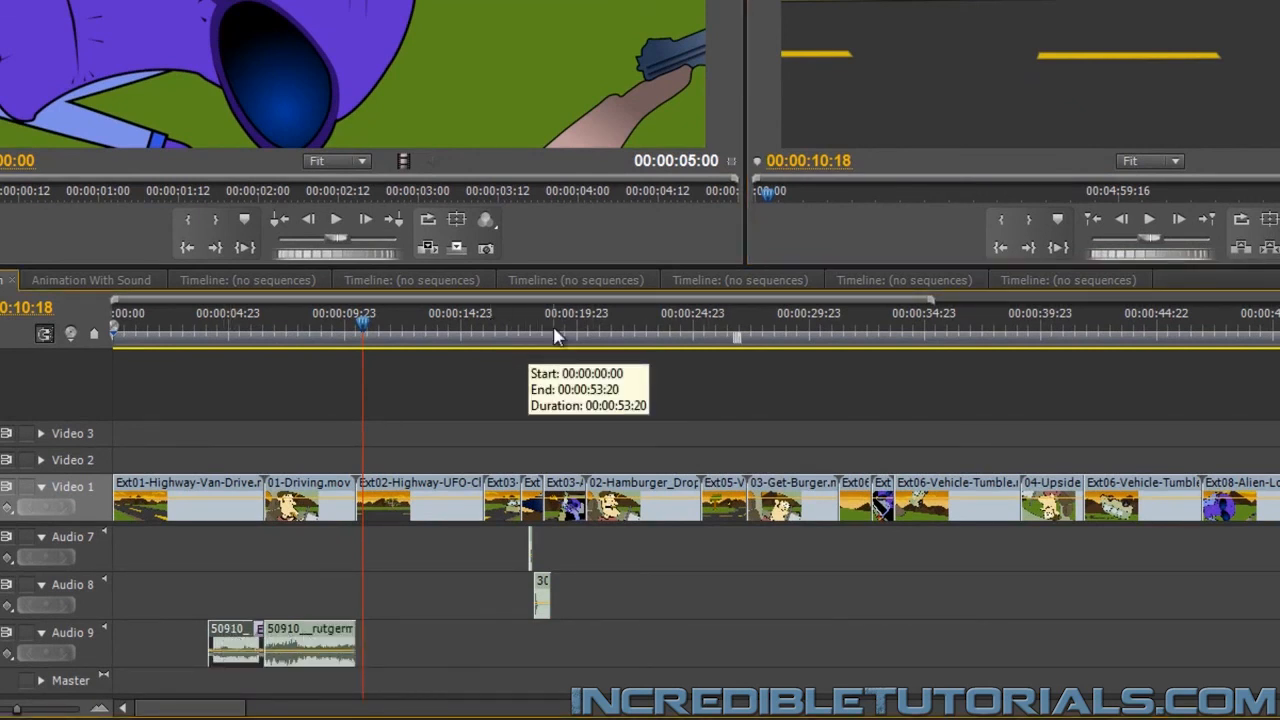
Paste a copy of the faded driving sound after the end of the video and move it from Audio 4 down to Audio 9
key(End)
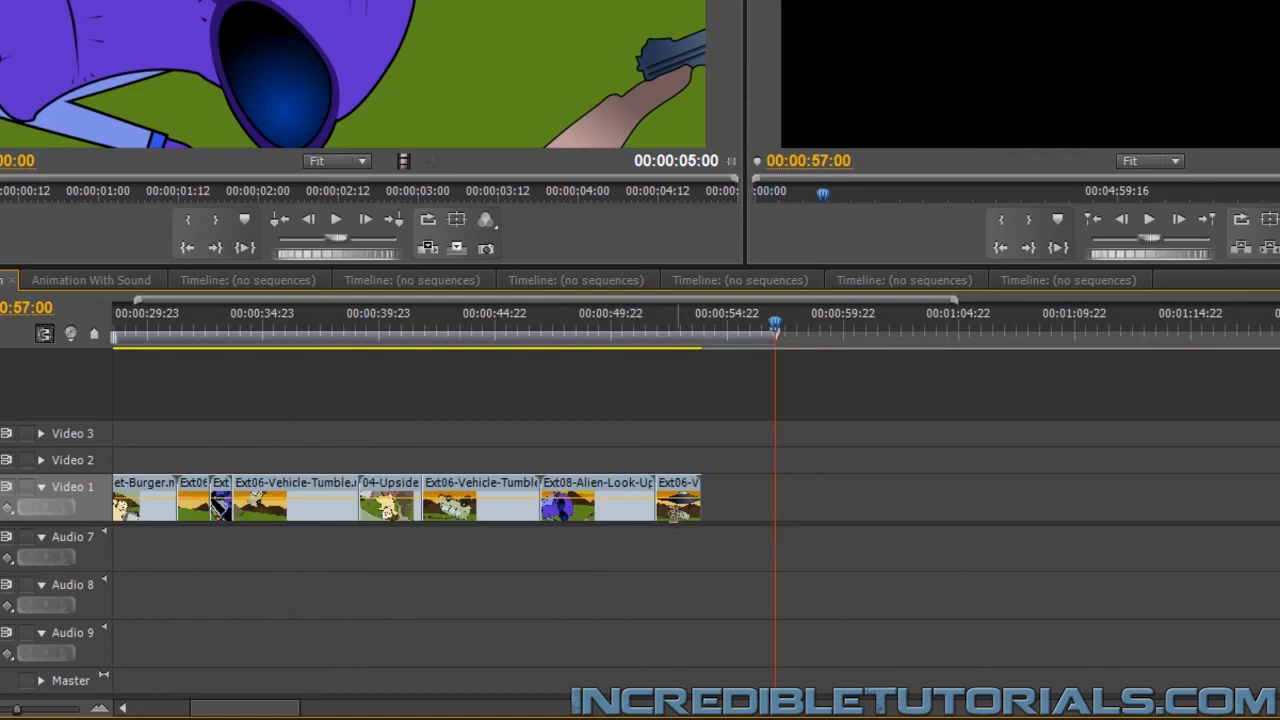
scroll(640, 610, up, 5)
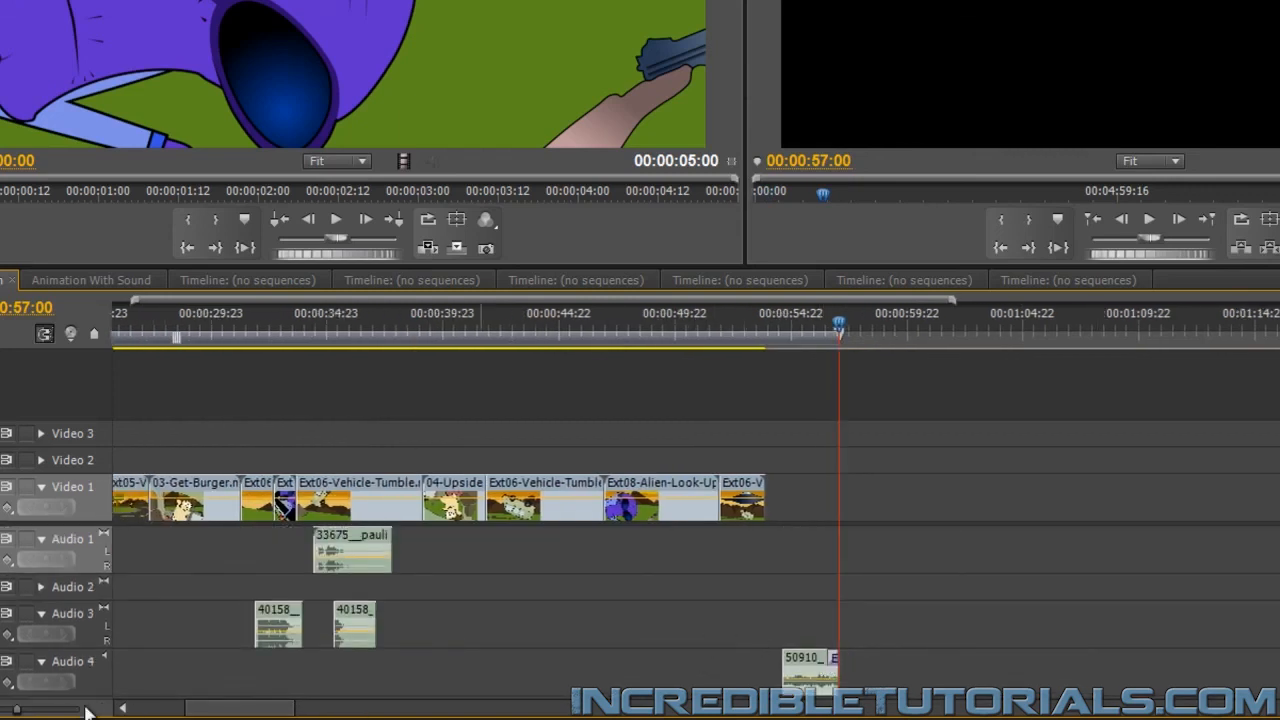
drag(17, 711, 2, 712)
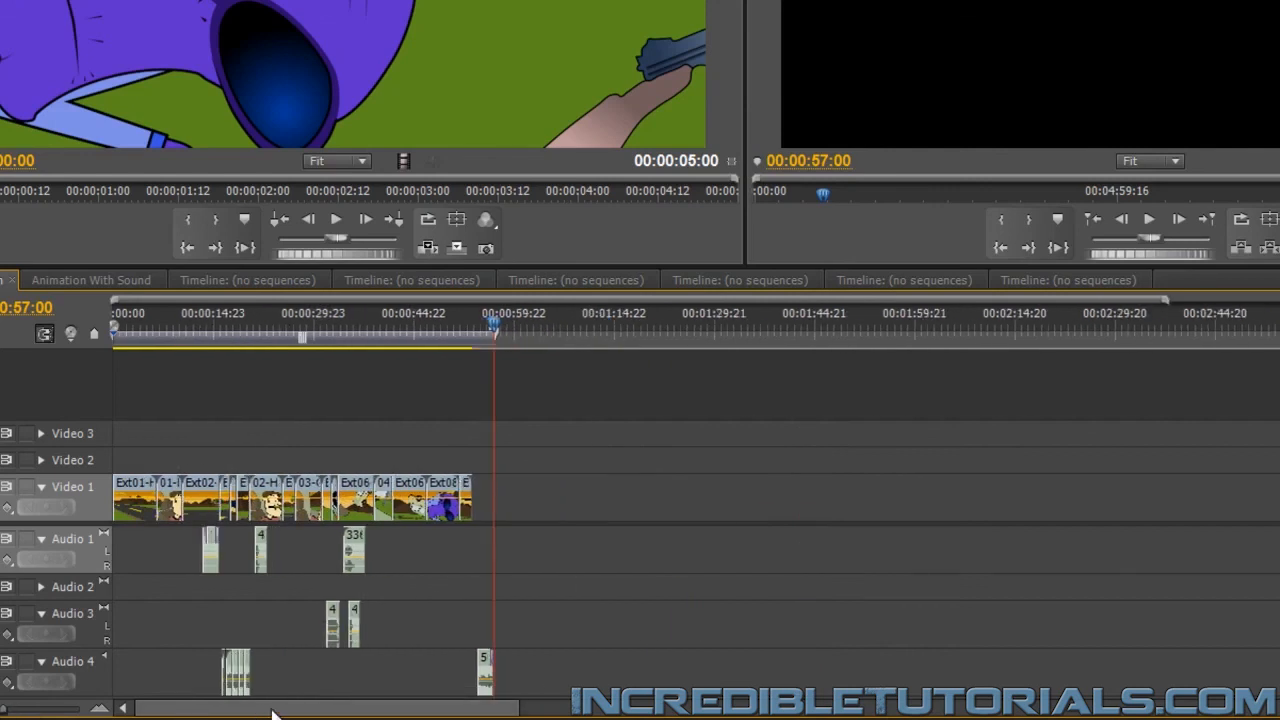
scroll(640, 610, down, 2)
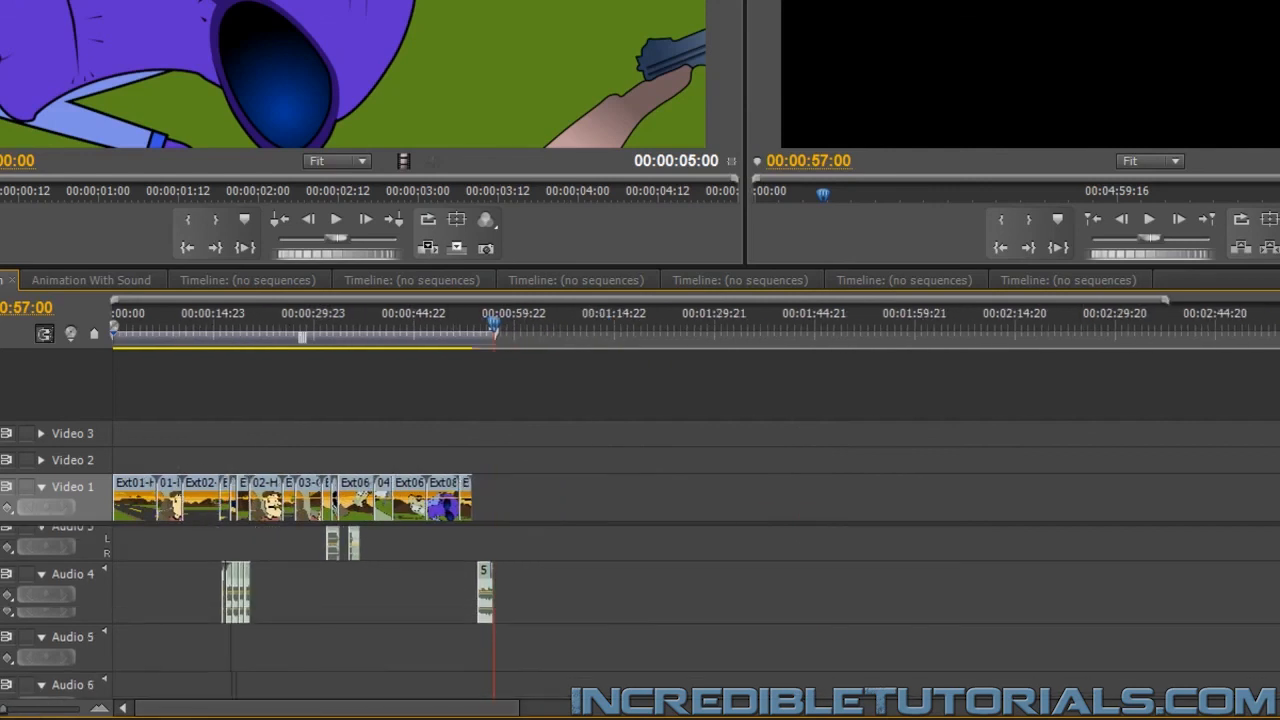
scroll(640, 610, down, 2)
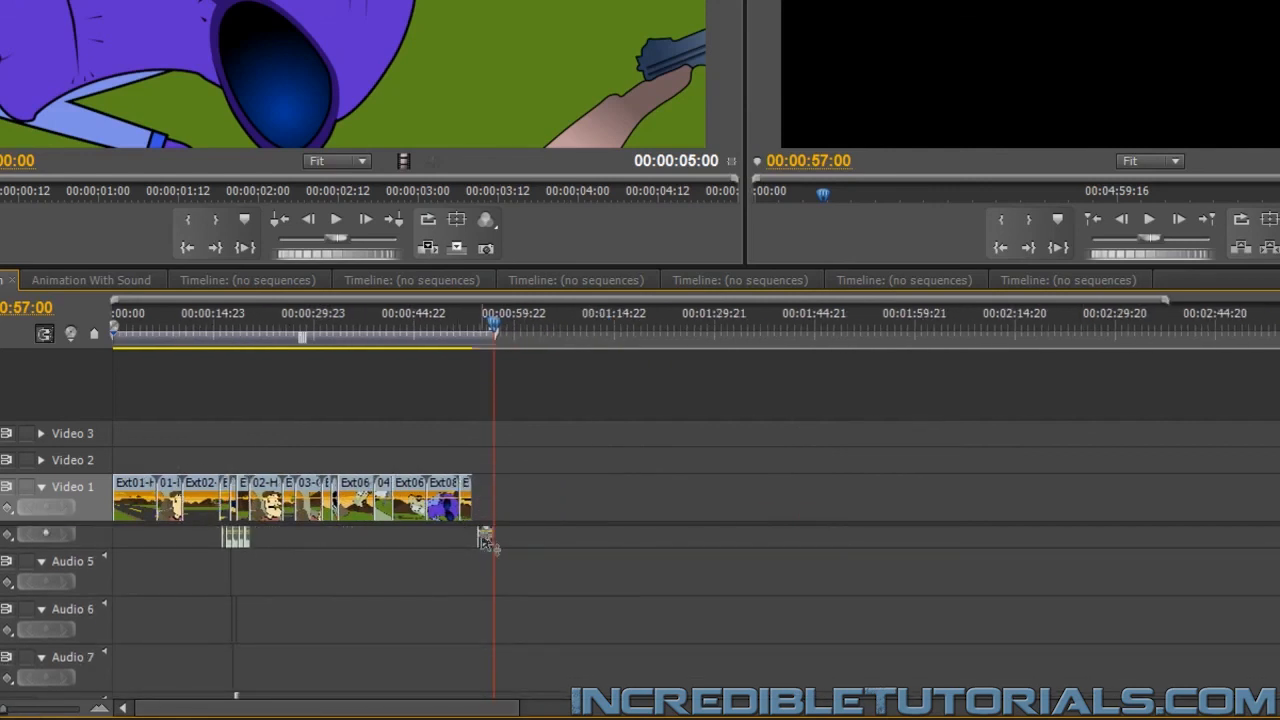
drag(483, 540, 486, 578)
scroll(570, 550, up, 1)
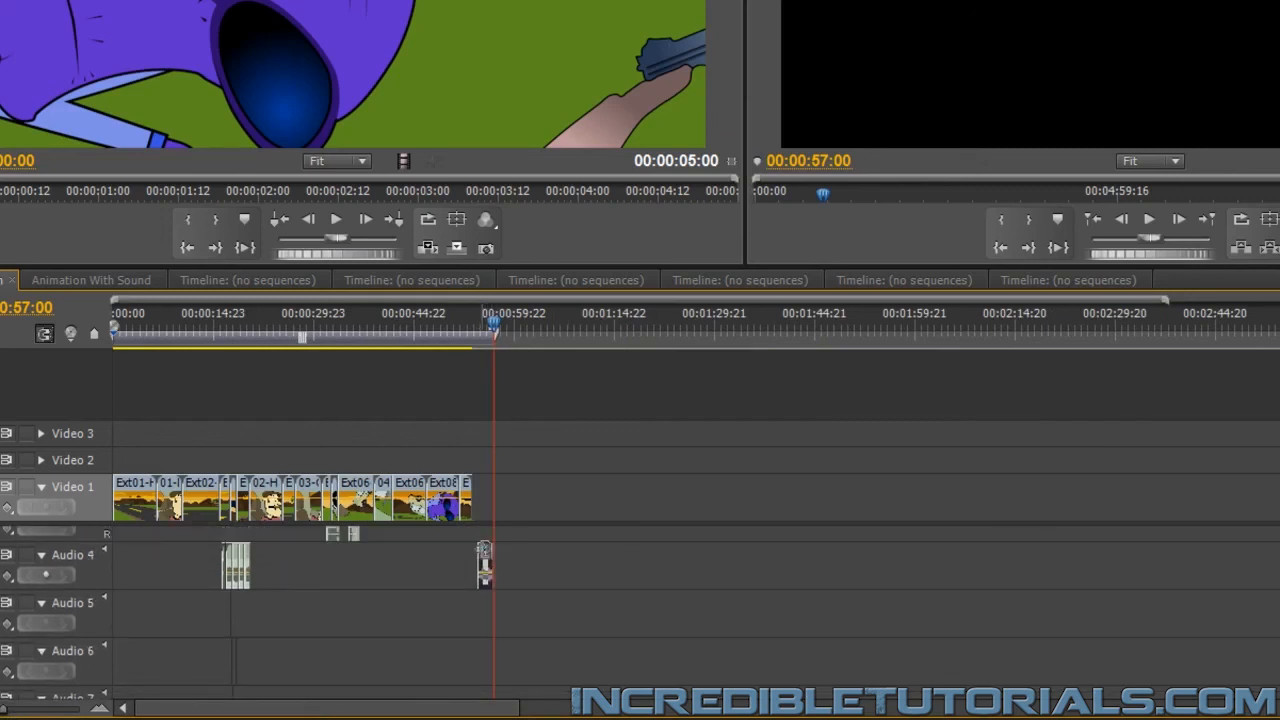
drag(486, 560, 468, 698)
scroll(640, 612, down, 4)
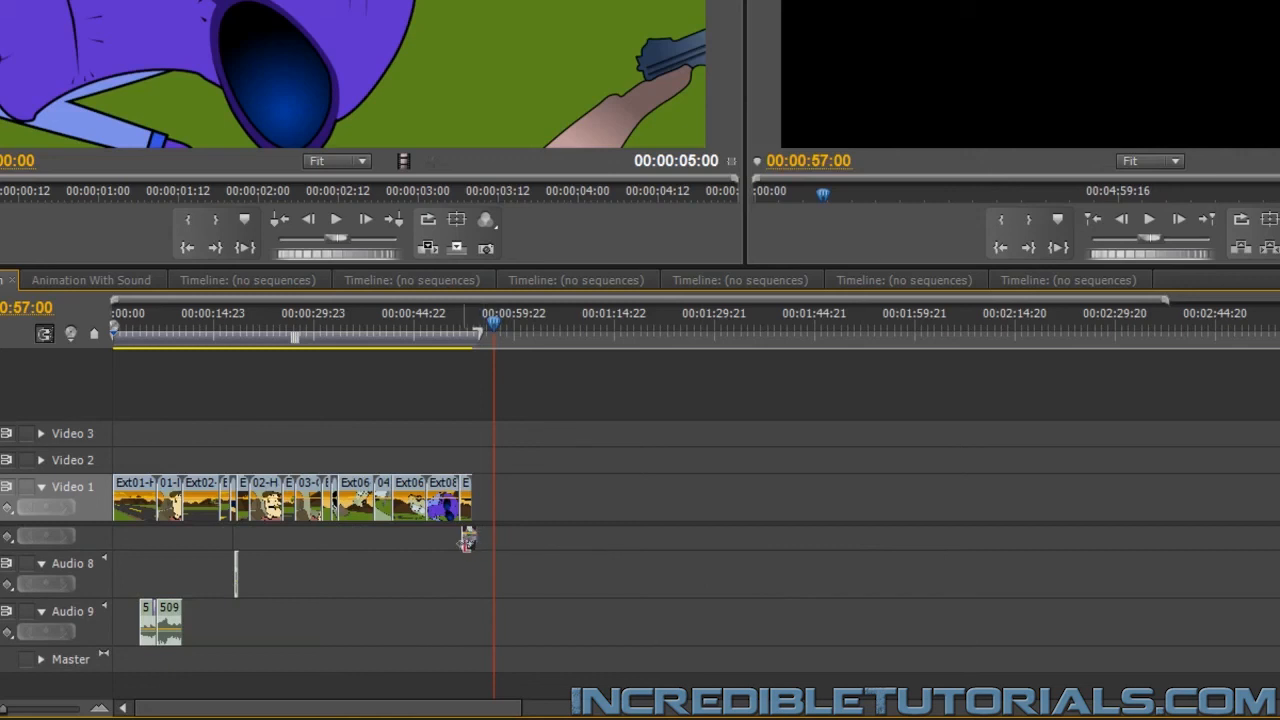
scroll(468, 537, up, 1)
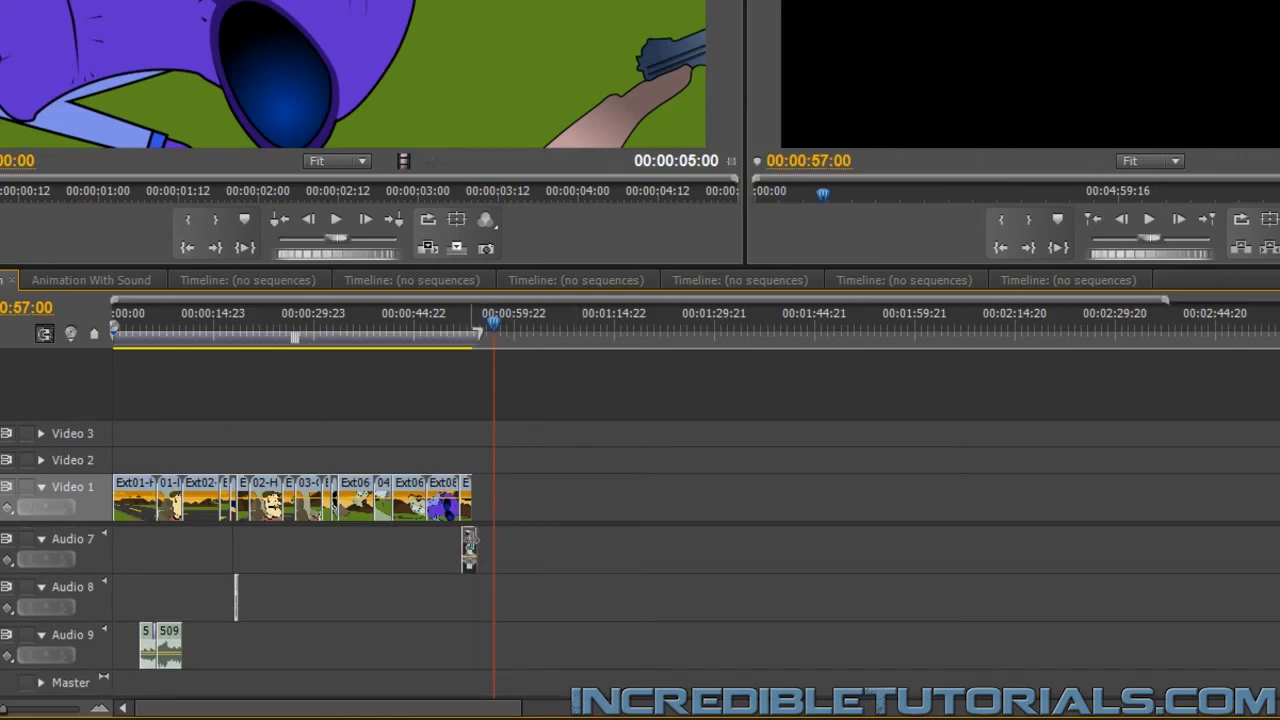
drag(470, 548, 215, 665)
Align the copied driving sound on Audio 9 with the start of the first Ext03 clip and preview from 00:00:16:01
drag(3, 710, 25, 712)
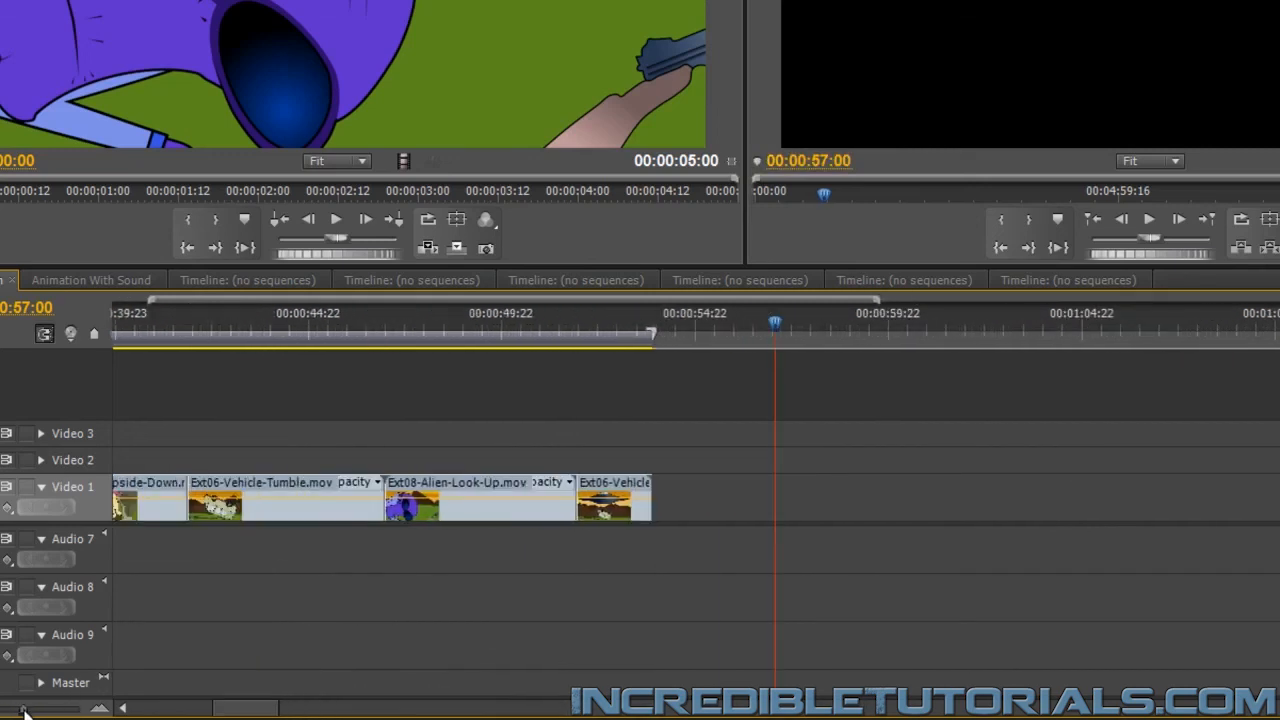
scroll(390, 655, up, 8)
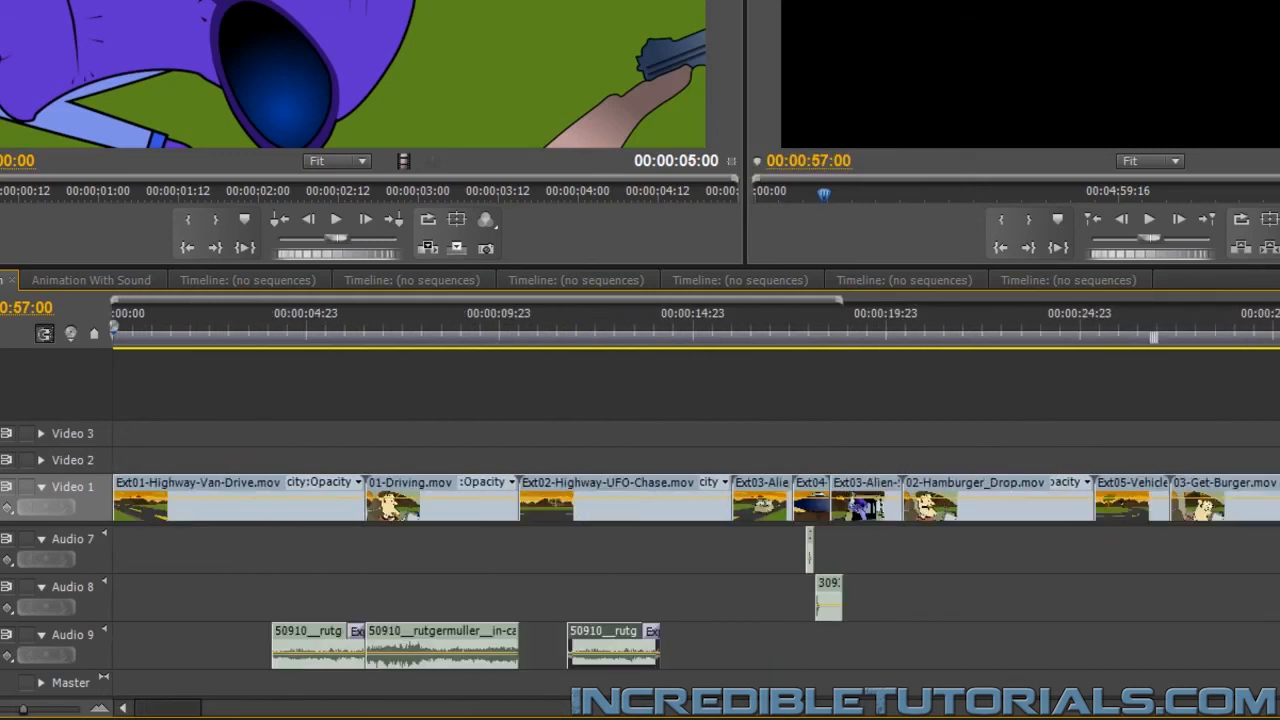
click(576, 340)
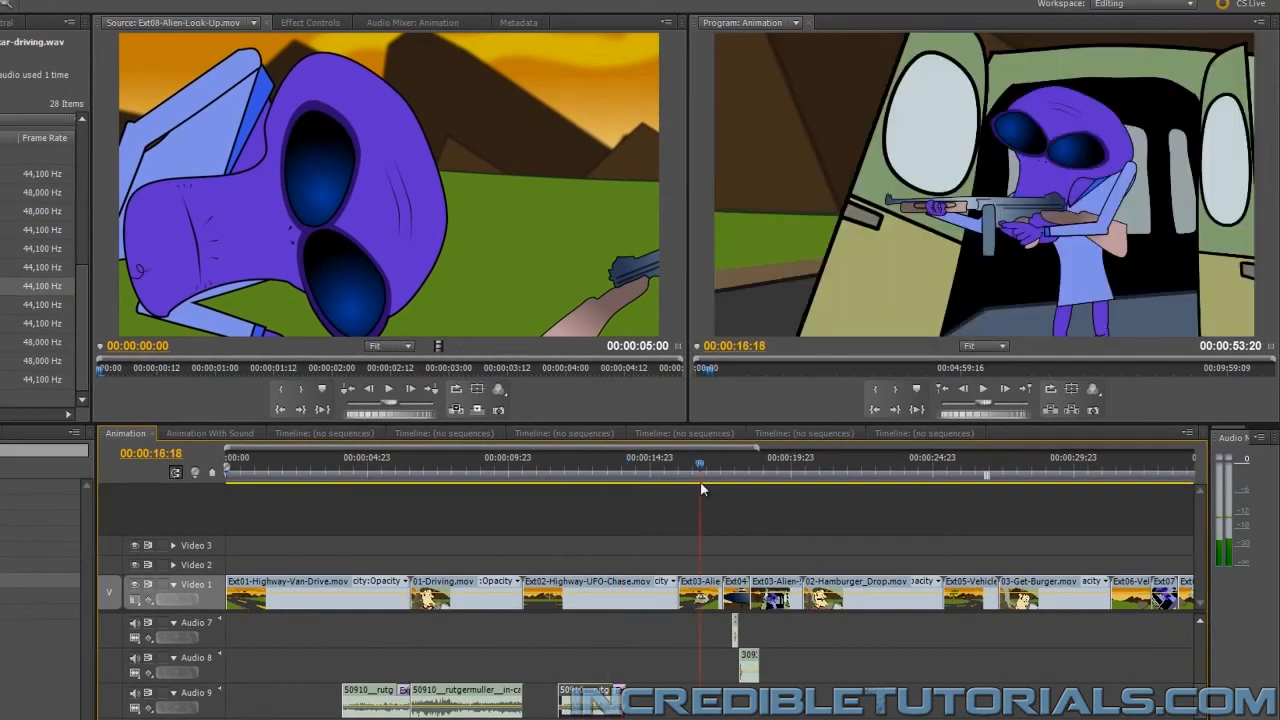
drag(579, 690, 742, 700)
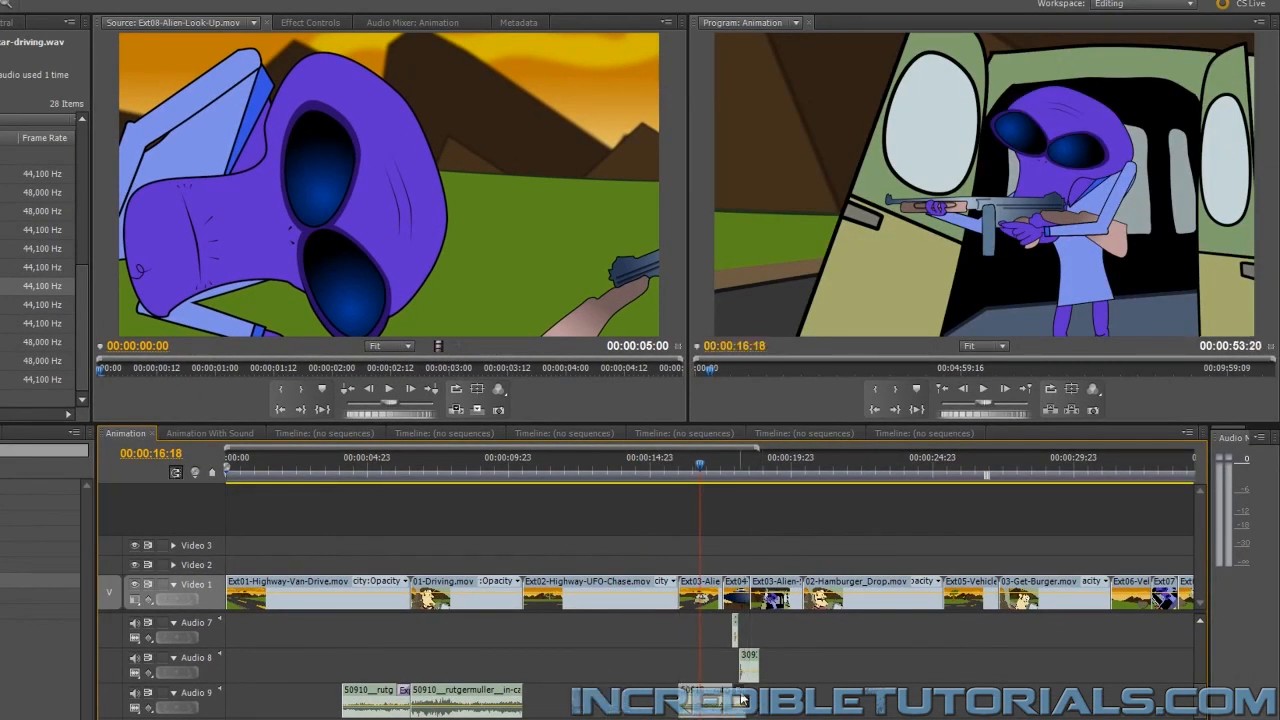
click(681, 475)
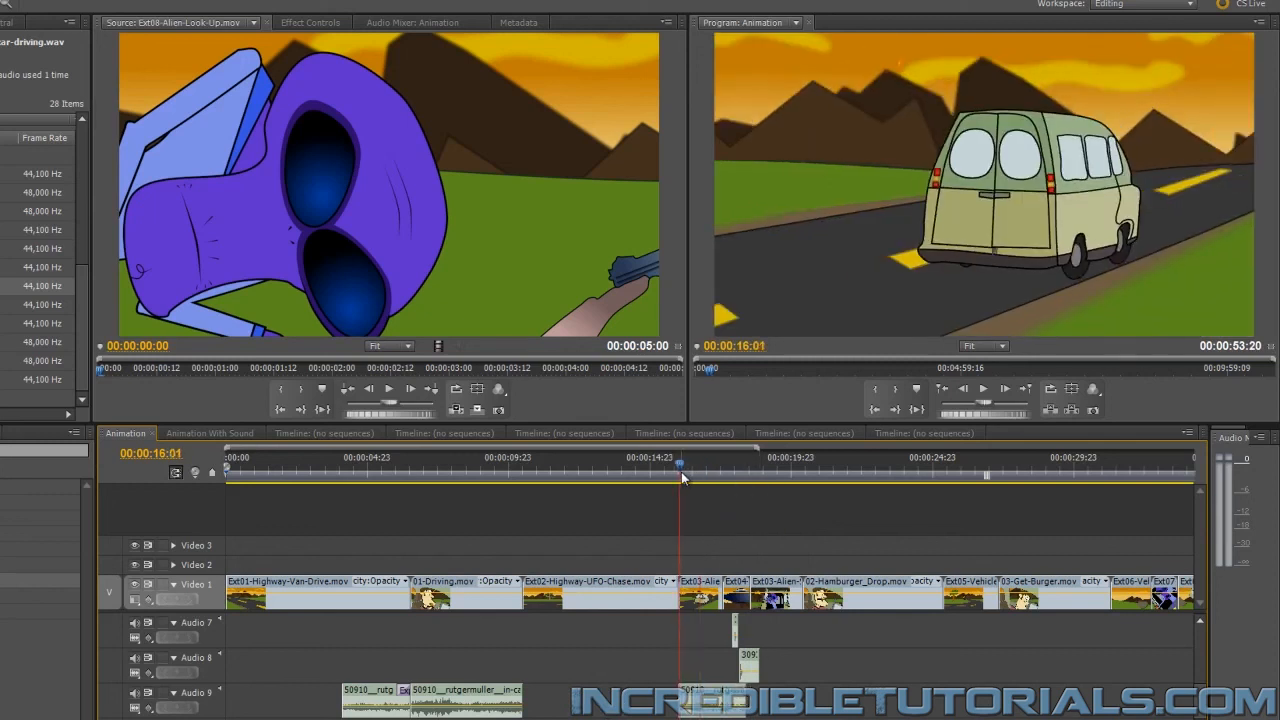
click(985, 389)
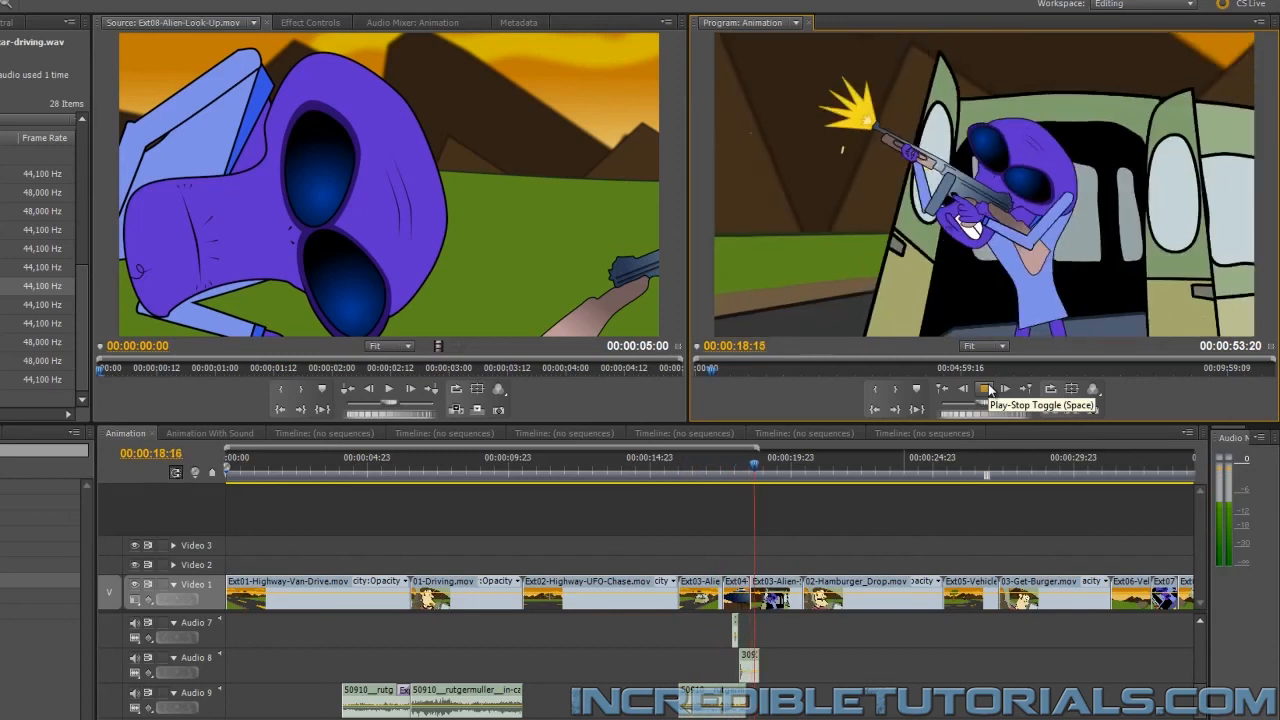
click(985, 389)
Extend the copied driving sound's end by 00:00:02:00 to meet the start of 02-Hamburger_Drop.mov, and preview the extended part
text(+200)
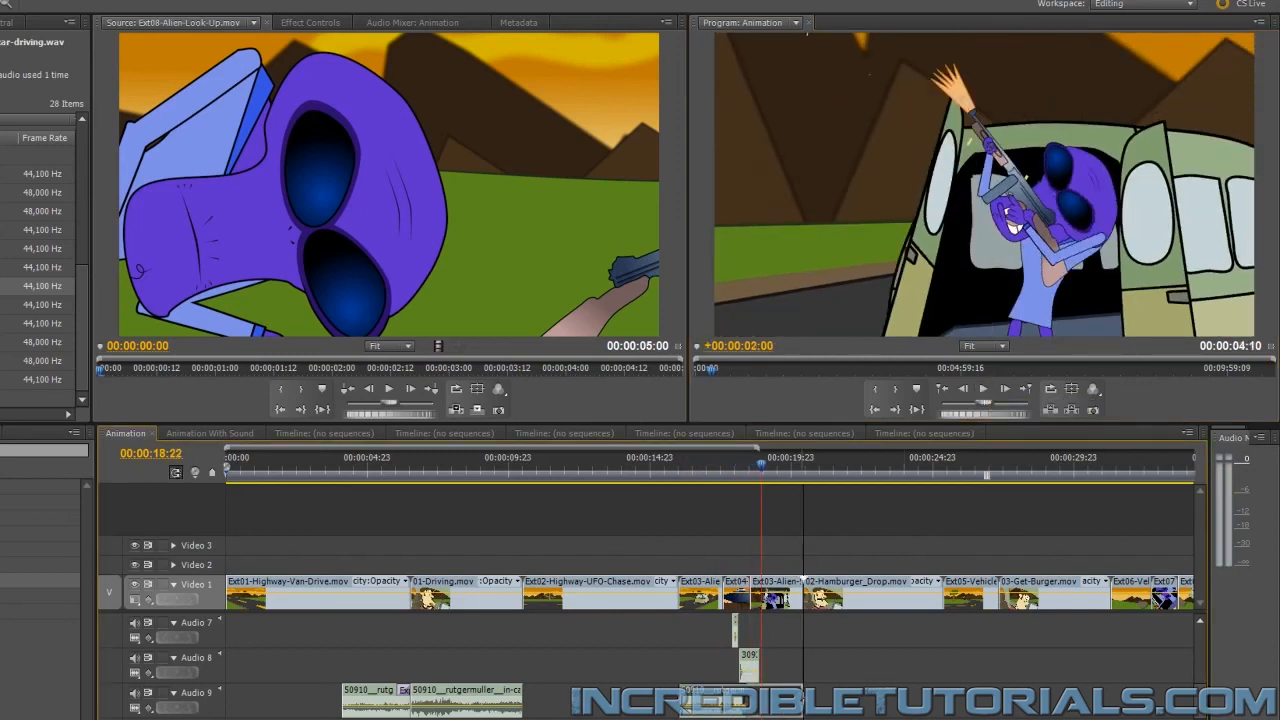
key(Return)
click(987, 393)
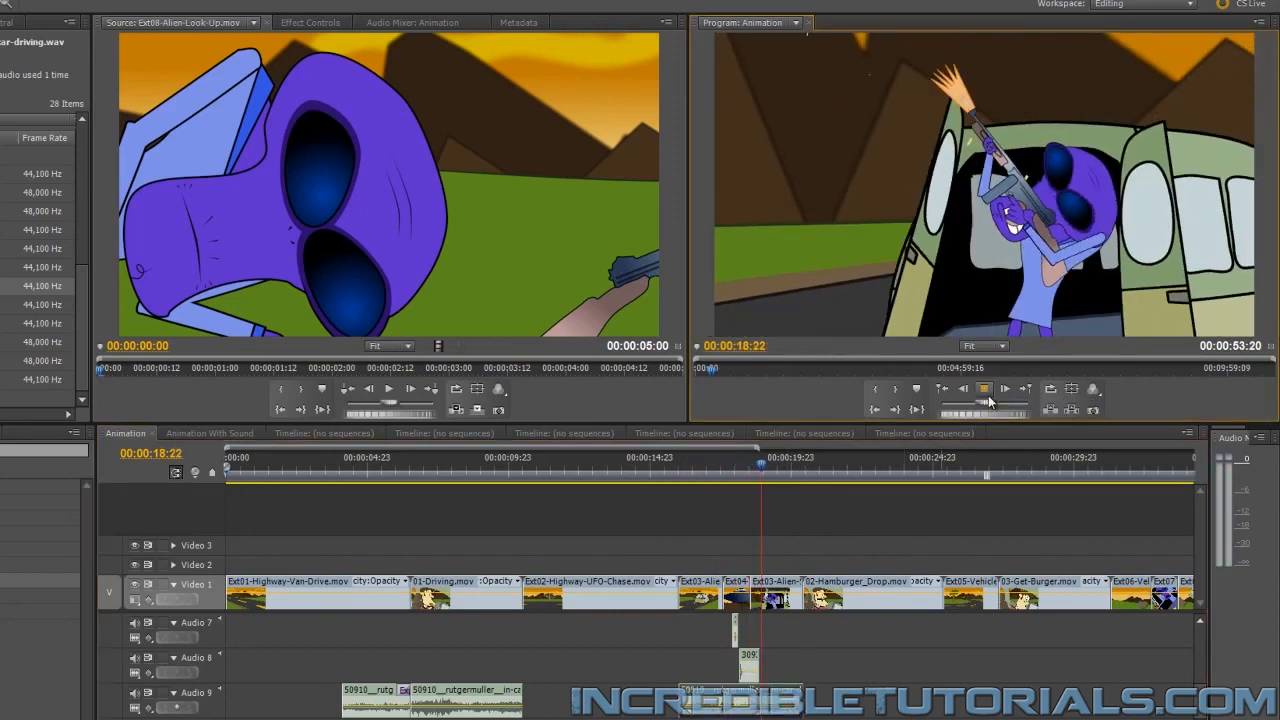
click(987, 395)
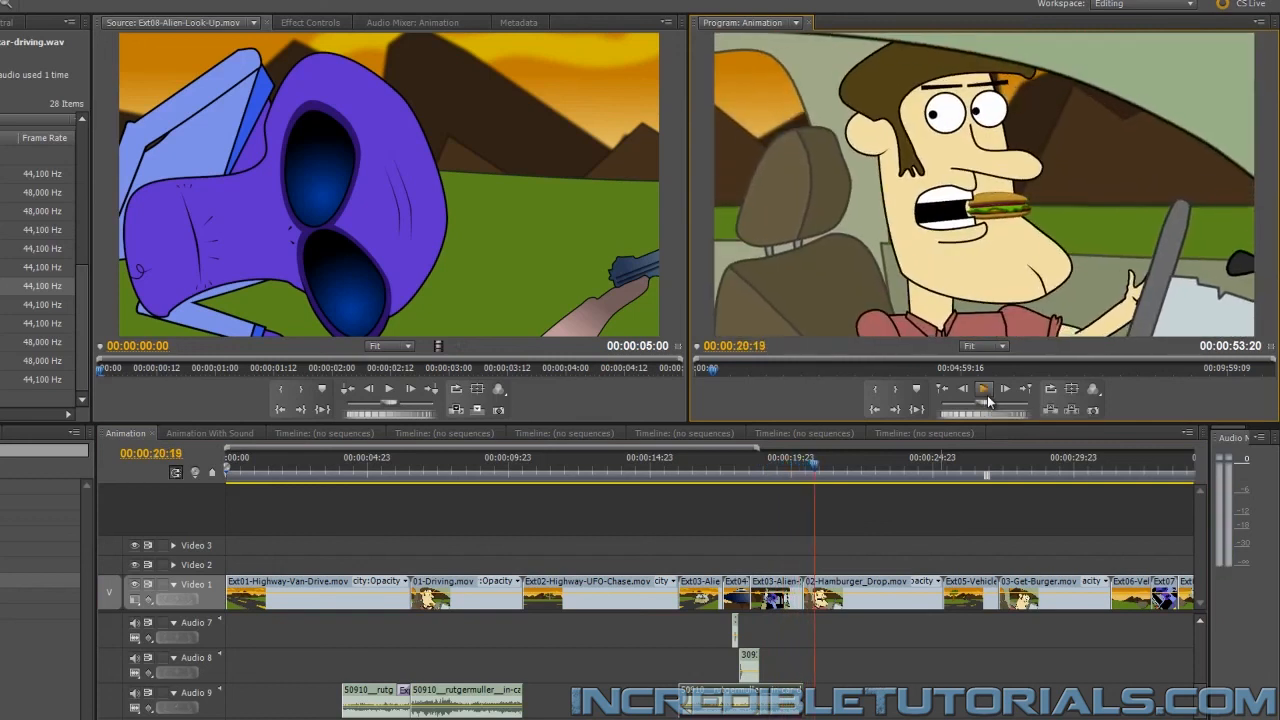
Copy the driving sound under 01-Driving.mov and paste the duplicate beyond the end of the video
click(455, 695)
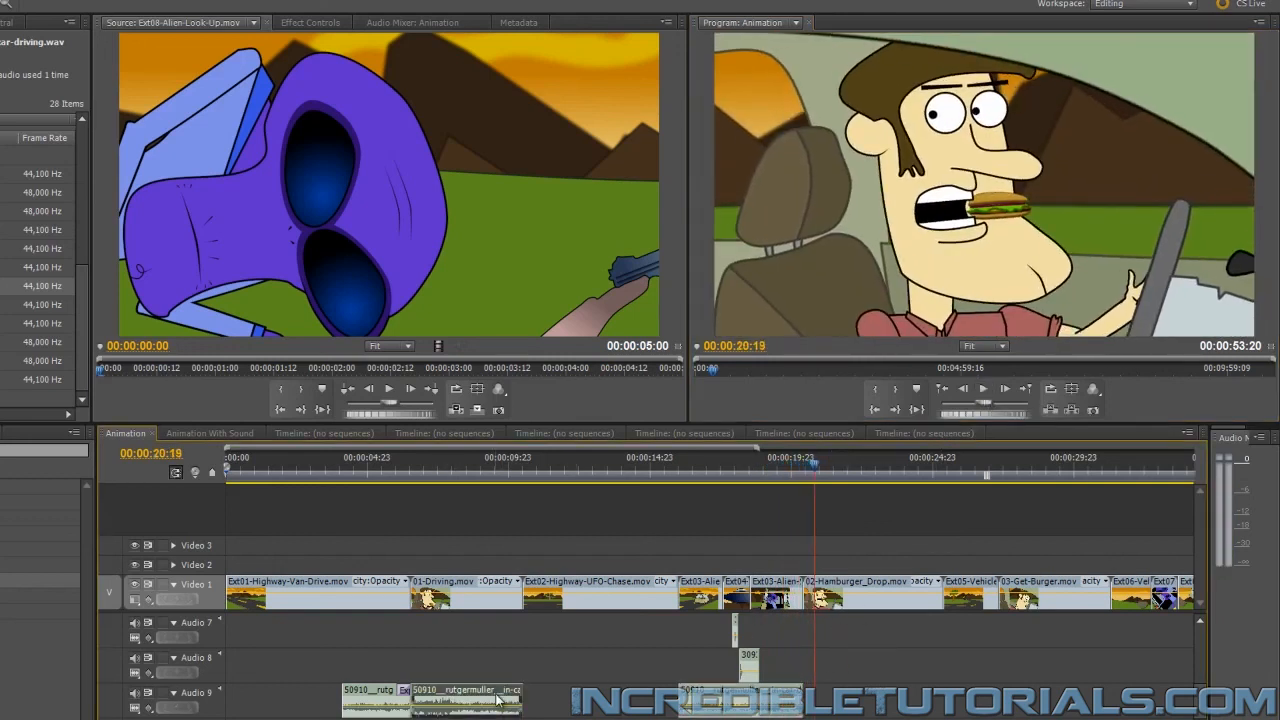
key(minus)
key(minus)
key(minus)
key(minus)
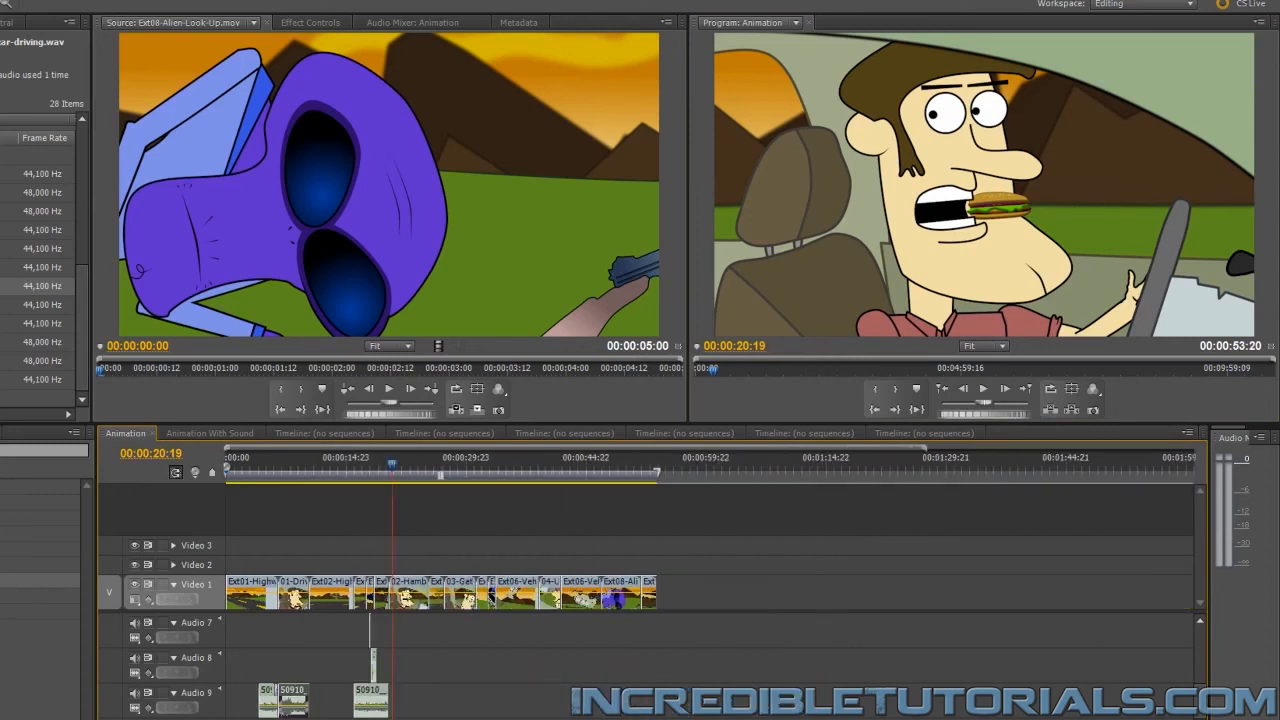
drag(711, 466, 742, 466)
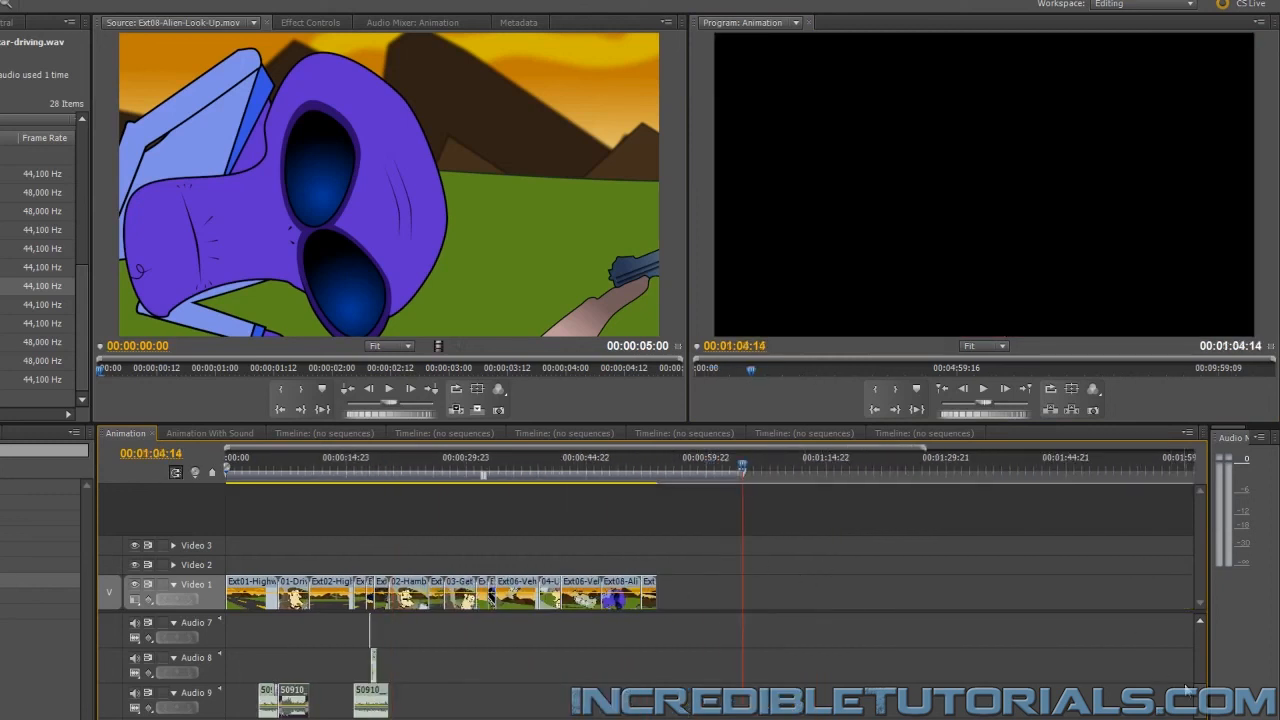
Move the pasted driving sound from Audio 4 down to Audio 9, directly after the piece under the Ext03 clips
scroll(1205, 661, up, 4)
click(720, 665)
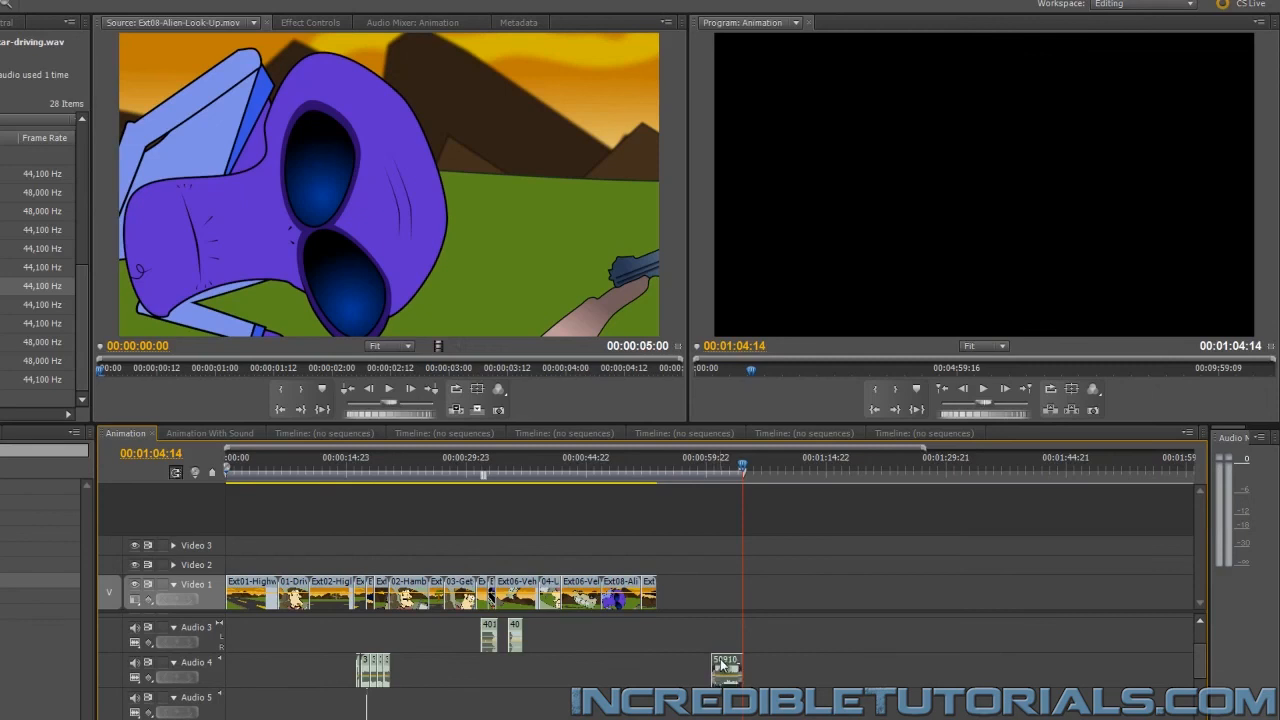
key(Delete)
scroll(1188, 678, down, 3)
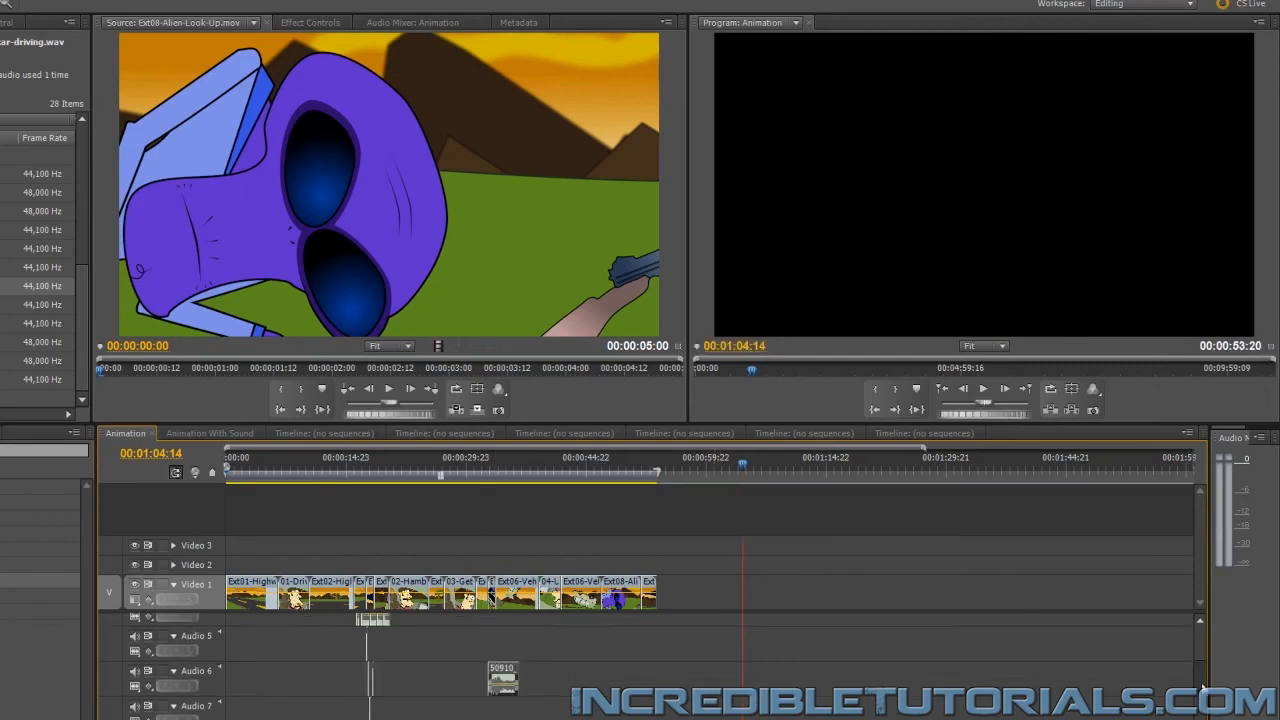
click(498, 629)
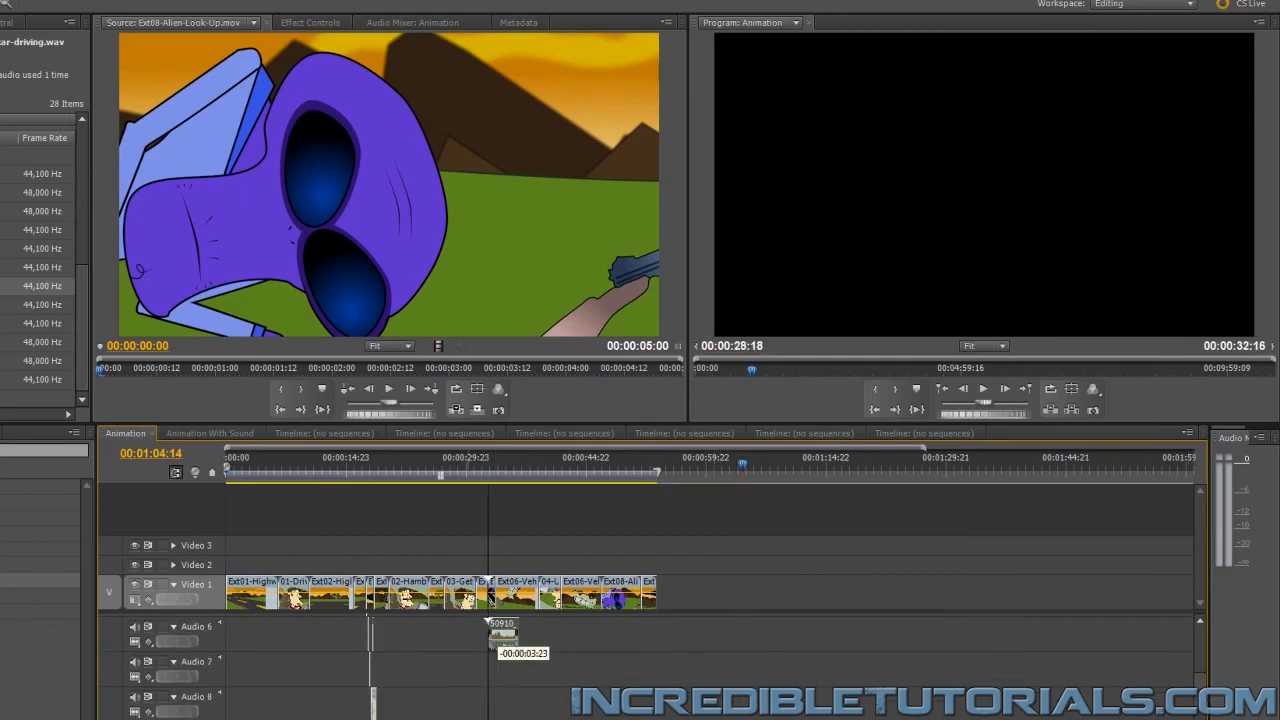
key(Delete)
drag(1200, 692, 1203, 715)
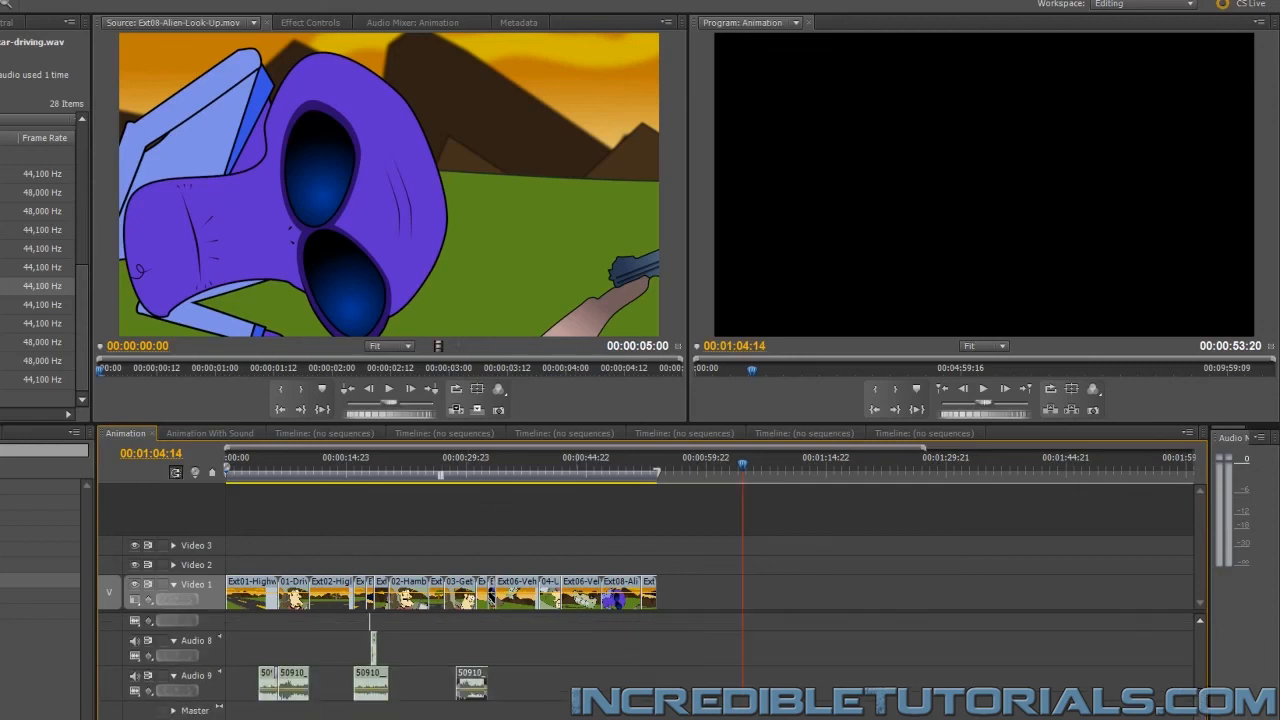
mouse_move(474, 678)
mouse_down()
mouse_move(406, 682)
mouse_move(470, 680)
mouse_up()
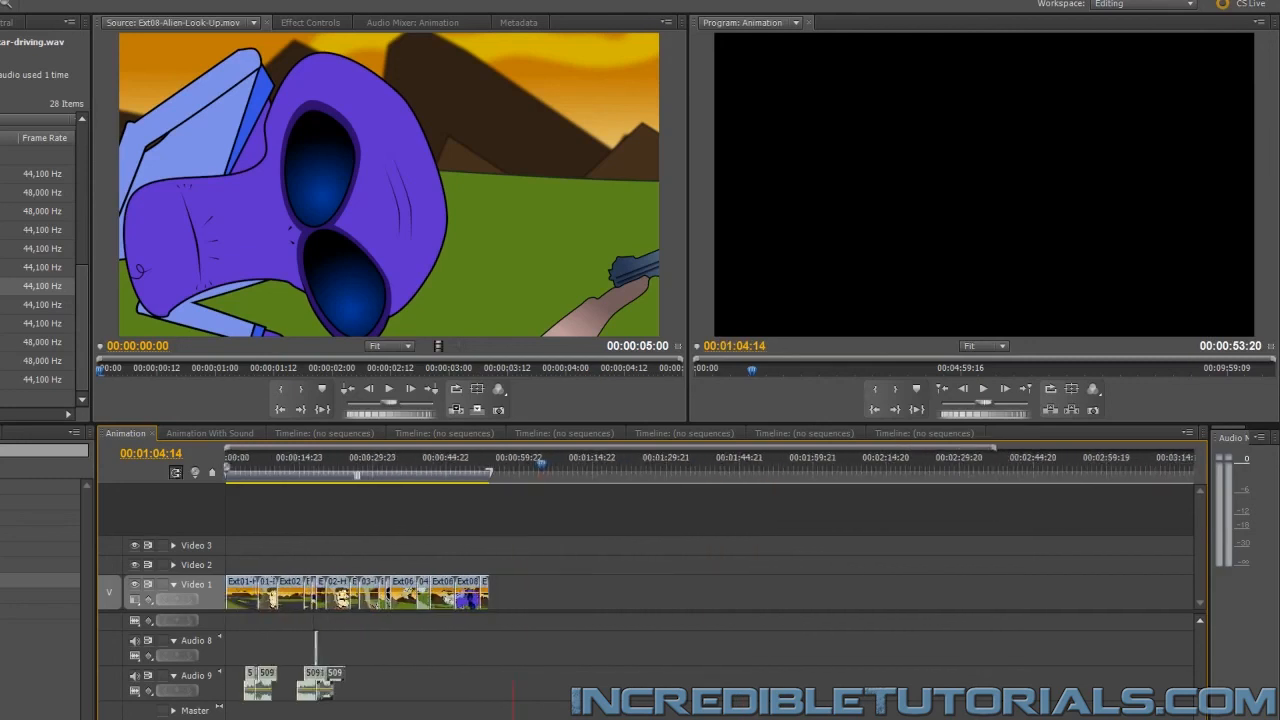
Extend the last driving sound on Audio 9 to the start of 03-Get-Burger.mov and preview from 00:00:20:11
key(=)
key(=)
key(=)
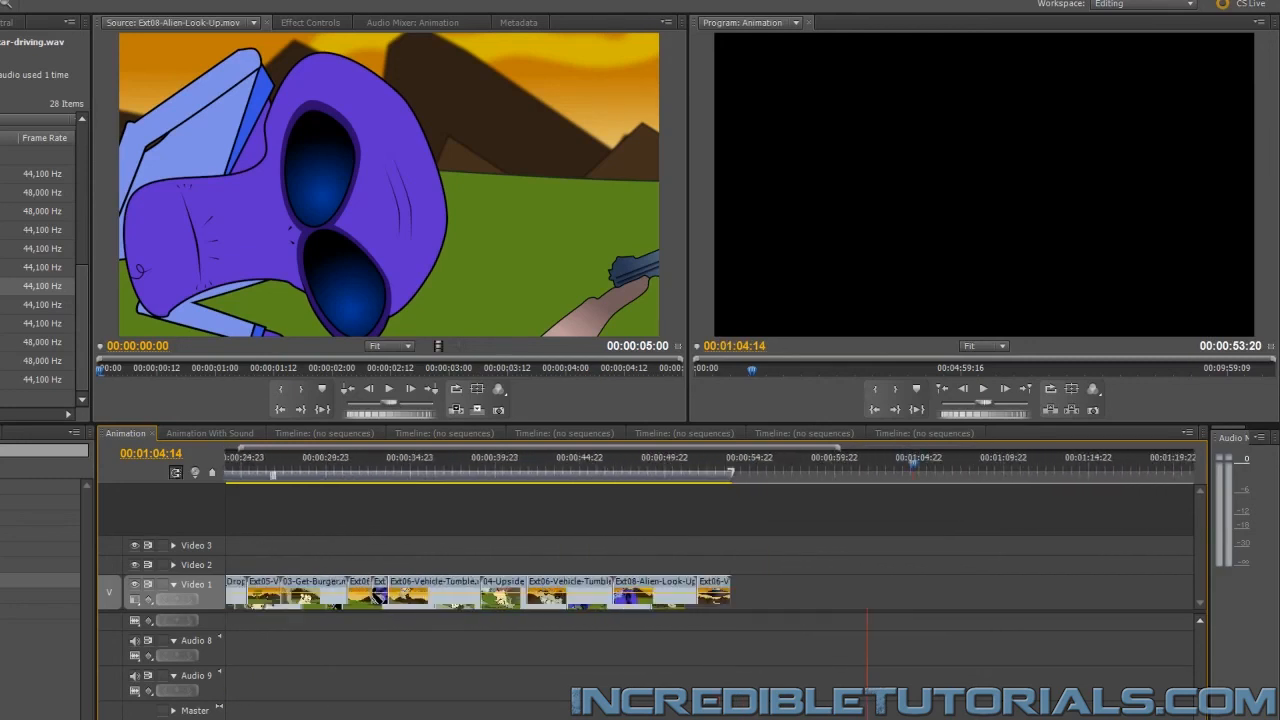
scroll(628, 600, left, 3)
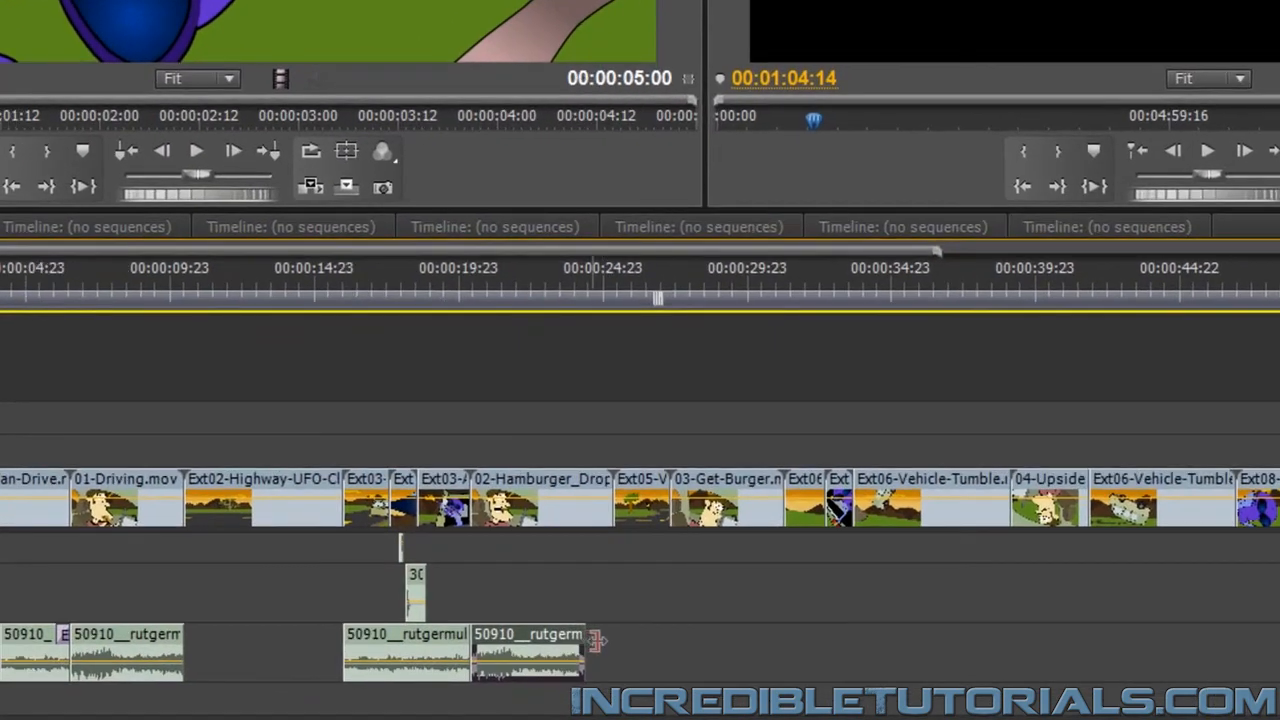
drag(620, 678, 668, 644)
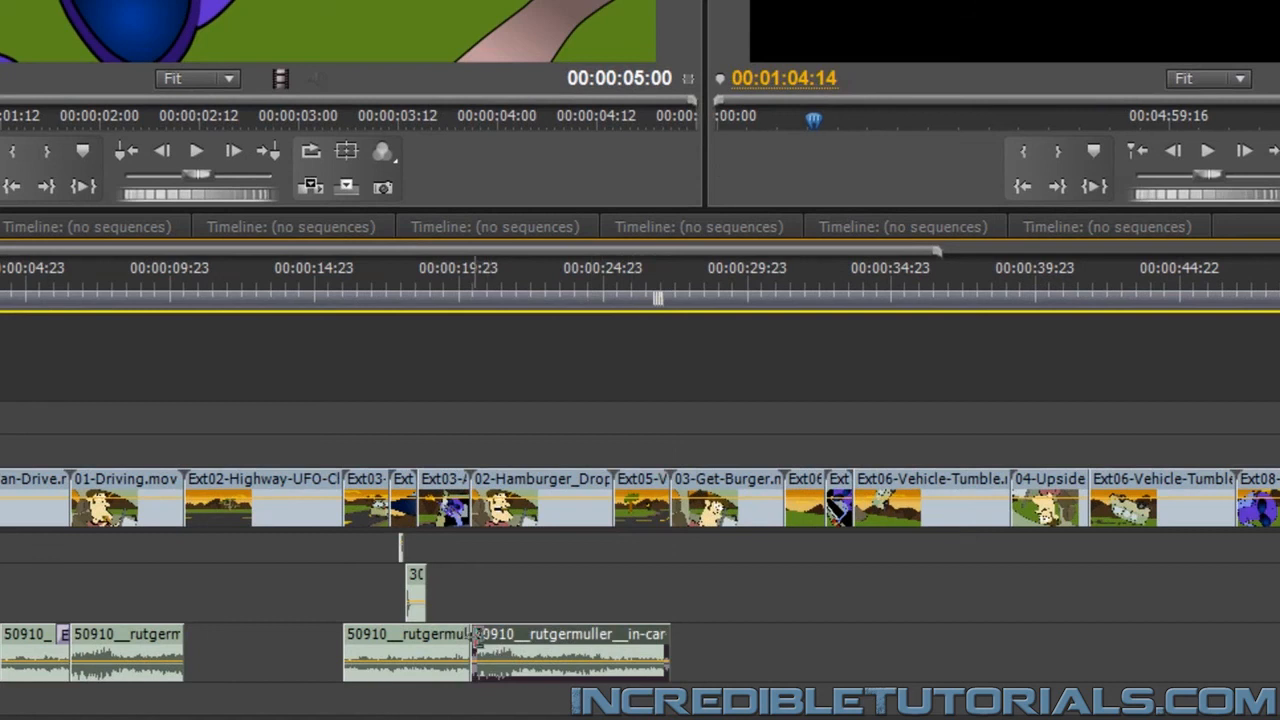
drag(476, 640, 516, 638)
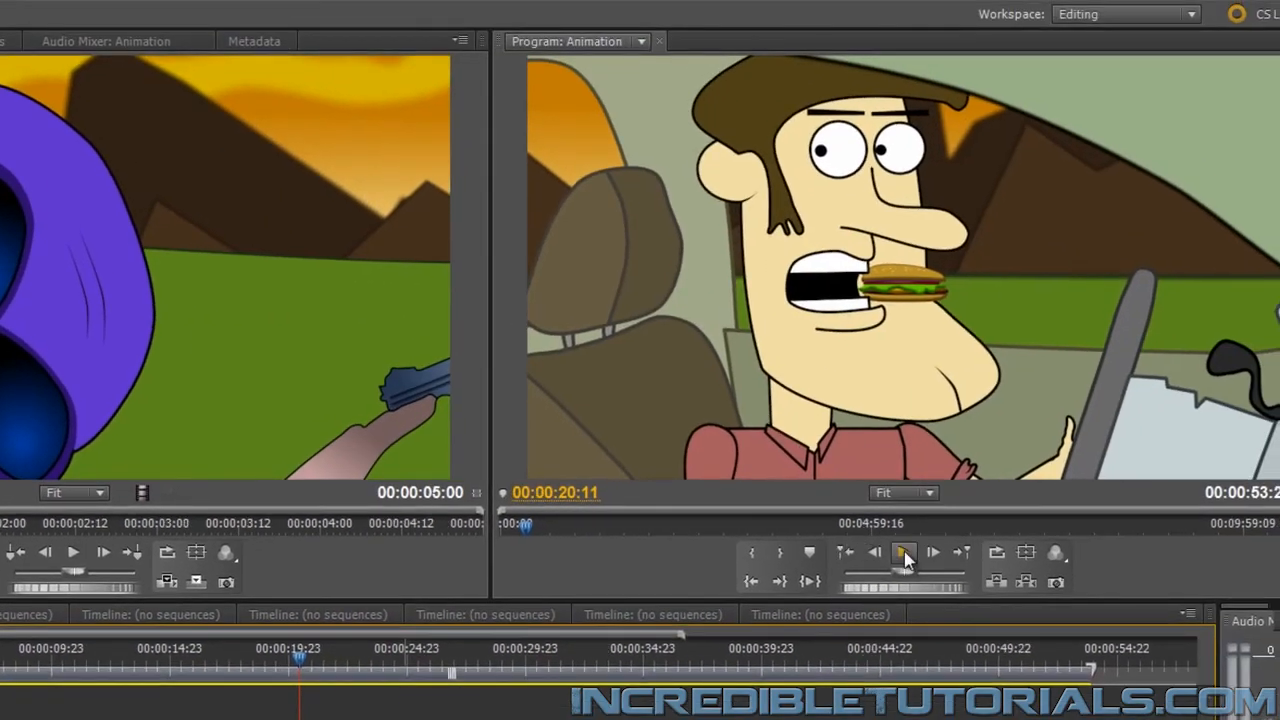
click(927, 520)
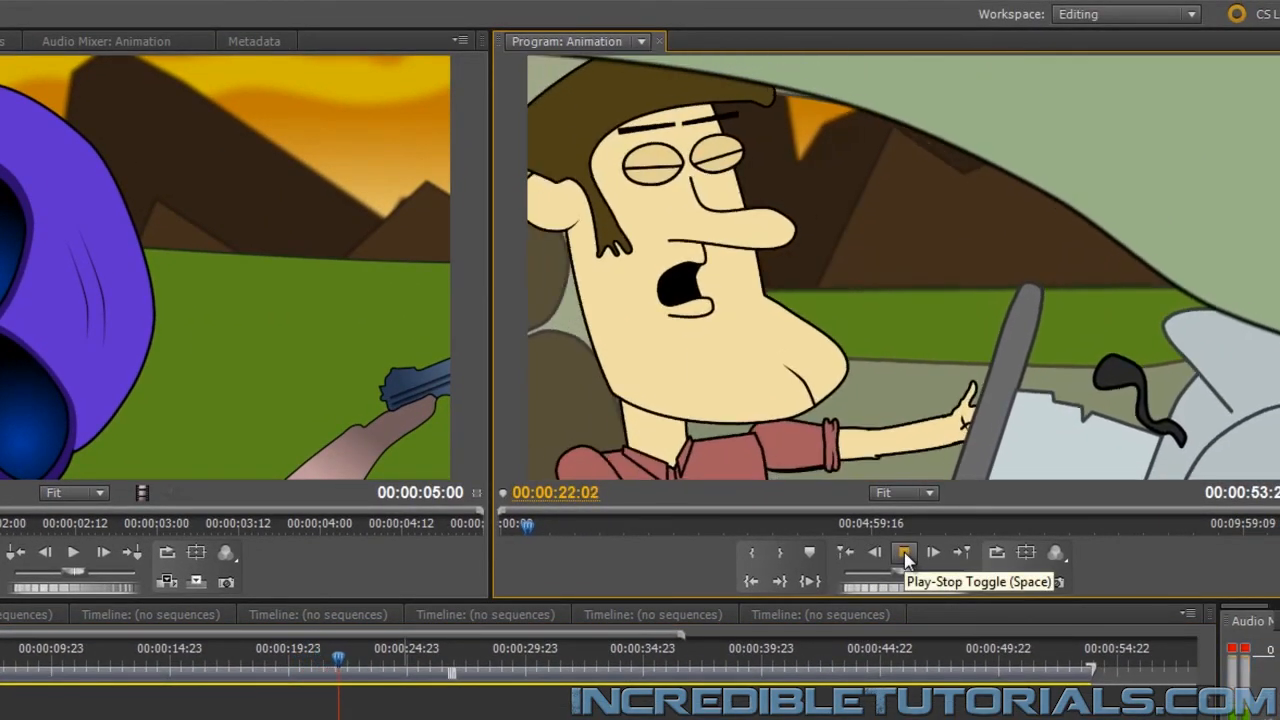
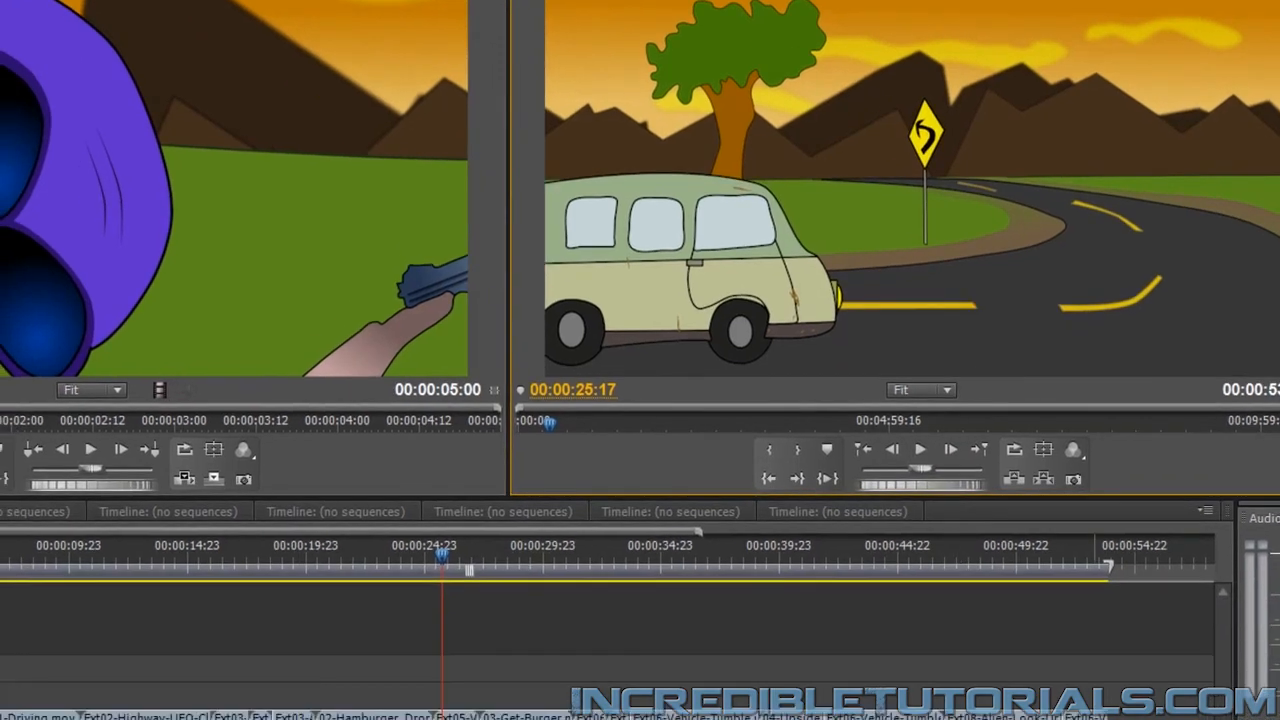
Paste a duplicate of the copied driving sound beyond the end of the video
click(1123, 657)
drag(1123, 657, 1196, 657)
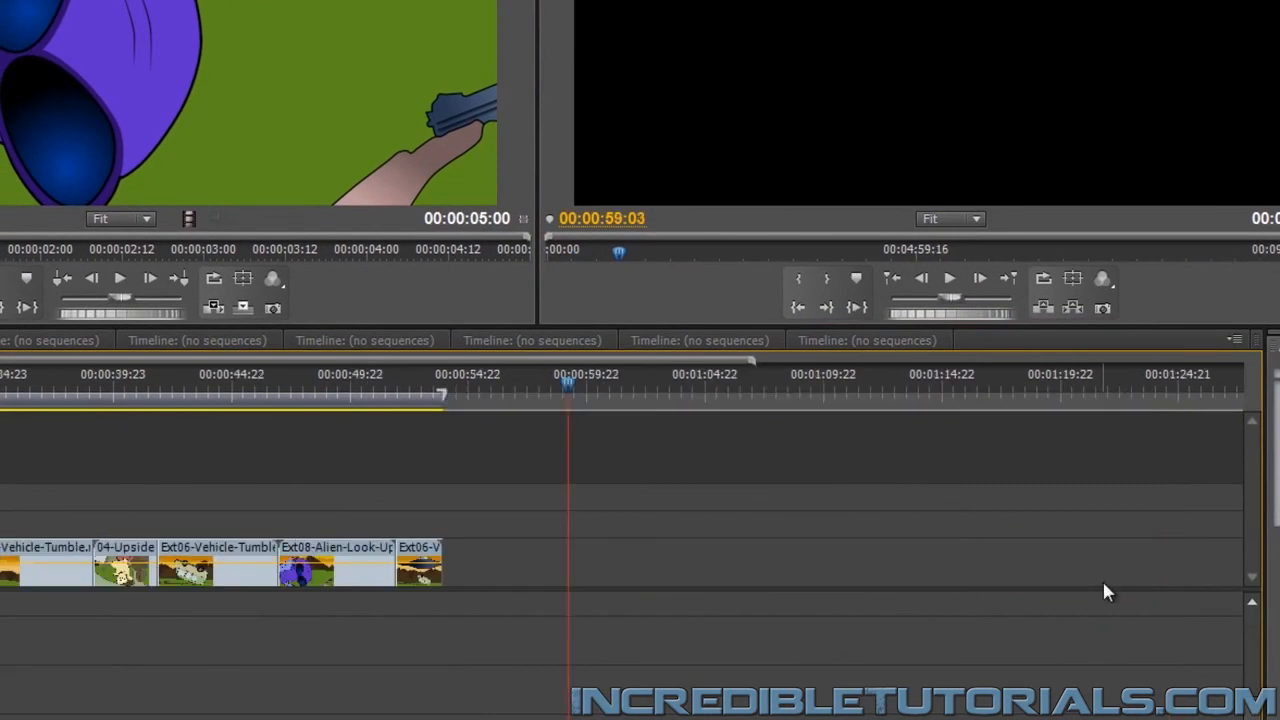
key(alt+bracketright)
drag(1252, 715, 1270, 636)
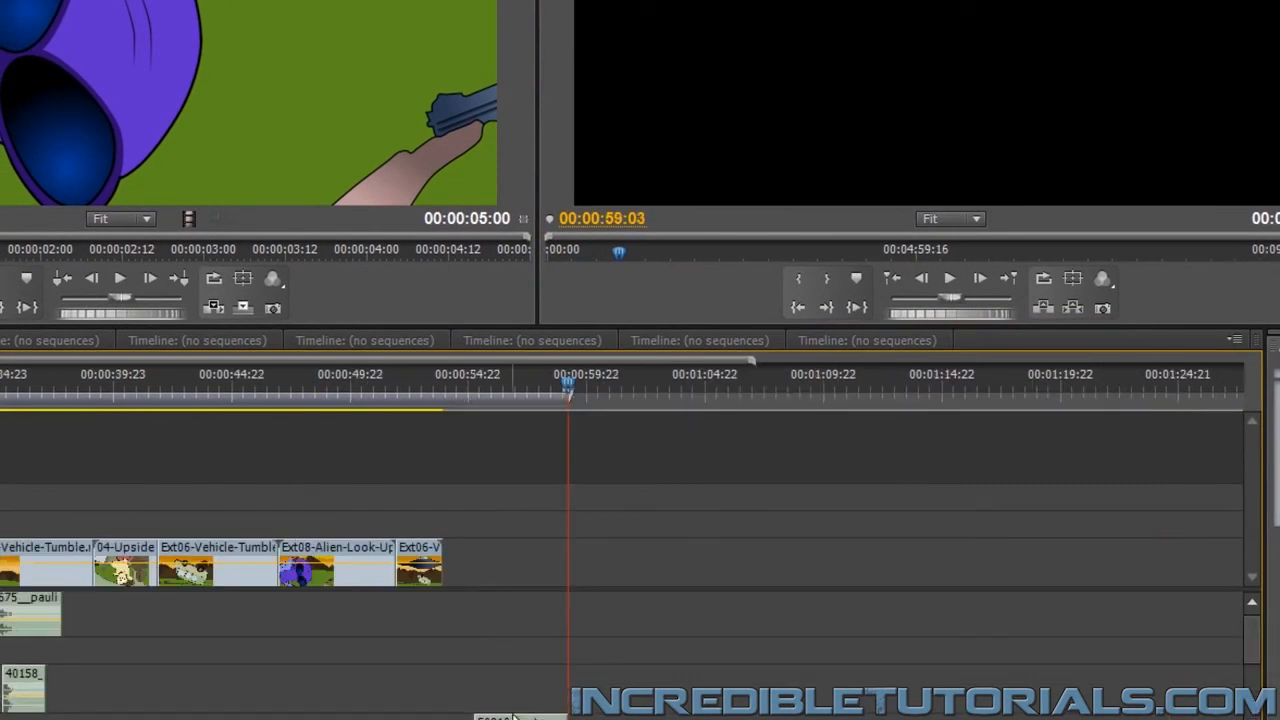
Move the pasted driving sound down to Audio 9, aligned under 03-Get-Burger.mov, and preview that part up to 00:00:33:00
drag(521, 718, 250, 719)
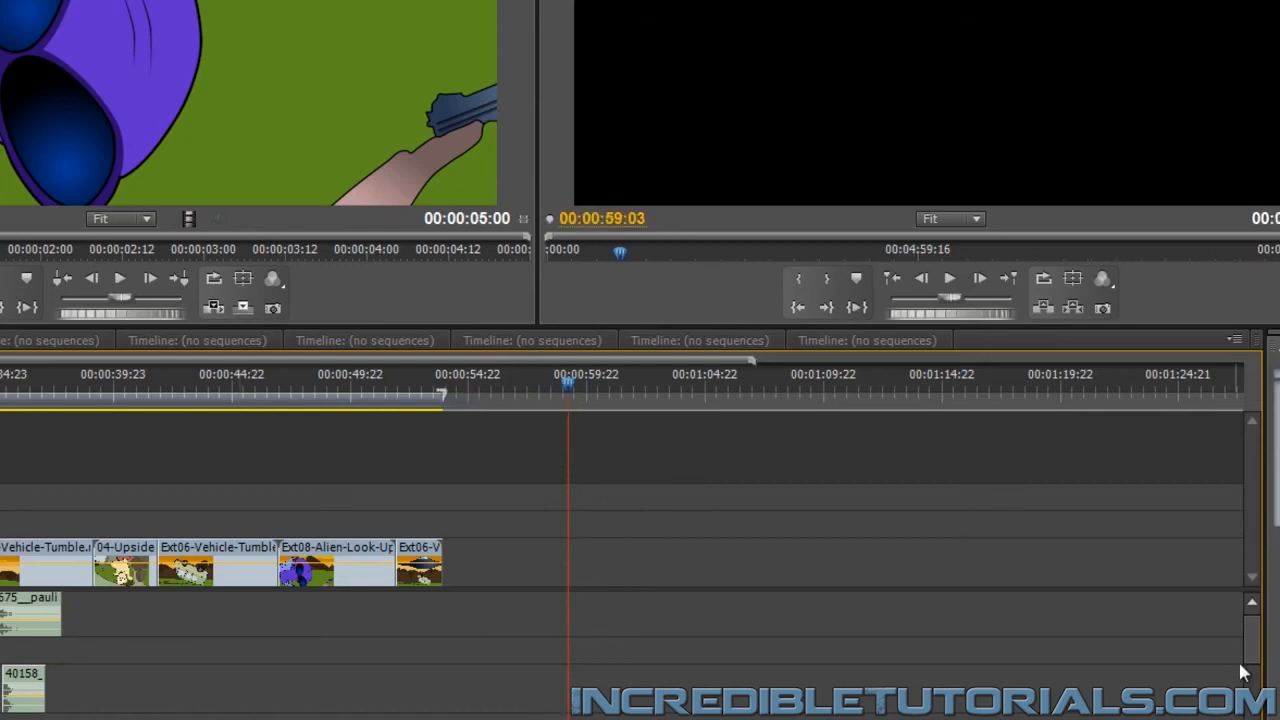
drag(1254, 652, 1250, 690)
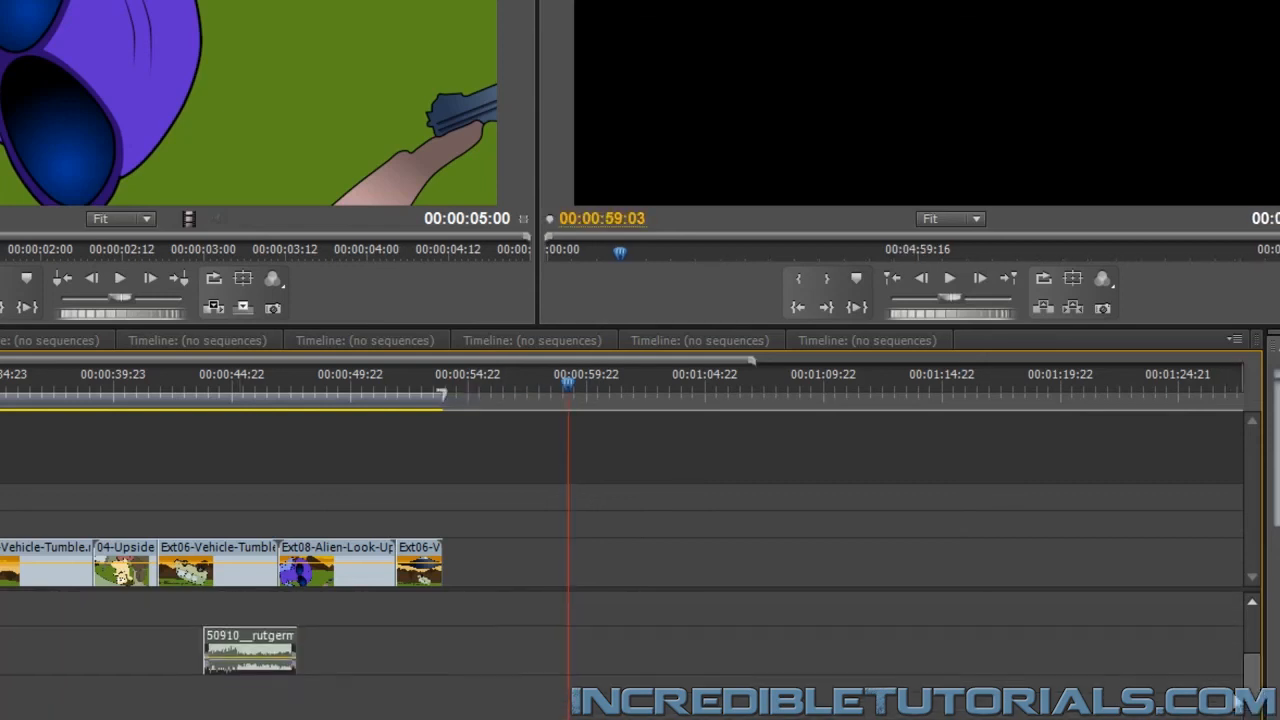
drag(247, 638, 228, 718)
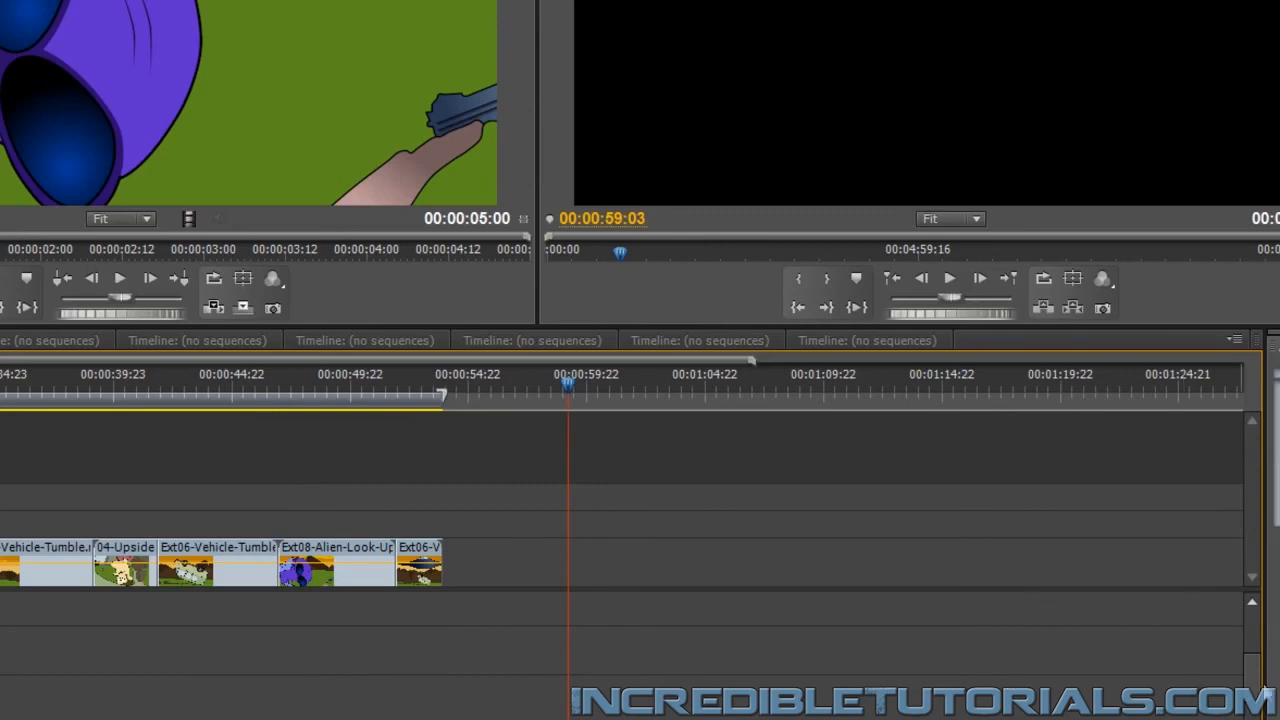
drag(1254, 686, 1254, 718)
scroll(620, 540, left, 4)
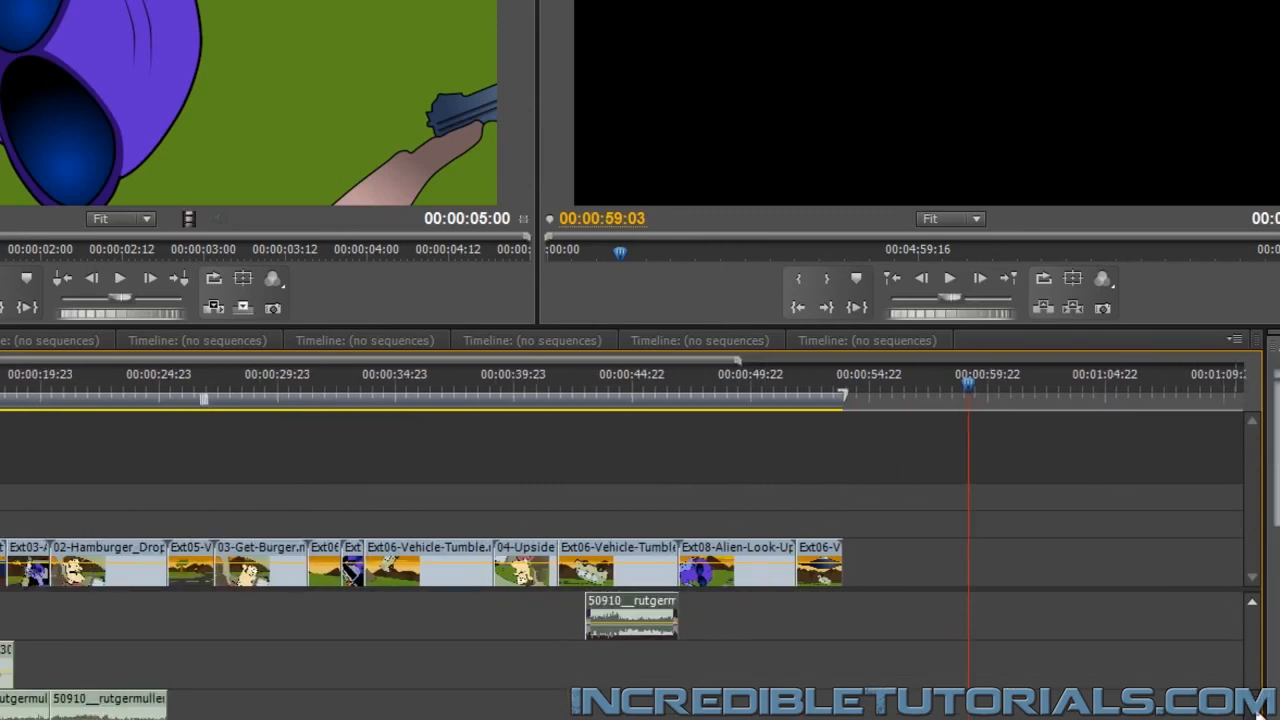
drag(632, 606, 287, 712)
drag(240, 385, 216, 386)
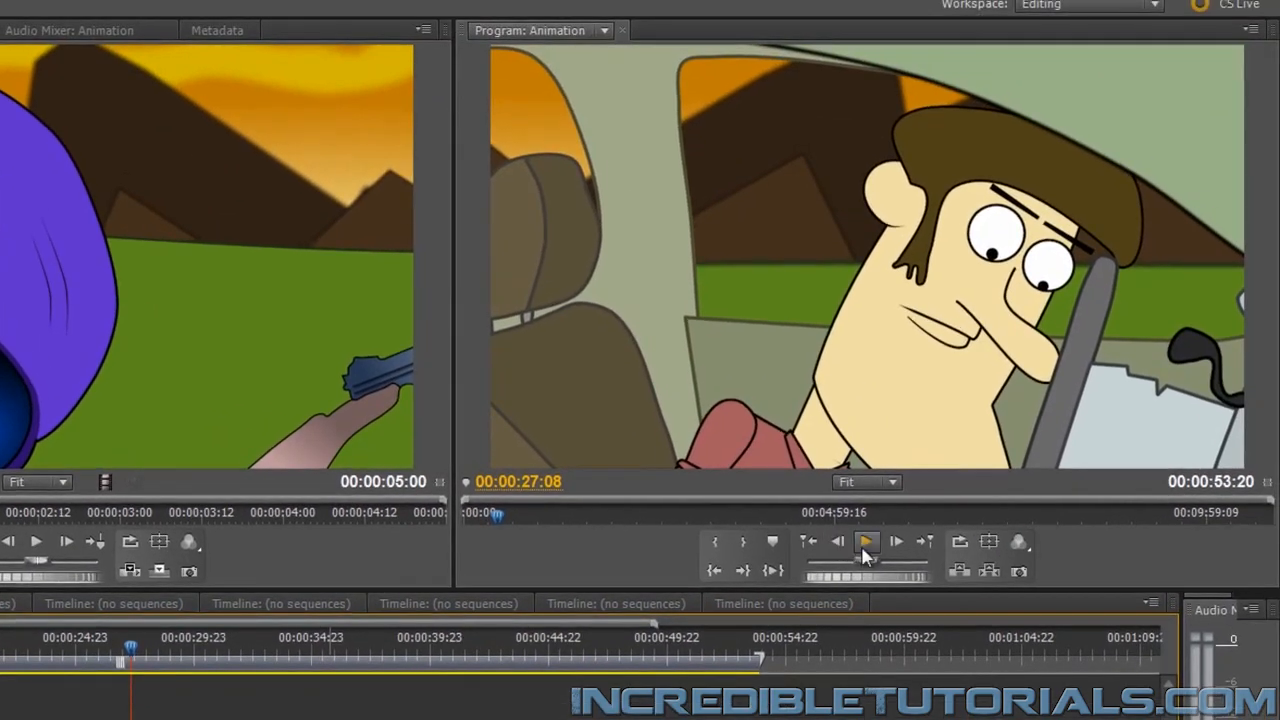
click(863, 549)
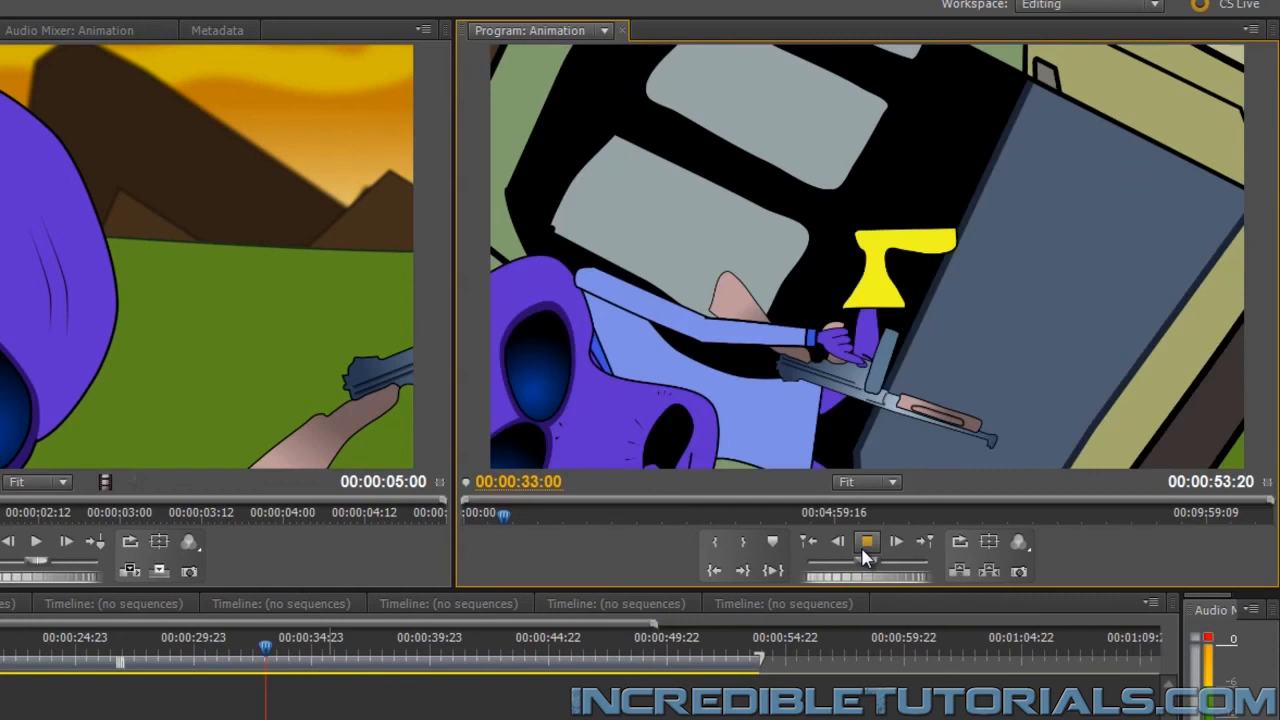
click(863, 549)
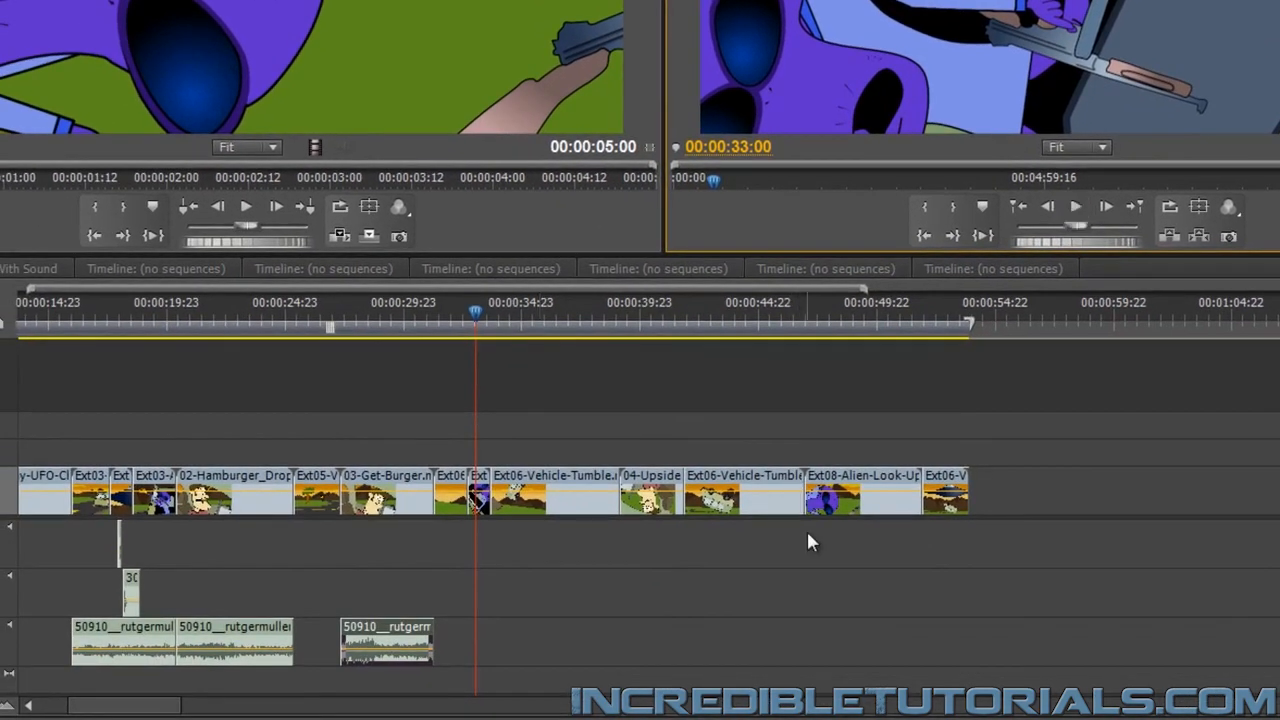
Copy the driving sound under the first Ext03 clips and paste the duplicate beyond the end of the video
click(96, 626)
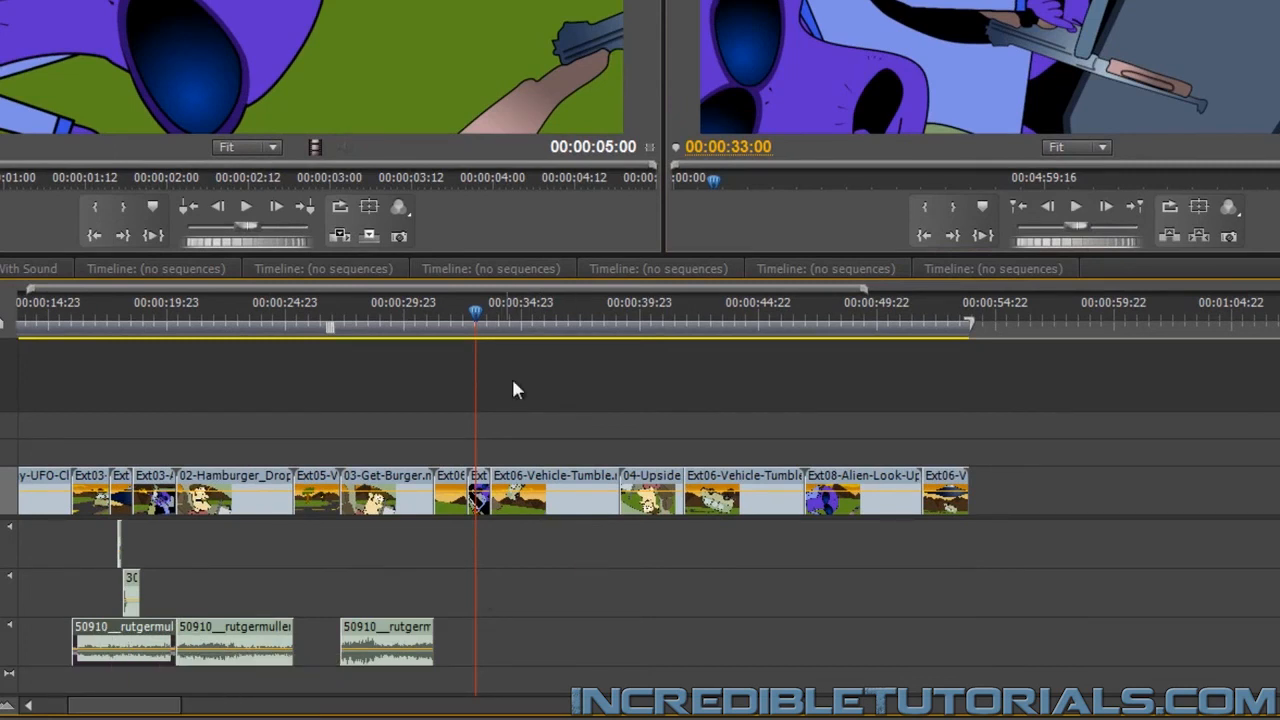
click(1051, 319)
key(ctrl+v)
scroll(1240, 600, up, 3)
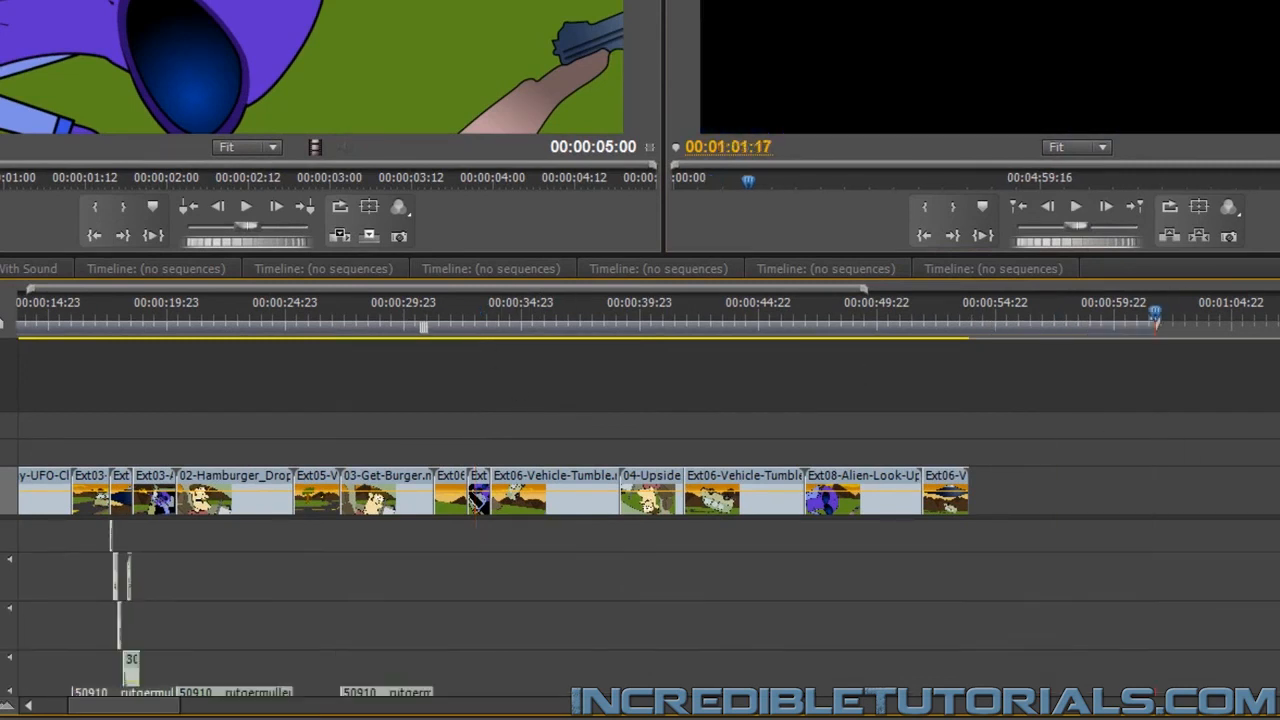
Move the new driving sound copy down to Audio 9, directly after the piece under 03-Get-Burger.mov
drag(1090, 603, 805, 653)
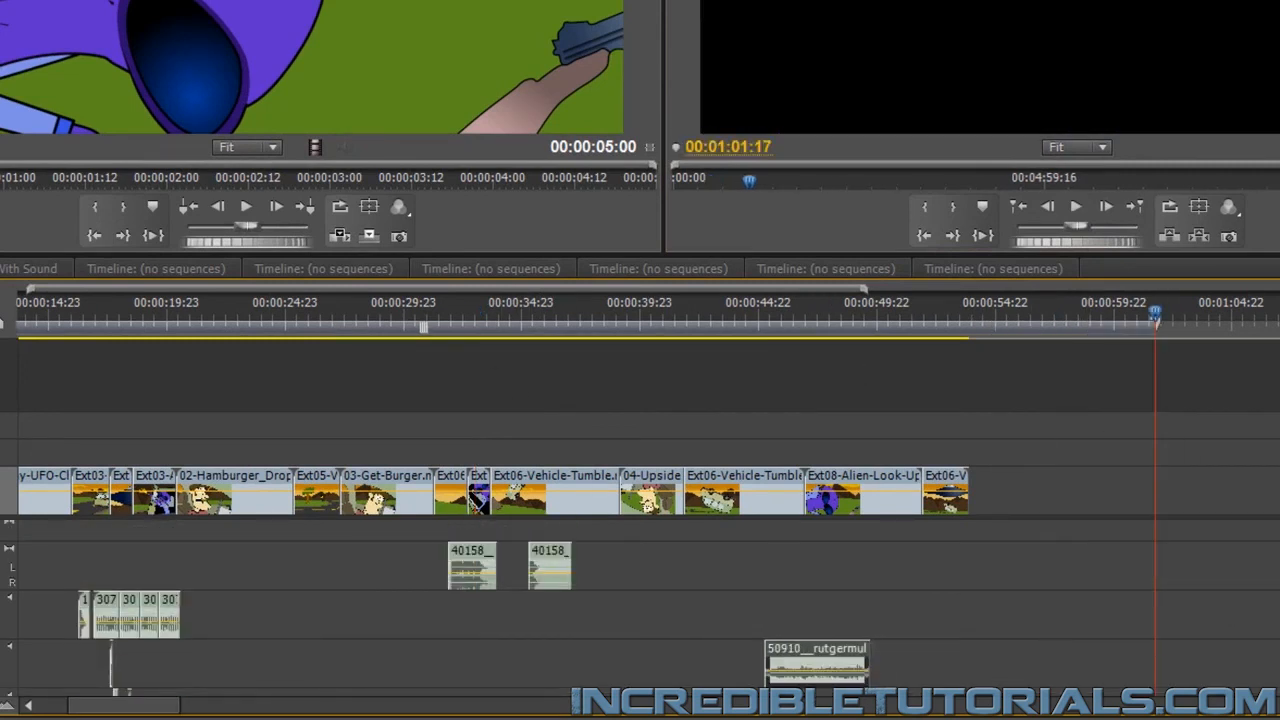
scroll(1197, 603, down, 3)
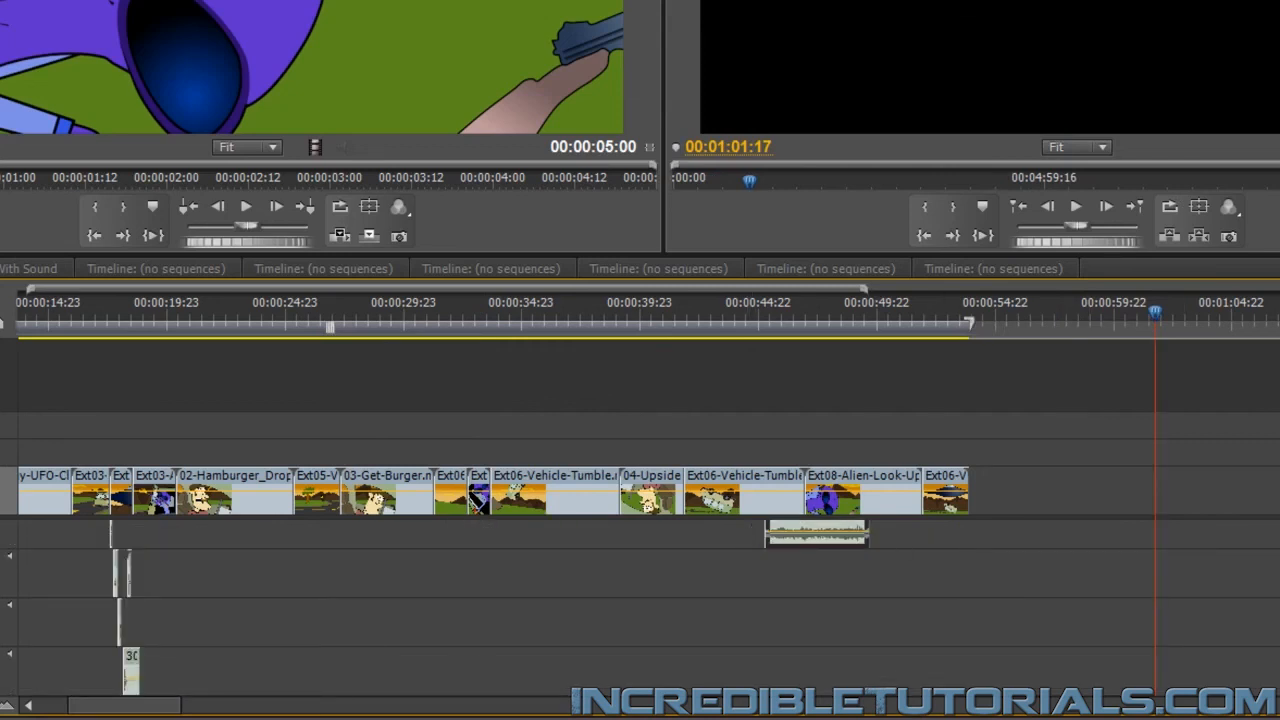
scroll(810, 556, up, 1)
drag(810, 553, 746, 651)
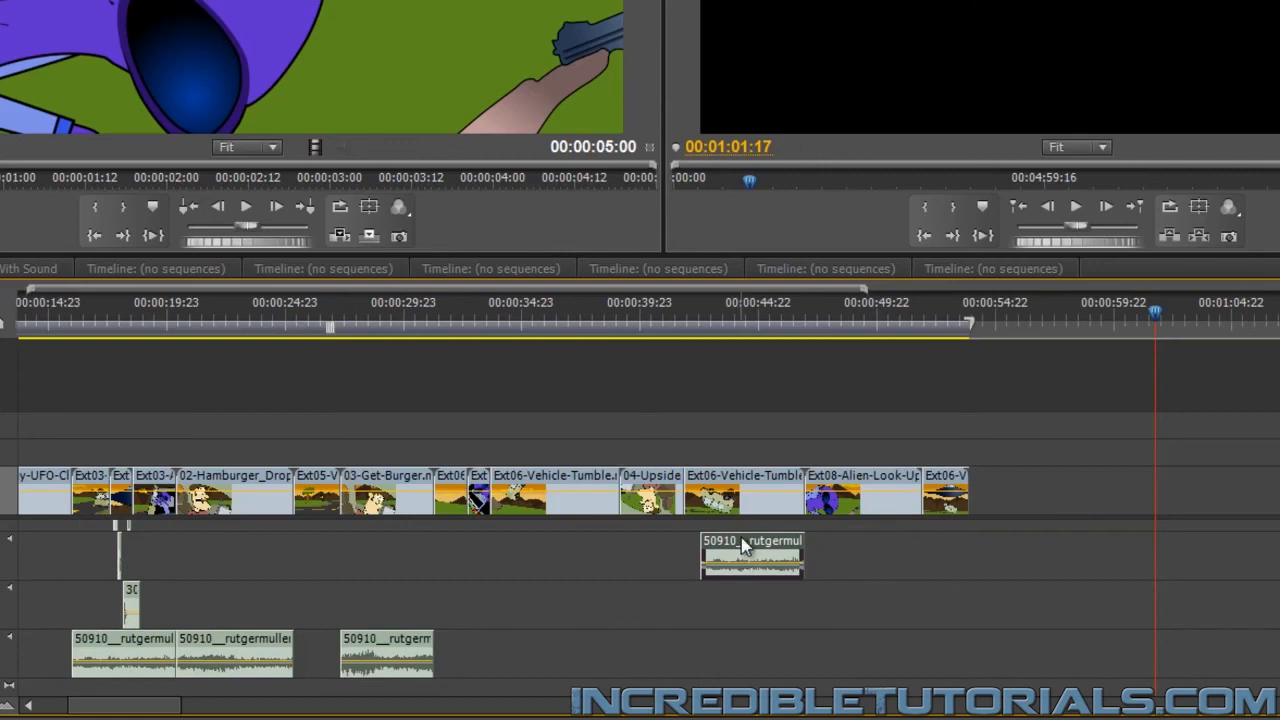
drag(743, 548, 482, 650)
Scrub through the crash and tumble scenes up to 00:00:38:08, and check the earlier highway scene around 00:00:26:10
click(443, 326)
drag(445, 333, 540, 338)
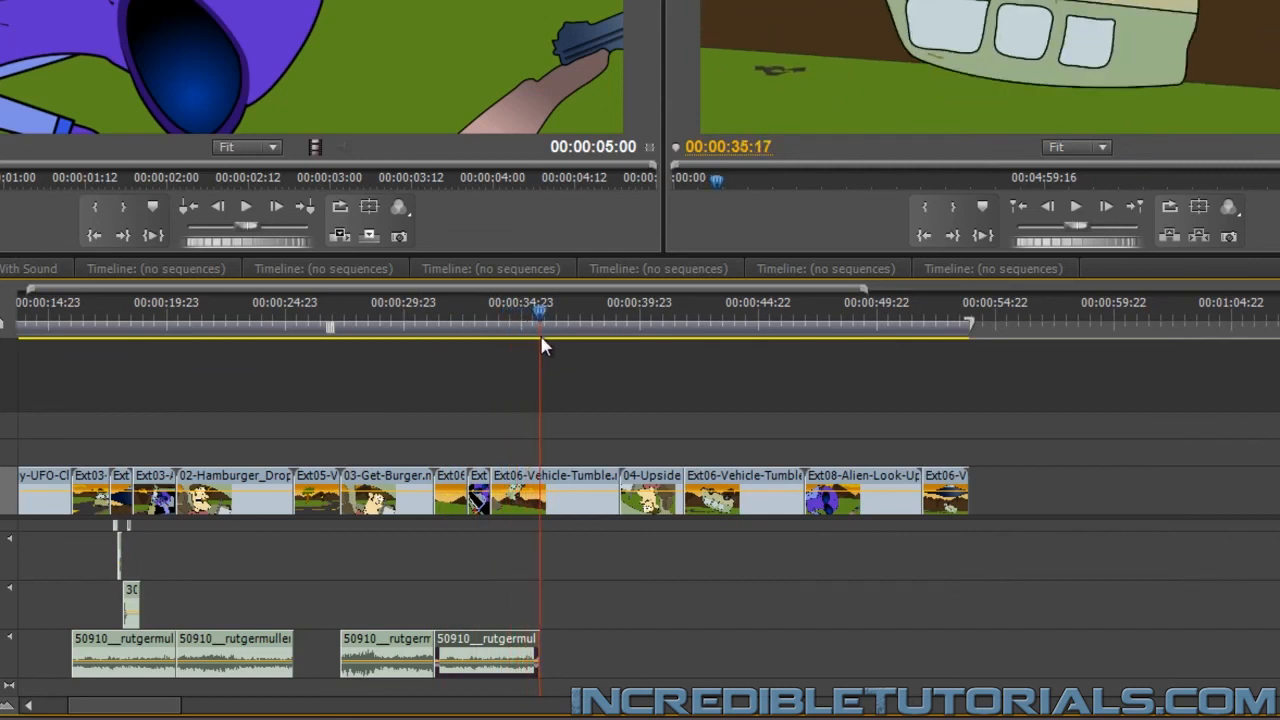
drag(540, 338, 601, 343)
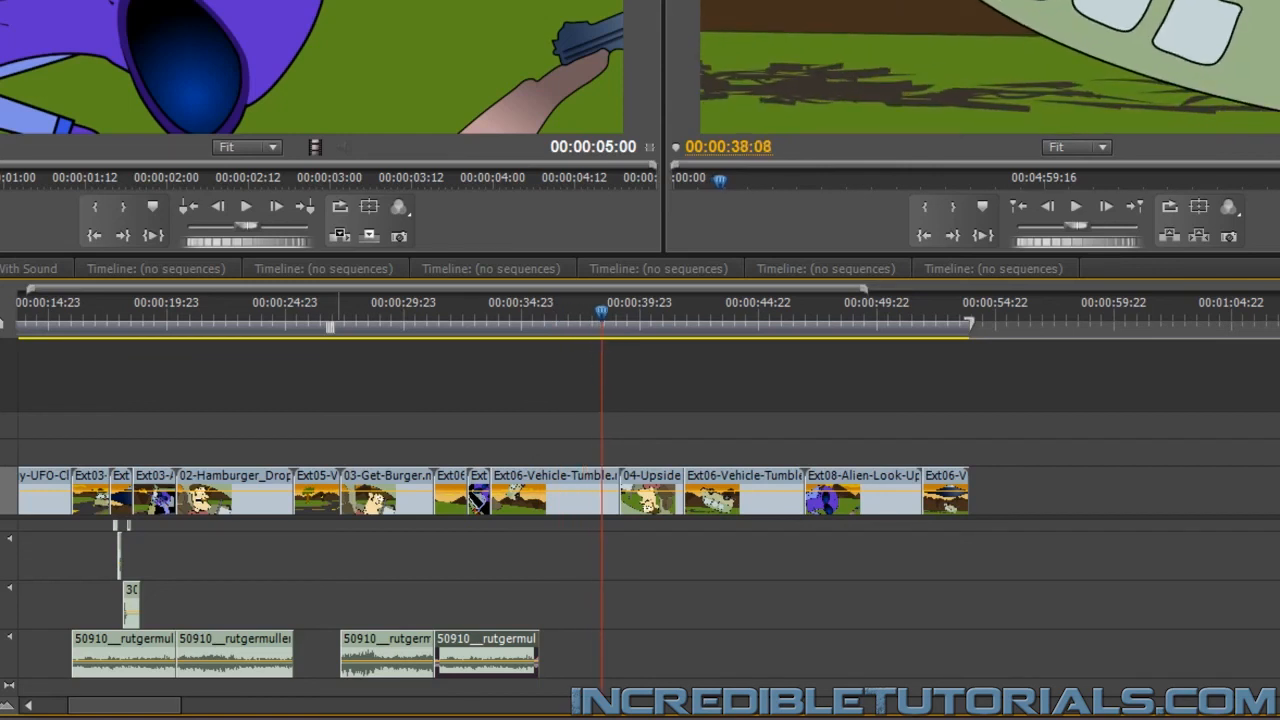
drag(145, 711, 106, 711)
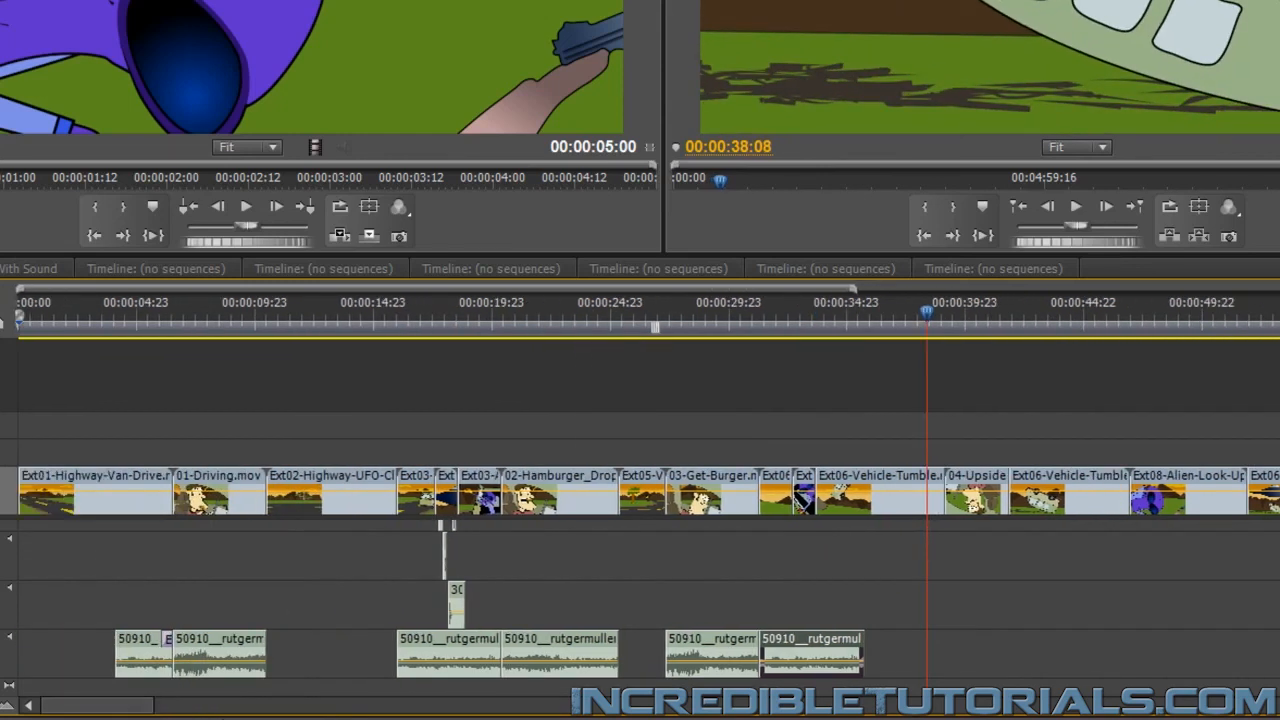
mouse_move(300, 318)
mouse_down()
mouse_move(286, 318)
mouse_move(320, 318)
mouse_move(298, 318)
mouse_up()
click(635, 316)
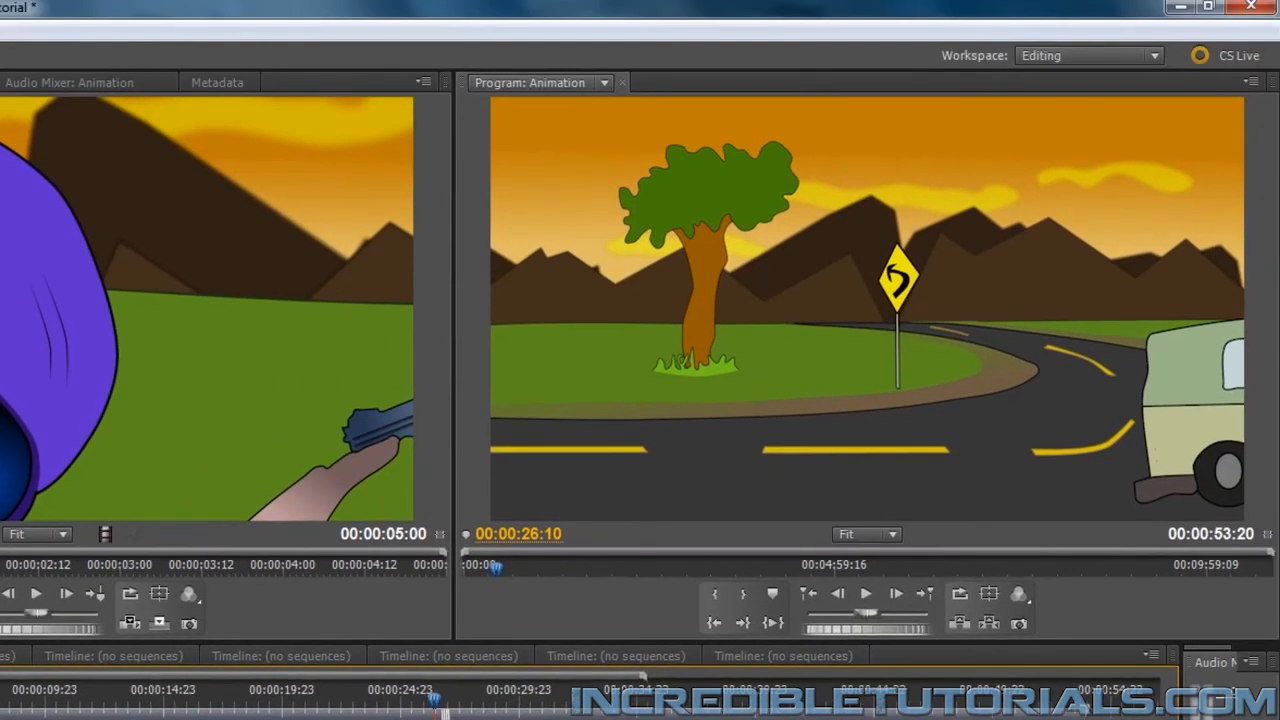
Mute Audio 9 and step through 01-Driving.mov to frame 00:00:08:02, where the driver bites the hamburger
drag(0, 700, 1, 700)
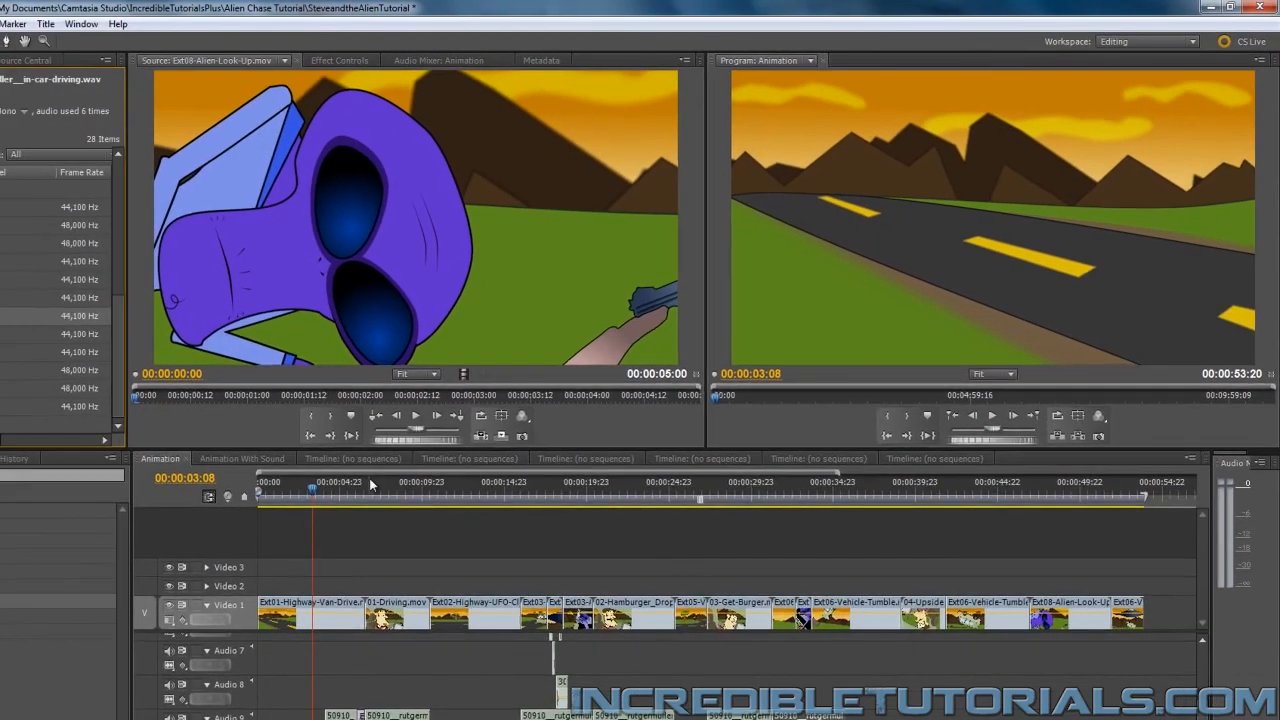
click(365, 484)
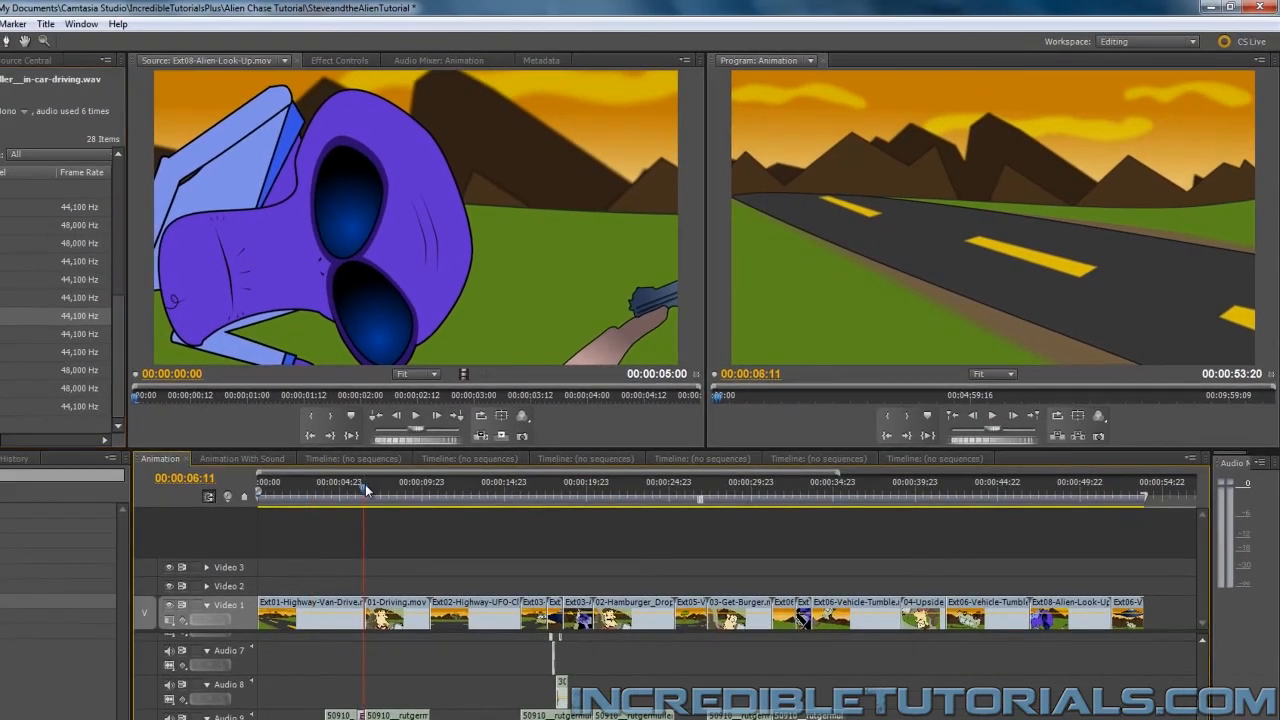
key(Right)
key(Right)
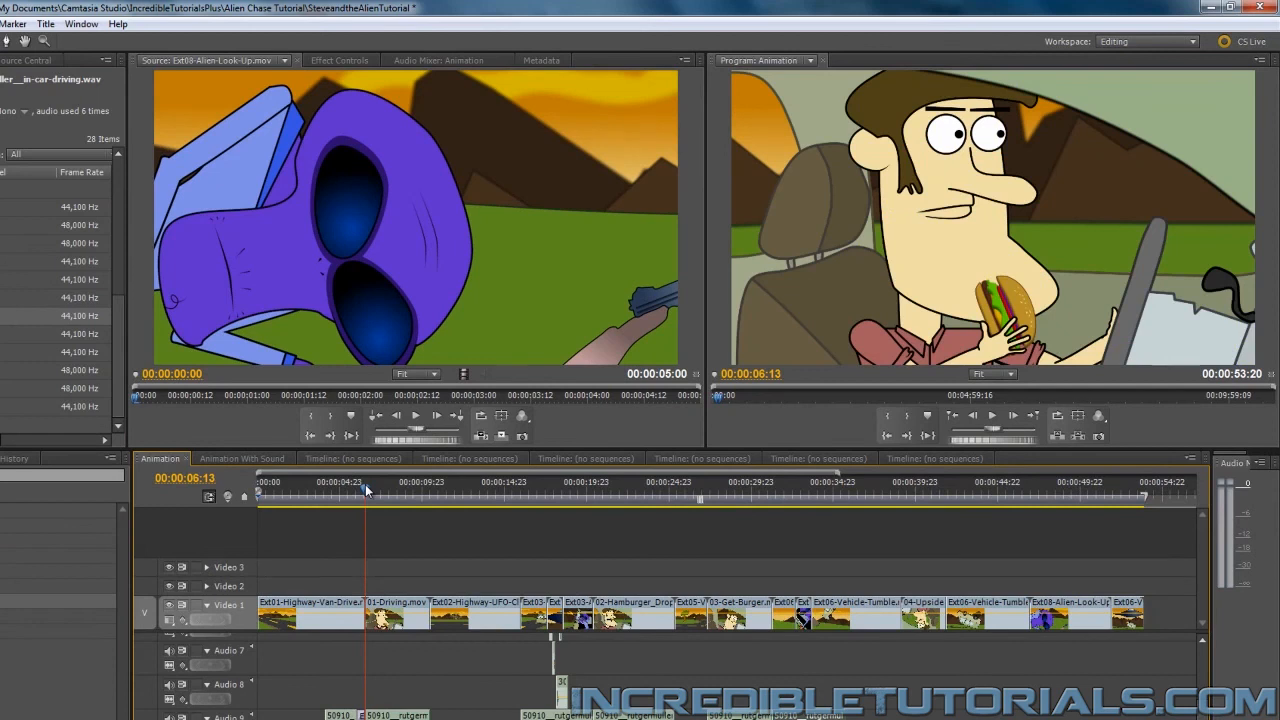
key(Right)
key(Right)
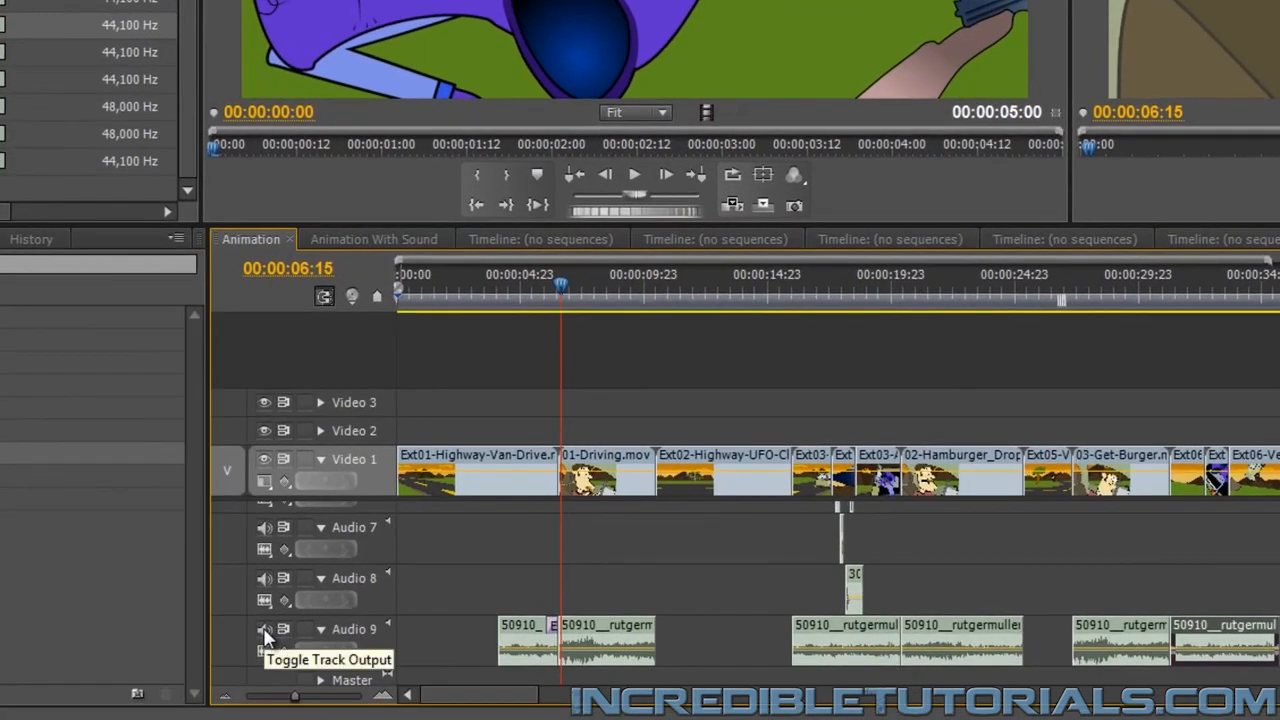
key(Right)
key(Right)
key(Right)
key(Right)
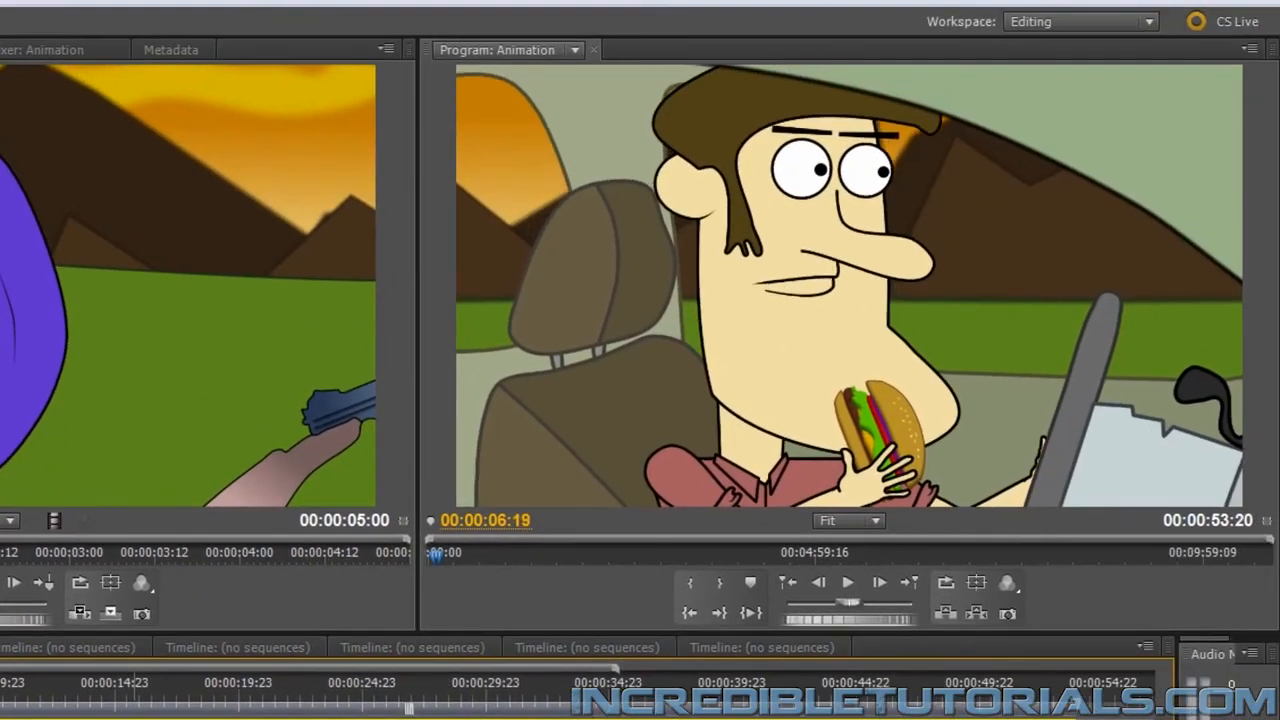
key(Right)
key(Right)
key(Right)
key(Right)
key(Right)
key(Right)
key(Right)
key(Right)
key(Right)
key(Right)
key(Right)
key(Right)
key(Right)
key(Right)
key(Right)
key(Right)
key(Right)
key(Right)
key(Right)
key(Right)
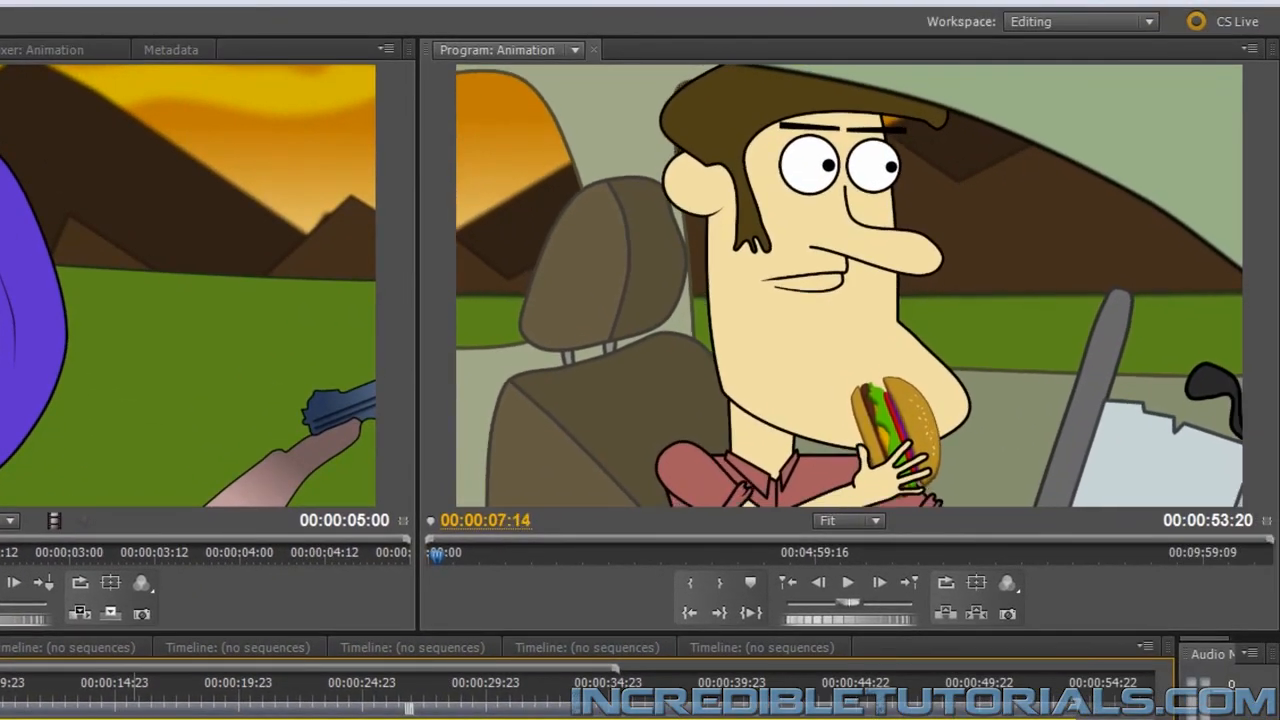
key(Right)
key(Right)
key(Right)
key(Right)
key(Right)
key(Right)
key(Right)
key(Right)
key(Right)
key(Right)
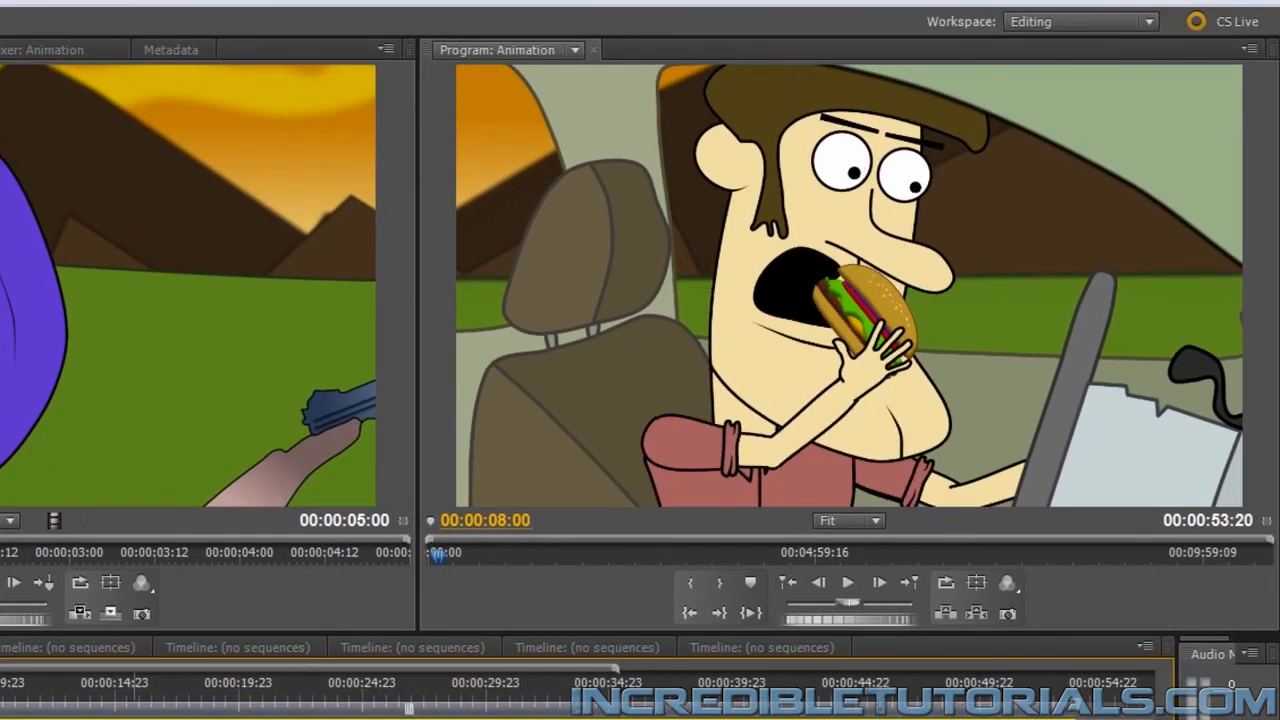
key(Right)
key(Right)
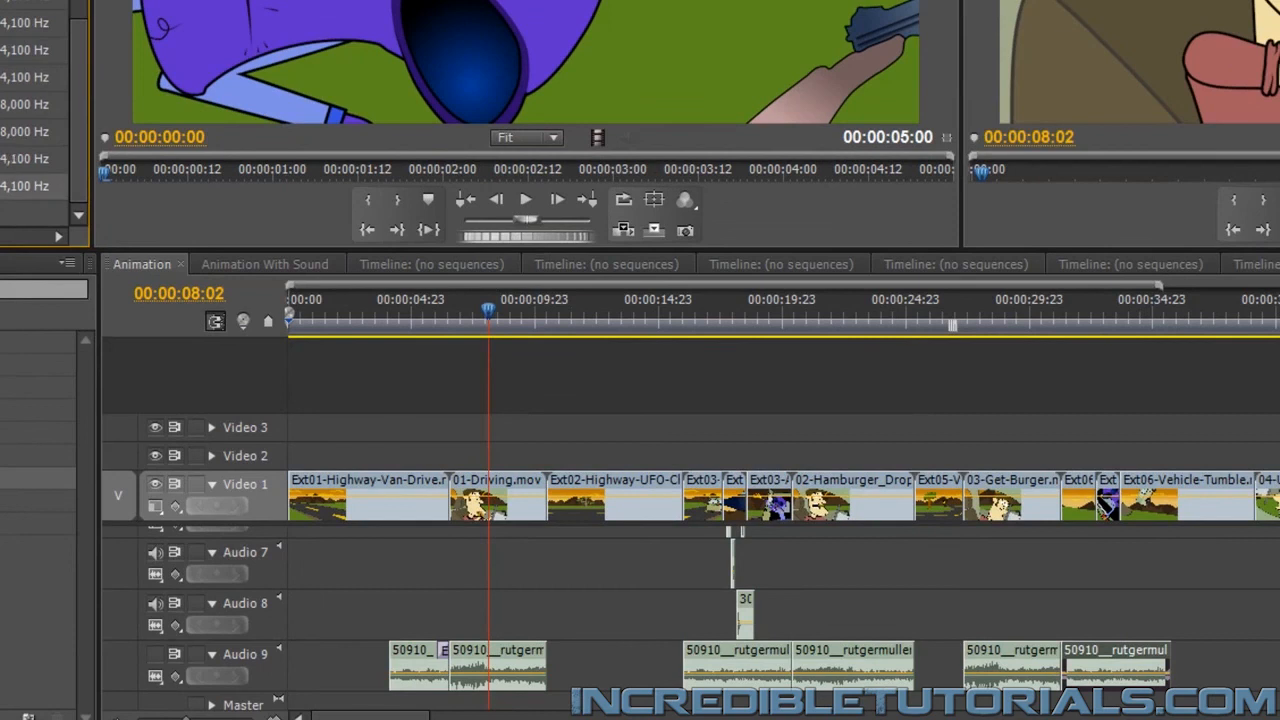
Place 83684__braffe2__chewing.wav on a new audio track below Audio 9, starting at 00:00:08:02, and expand the track to show its waveform
scroll(784, 610, down, 1)
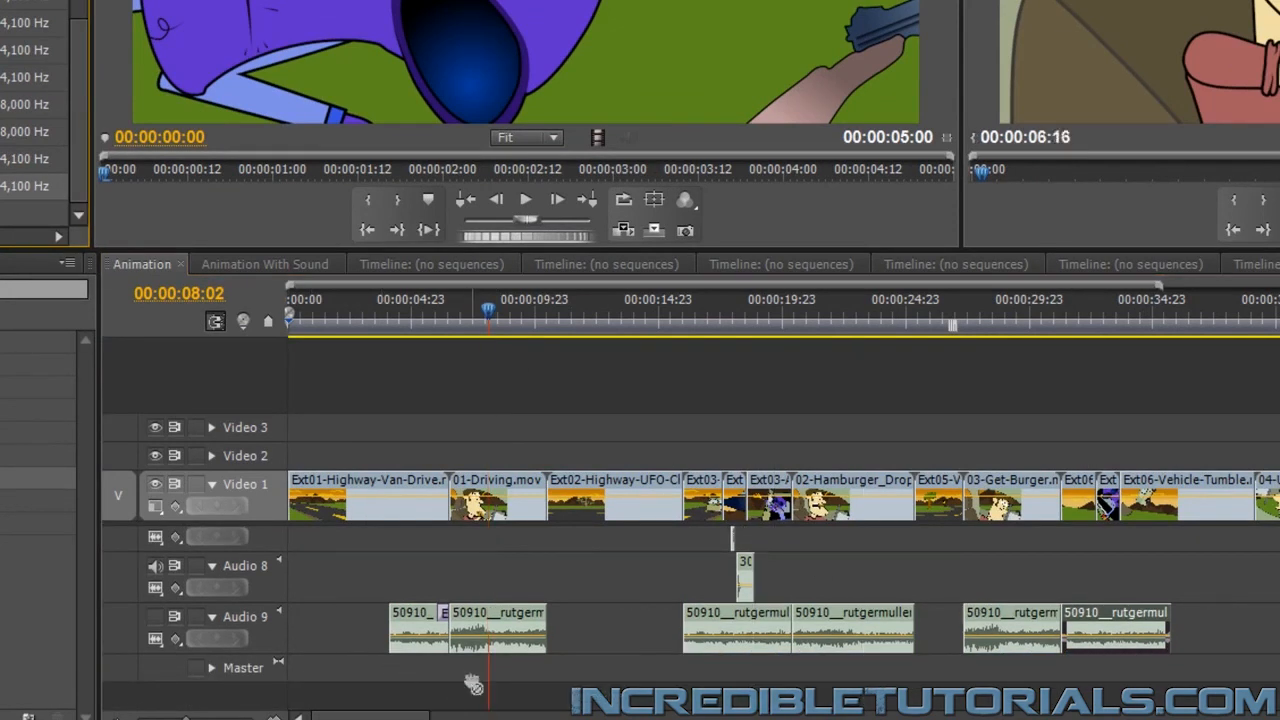
scroll(518, 712, up, 6)
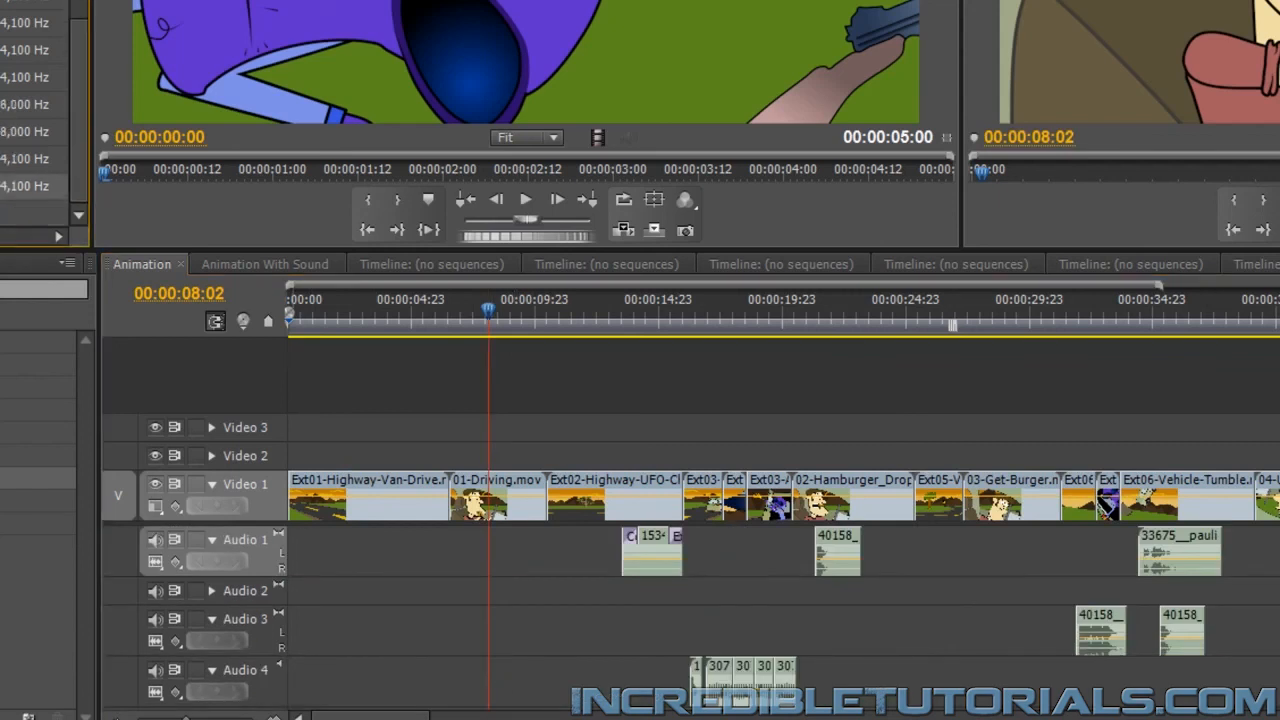
scroll(226, 641, down, 6)
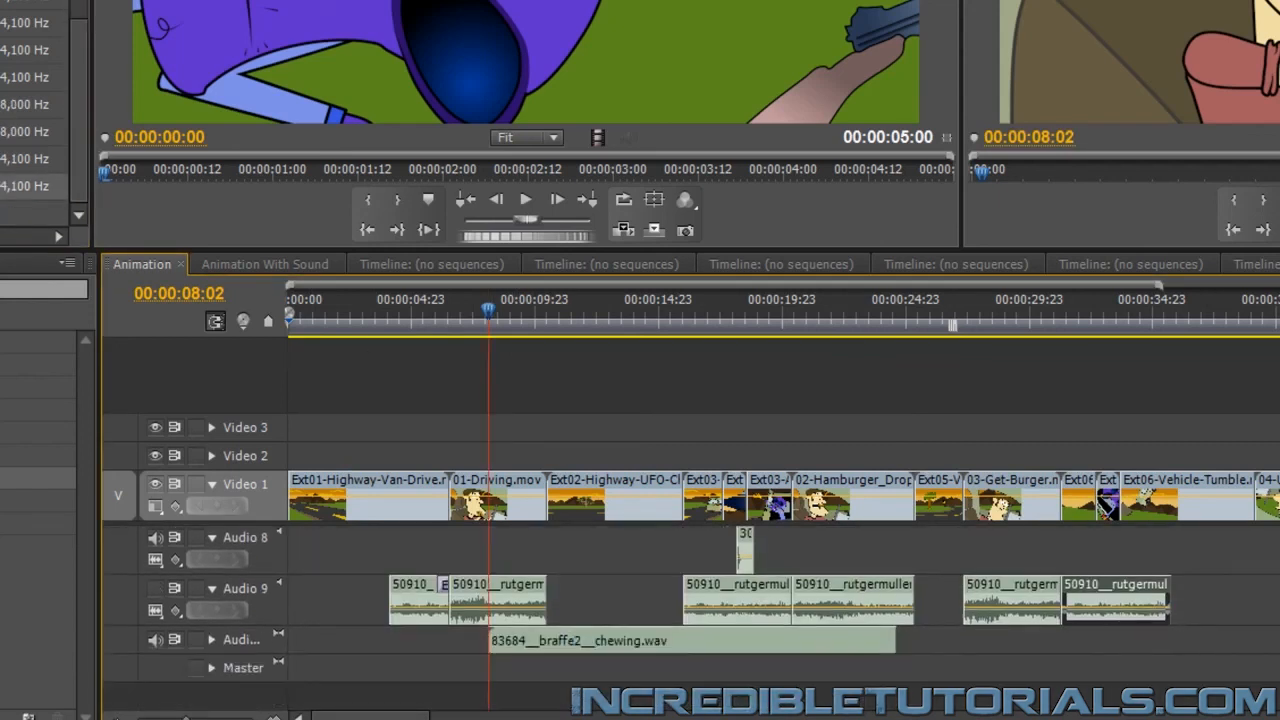
click(211, 640)
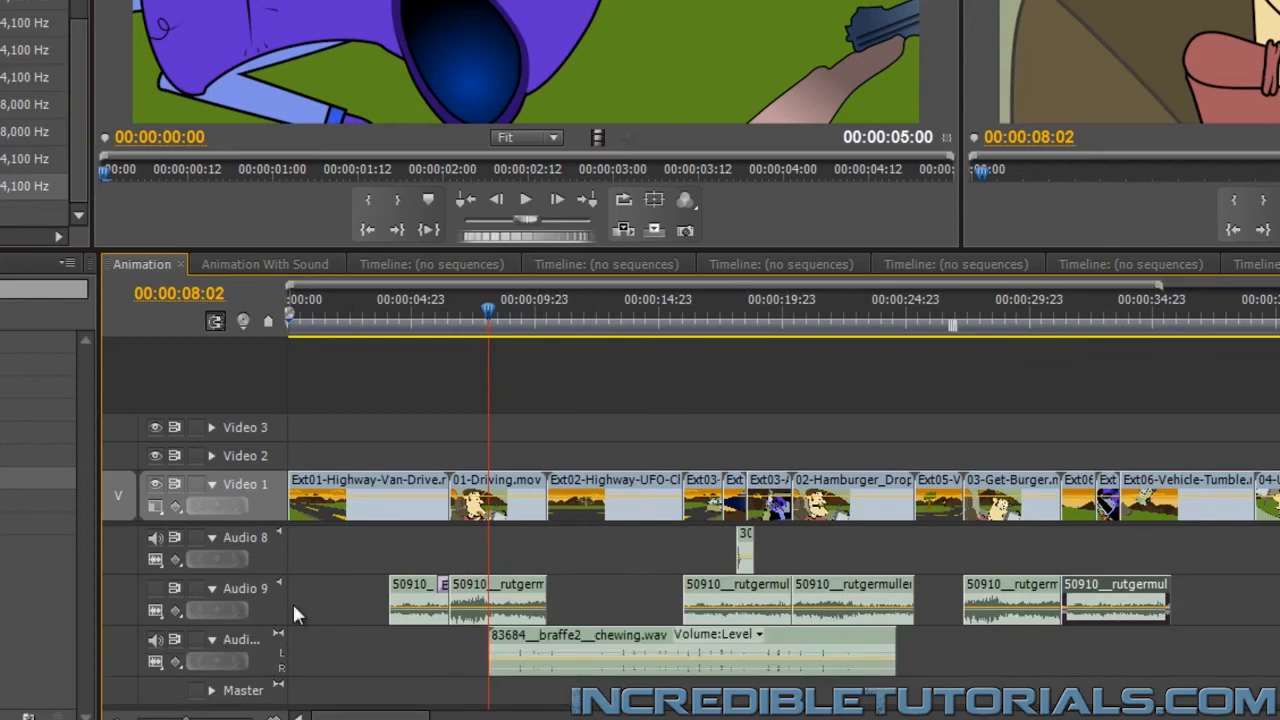
Trim the start of the chewing sound past its first peaks to a later chewing peak in the waveform
drag(186, 718, 199, 718)
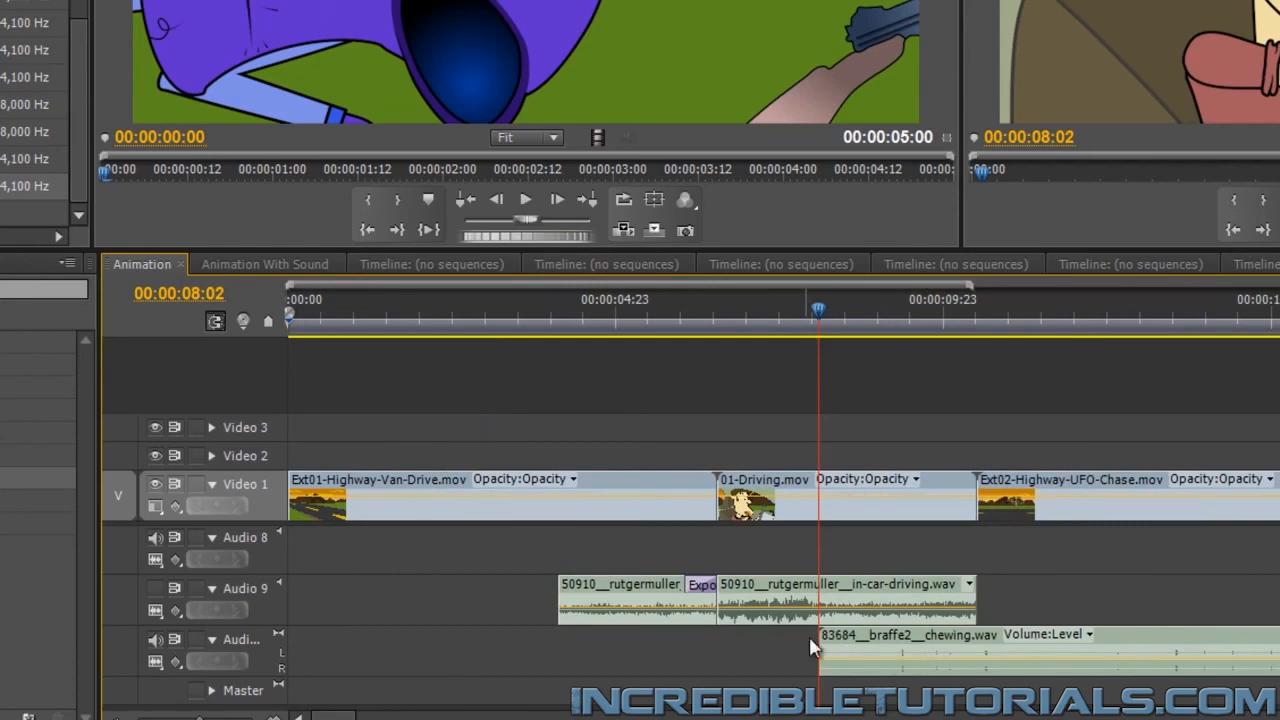
drag(824, 636, 900, 637)
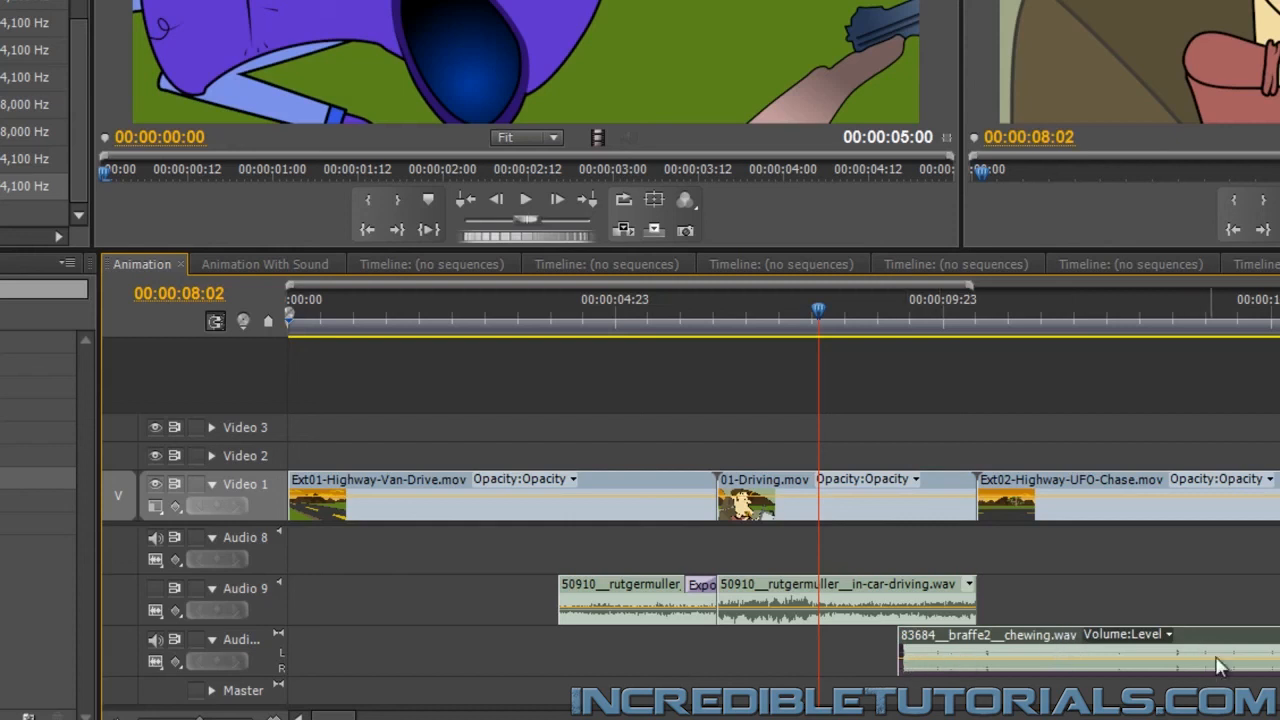
drag(903, 648, 1176, 650)
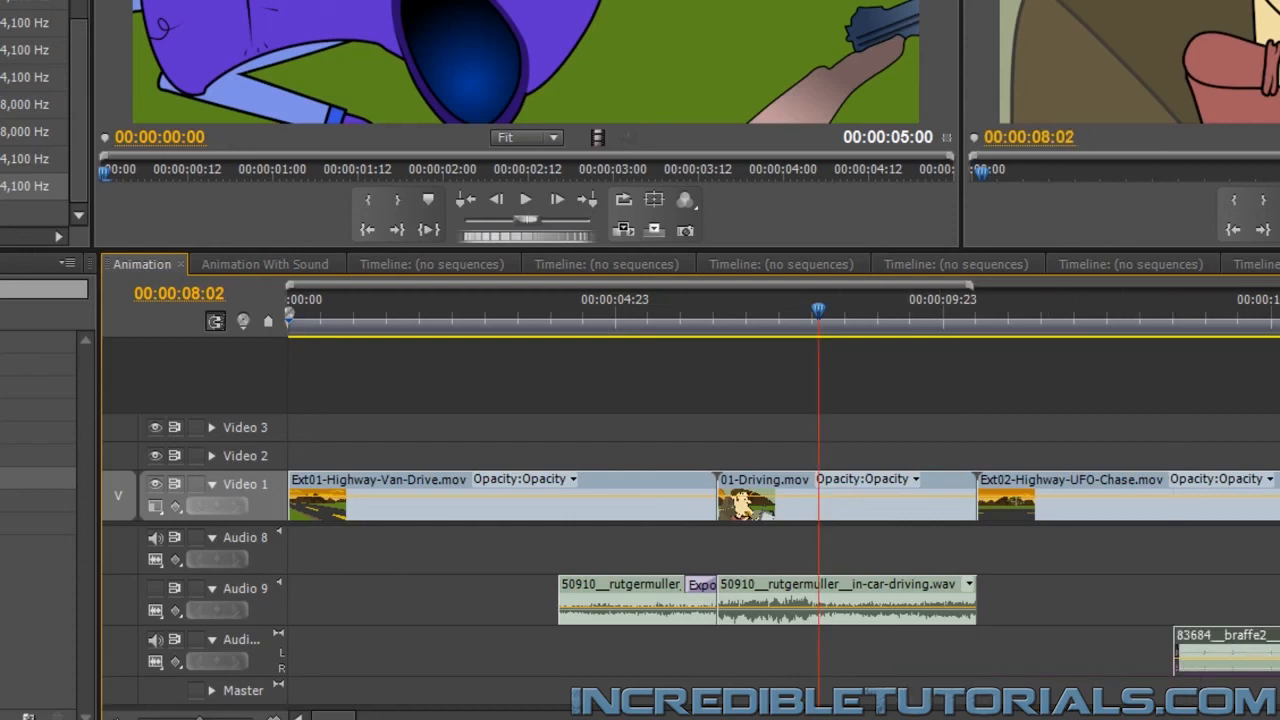
Move the trimmed chewing sound back to start at 00:00:08:02, preview it, and shorten its end to 00:00:09:06
drag(1275, 652, 919, 652)
drag(1278, 652, 977, 652)
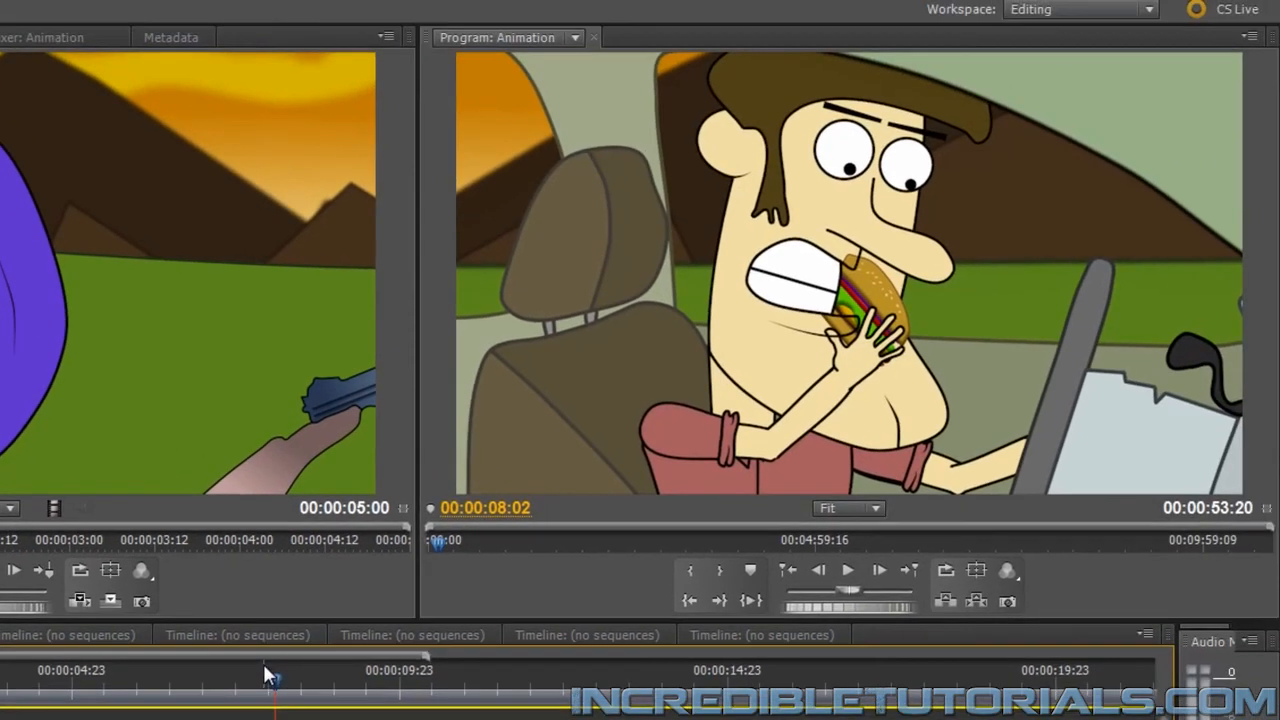
click(849, 573)
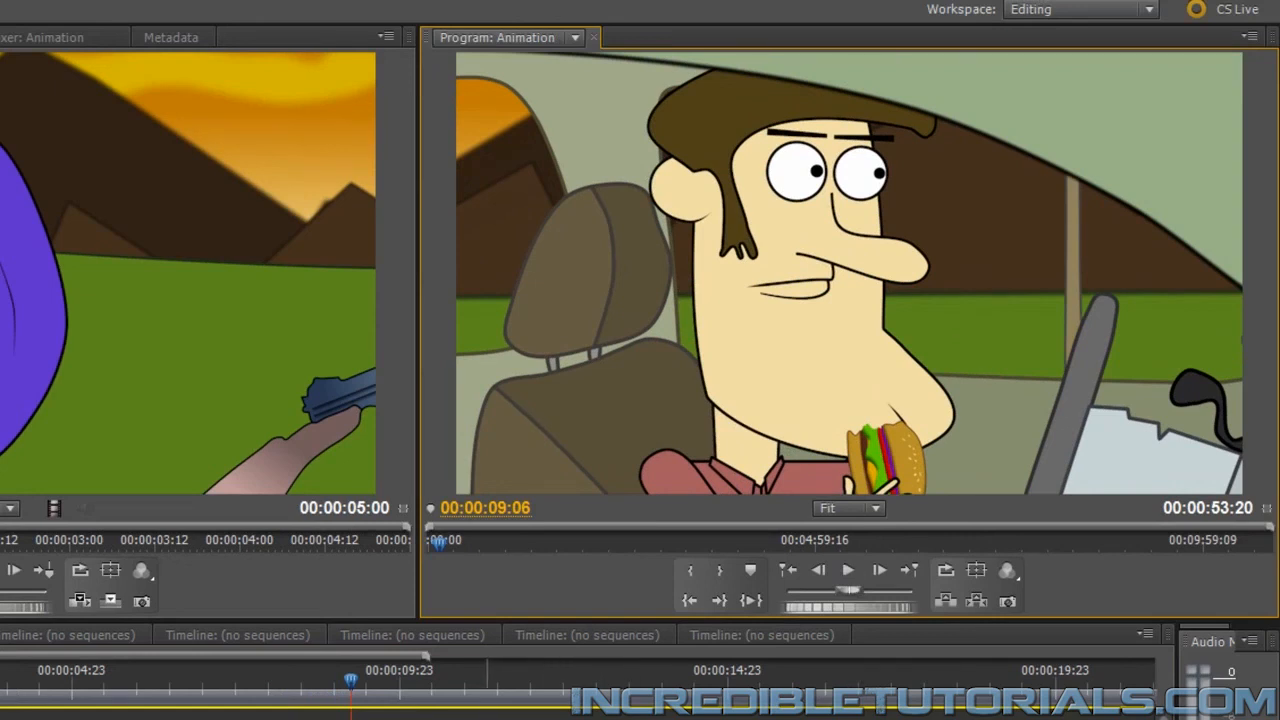
drag(432, 719, 351, 719)
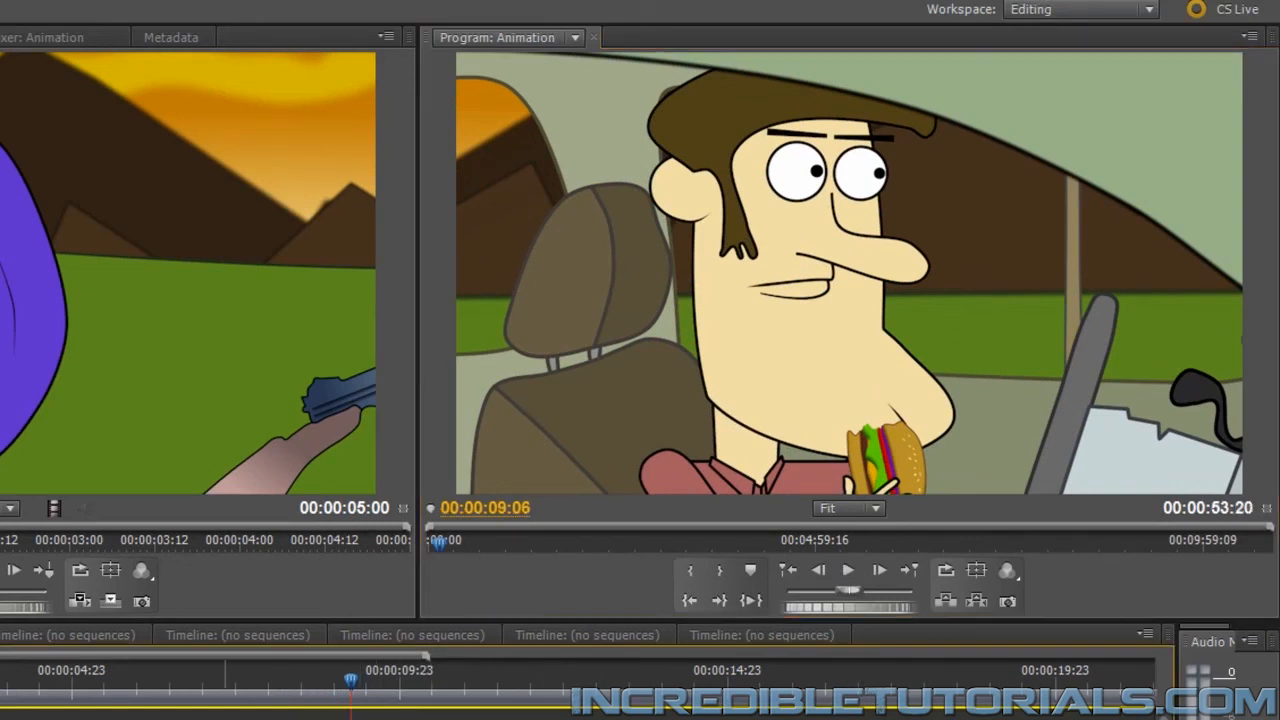
Preview the chewing sound, and replay the van and hamburger-eating shots from 00:00:04:07 to check it in context
click(240, 690)
click(850, 571)
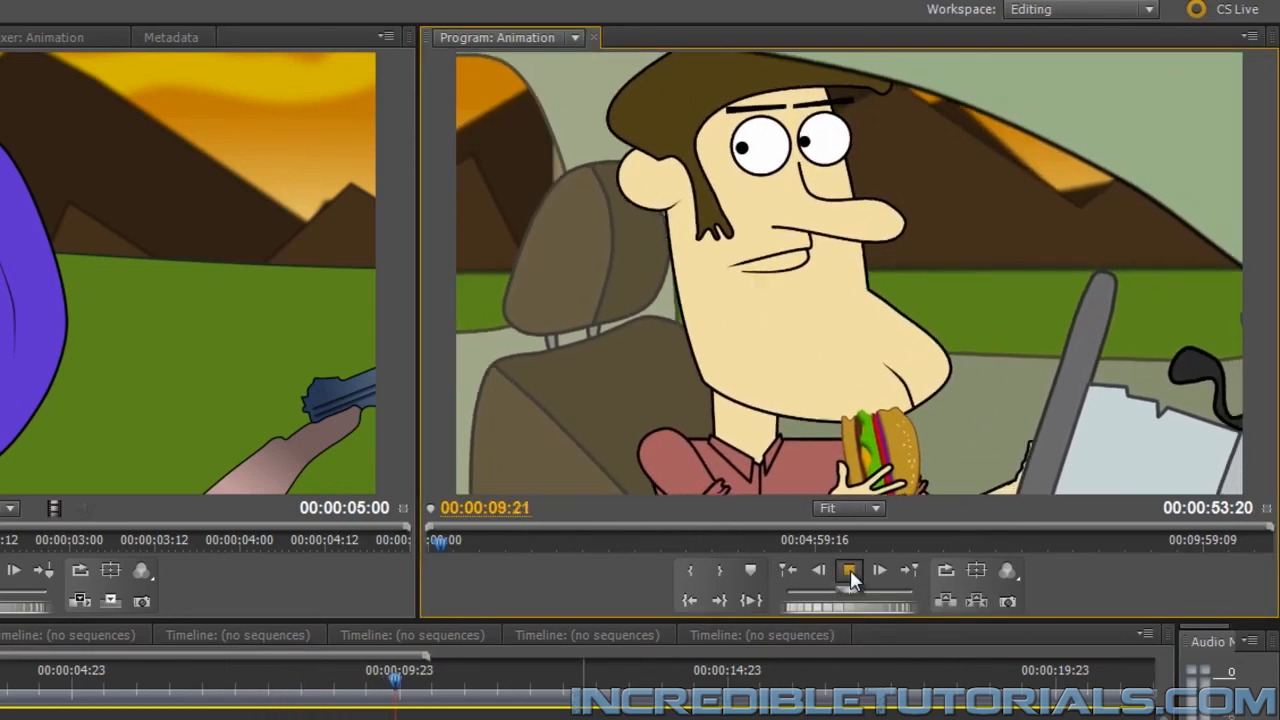
click(850, 569)
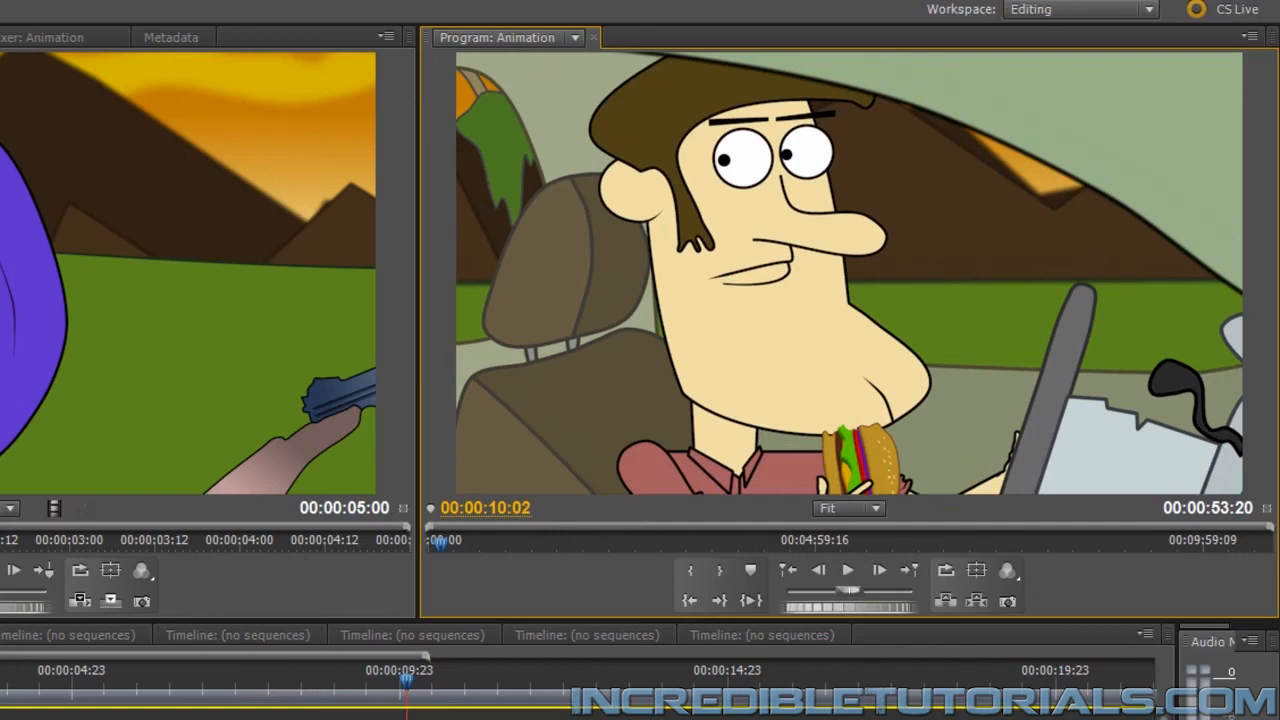
click(420, 715)
click(36, 678)
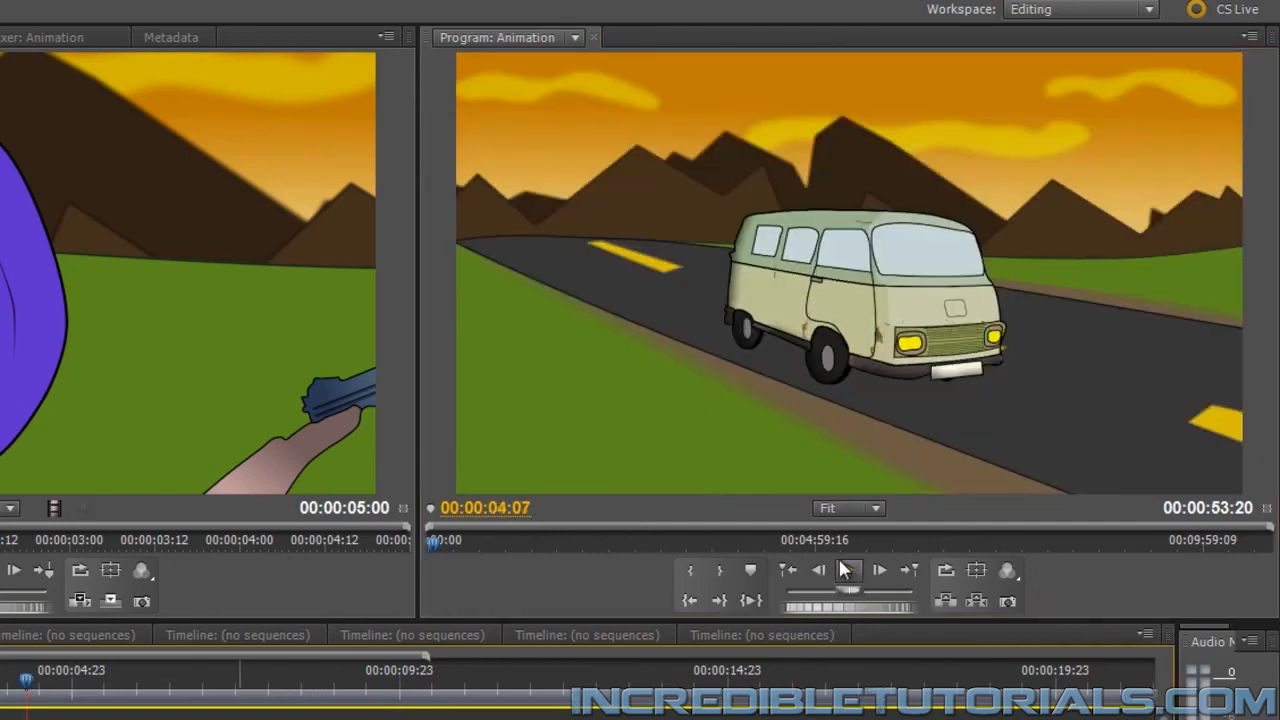
click(850, 569)
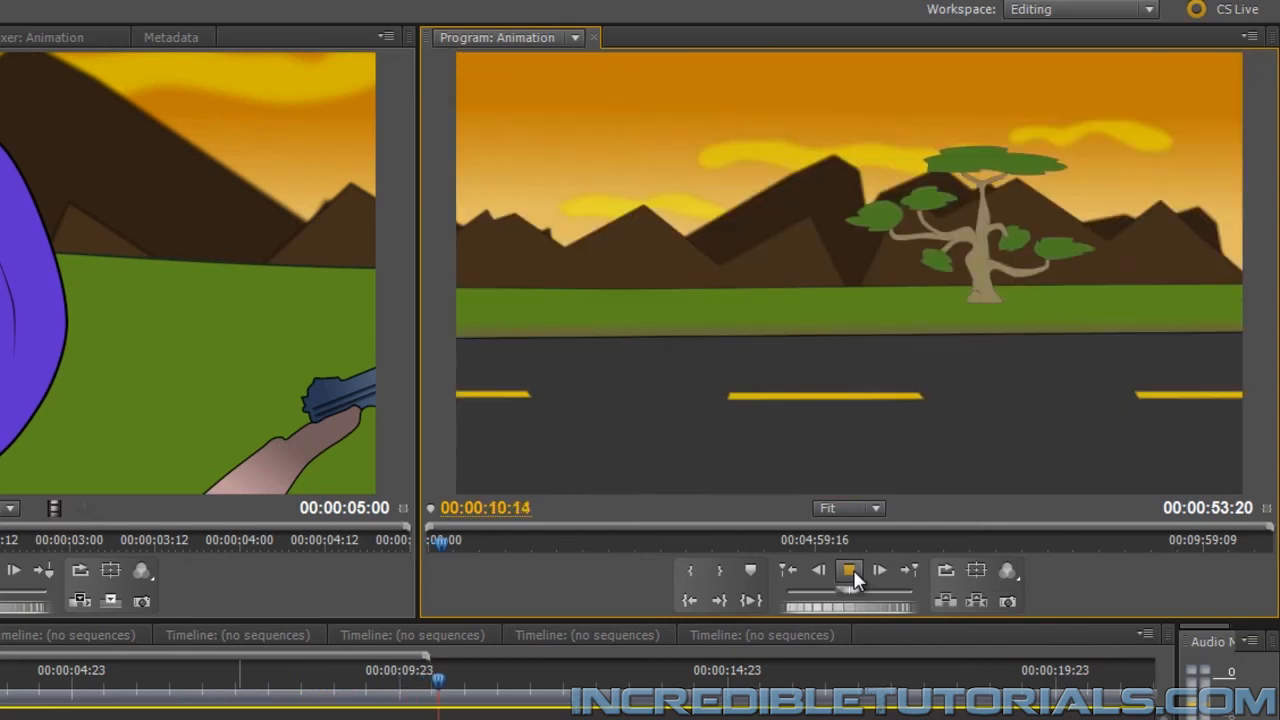
click(850, 570)
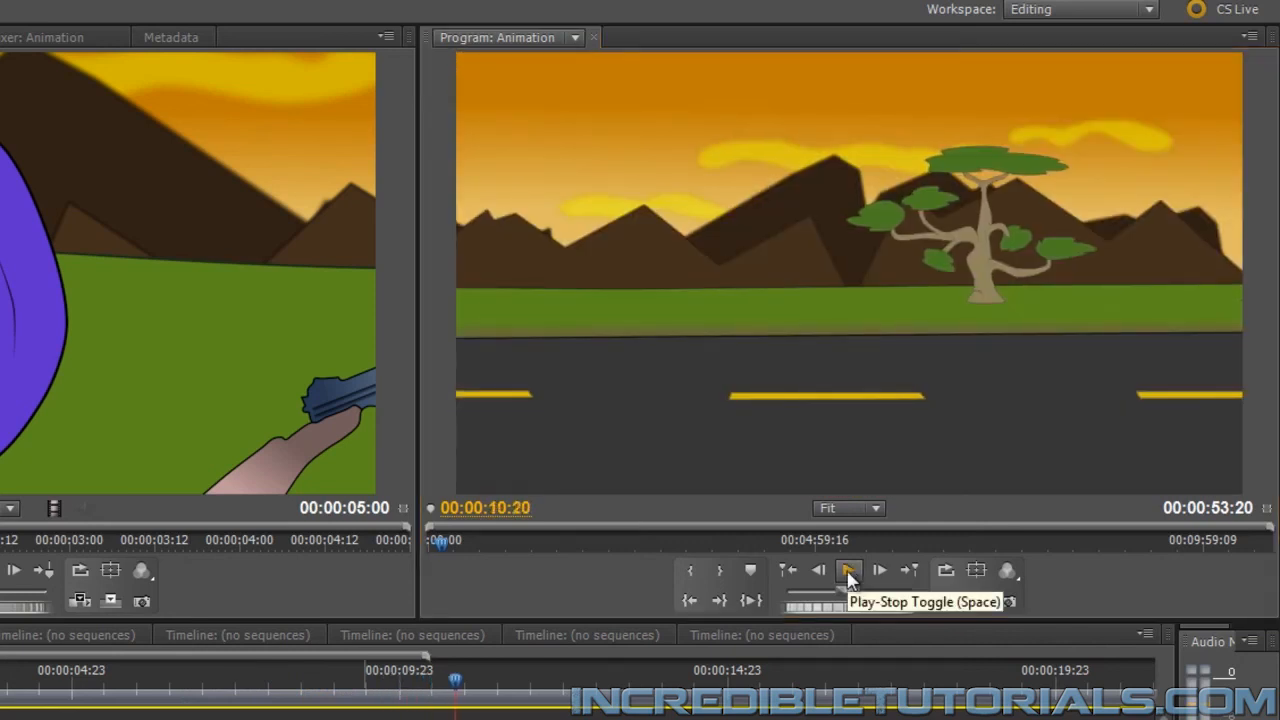
Go to the vehicle tumble shot and step to frame 00:00:35:06, where the van's front hits the ground
scroll(590, 690, down, 8)
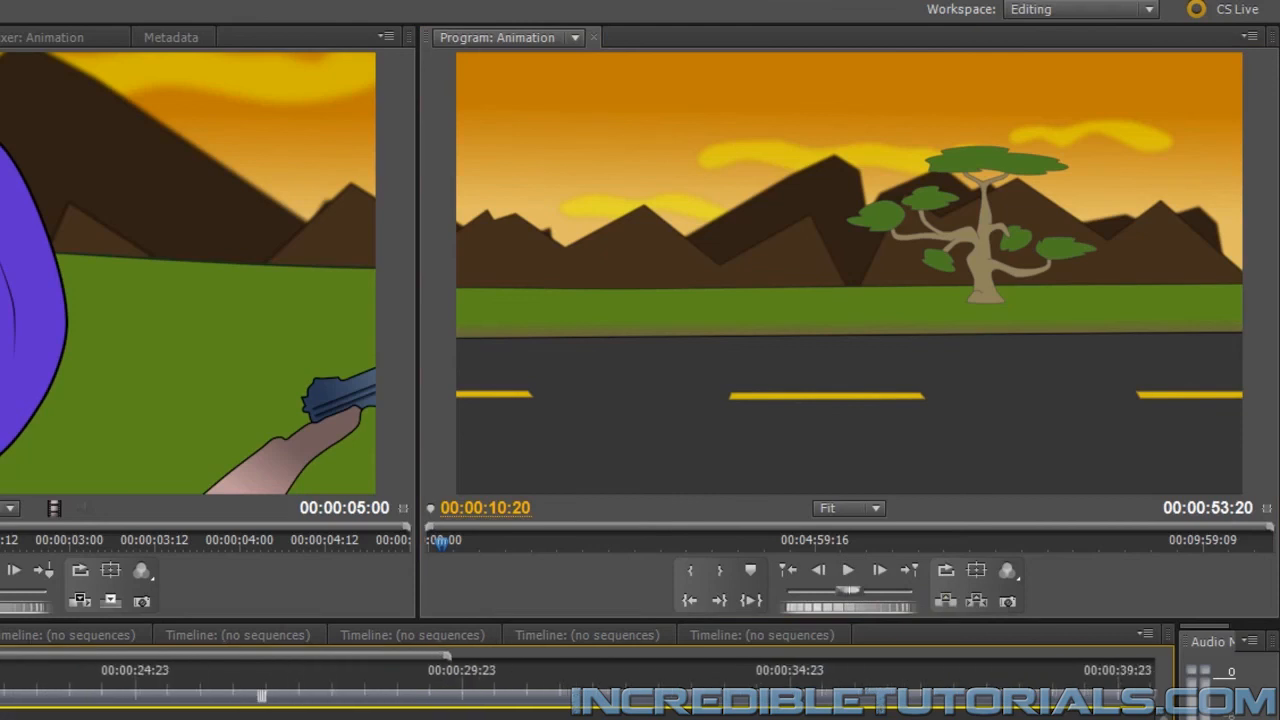
scroll(590, 690, down, 8)
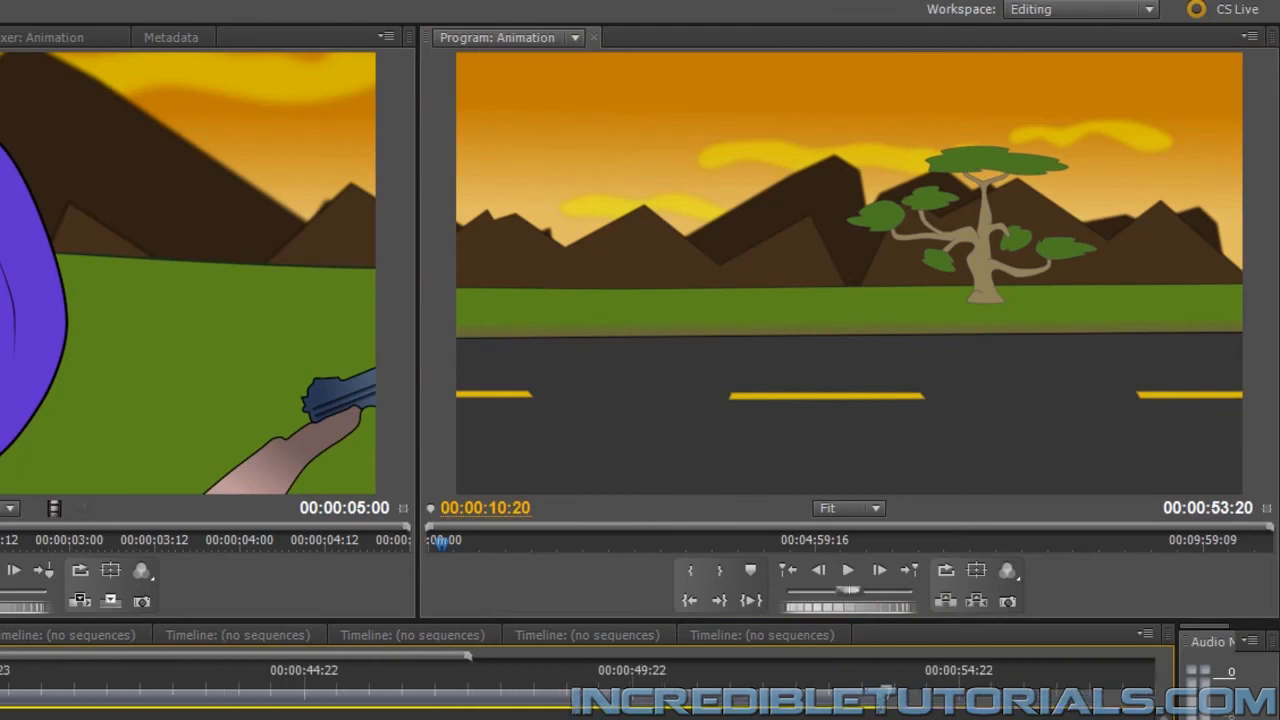
drag(171, 672, 0, 697)
scroll(3, 697, up, 4)
key(Right)
key(Right)
key(Right)
key(Right)
key(Right)
key(Right)
key(Left)
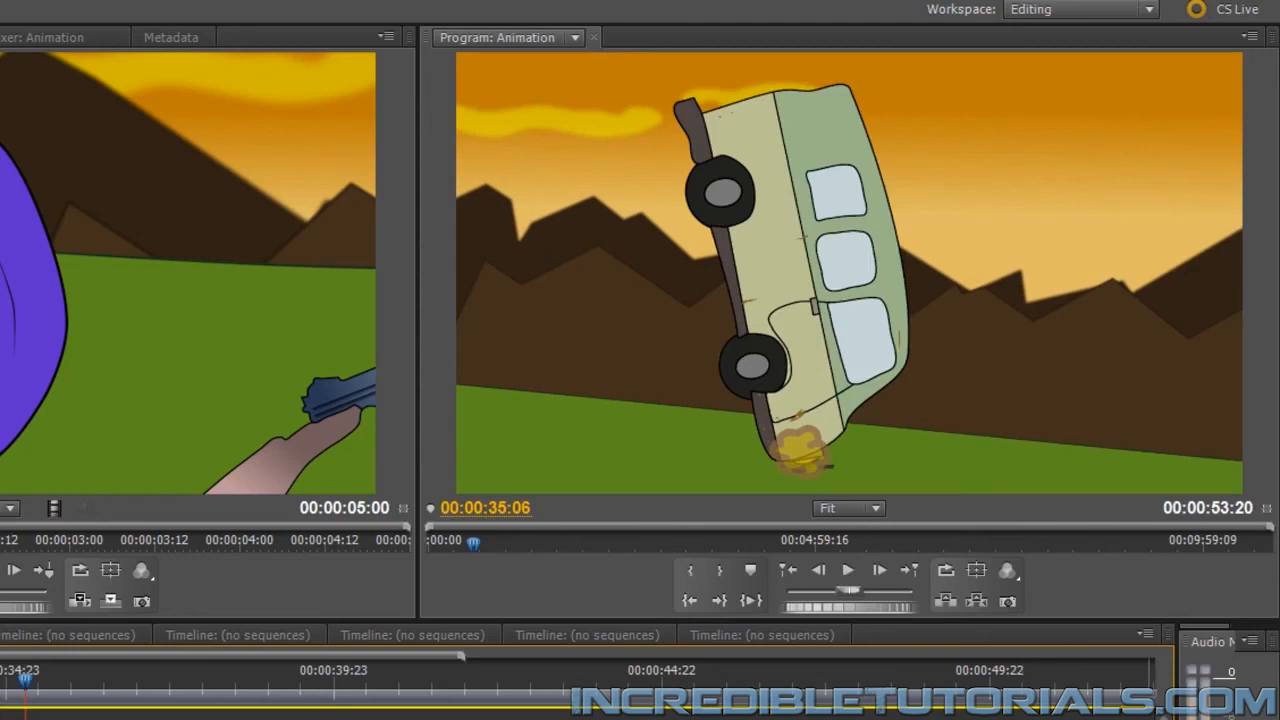
Preview the tumble from the impact, place the 99960__cgeffex sound on a new audio track at 00:00:35:06, and show its waveform
key(space)
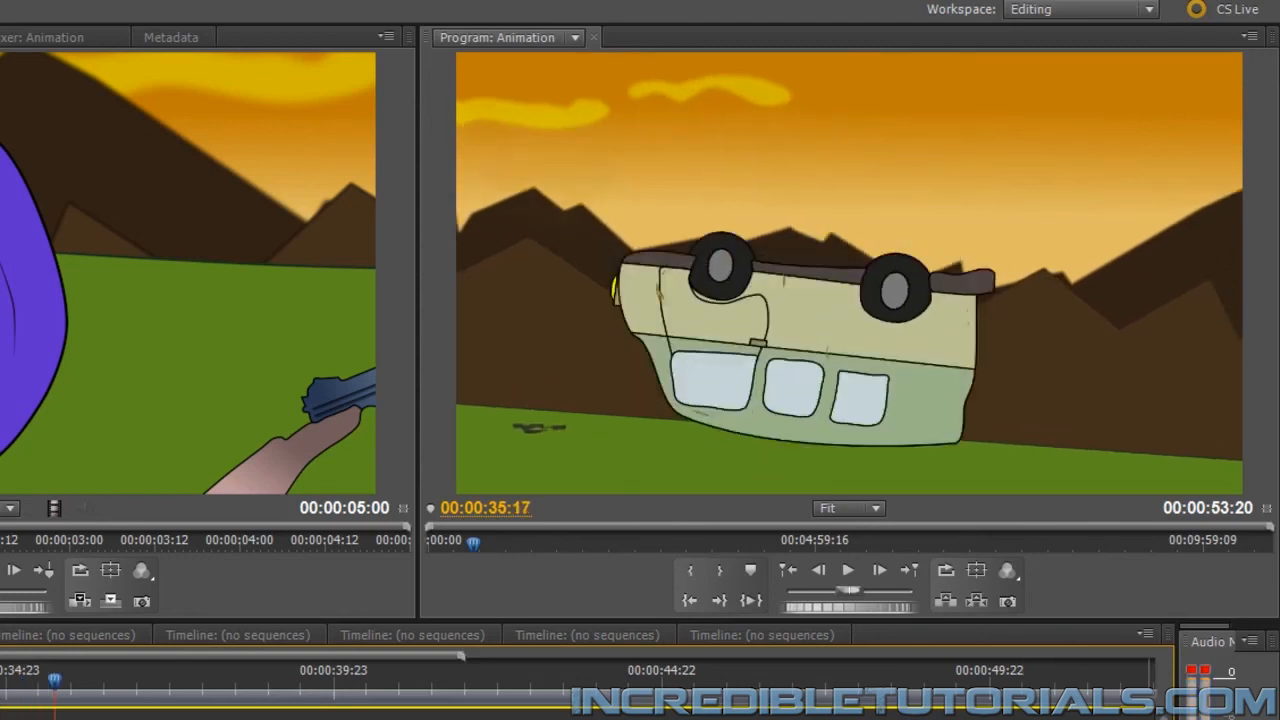
key(Left)
key(Left)
key(Left)
key(Left)
key(Left)
key(Left)
key(Left)
key(Left)
key(Left)
key(Left)
key(Left)
key(Left)
key(Left)
key(Left)
key(Left)
key(Left)
key(Left)
key(Left)
key(Left)
key(Left)
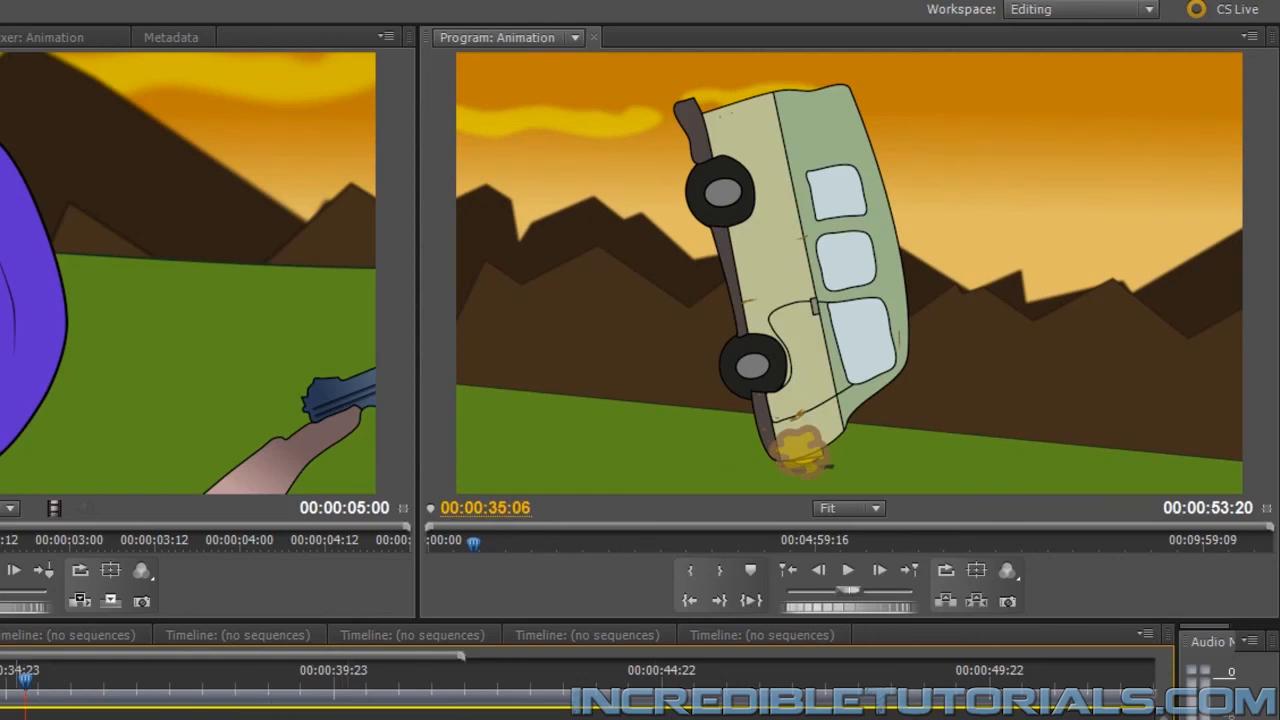
drag(0, 700, 26, 719)
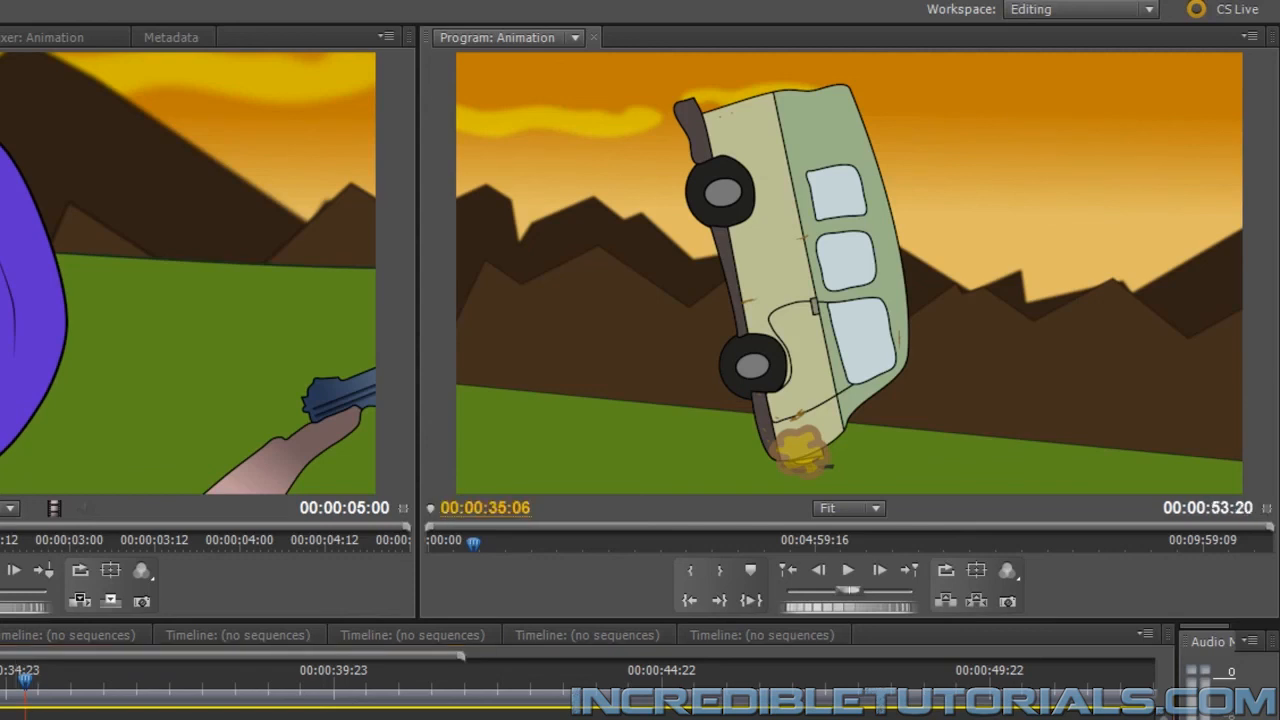
click(26, 719)
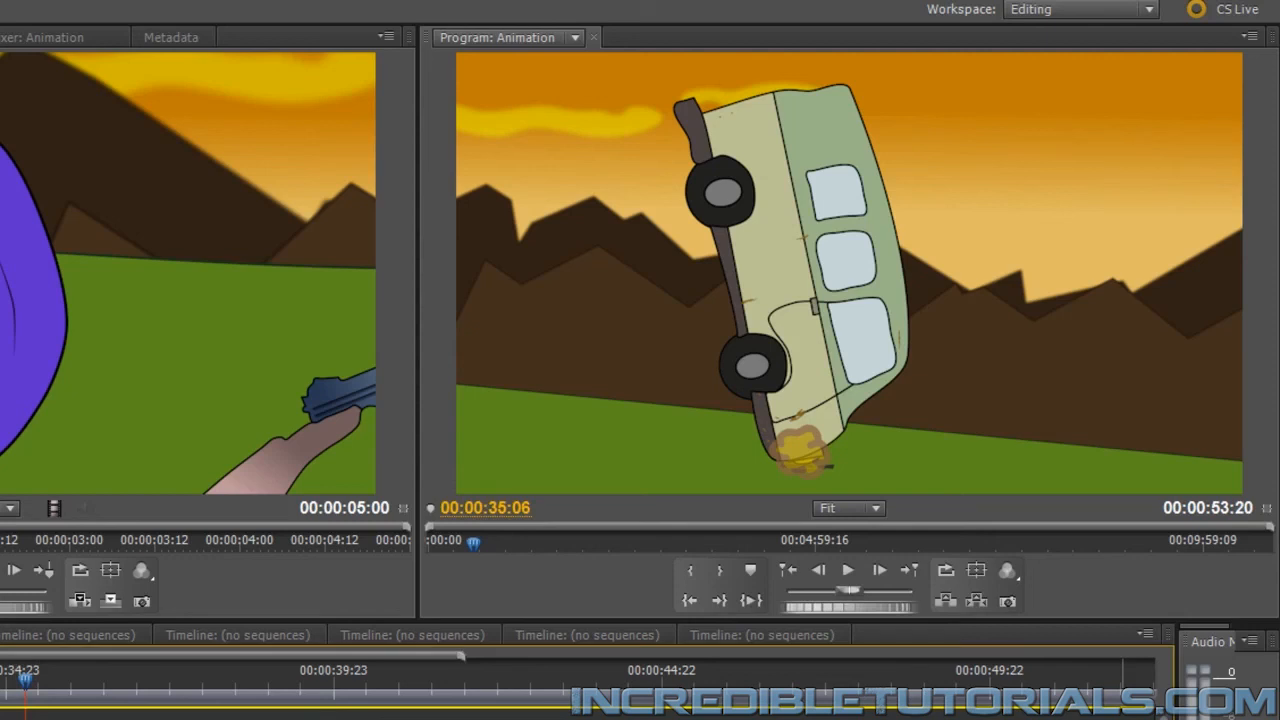
Trim the 99960__cgeffex crash sound, align its start with the impact at 00:00:35:06, and preview it over the tumble
drag(0, 719, 74, 719)
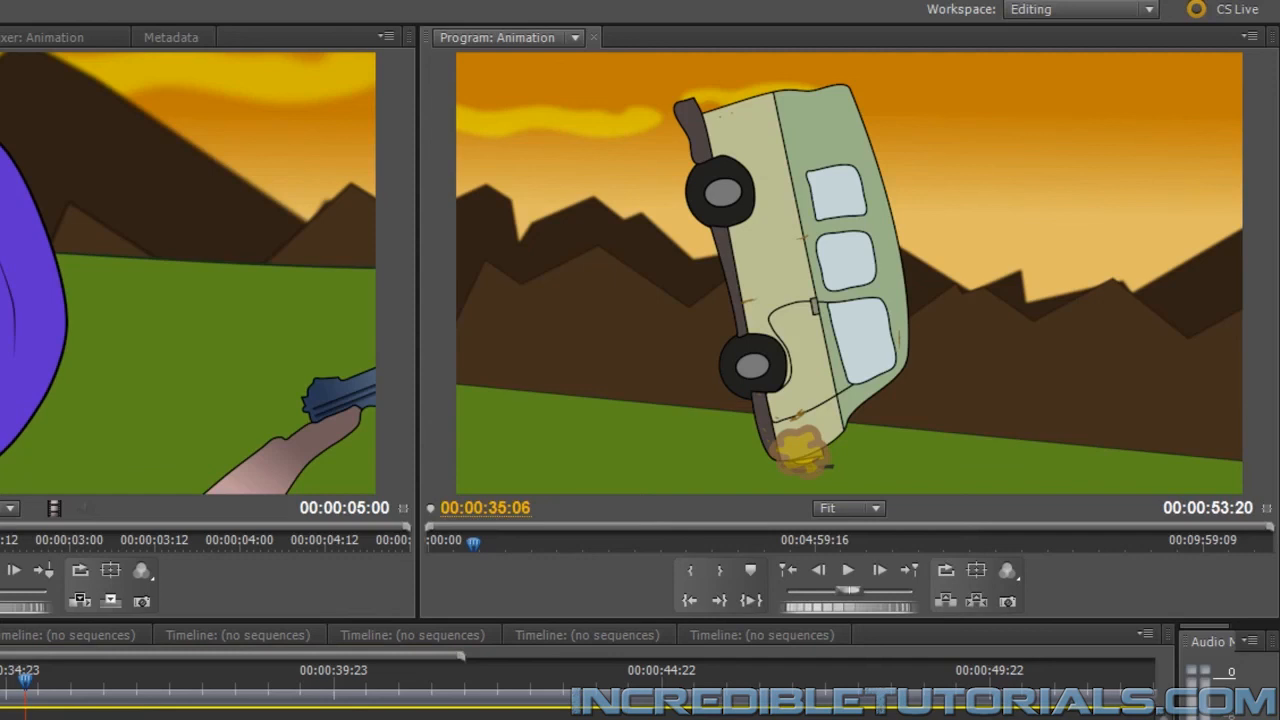
click(1153, 719)
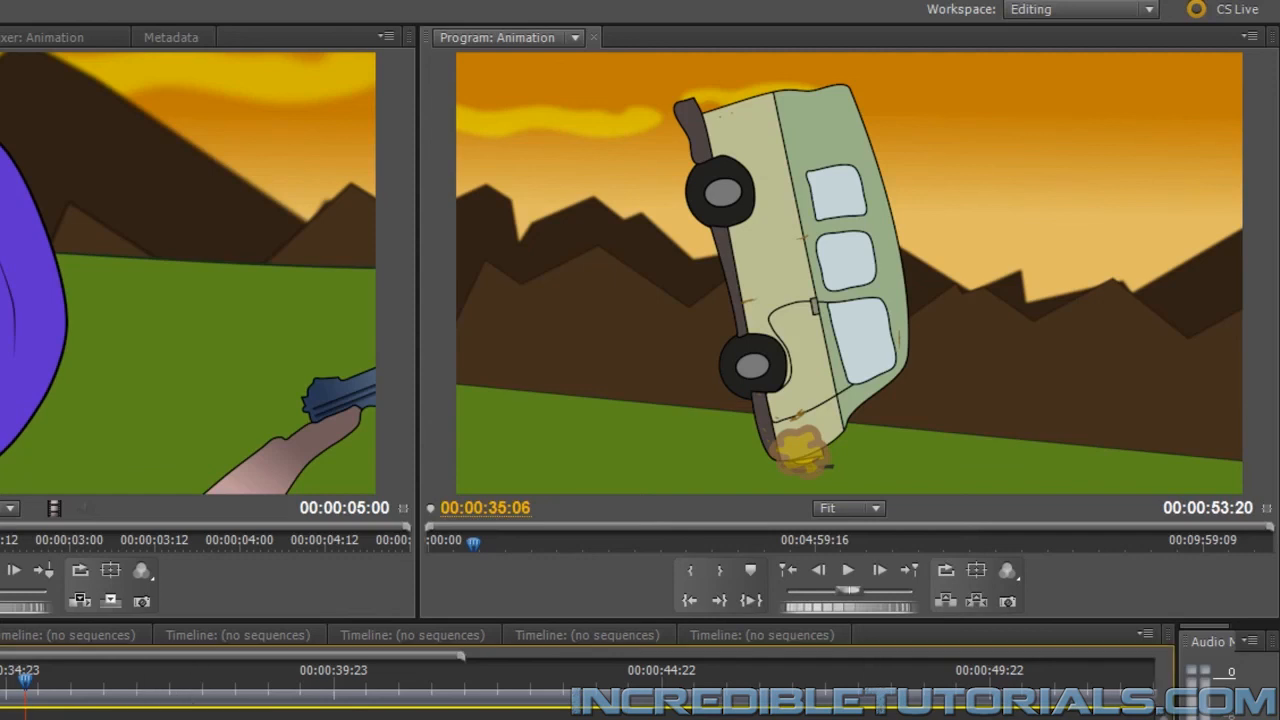
drag(74, 719, 43, 719)
drag(22, 719, 54, 719)
drag(183, 719, 164, 719)
click(848, 572)
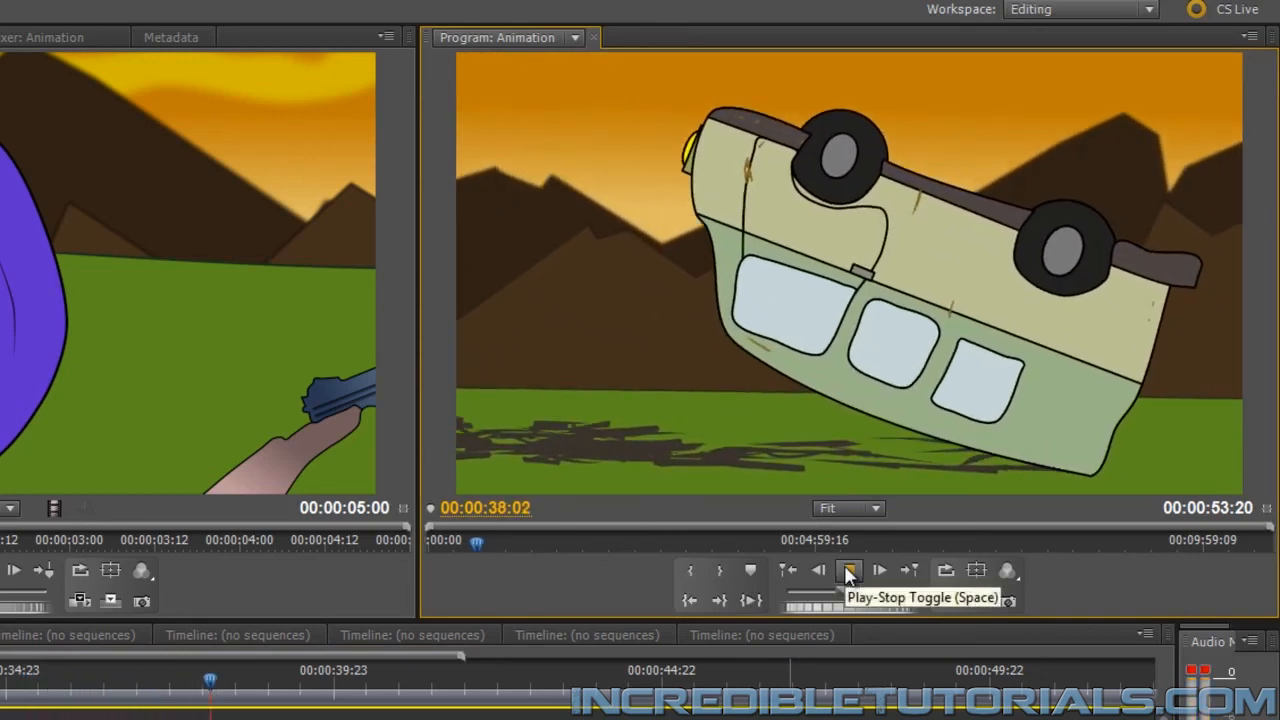
click(848, 572)
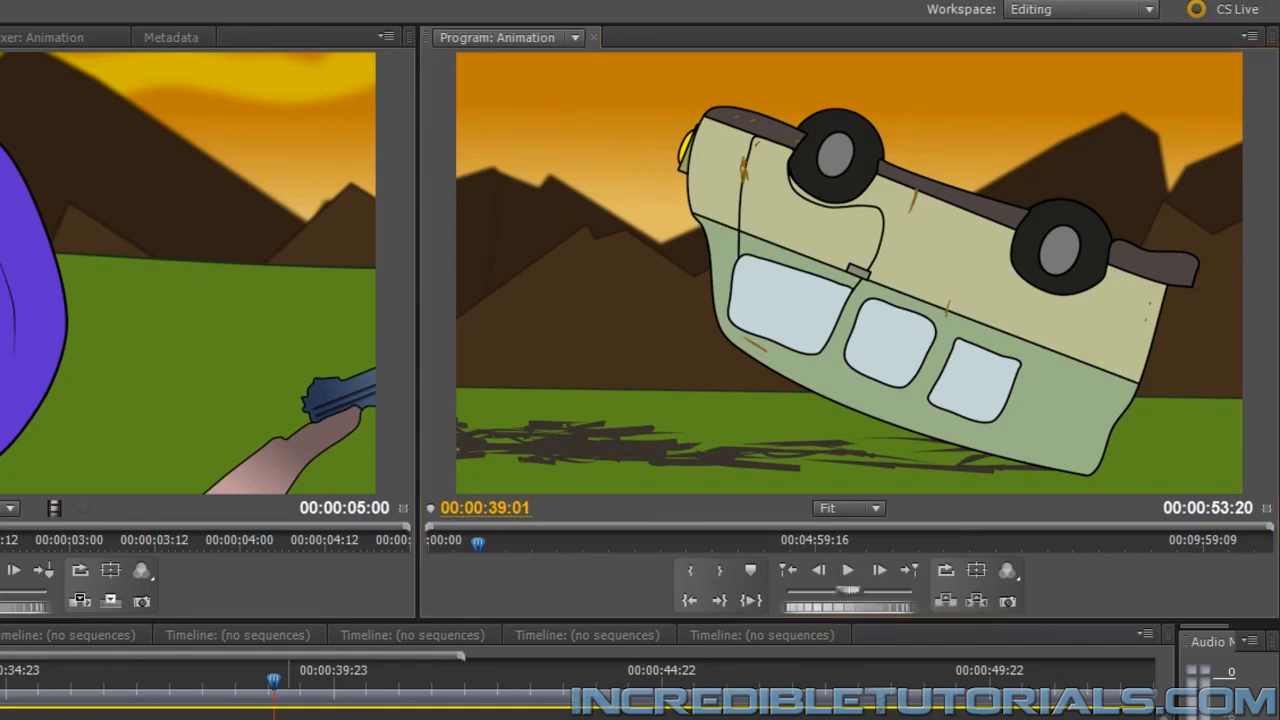
Place 121657__halleck__metal-crash-3.wav on a new audio track below the 99960__cgeffex sound, starting at 00:00:04:01, and show its waveform
scroll(577, 690, up, 10)
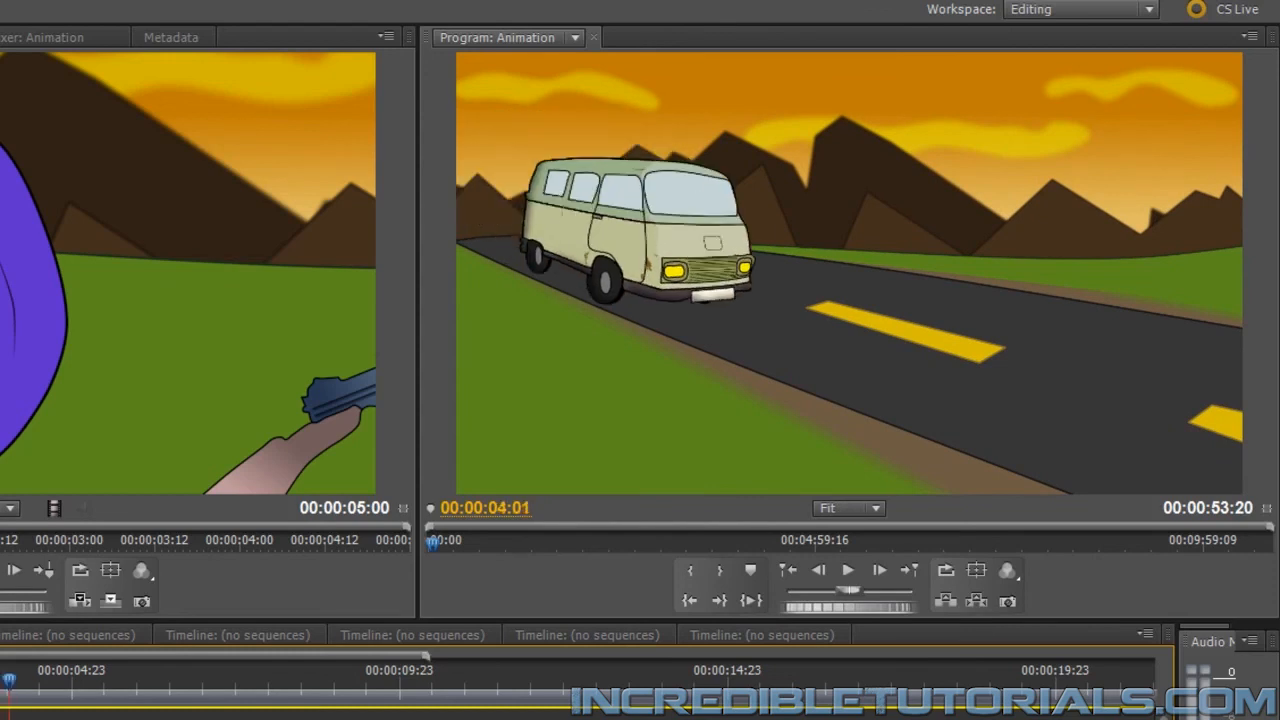
key(Left)
key(Right)
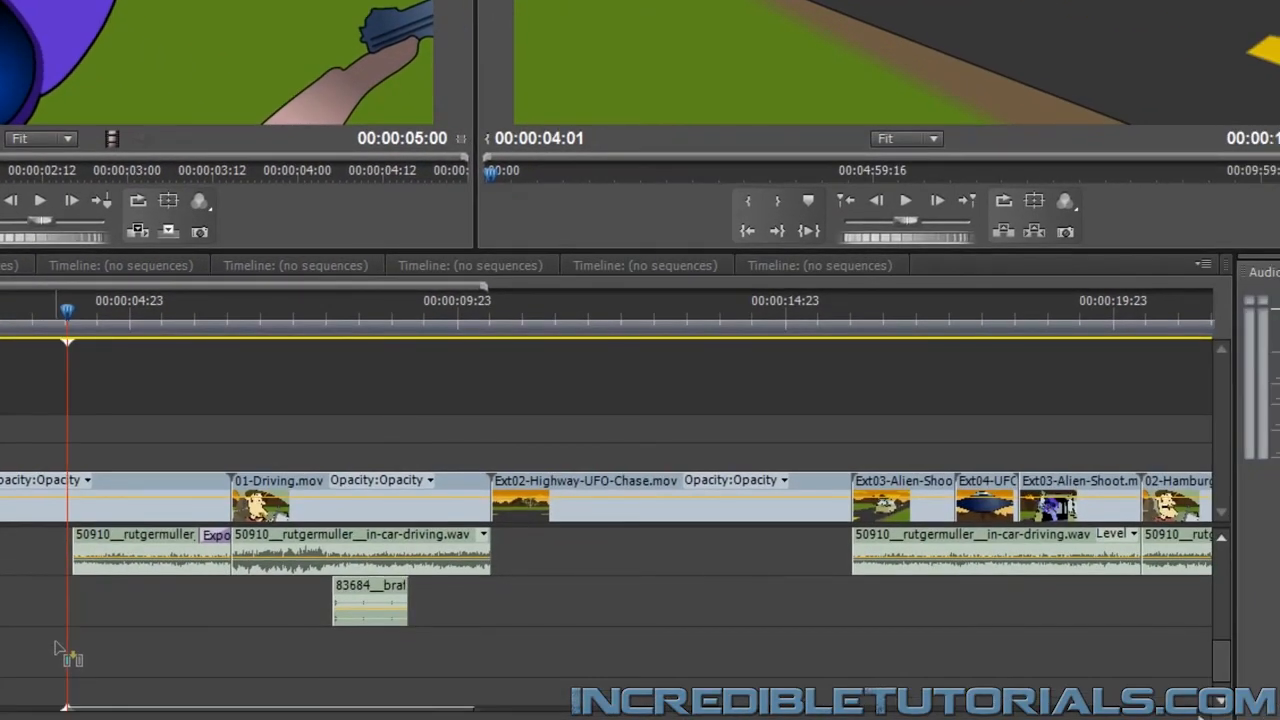
scroll(45, 649, down, 3)
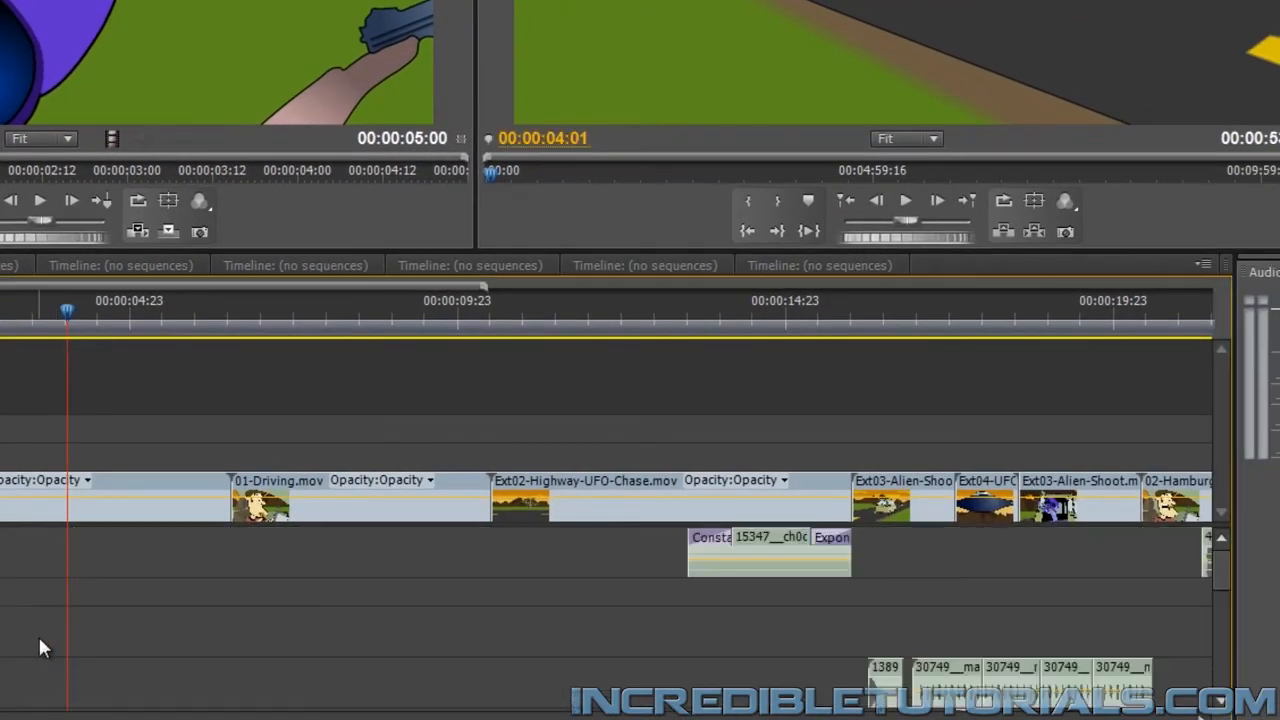
drag(1222, 565, 1235, 684)
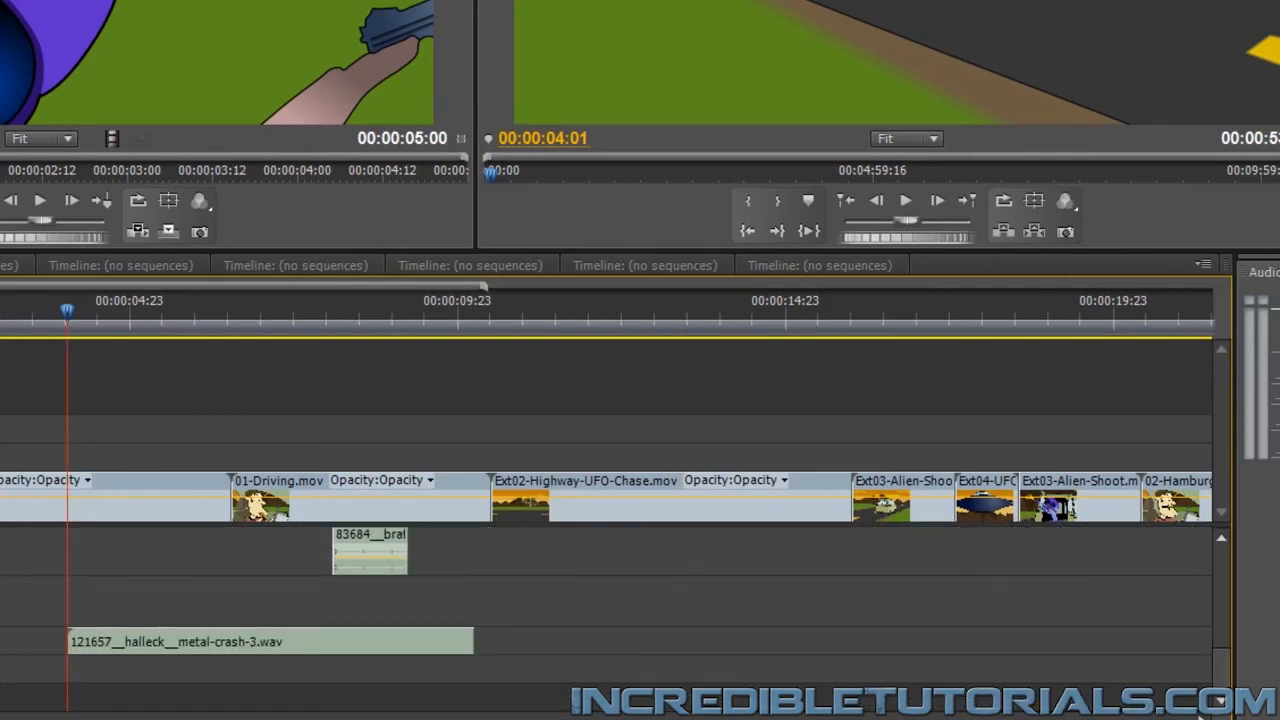
click(1, 641)
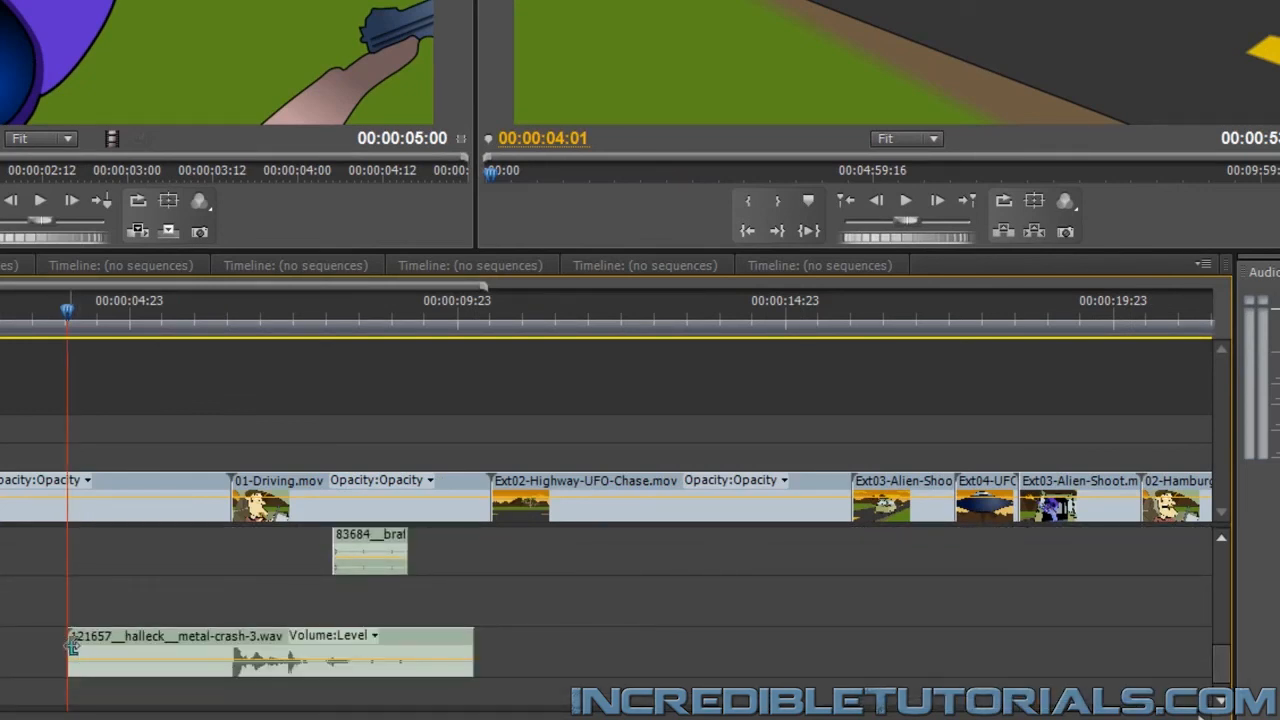
Trim the silent start of the metal crash sound to its first peak, move it back to 00:00:04:01, and preview it
drag(73, 646, 335, 648)
drag(199, 656, 193, 657)
click(45, 314)
click(858, 488)
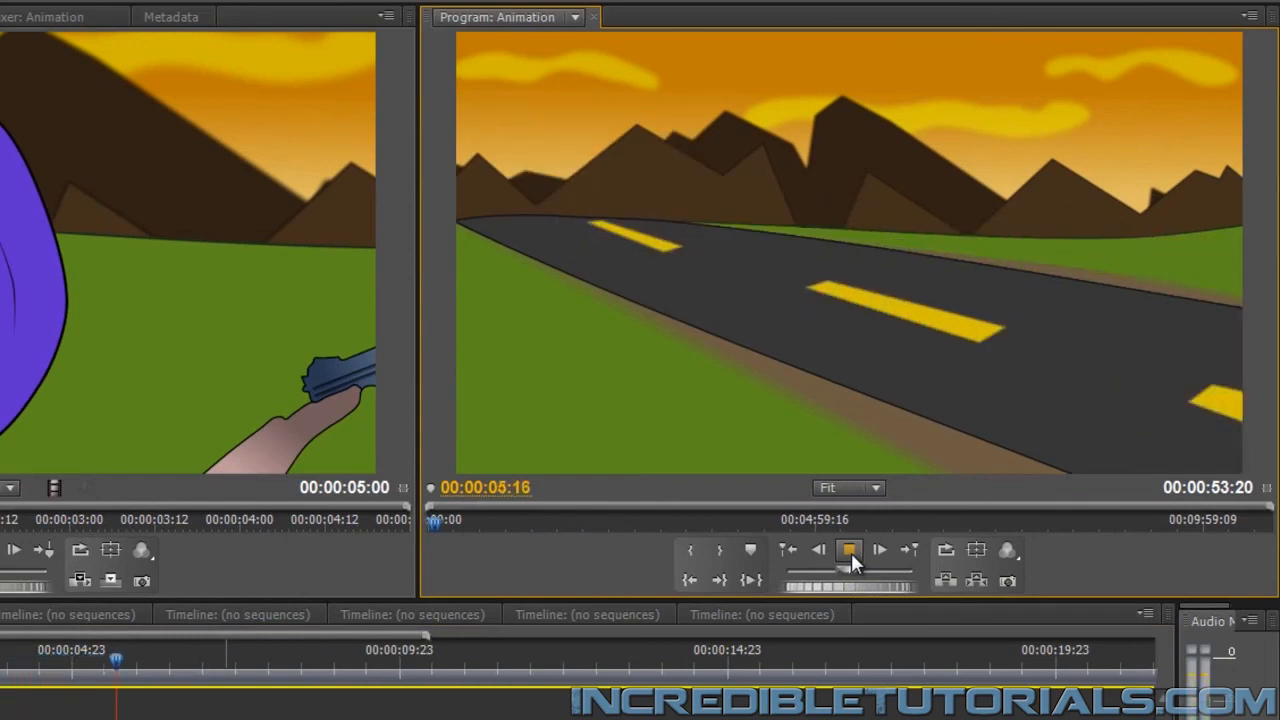
click(849, 551)
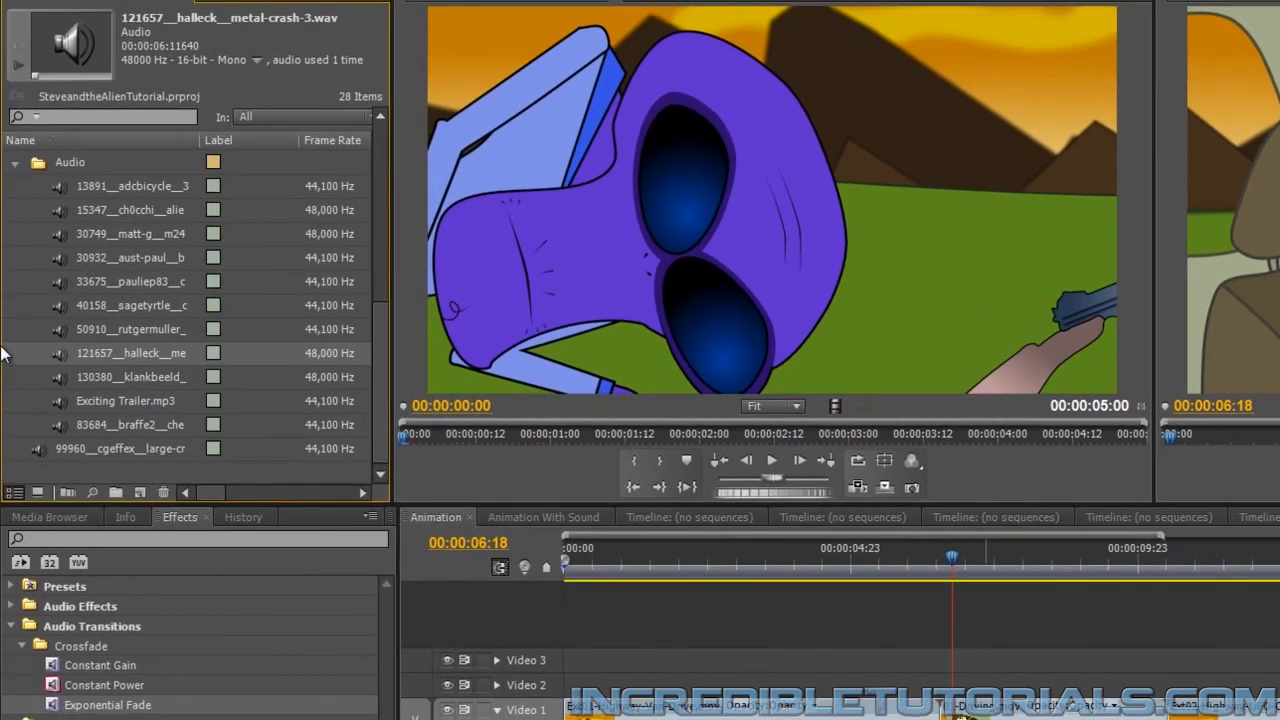
Place 130380__klankbeeld__car-passing-close-01.wav on a new audio track below the metal crash, starting at 00:00:04:01, and show its waveform
click(55, 378)
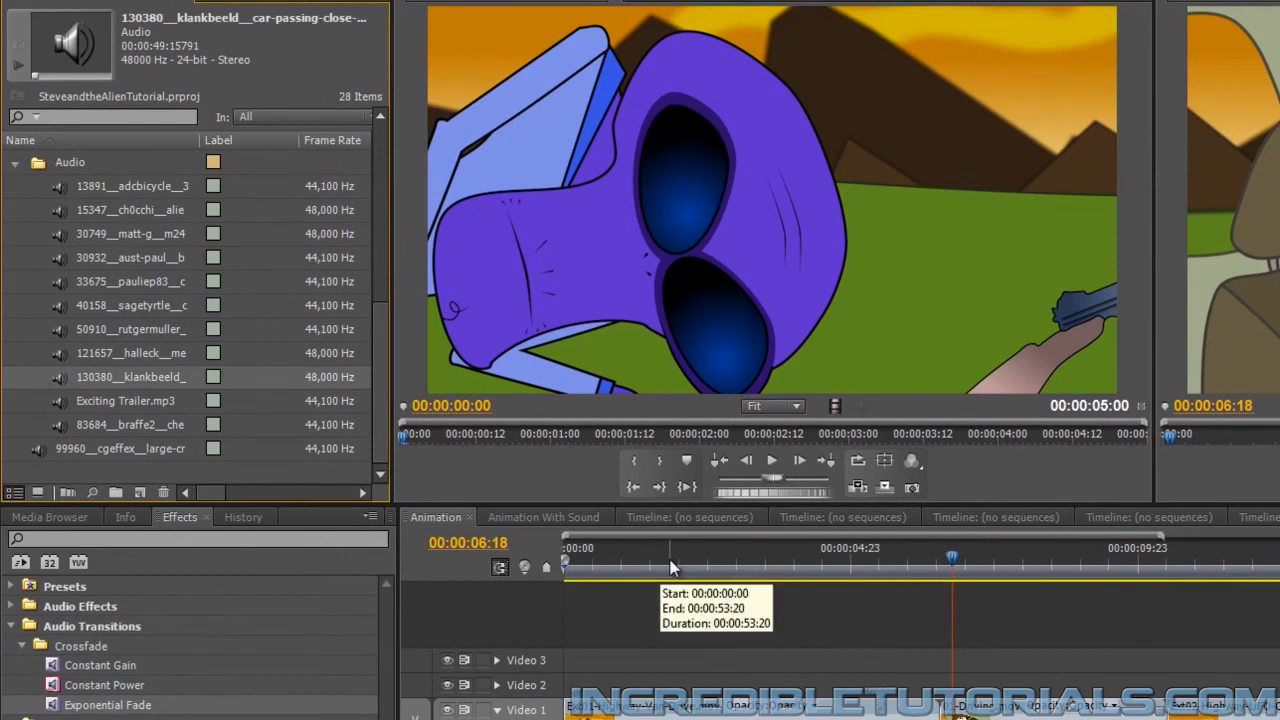
drag(672, 567, 724, 567)
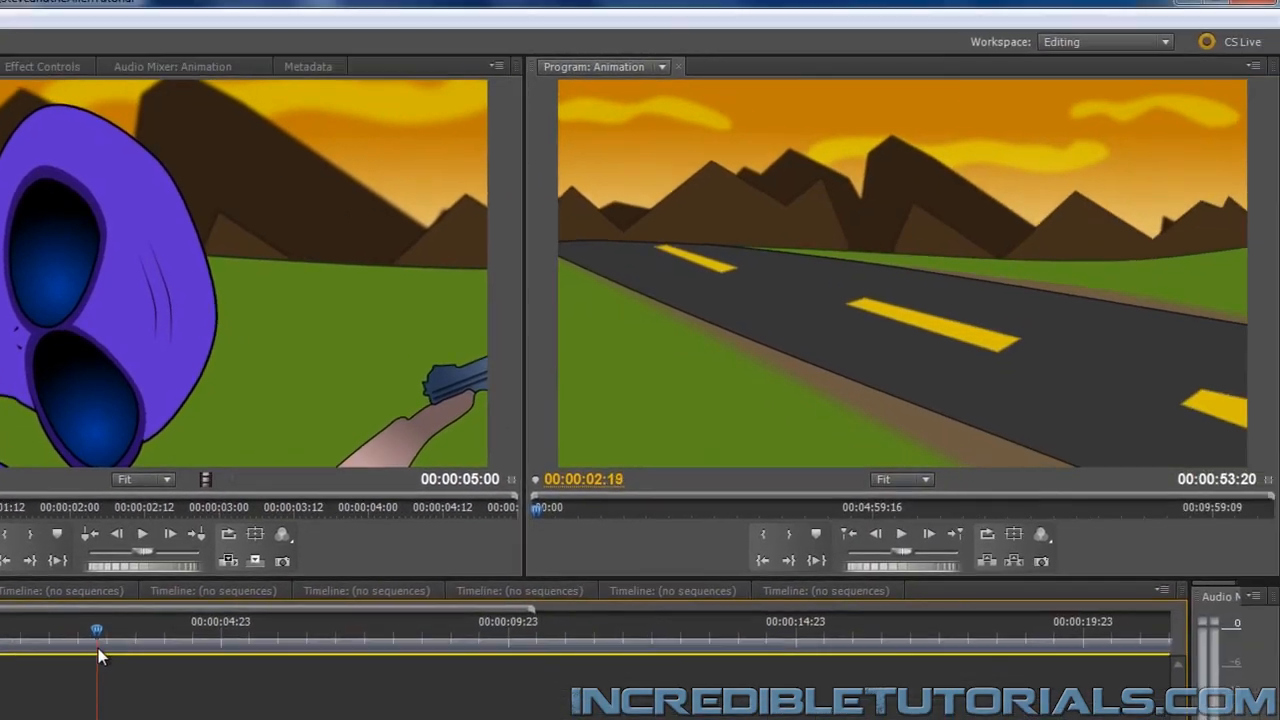
drag(98, 655, 169, 663)
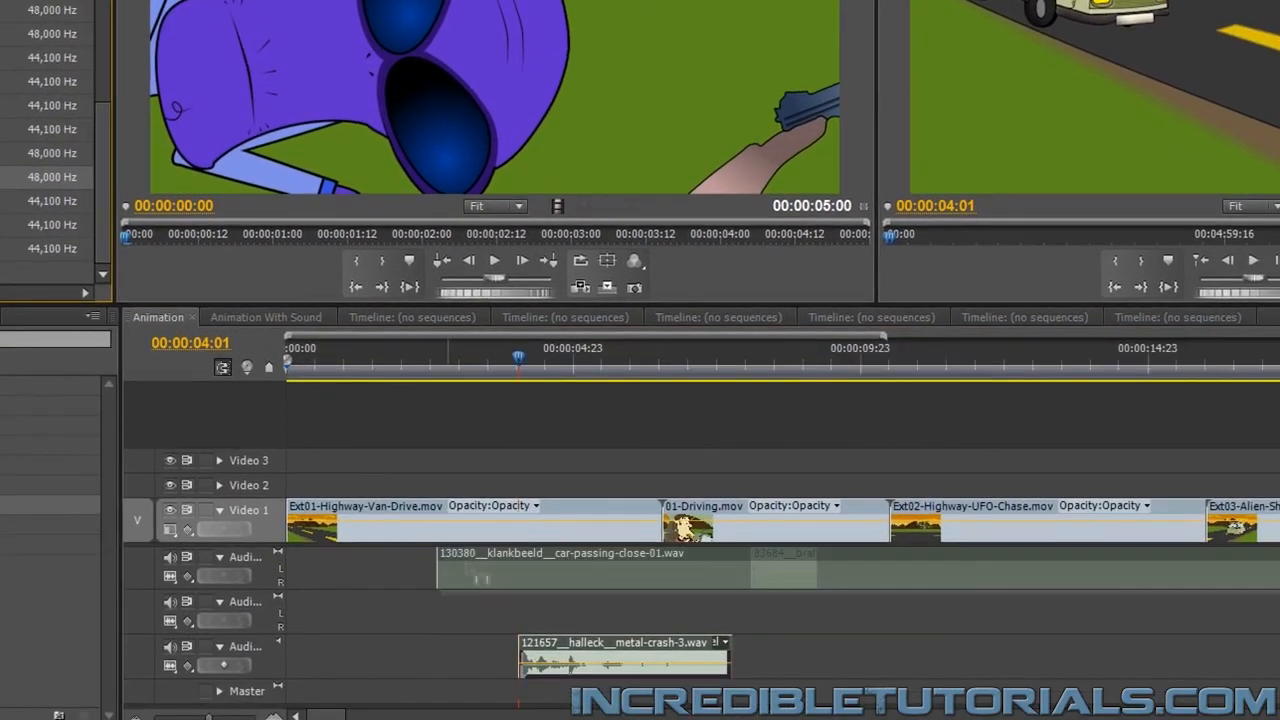
drag(480, 578, 242, 598)
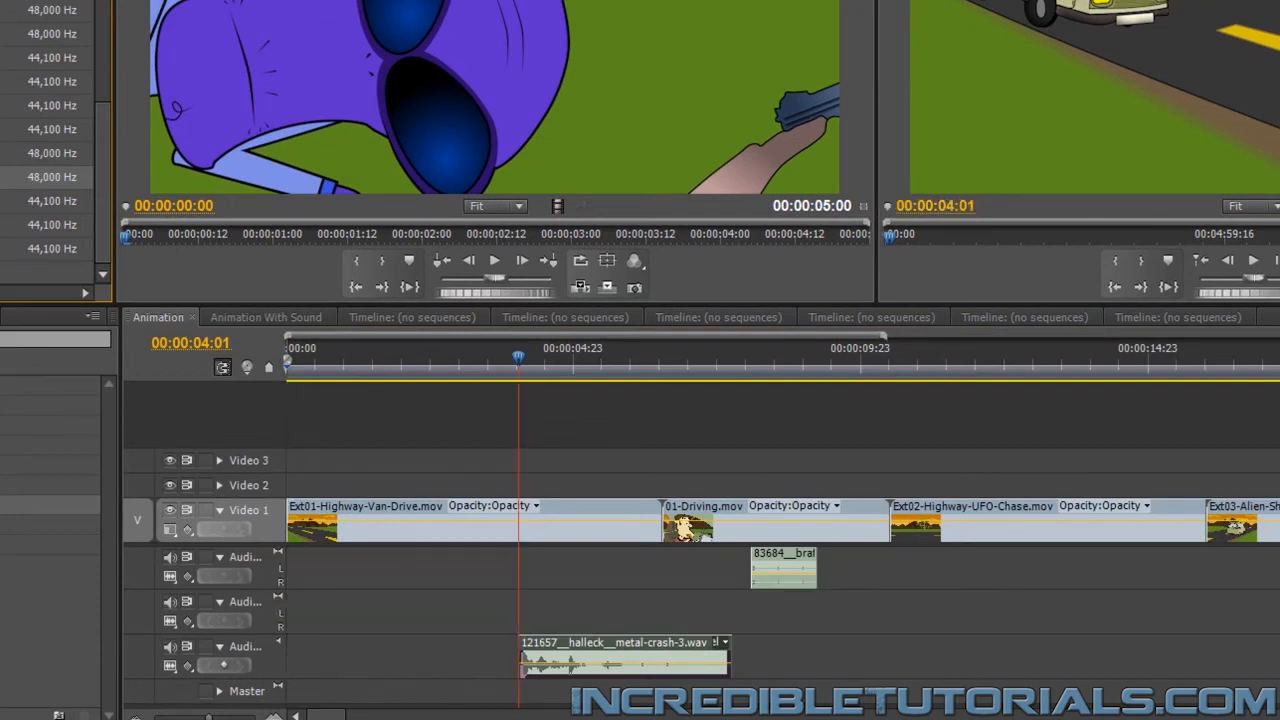
drag(209, 717, 199, 717)
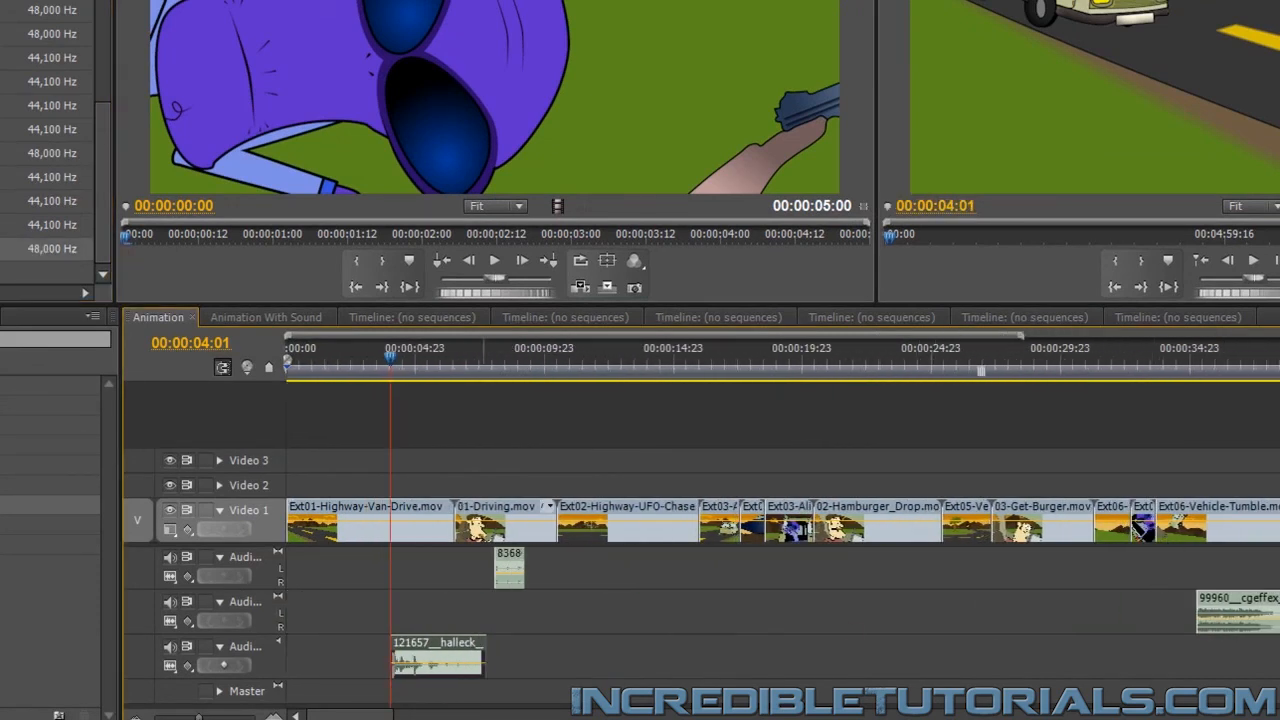
drag(4, 249, 313, 556)
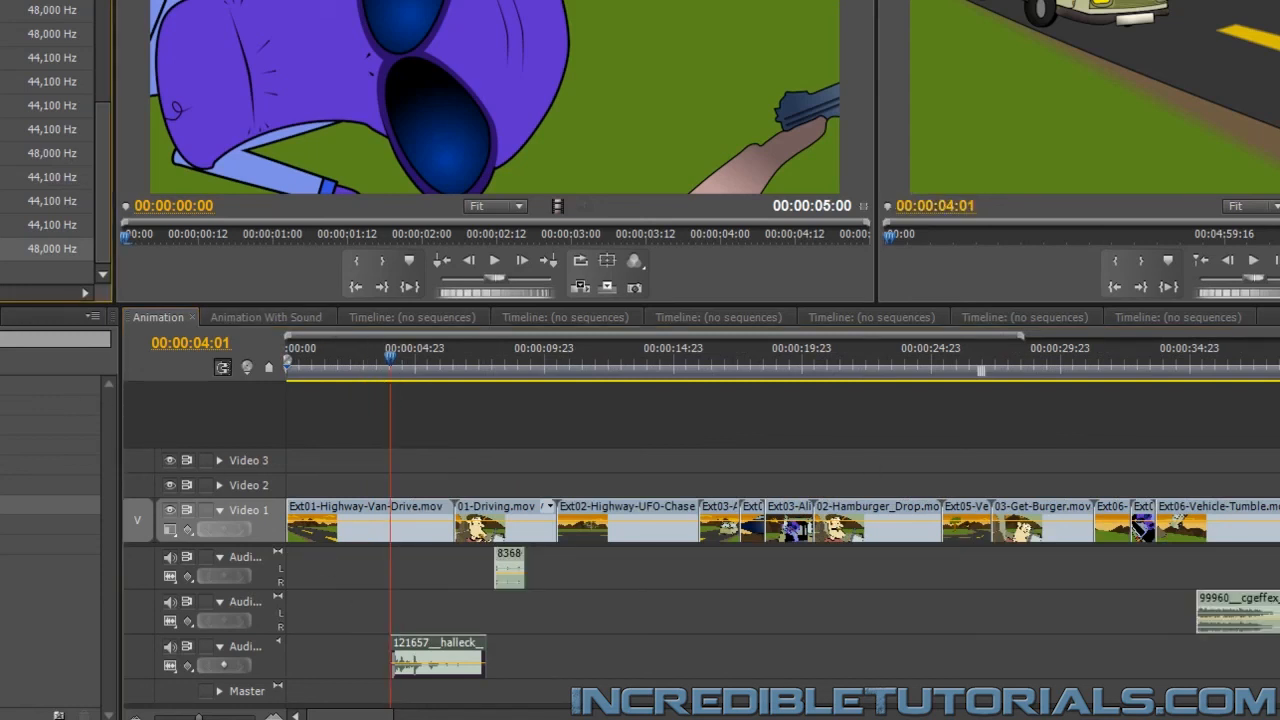
scroll(704, 627, up, 6)
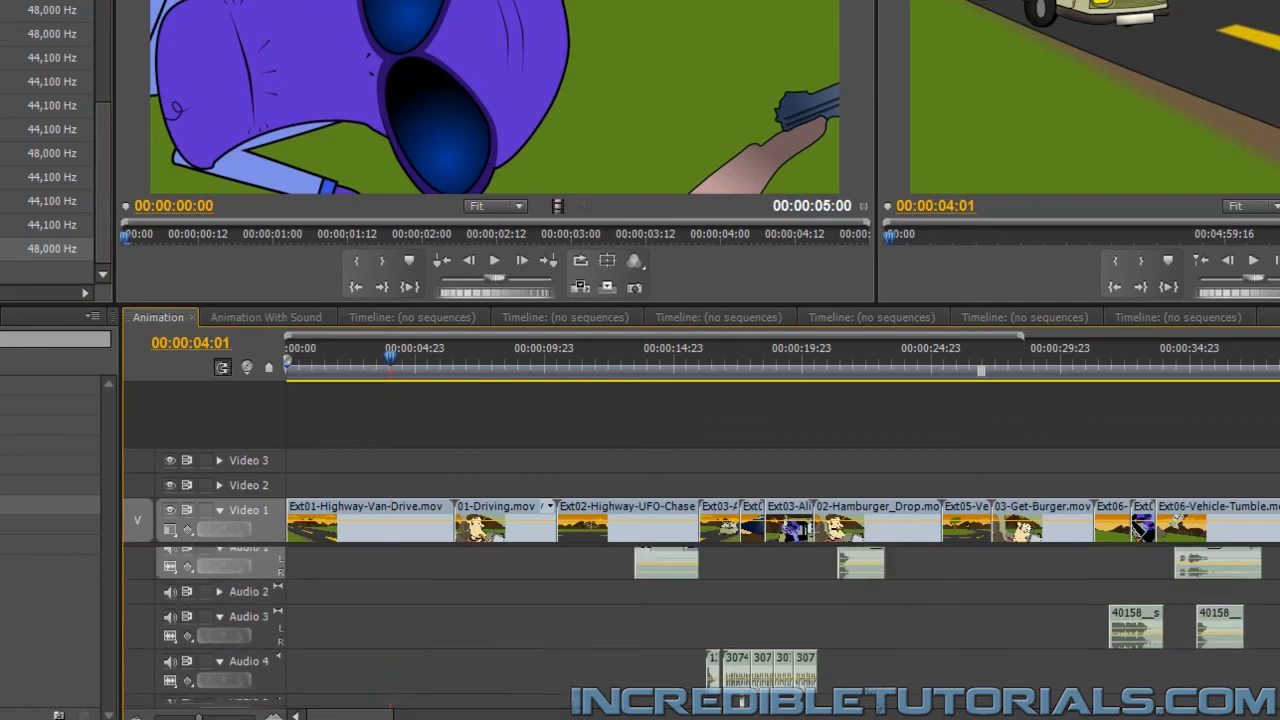
scroll(704, 627, down, 1)
scroll(741, 660, down, 3)
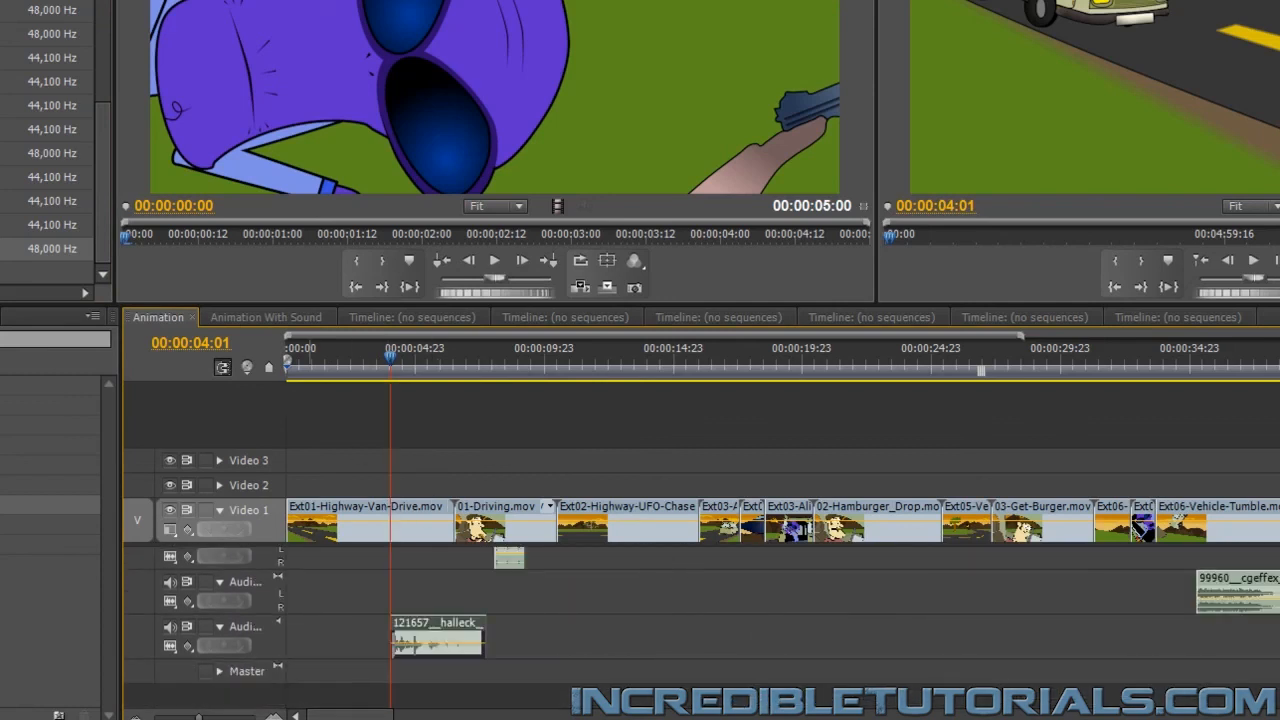
drag(5, 249, 402, 700)
scroll(700, 620, down, 3)
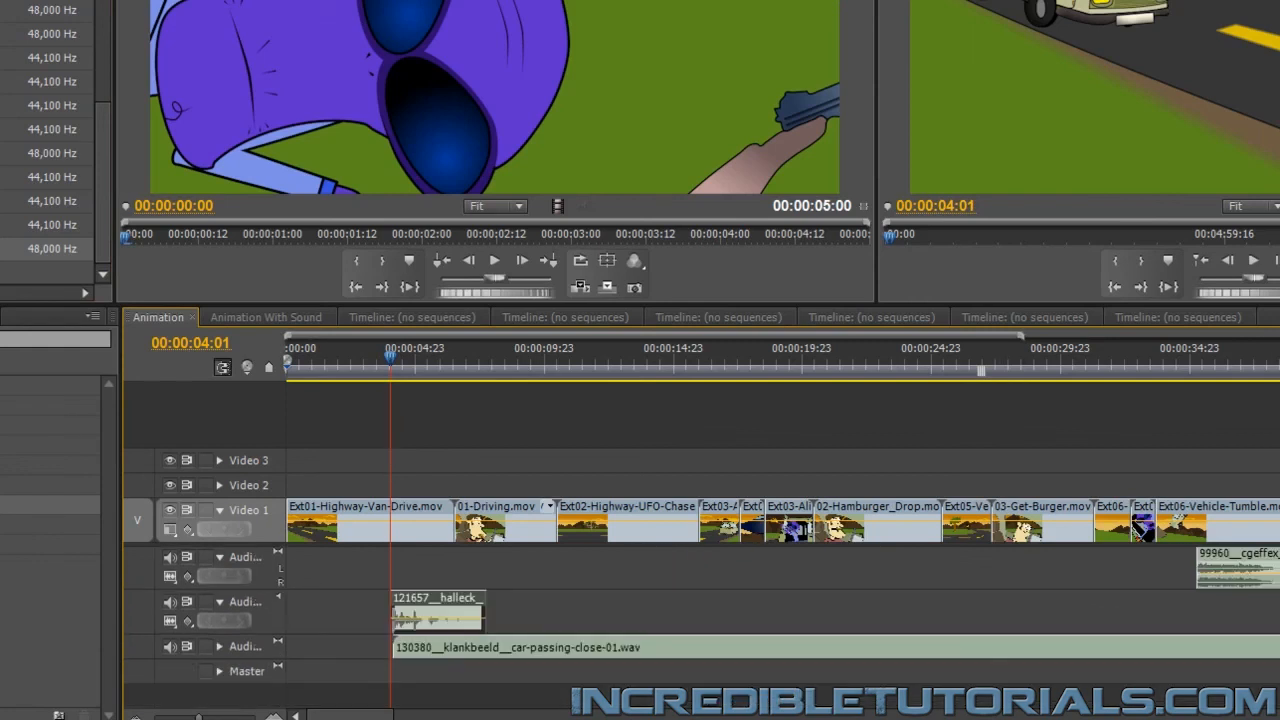
click(218, 646)
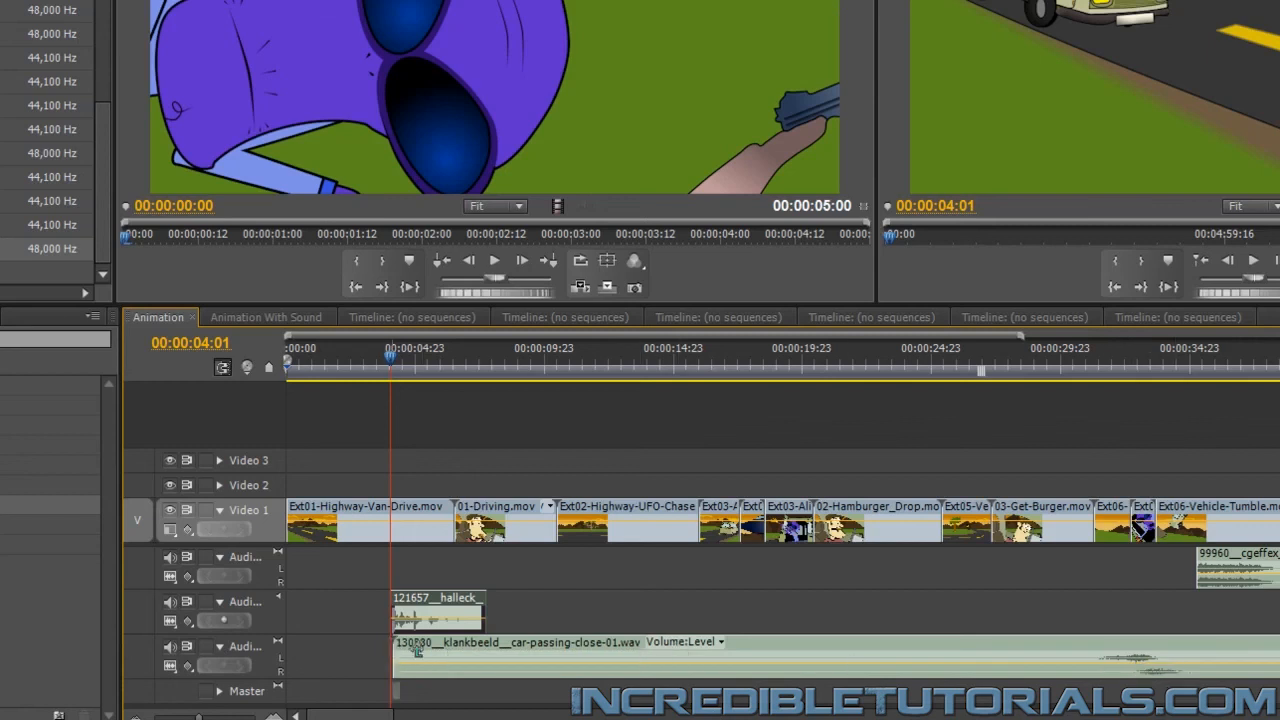
Trim the car-passing sound's start to its loud section, move it back to about 00:00:04:01, shorten its end, and preview it
drag(417, 650, 1092, 657)
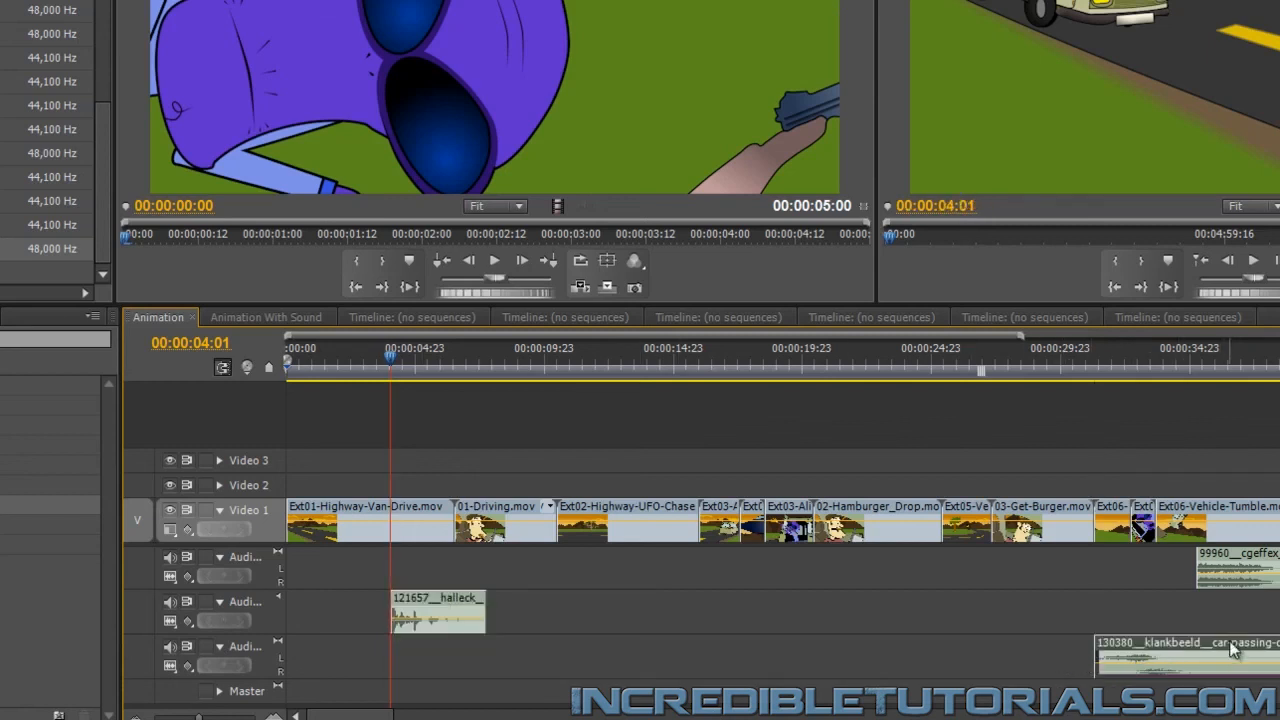
drag(1232, 650, 537, 677)
drag(964, 648, 612, 660)
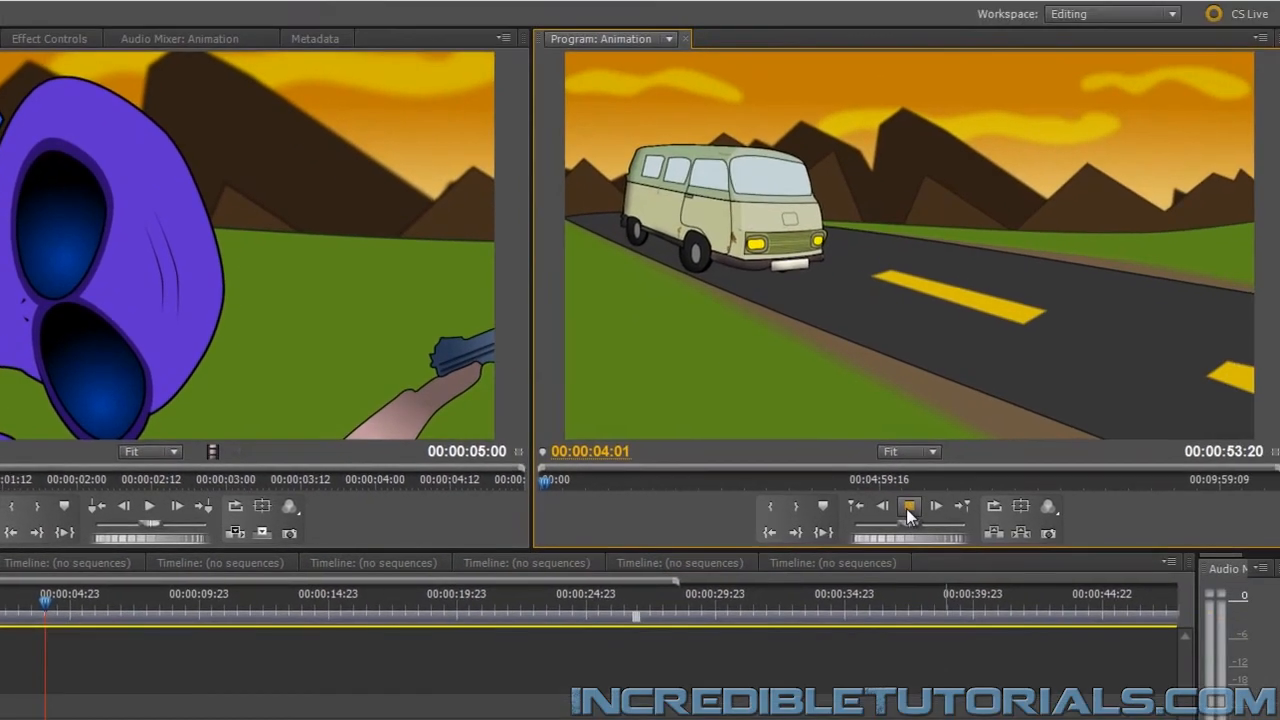
click(1253, 260)
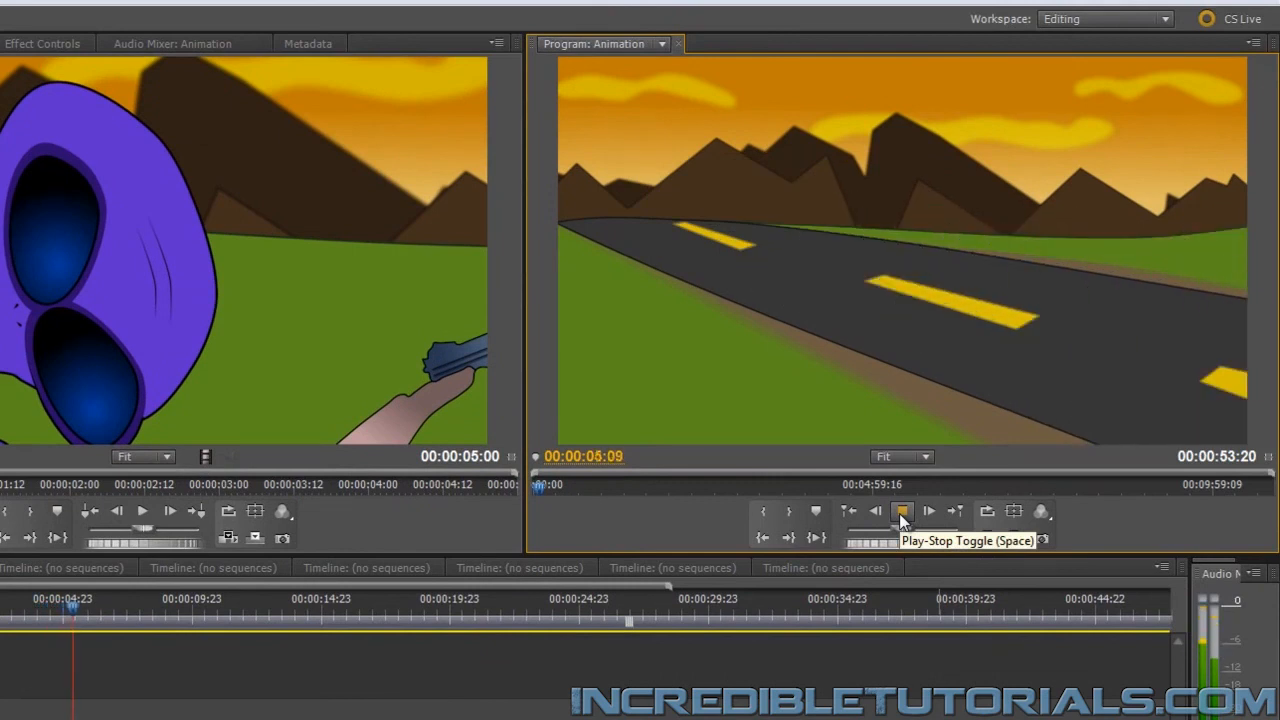
Mute the metal crash track, trim more off the car-passing sound's start, return it to 00:00:04:01, and preview it from about 00:00:03:05
click(899, 513)
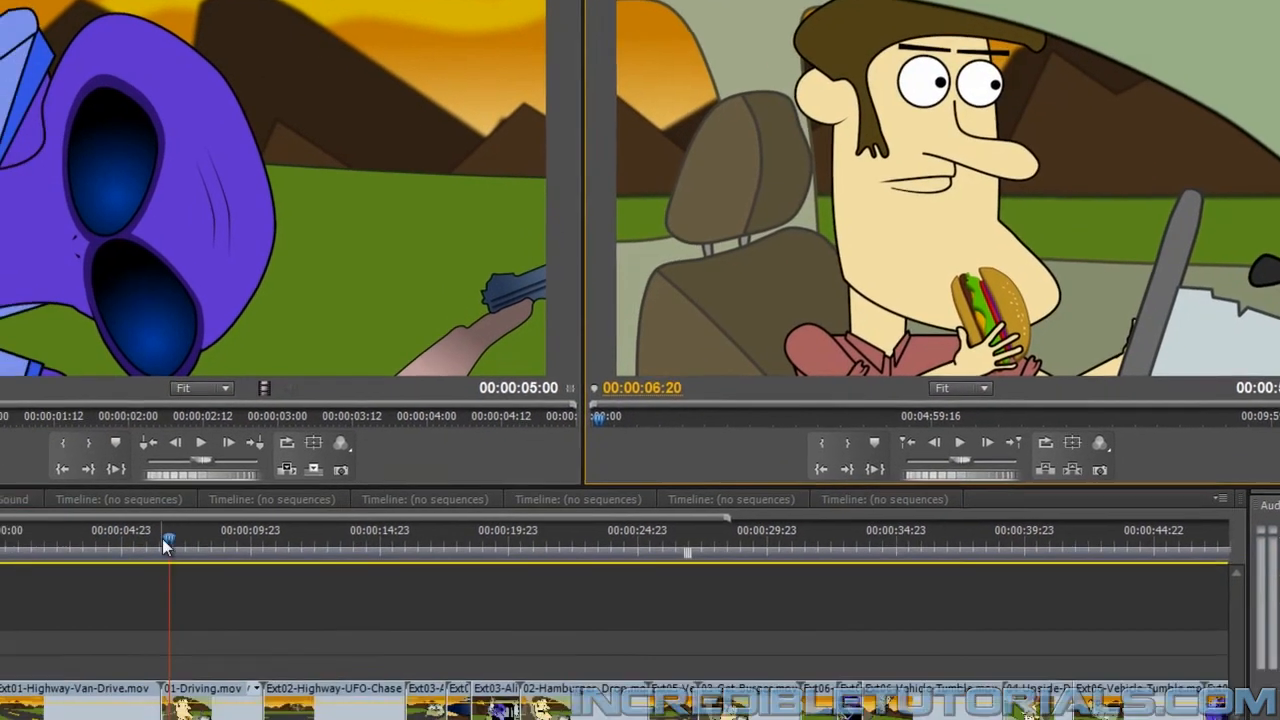
drag(107, 609, 39, 630)
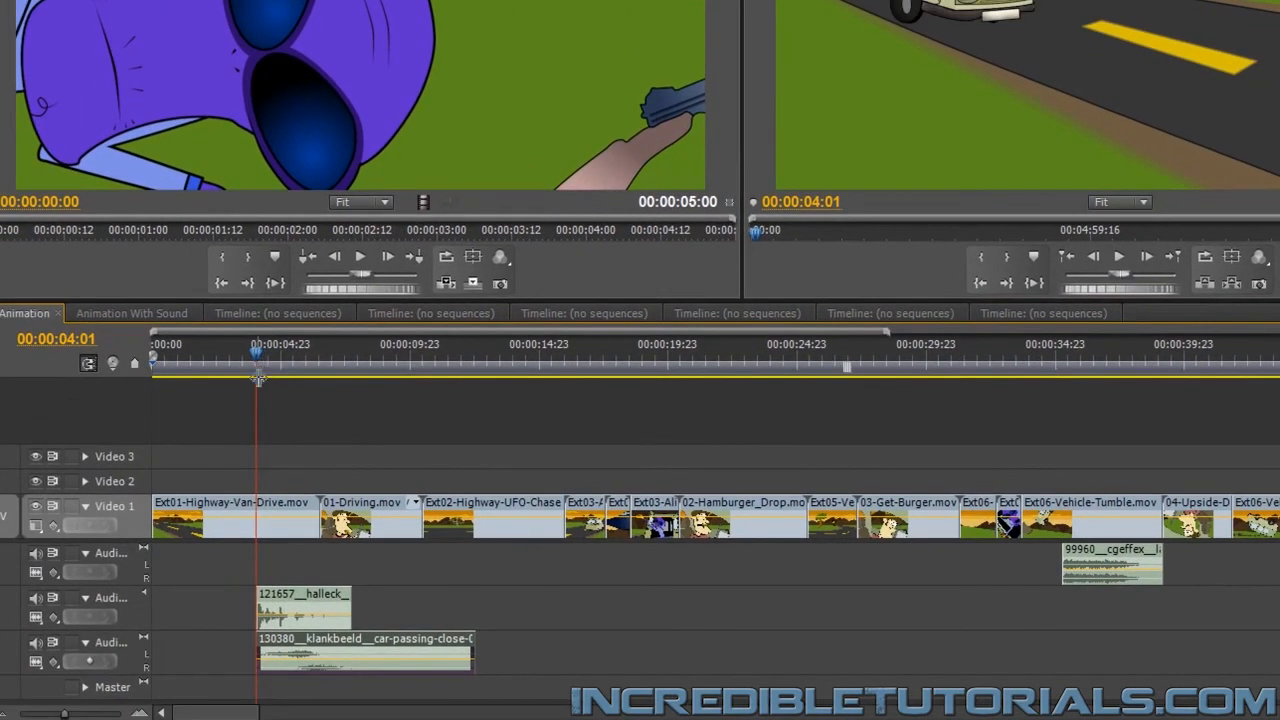
click(38, 600)
drag(256, 652, 282, 650)
drag(373, 637, 422, 648)
click(236, 352)
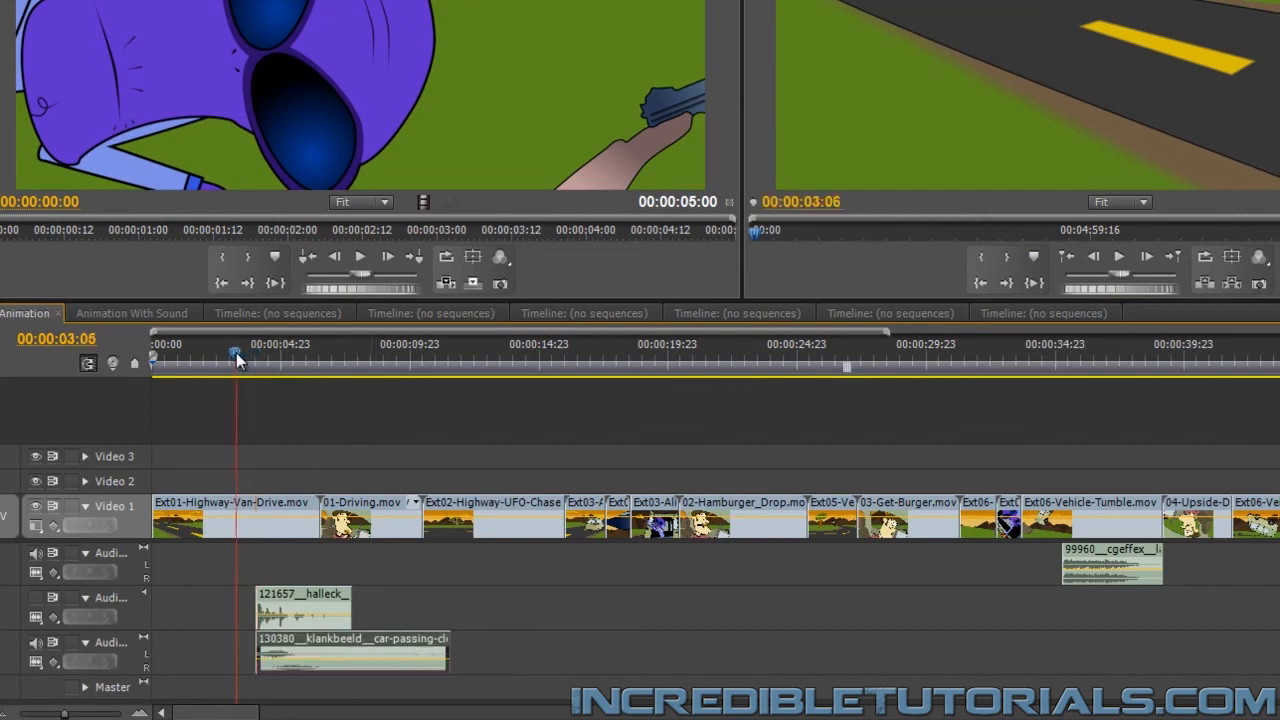
click(1118, 256)
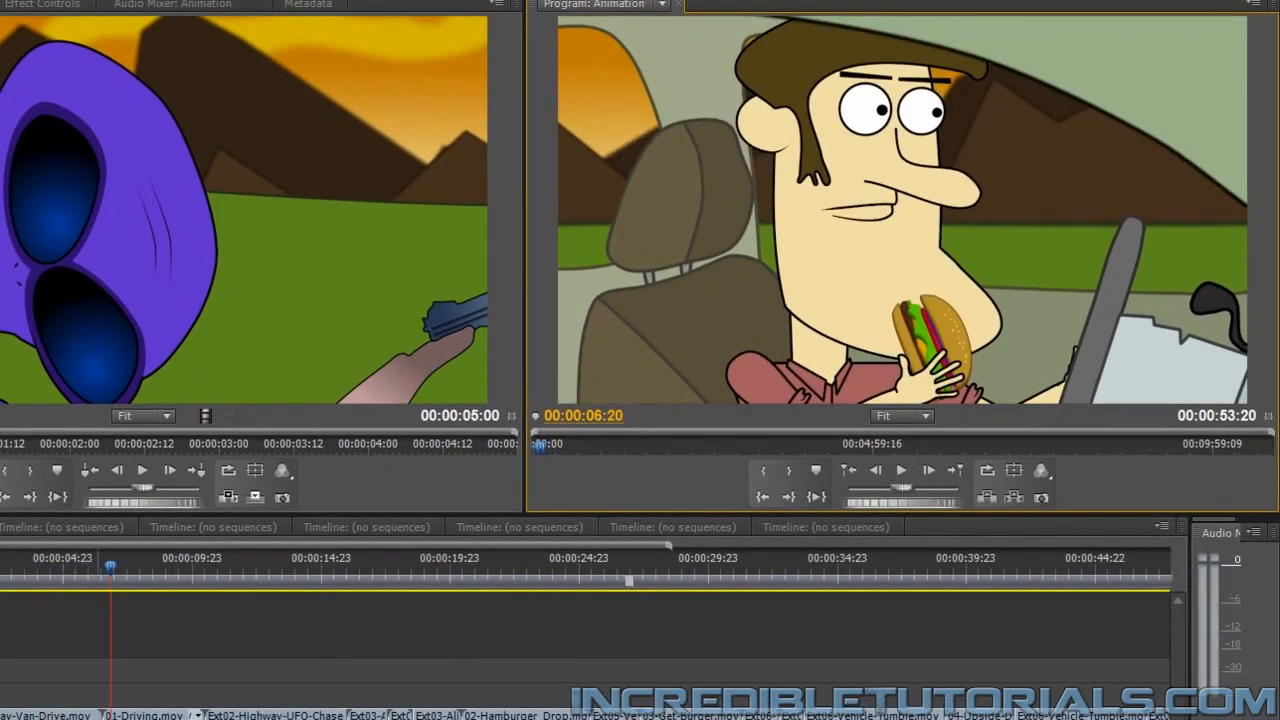
click(236, 686)
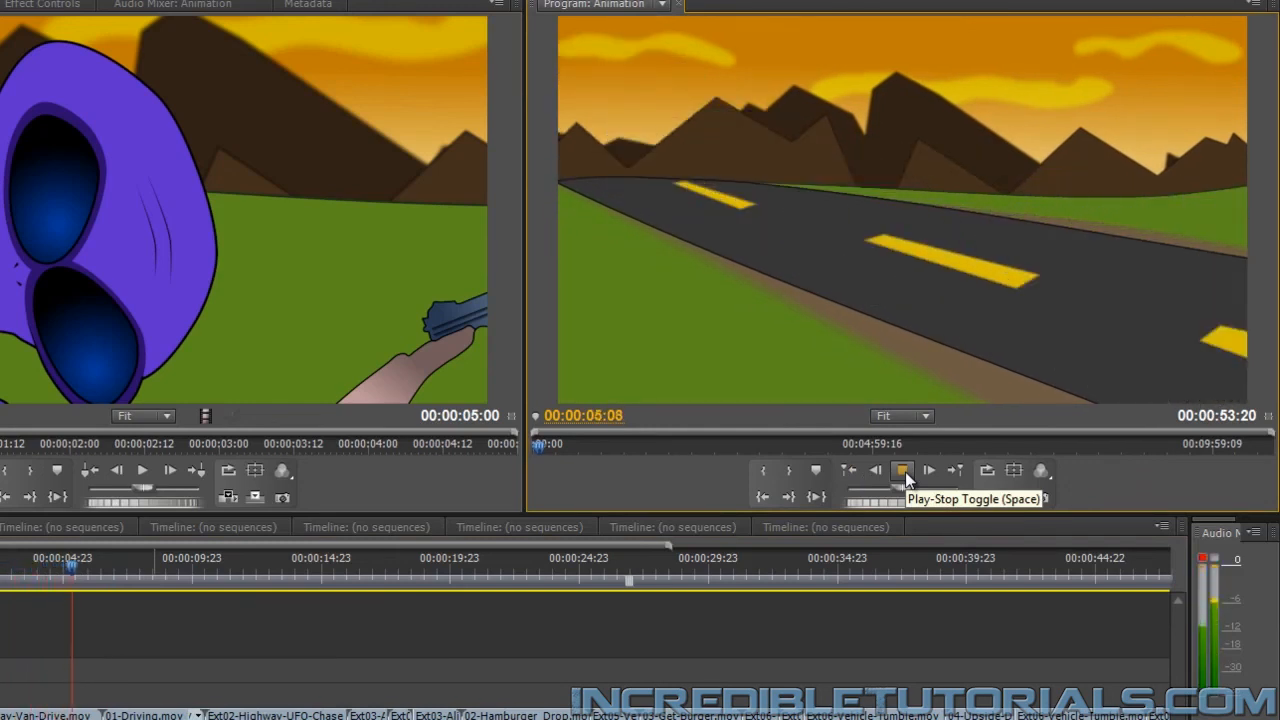
click(905, 471)
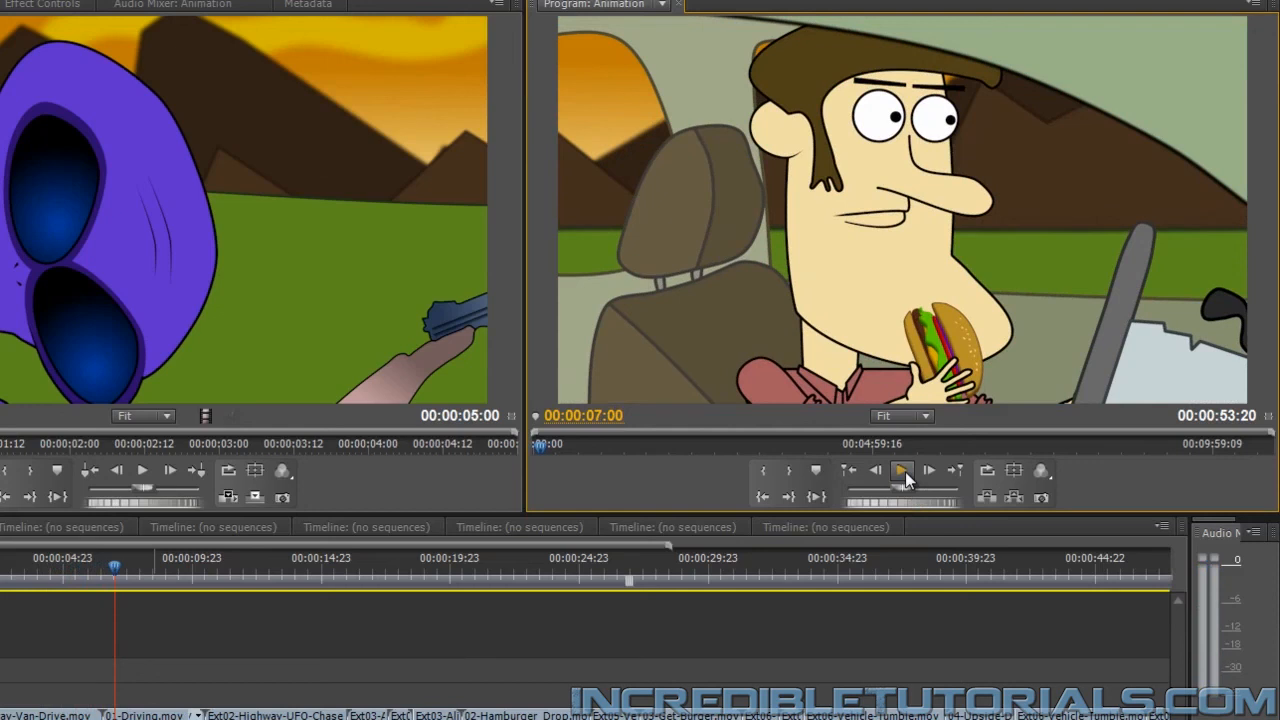
Add 130380__klankbeeld__car-passing-close-01.wav again under Ext02-Highway-UFO-Chase, trim its quiet start, shorten its end to match that shot, and preview it
drag(203, 572, 231, 577)
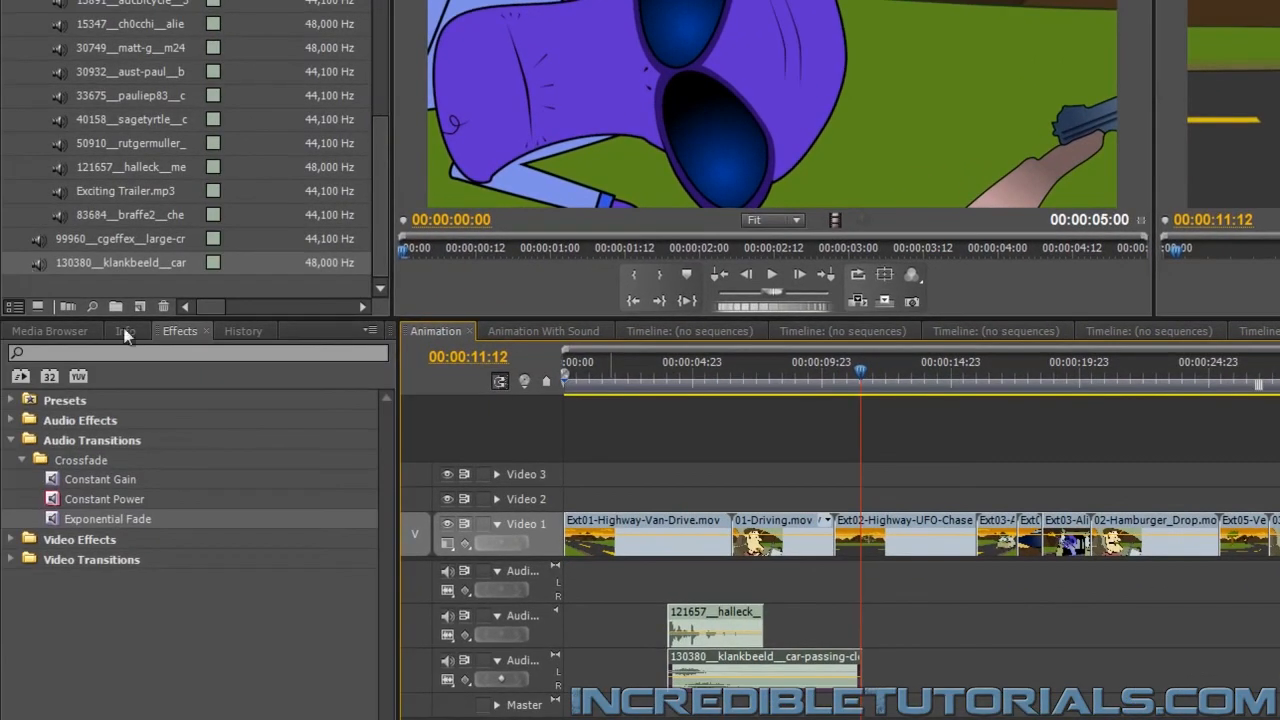
drag(38, 260, 882, 680)
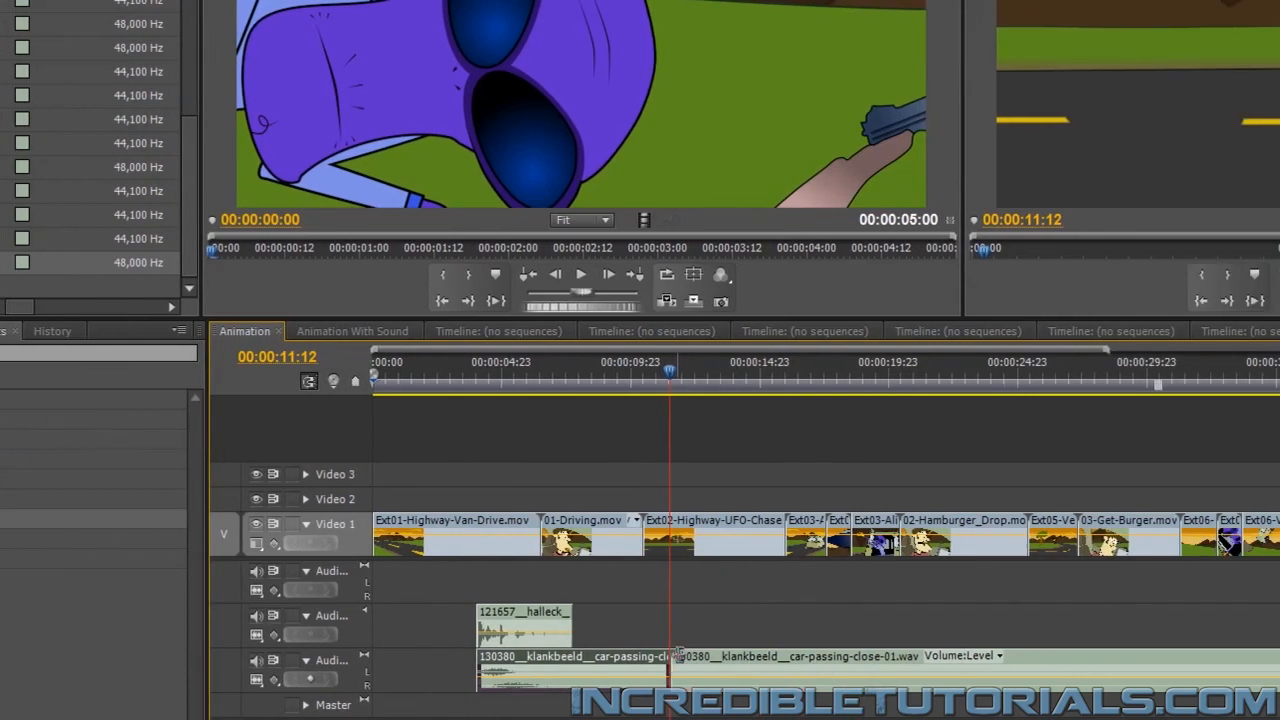
drag(864, 662, 1132, 664)
drag(1225, 672, 518, 693)
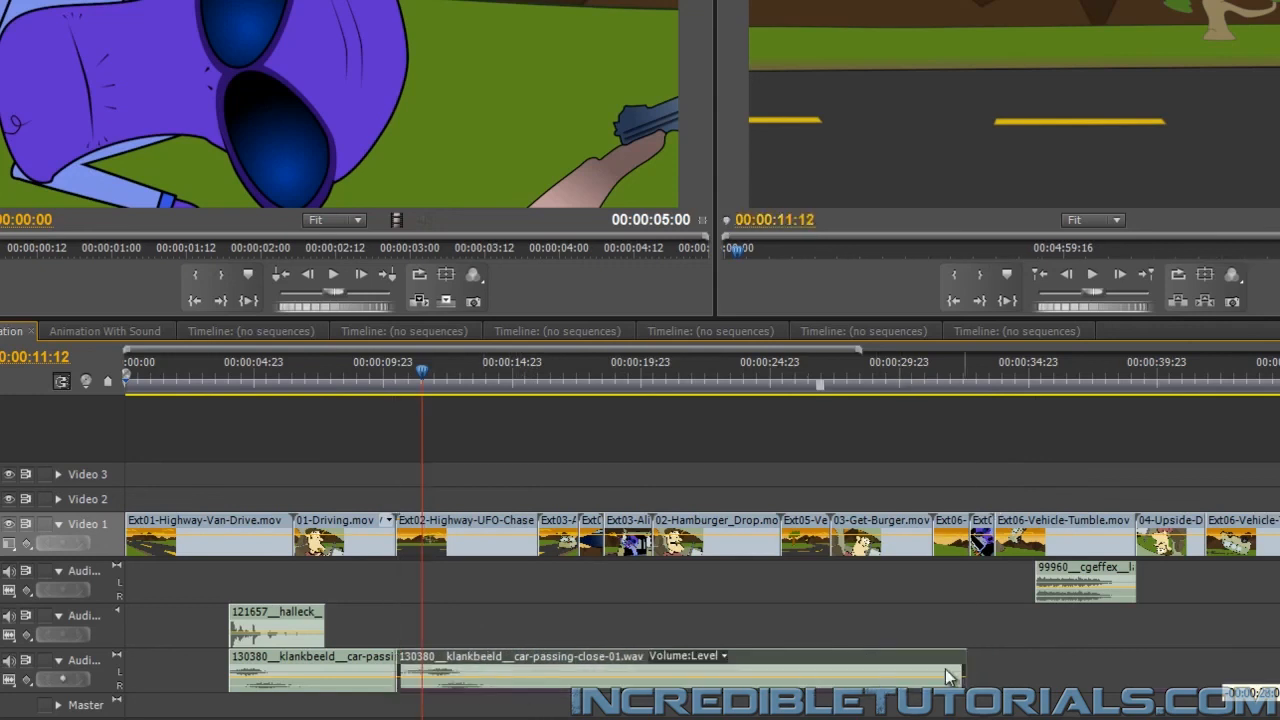
drag(968, 665, 535, 666)
drag(415, 381, 349, 370)
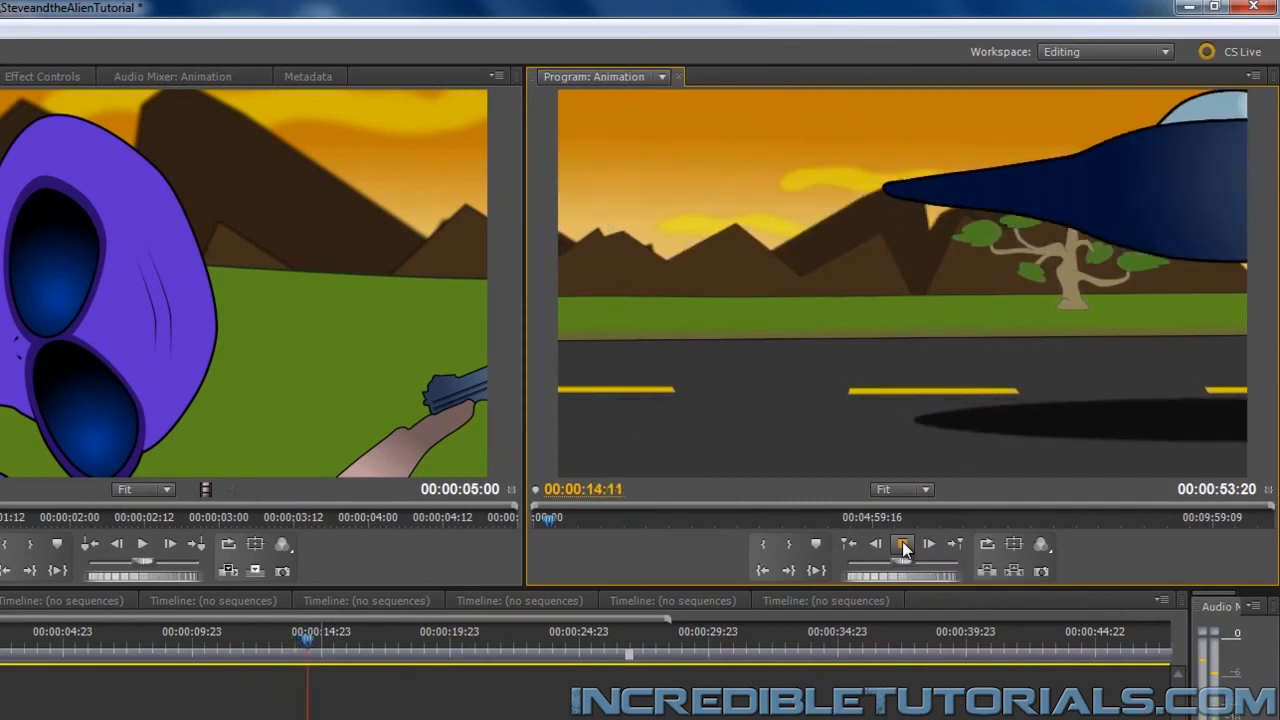
click(903, 545)
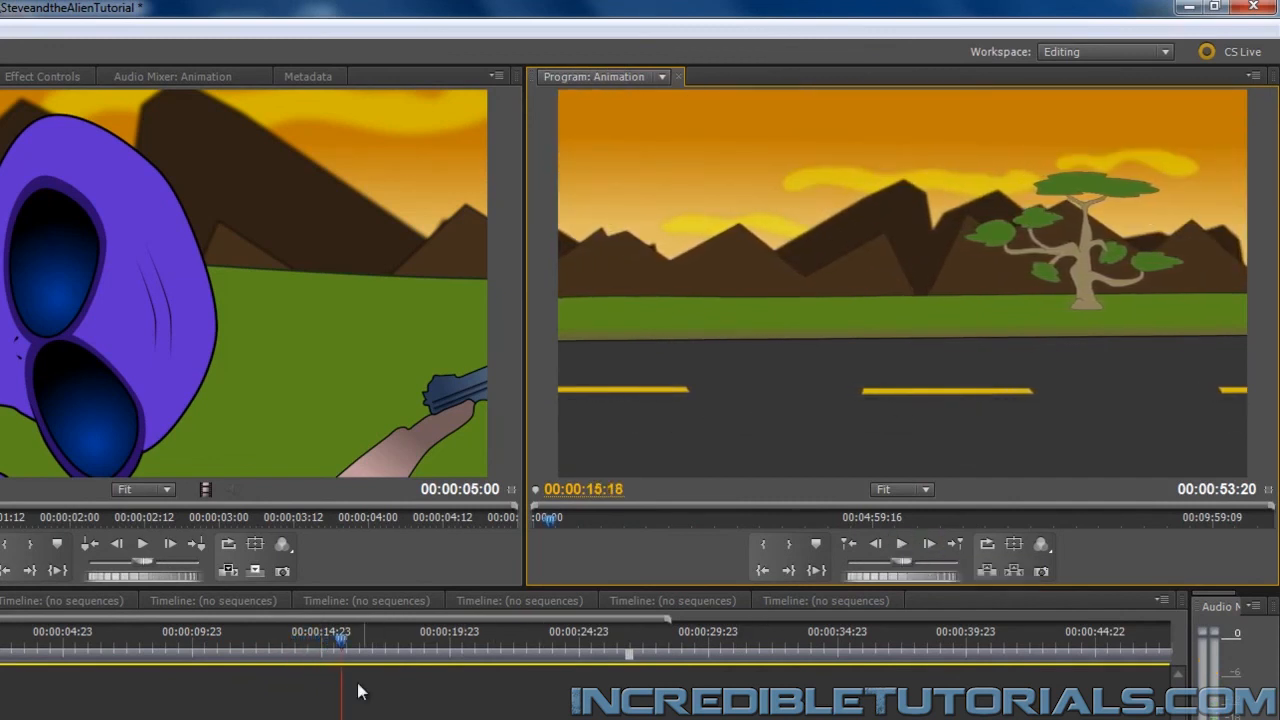
Add another copy of the car-passing sound at 00:00:25:09 under the Ext05 shot, trim its start and end to the loud section, and preview it
drag(349, 640, 590, 650)
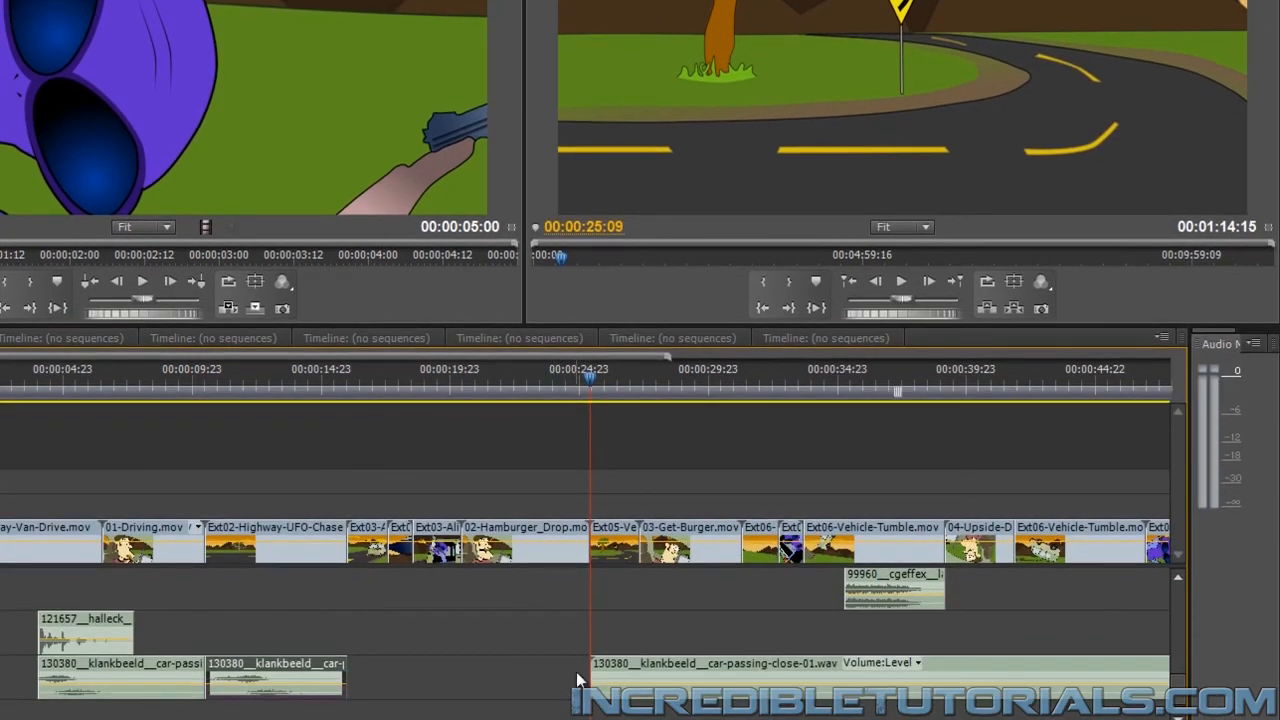
scroll(587, 525, right, 3)
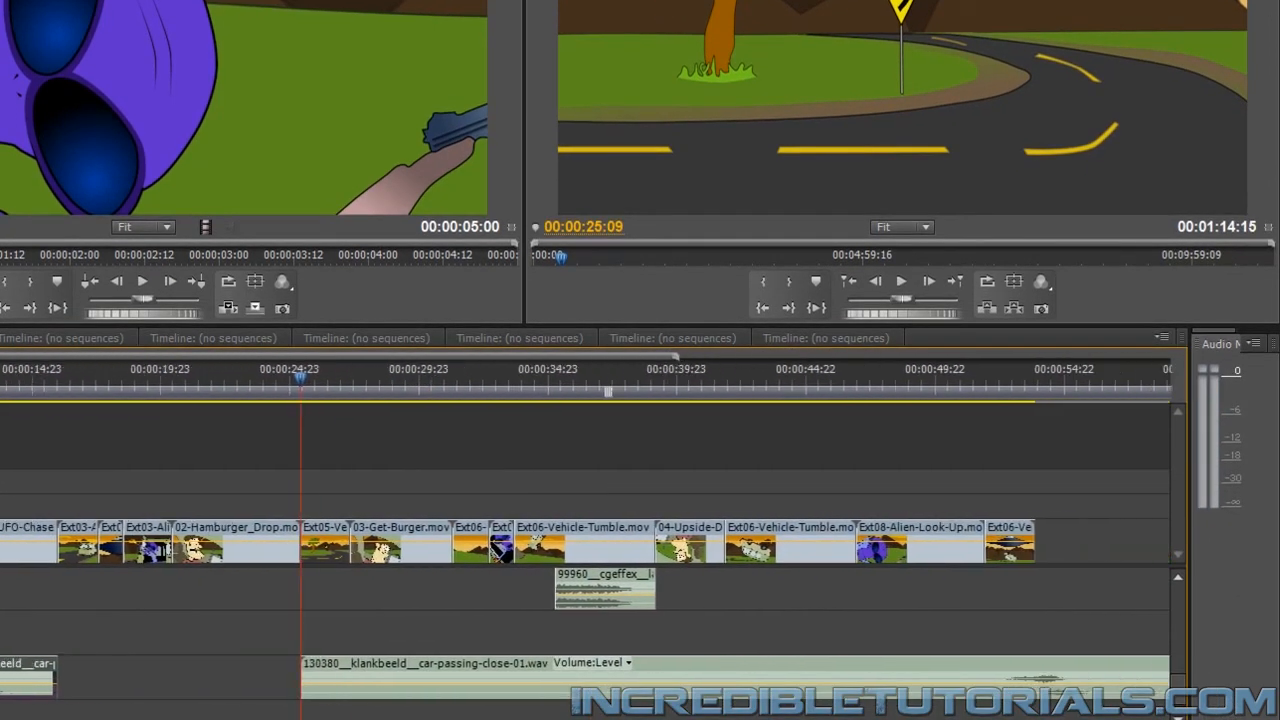
drag(302, 667, 368, 667)
drag(838, 669, 365, 645)
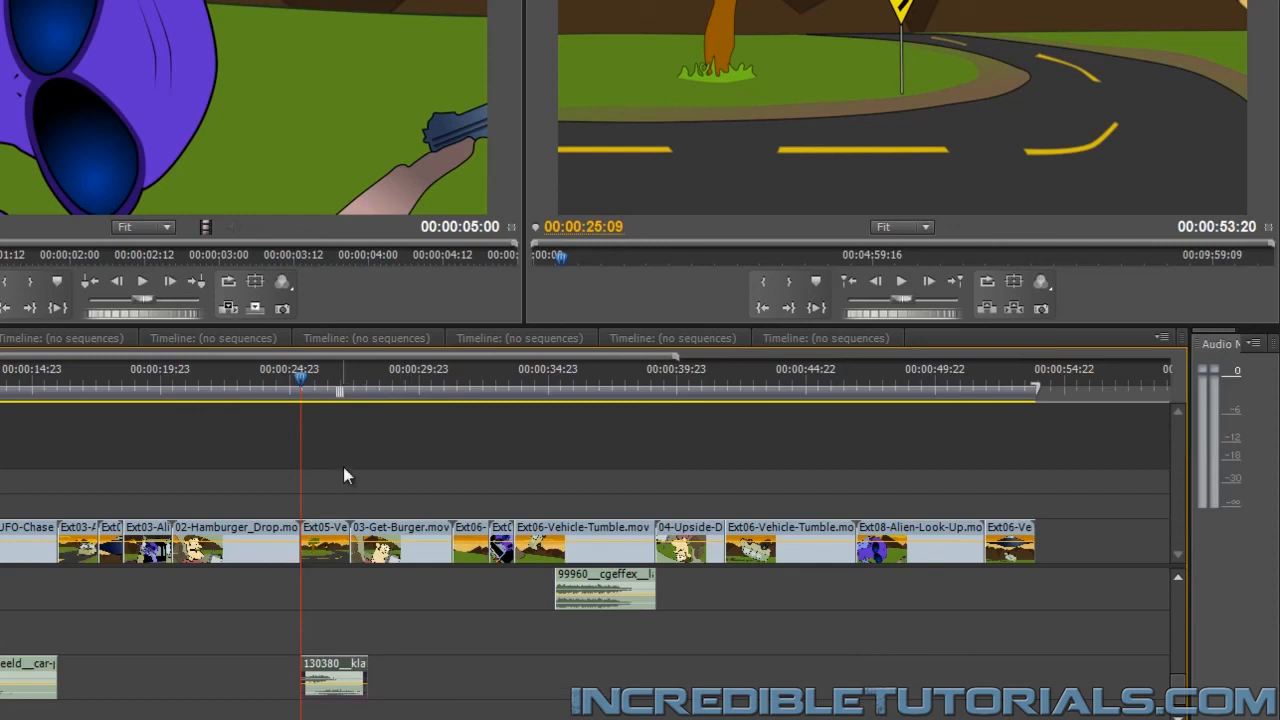
click(285, 378)
click(899, 282)
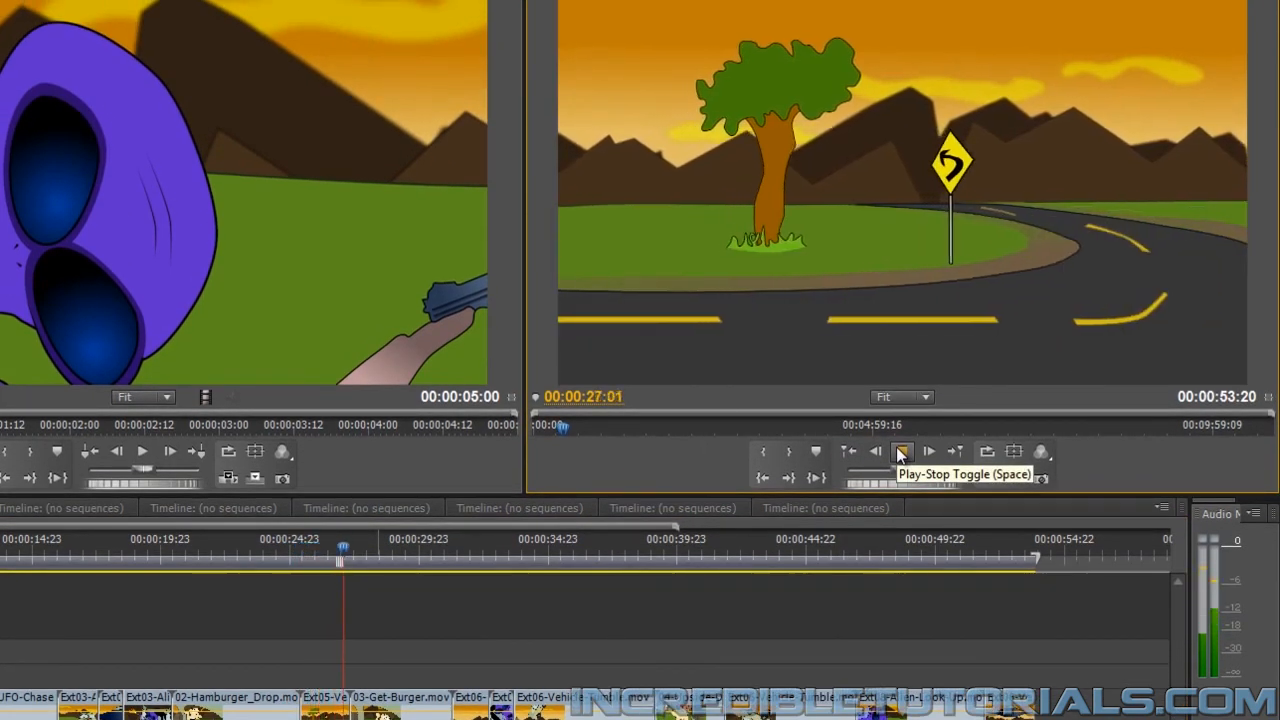
click(900, 453)
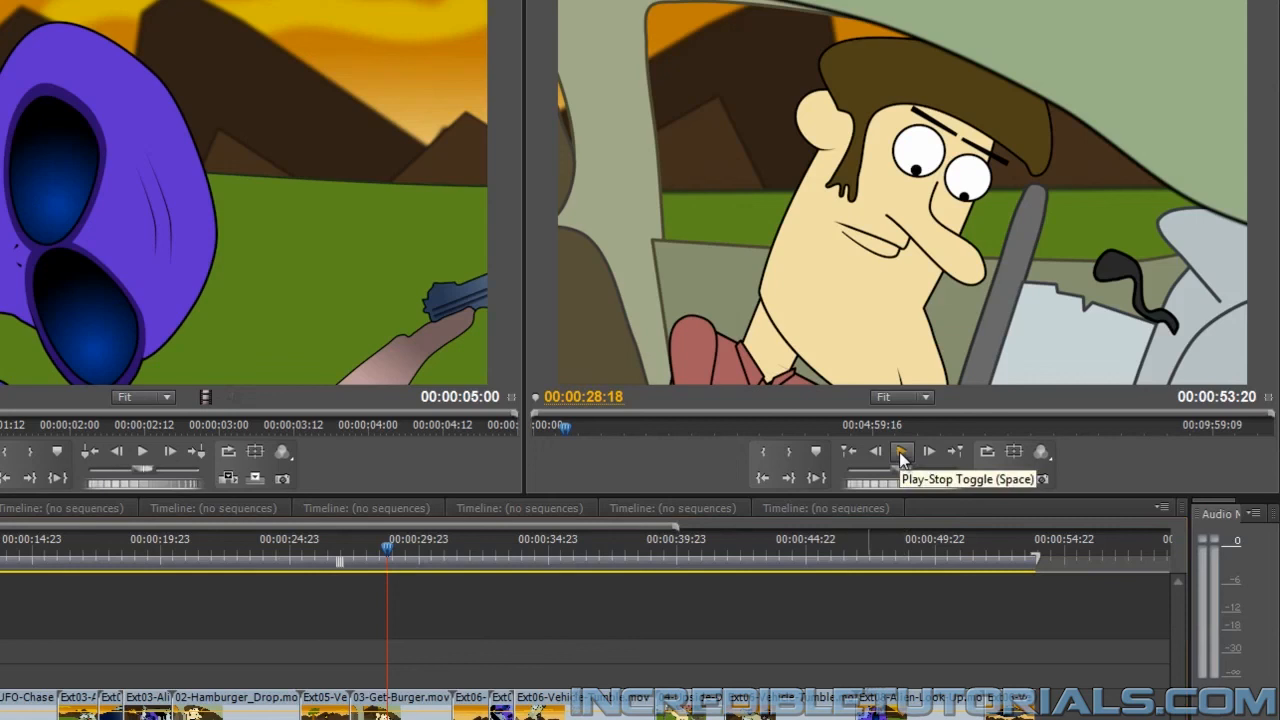
Play the whole animation from 00:00:00:00 to the end to check how the sound effects match the action
scroll(585, 640, up, 3)
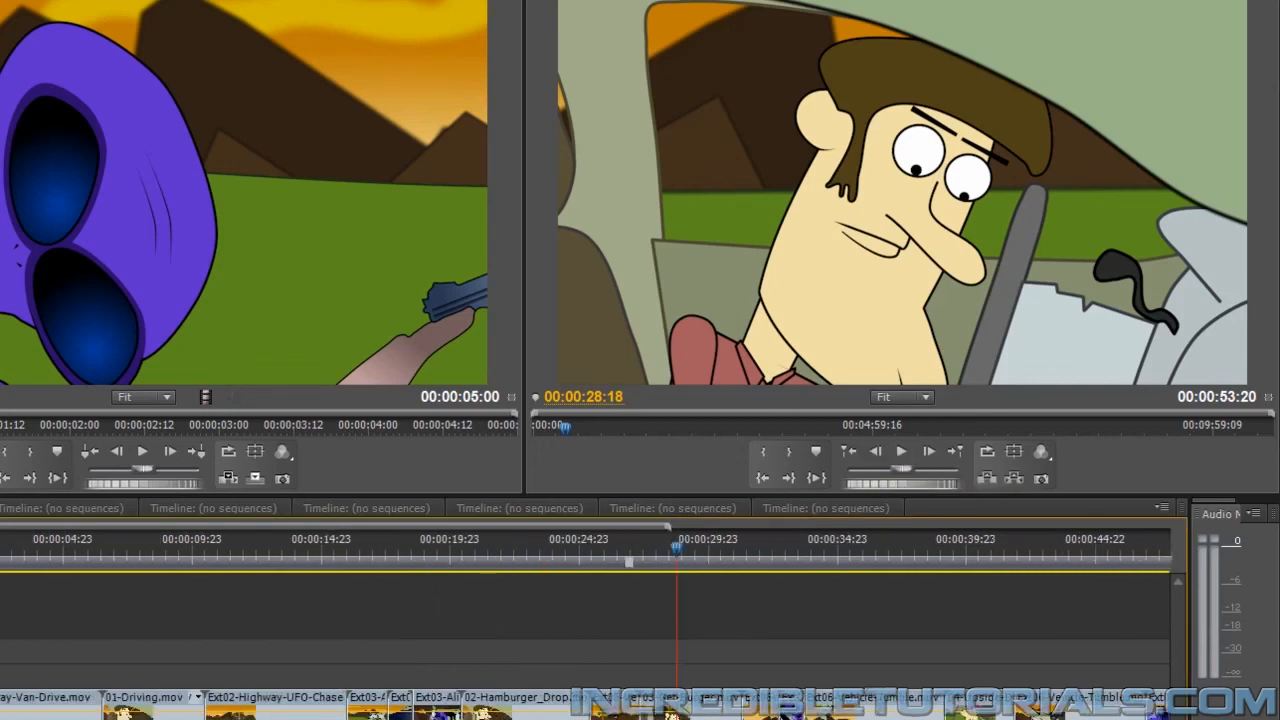
key(Home)
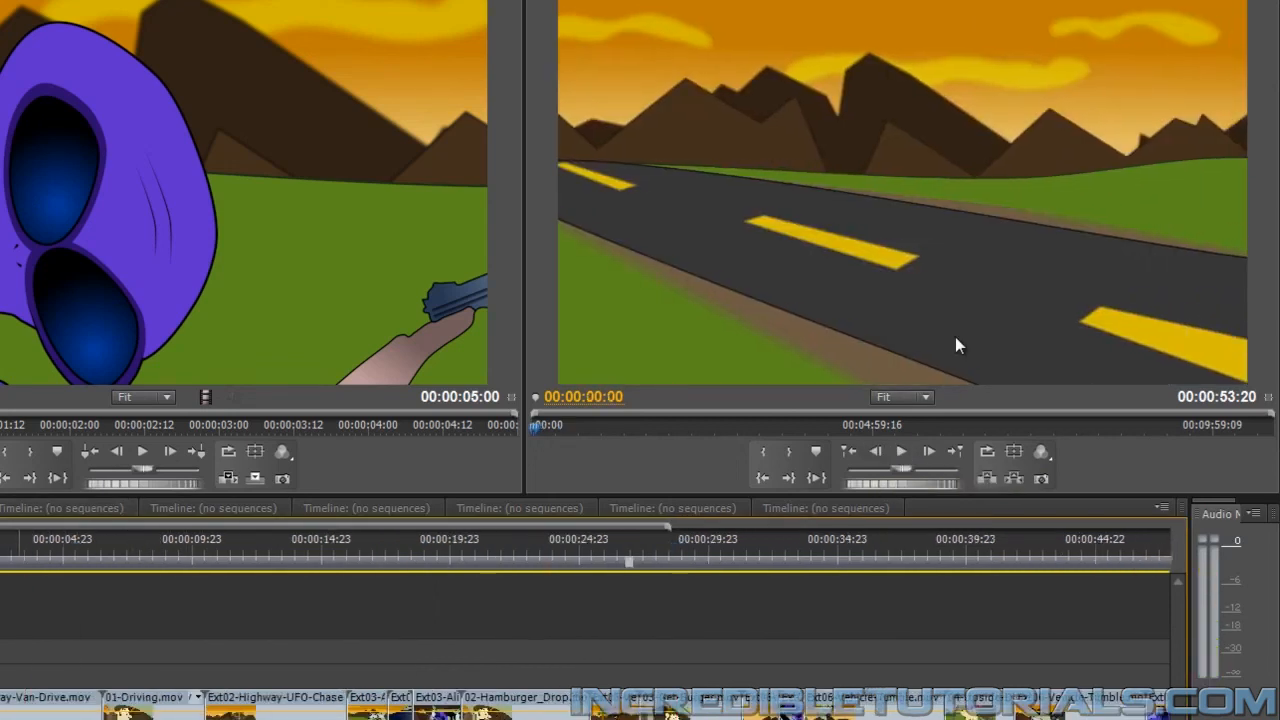
click(900, 451)
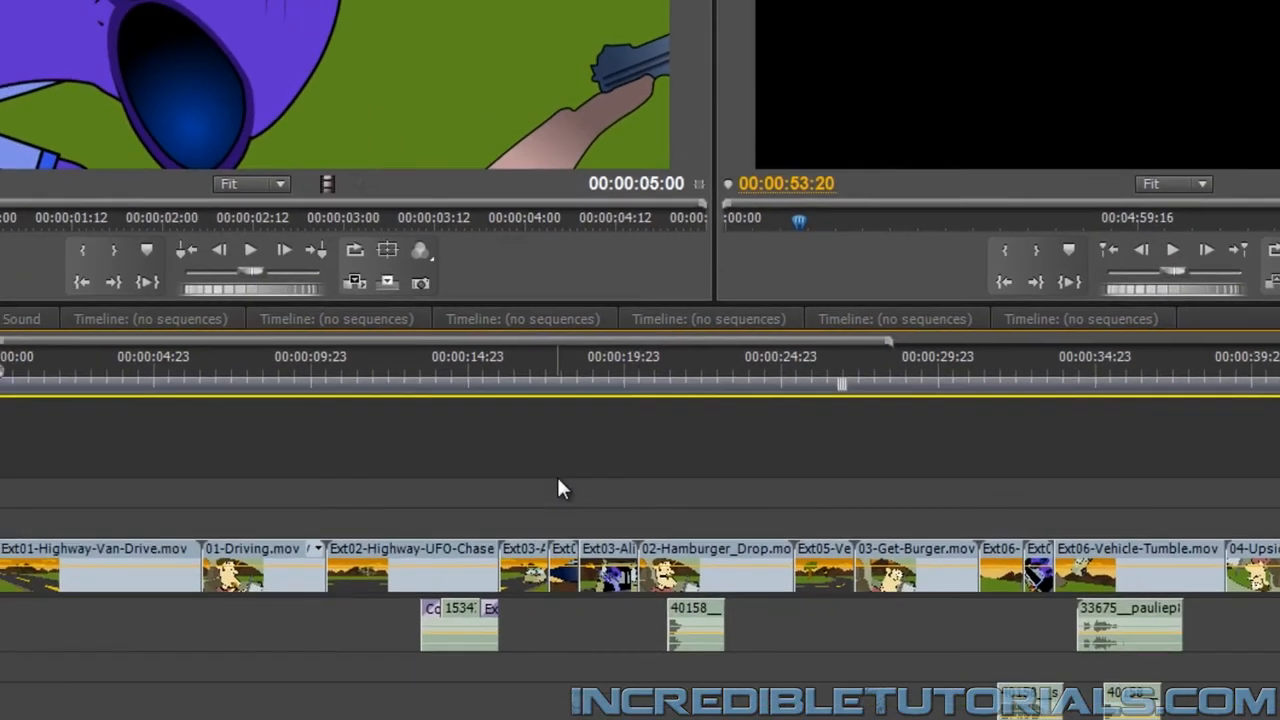
Place the playhead at 00:00:17:14, add 15347__ch0cchi__alien-ship-idle.wav on the second audio track, and show its waveform
drag(526, 360, 440, 378)
drag(88, 714, 196, 714)
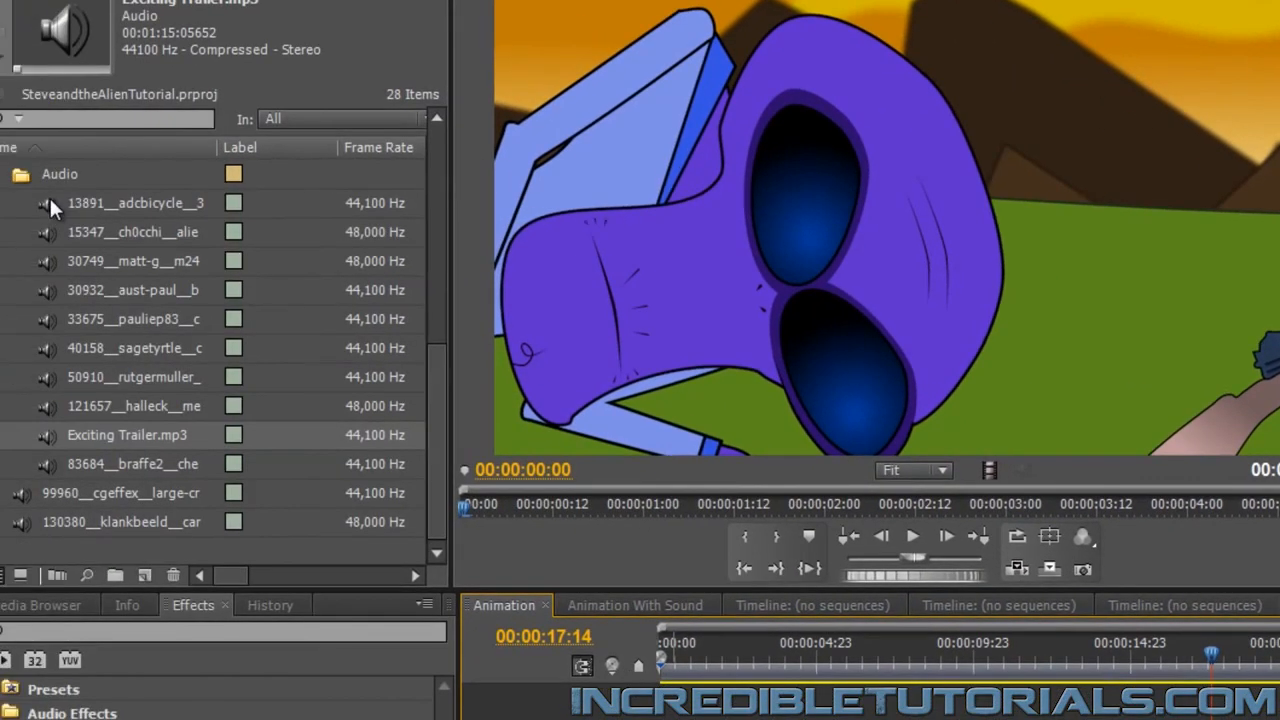
click(38, 201)
click(39, 232)
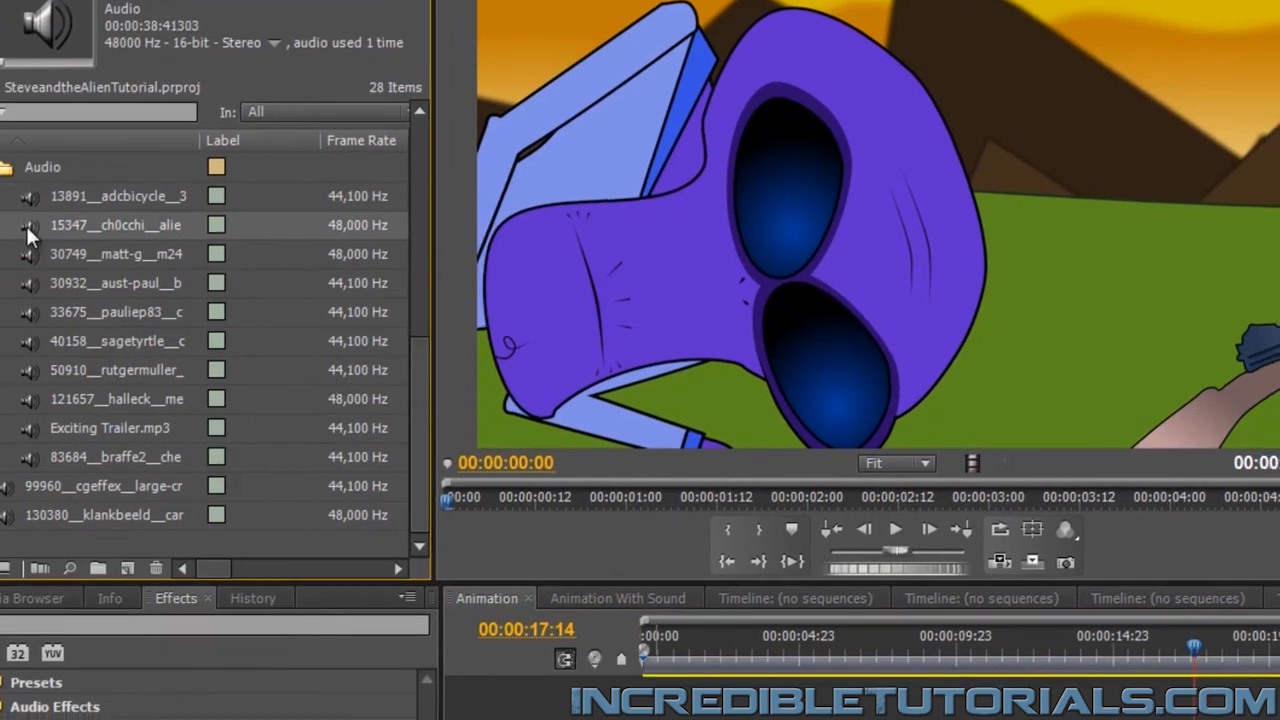
drag(42, 233, 358, 715)
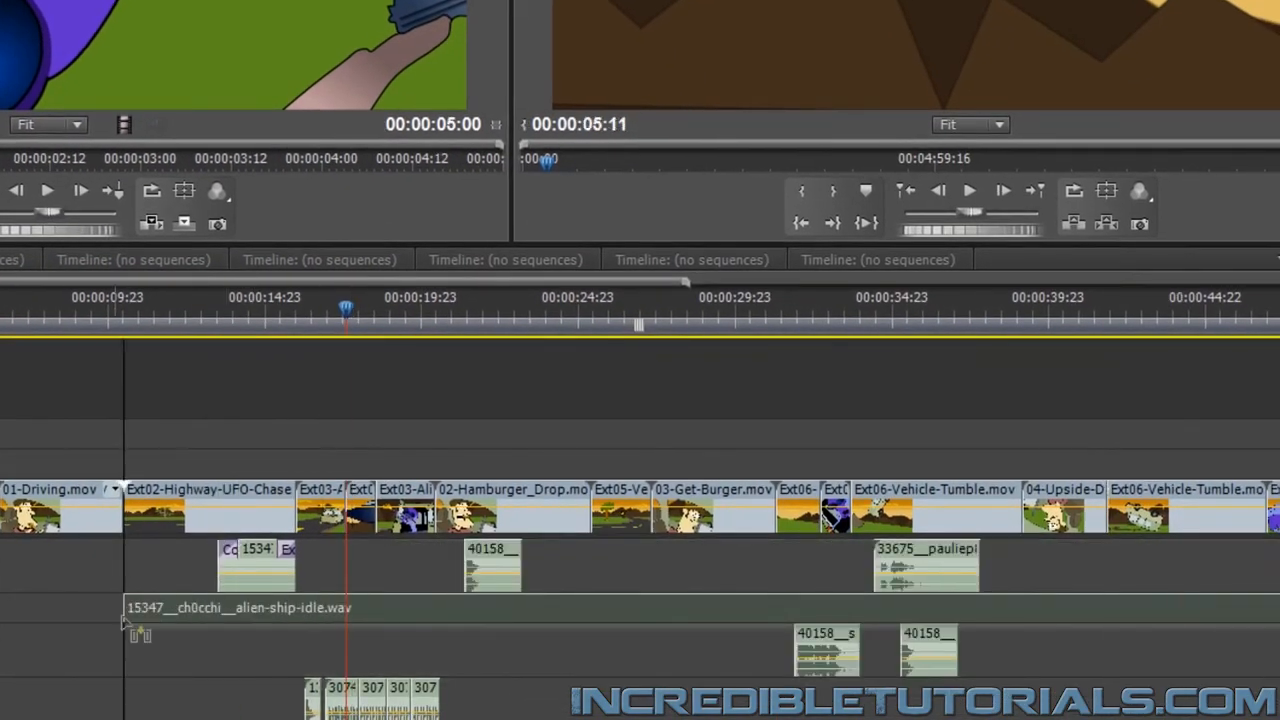
drag(125, 625, 2, 625)
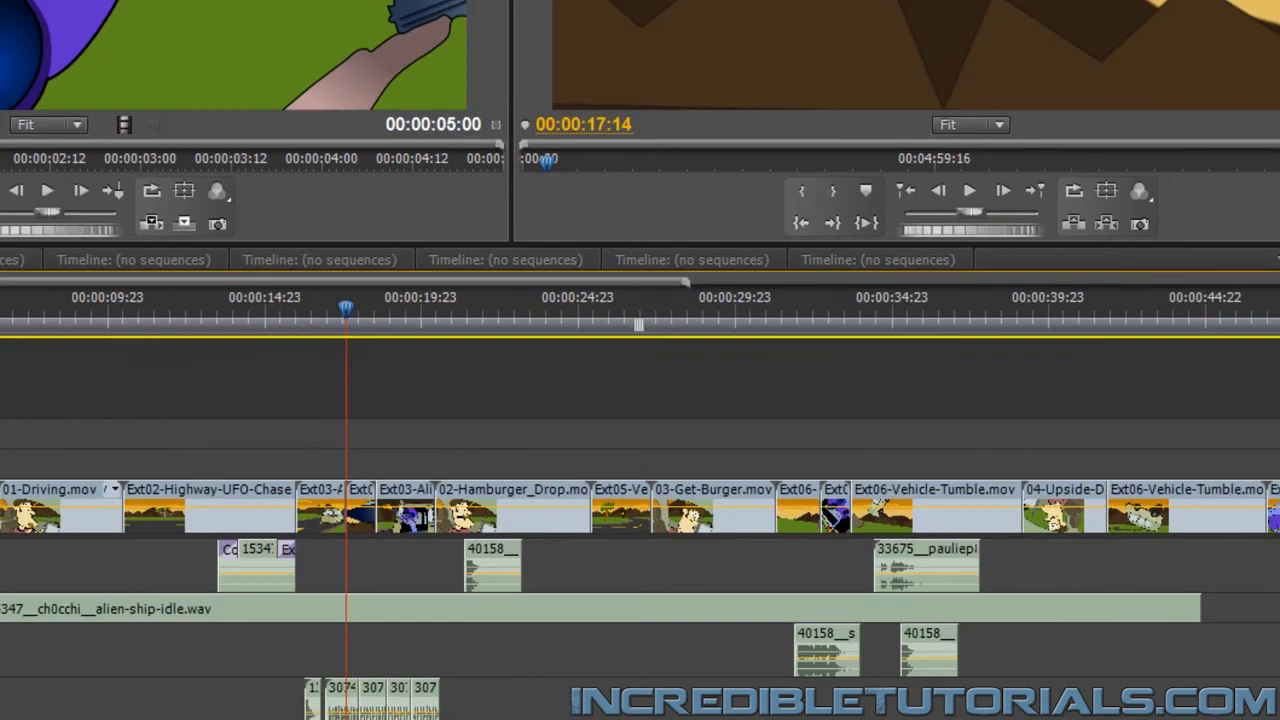
click(0, 608)
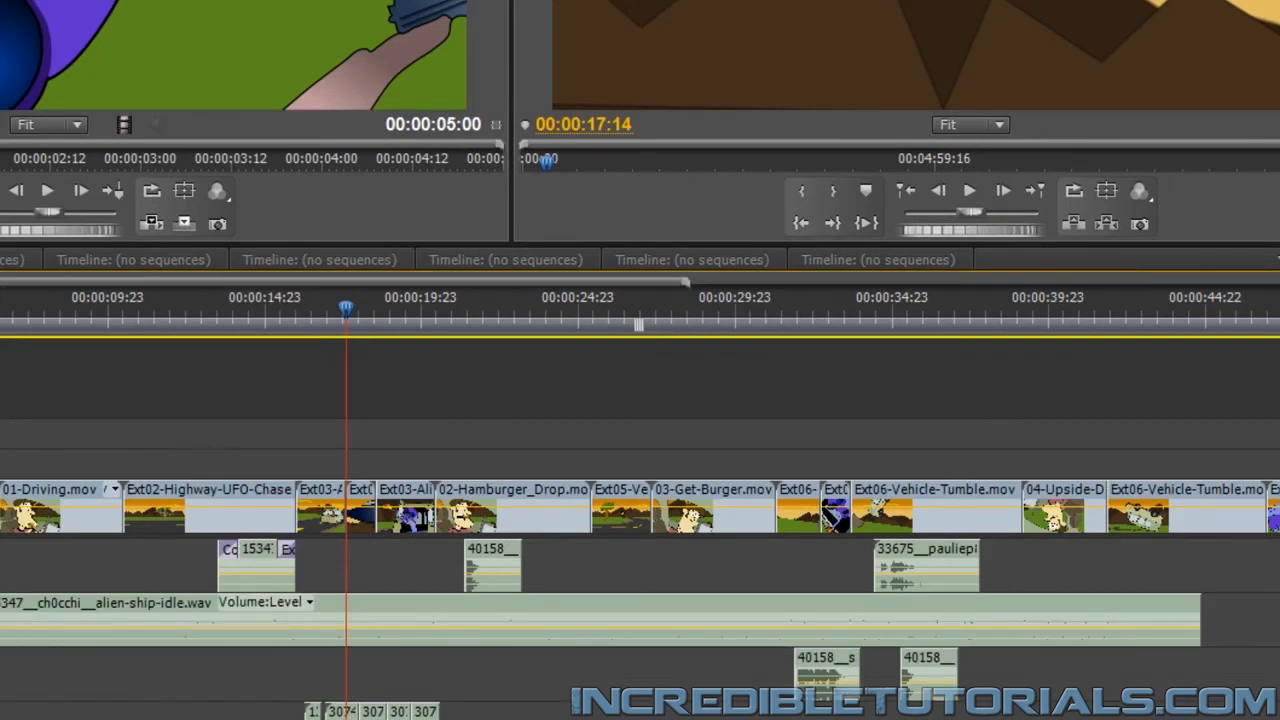
Trim the alien ship sound's start, move it to 00:00:17:14, shorten its end to match the brief spaceship shot, and preview it
drag(2, 620, 175, 620)
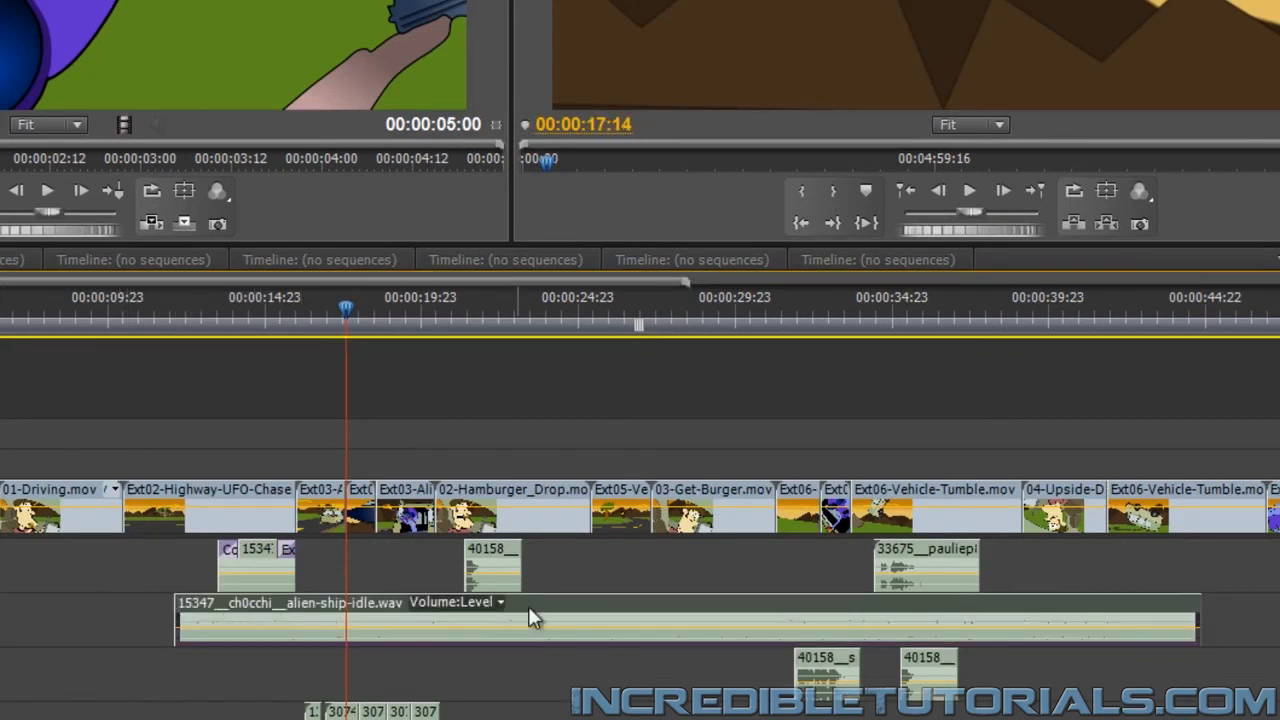
drag(529, 608, 735, 609)
scroll(1176, 634, down, 5)
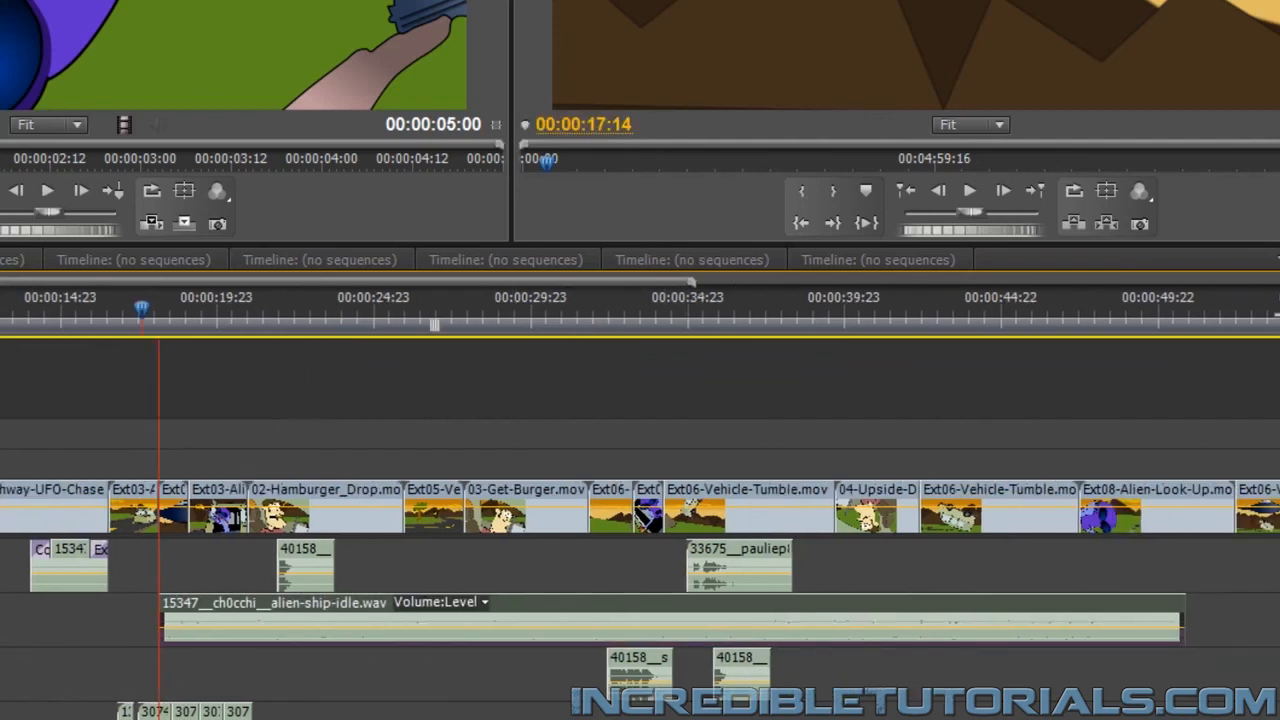
drag(1096, 596, 100, 612)
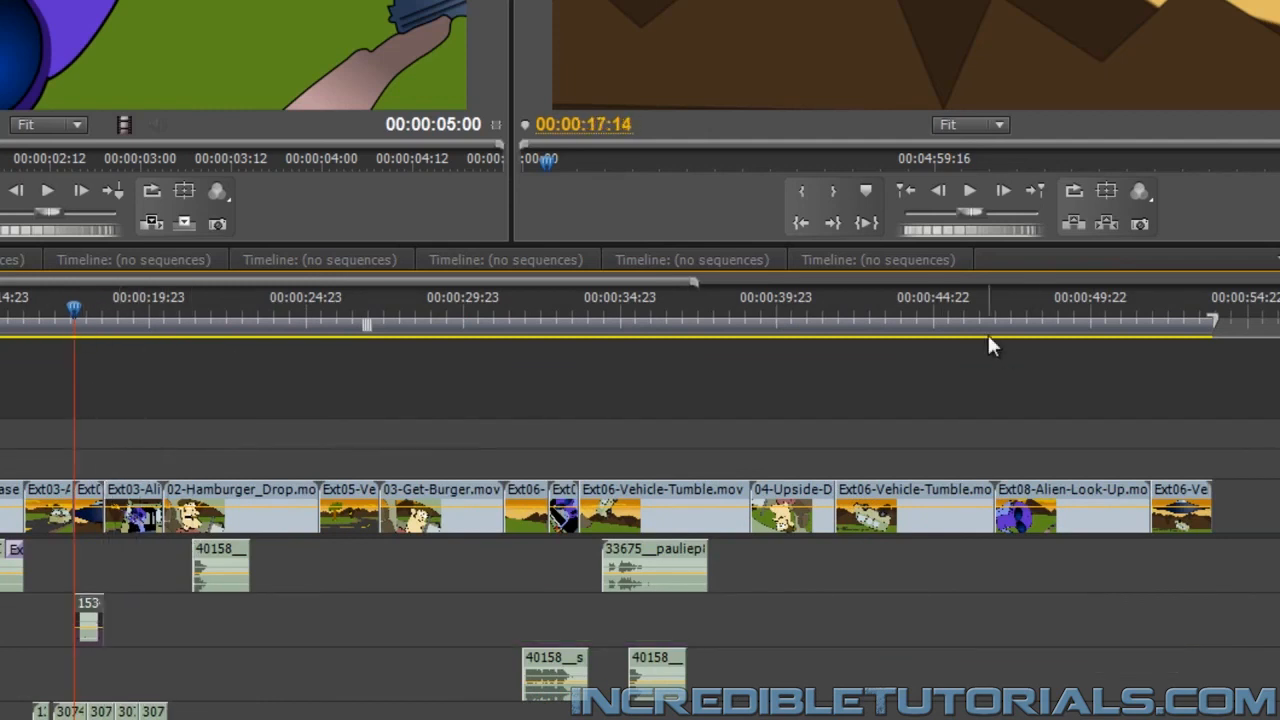
click(971, 193)
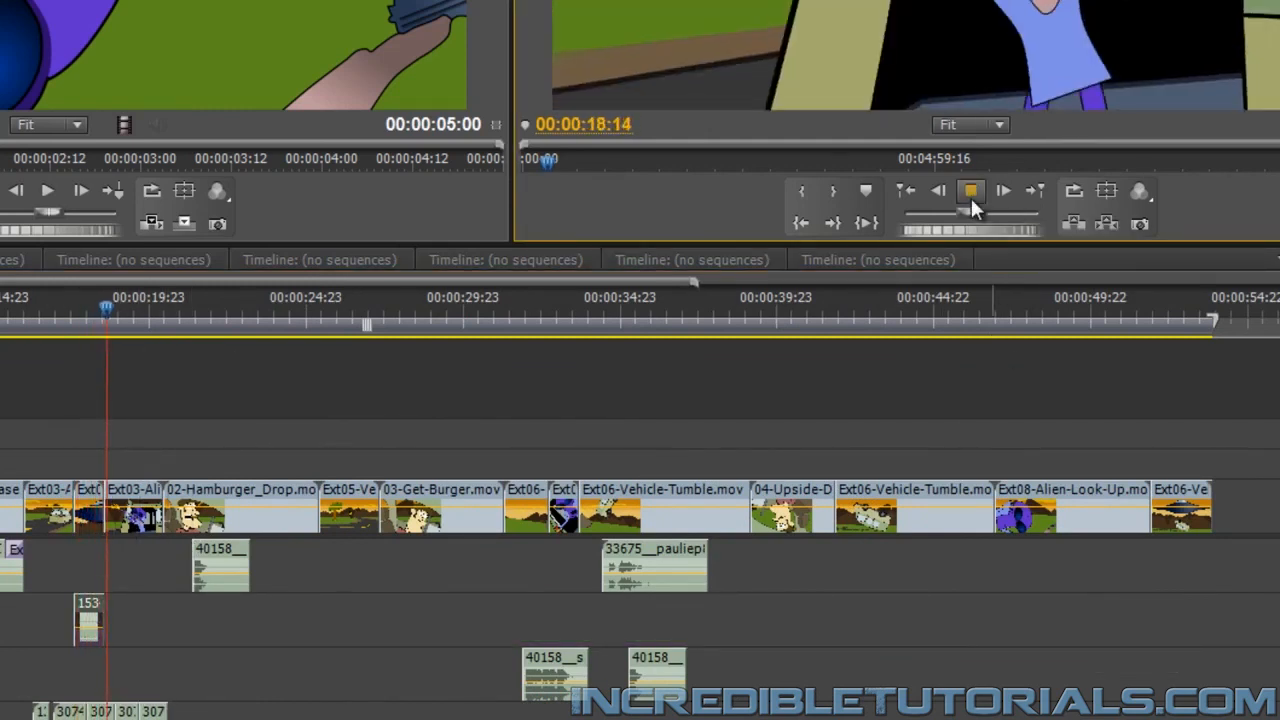
click(971, 195)
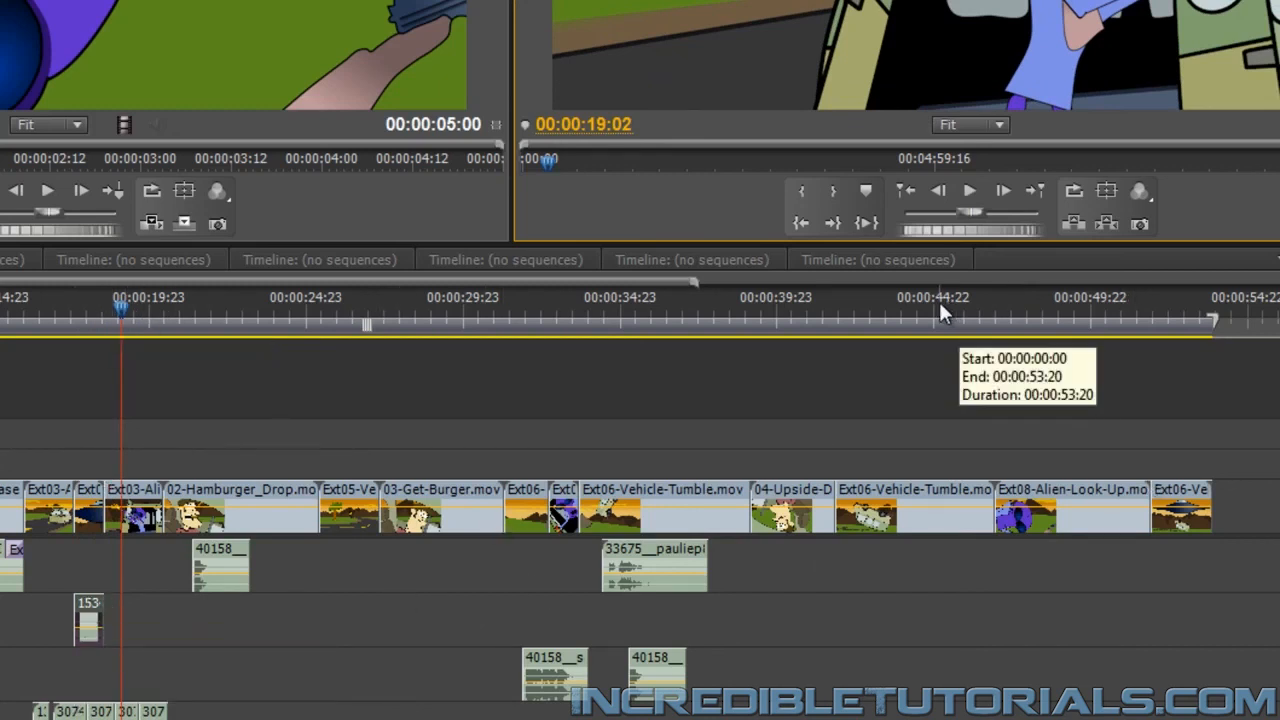
Place another copy of 15347__ch0cchi__alien-ship-idle.wav on the second audio track at 00:00:42:09 and play briefly from there
drag(895, 308, 854, 317)
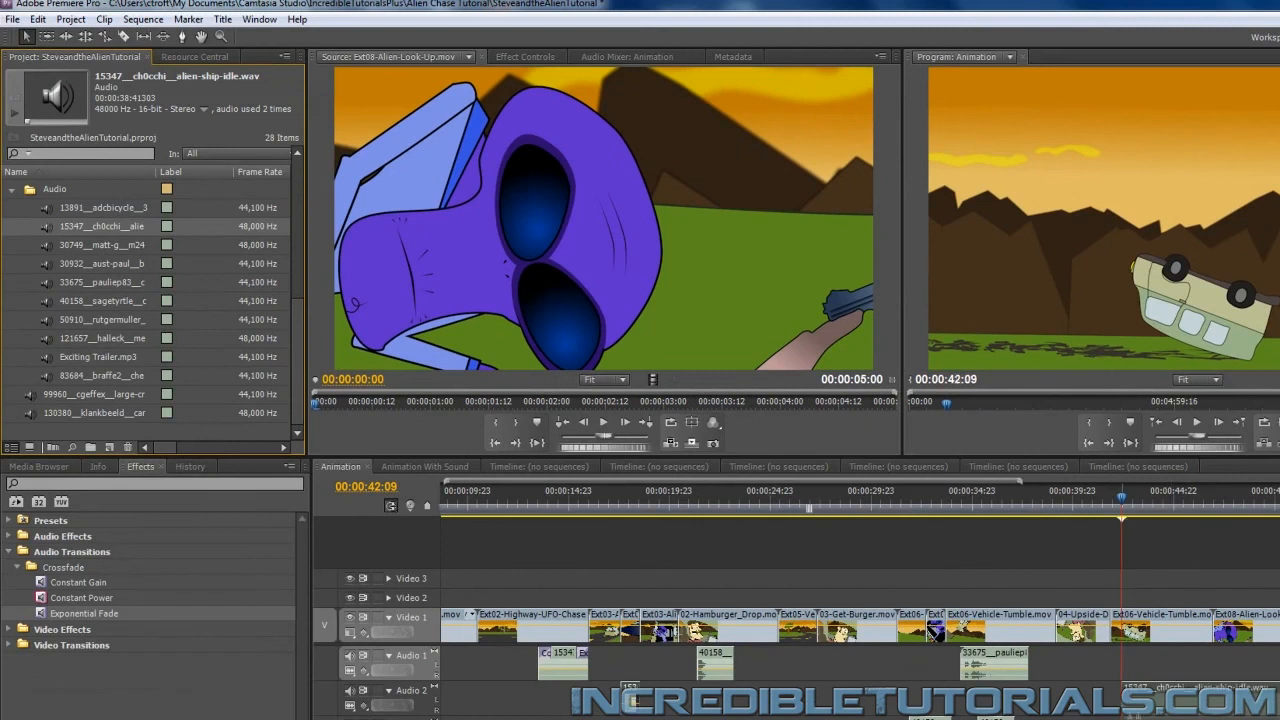
drag(1133, 710, 1134, 710)
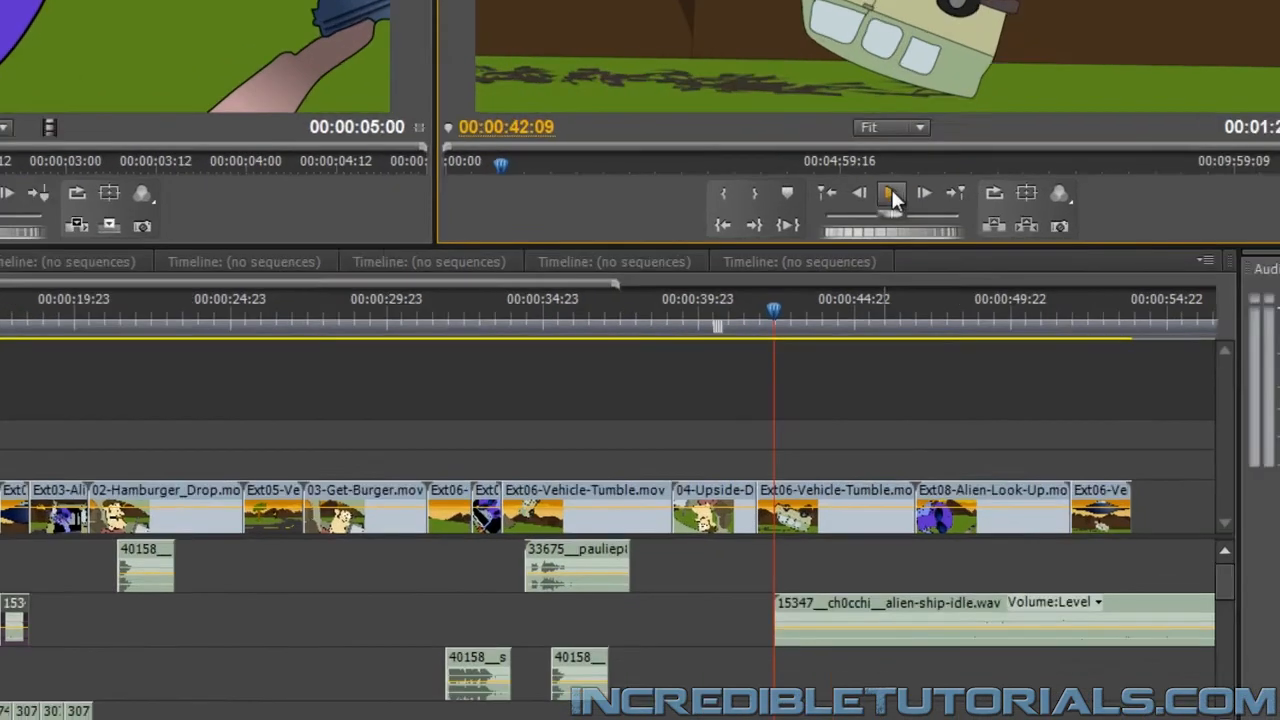
click(1197, 422)
click(749, 87)
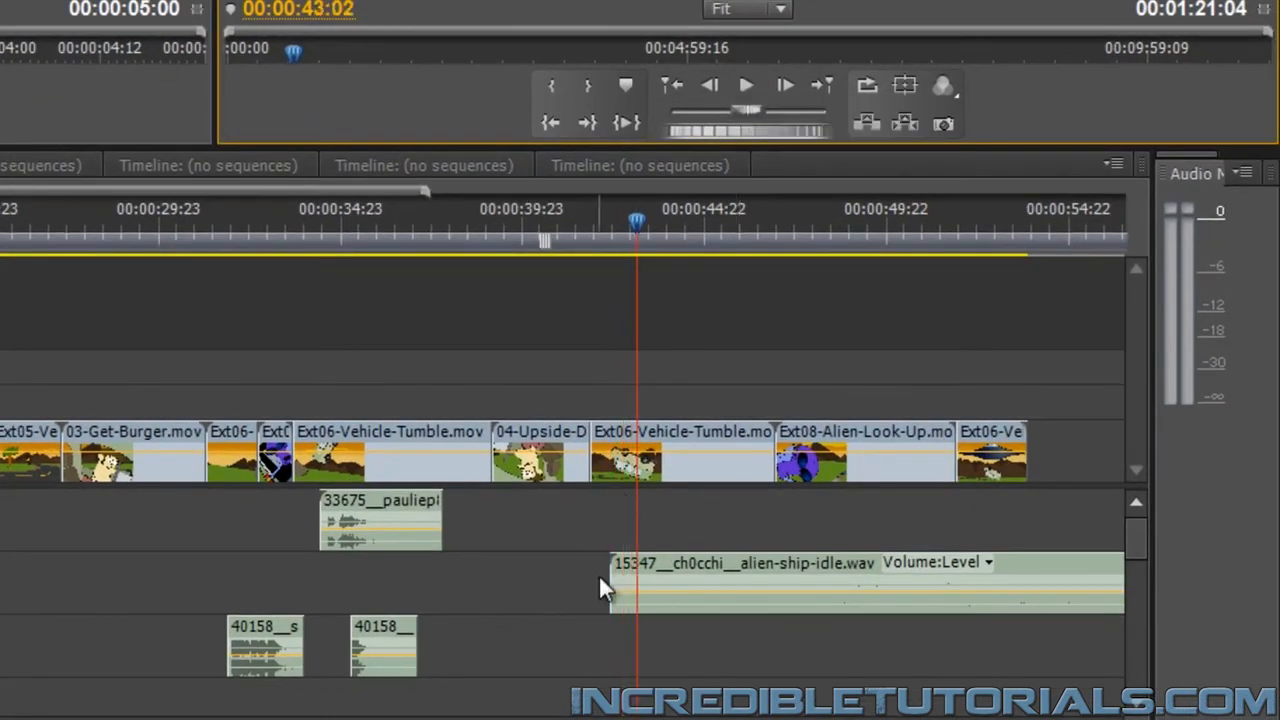
Trim the new ship sound's start, keep it beginning at 00:00:42:10, preview it, and put the playhead at 00:00:46:22 where Ext08-Alien-Look-Up begins
drag(722, 570, 817, 552)
click(640, 277)
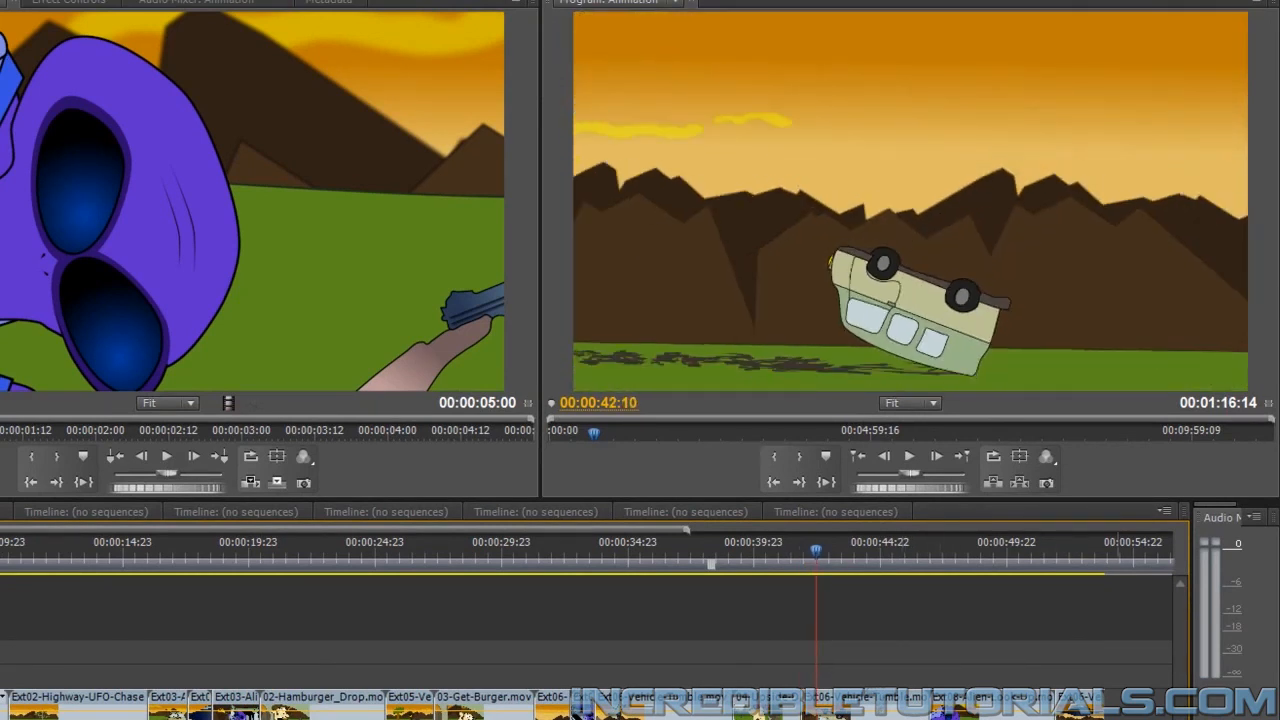
click(909, 457)
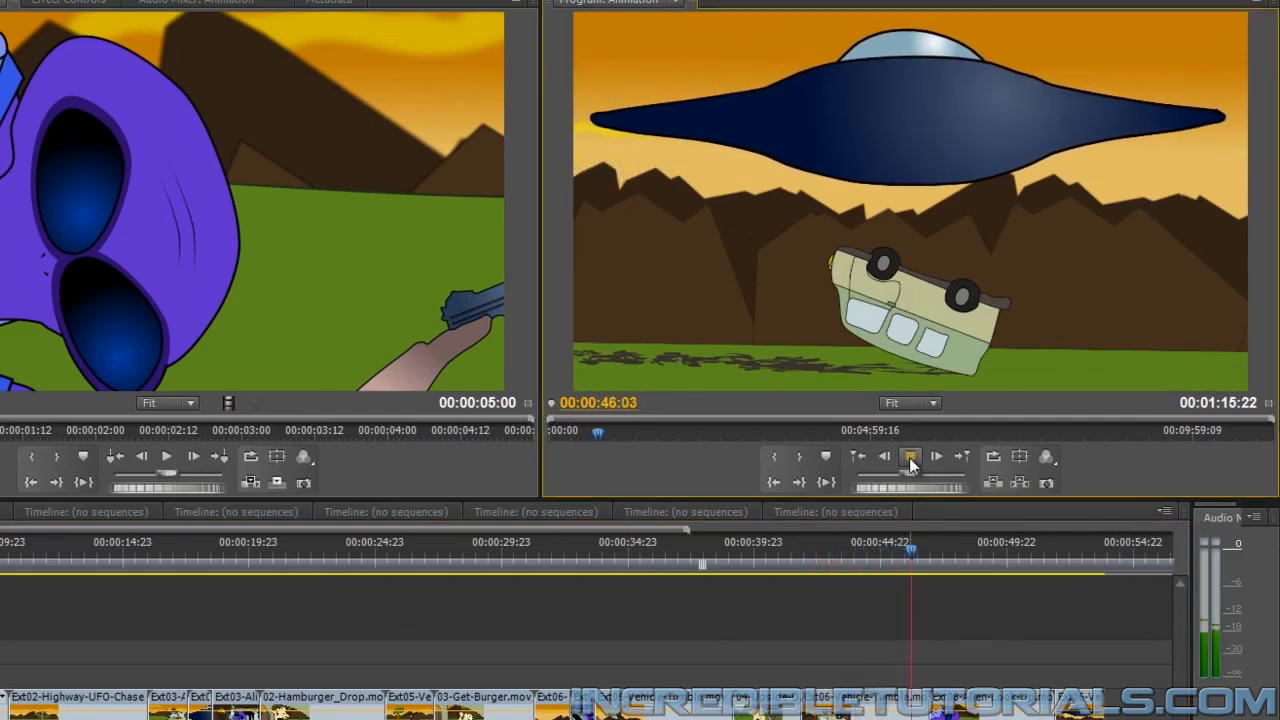
click(909, 457)
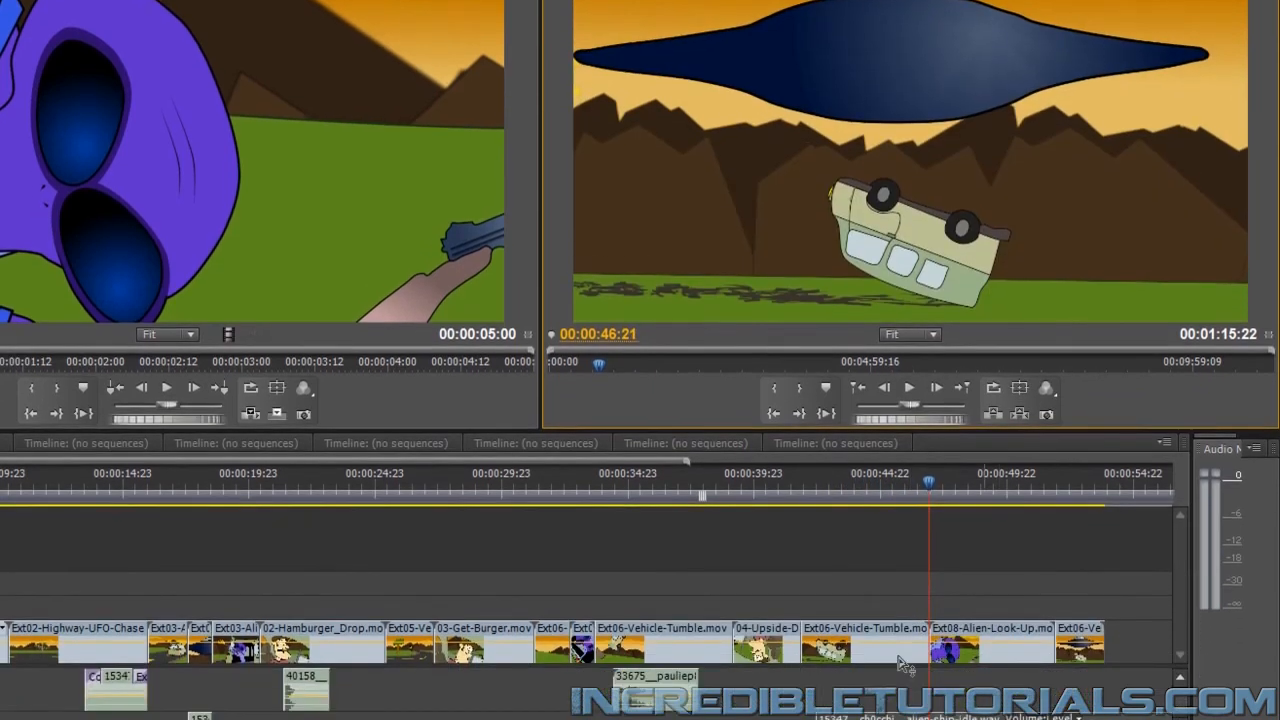
key(Right)
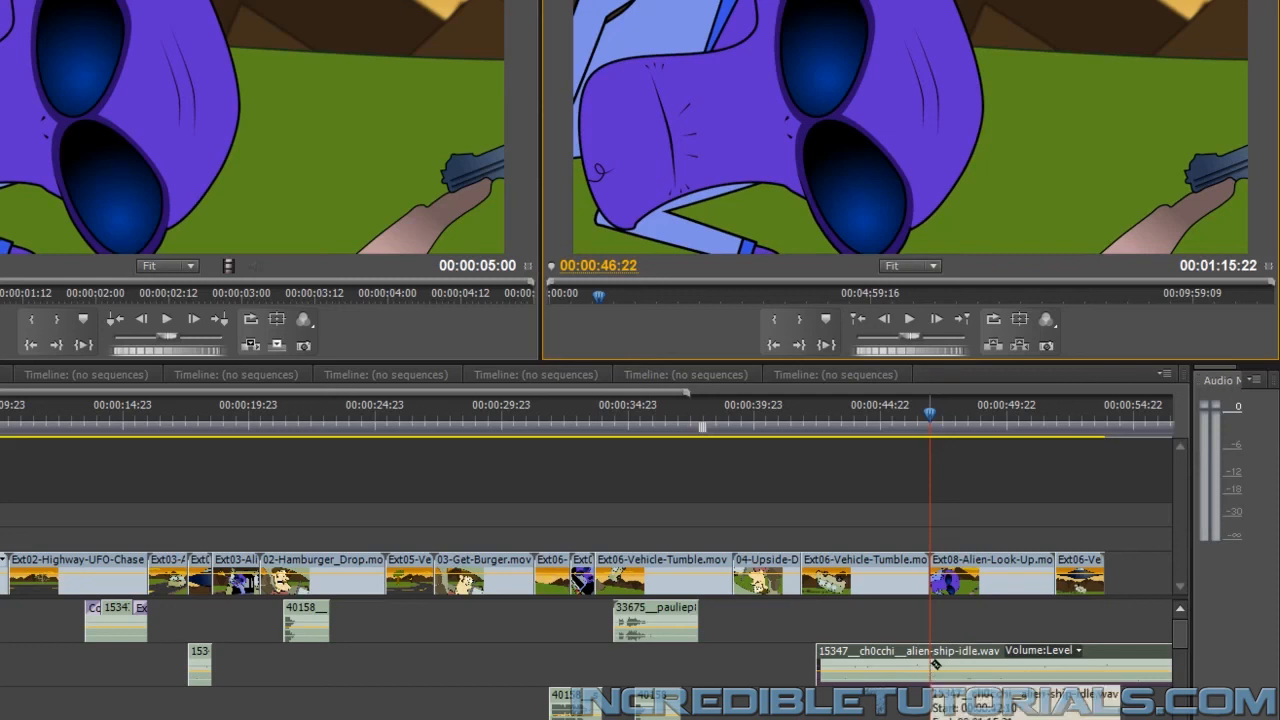
Cut the alien ship sound at 00:00:46:22 and at the end of Ext08-Alien-Look-Up, and remove everything past the last shot at 00:00:53:20
click(935, 664)
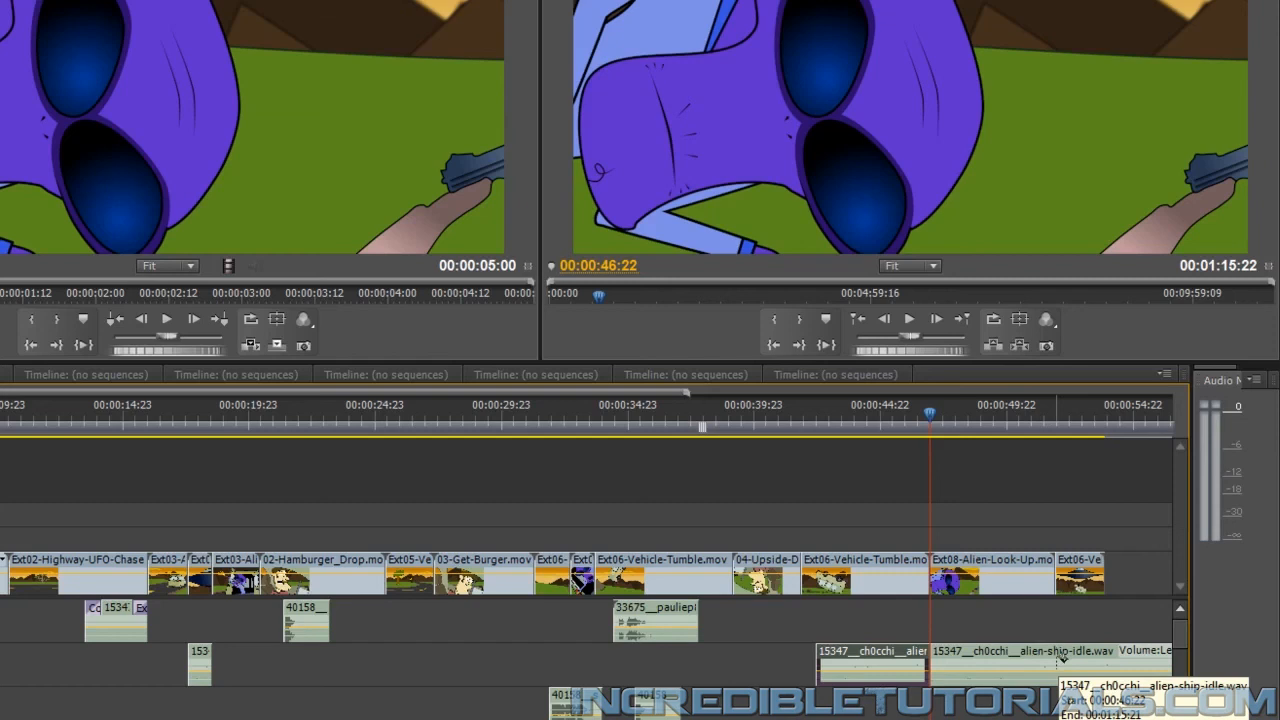
click(1058, 660)
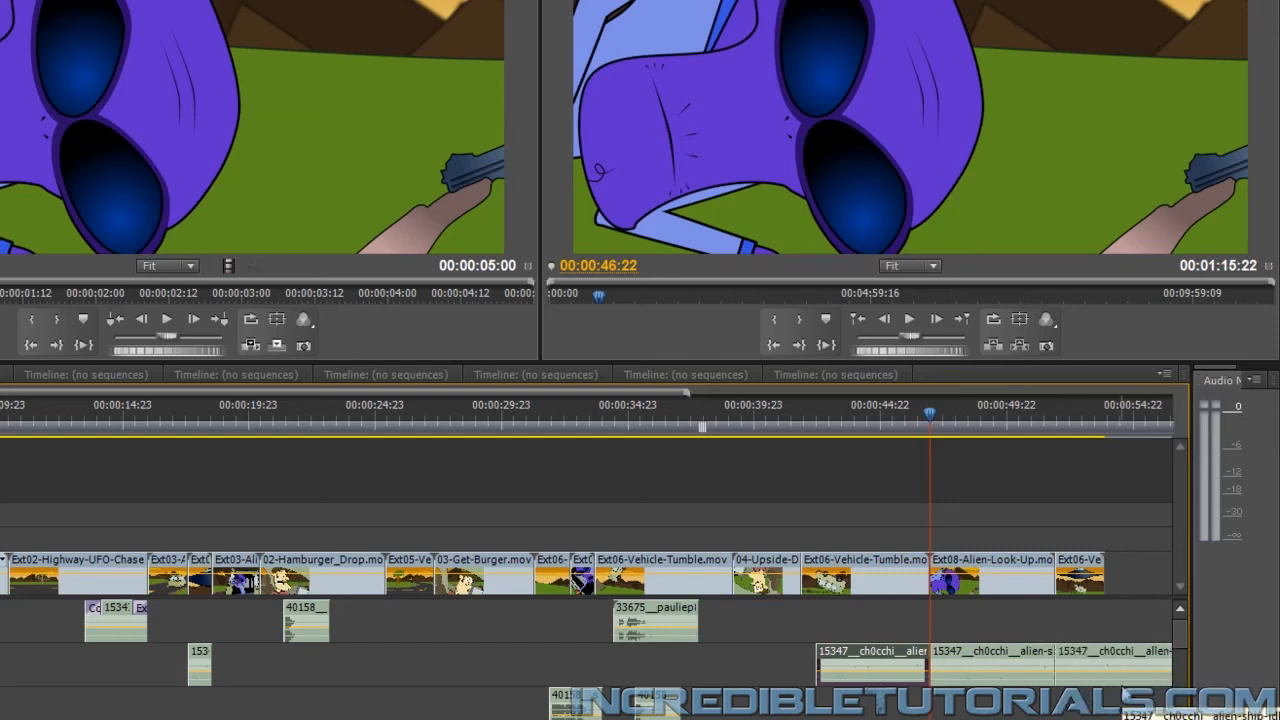
scroll(1127, 690, down, 5)
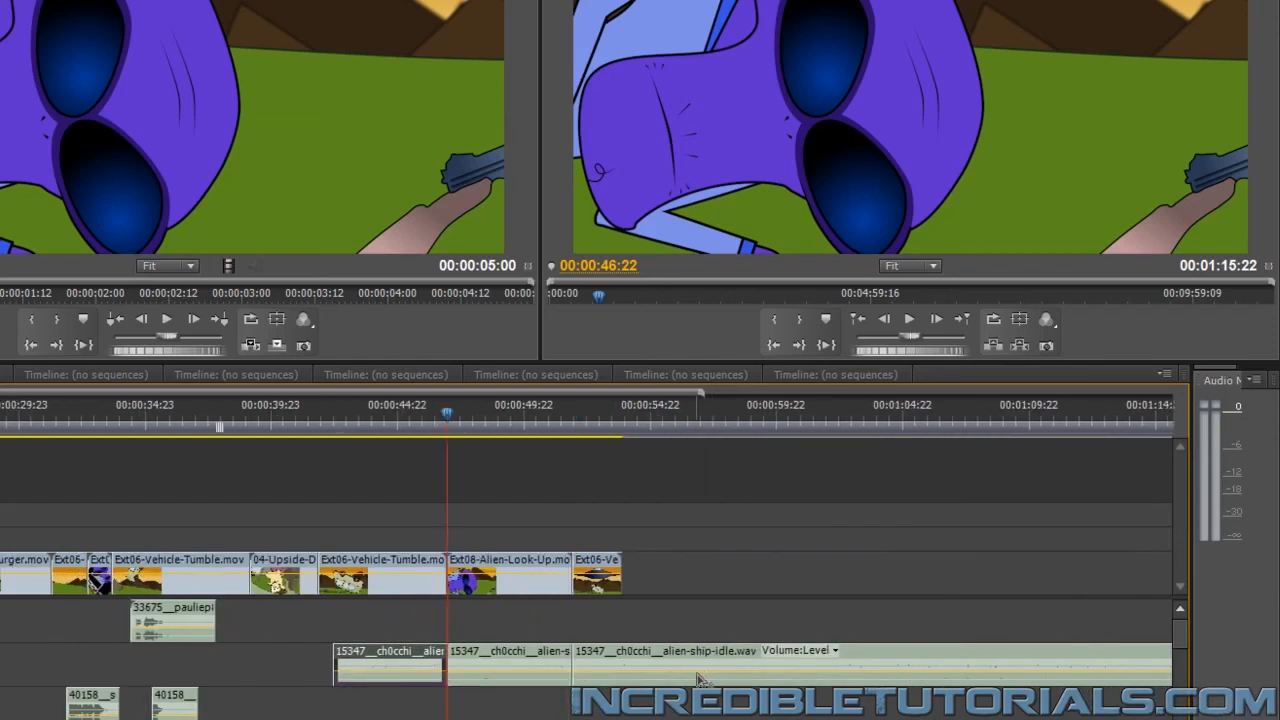
click(635, 660)
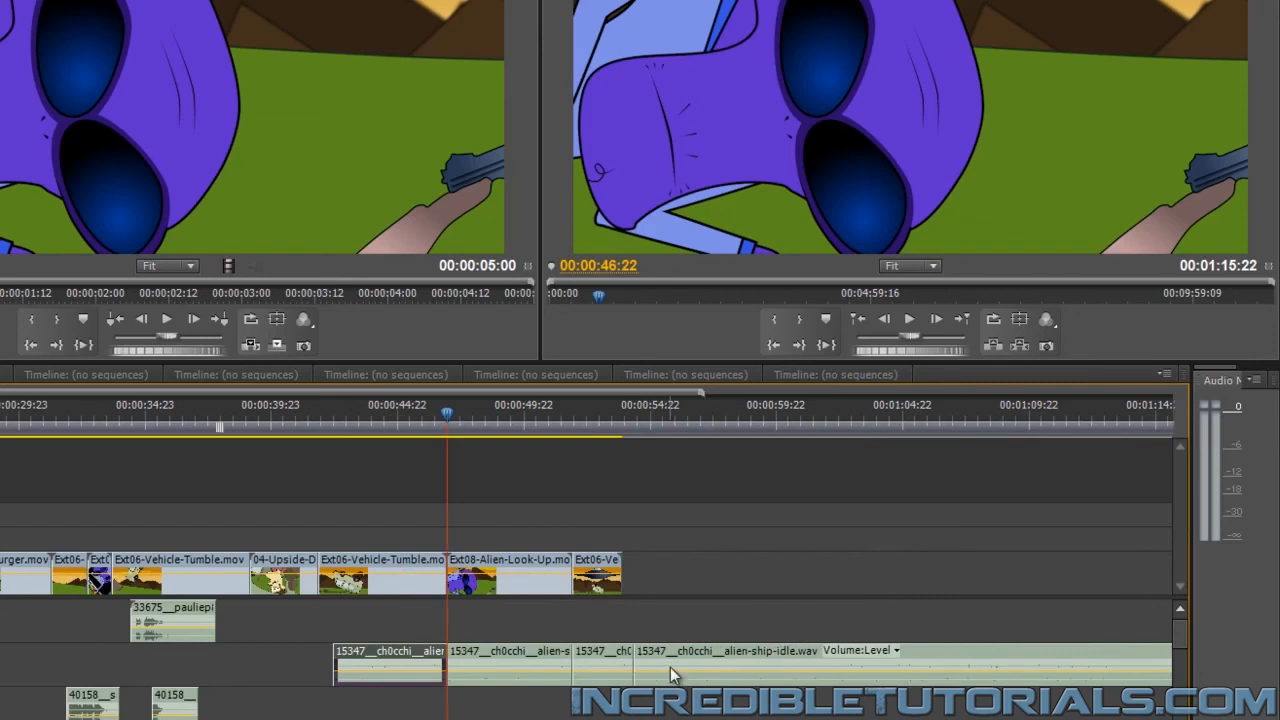
drag(670, 667, 705, 713)
drag(637, 664, 625, 667)
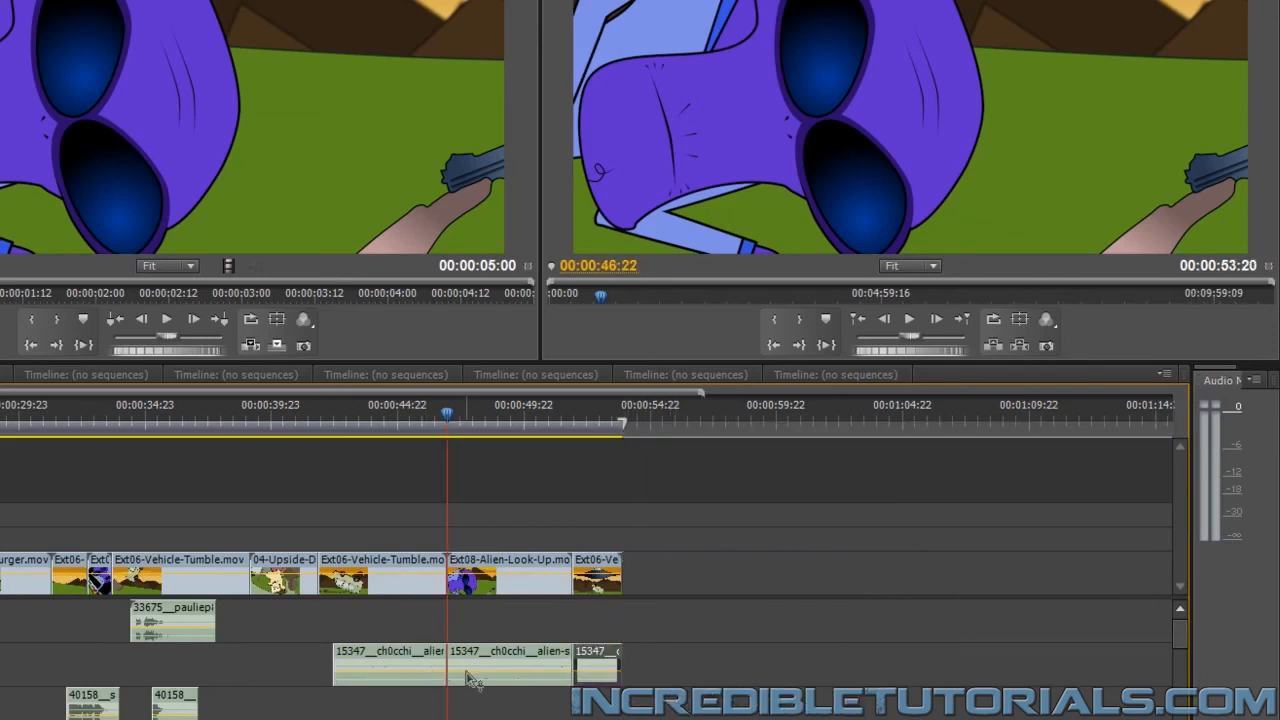
Lower the volume of the ship sound segment under Ext08-Alien-Look-Up with a level keyframe at 00:00:47:23, and preview the ending
drag(457, 416, 476, 421)
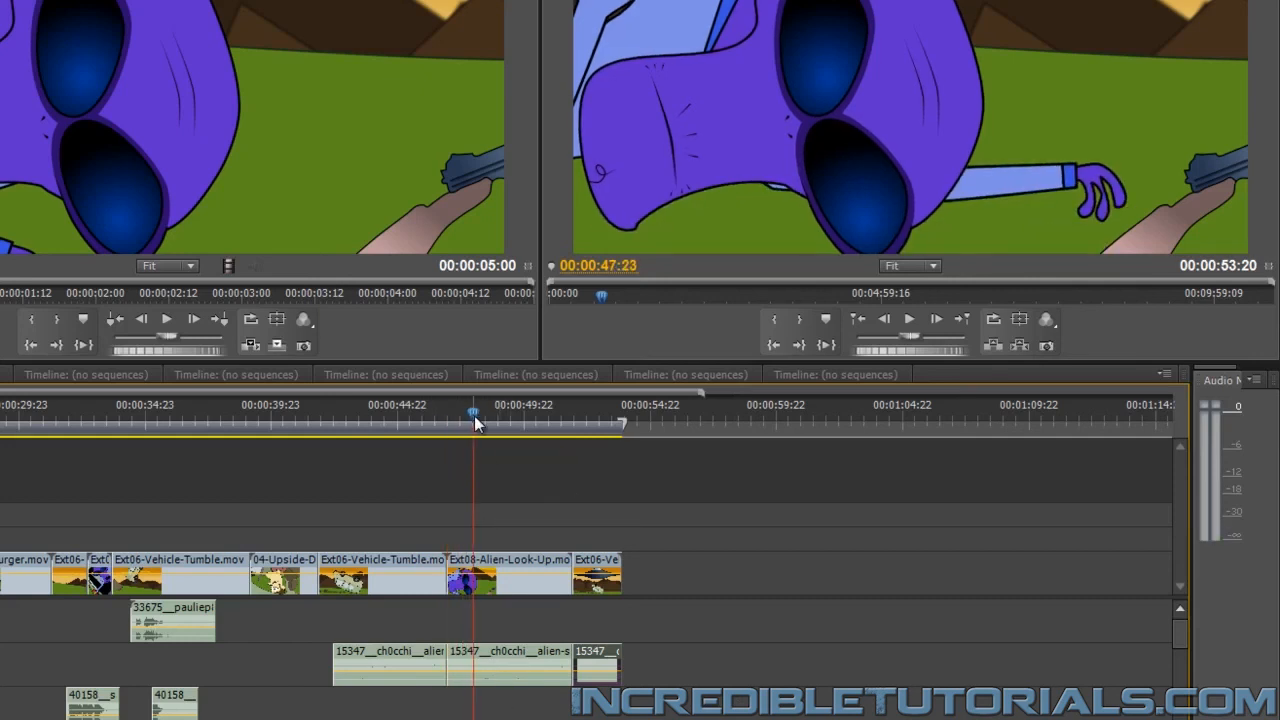
double_click(503, 650)
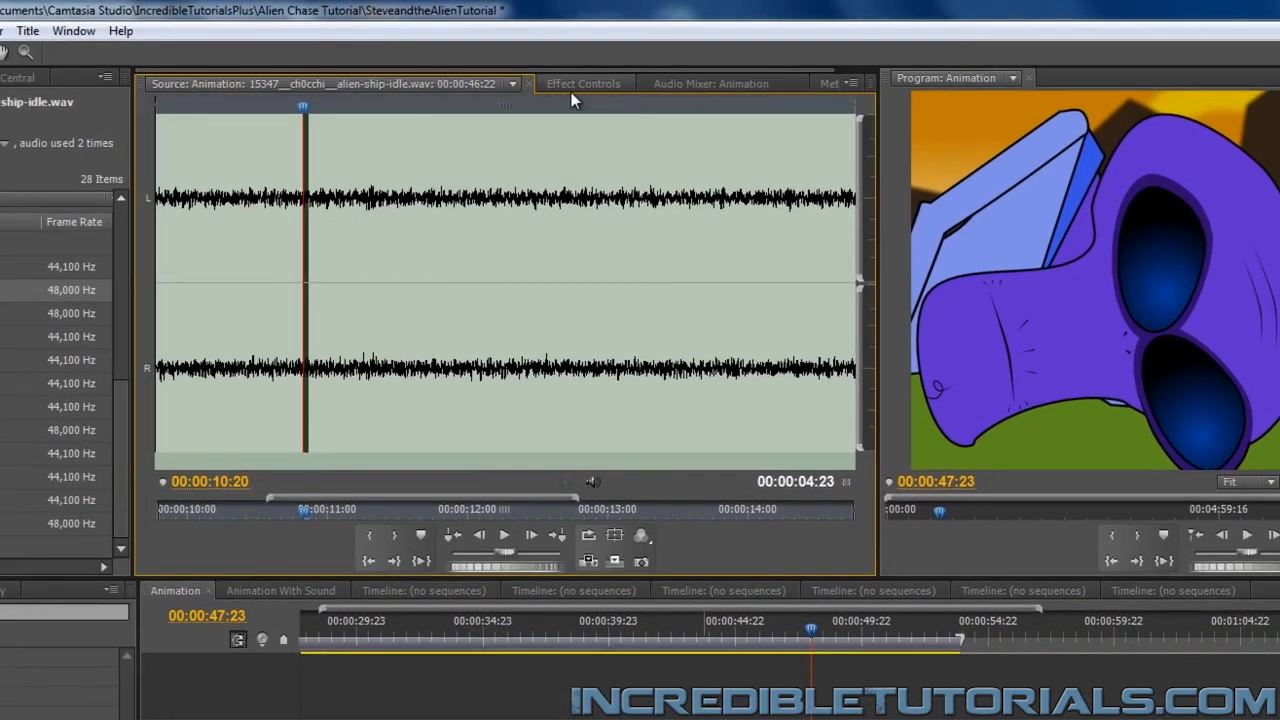
click(571, 90)
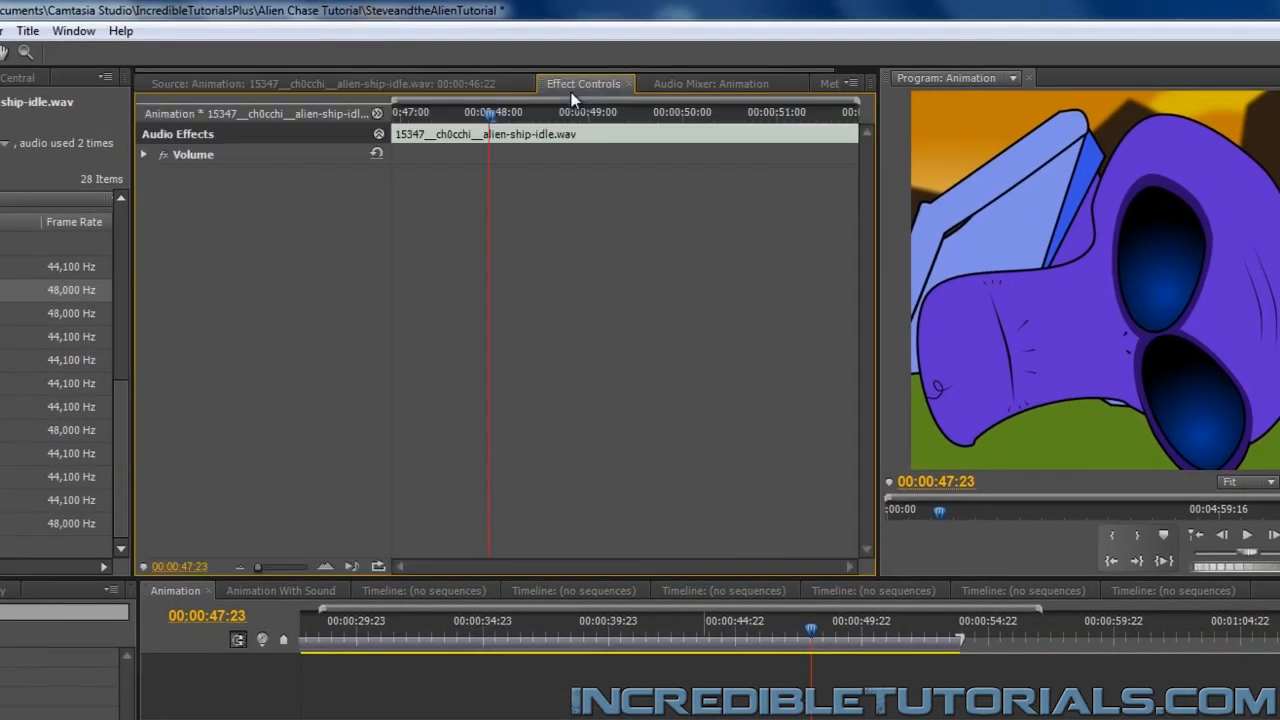
click(143, 154)
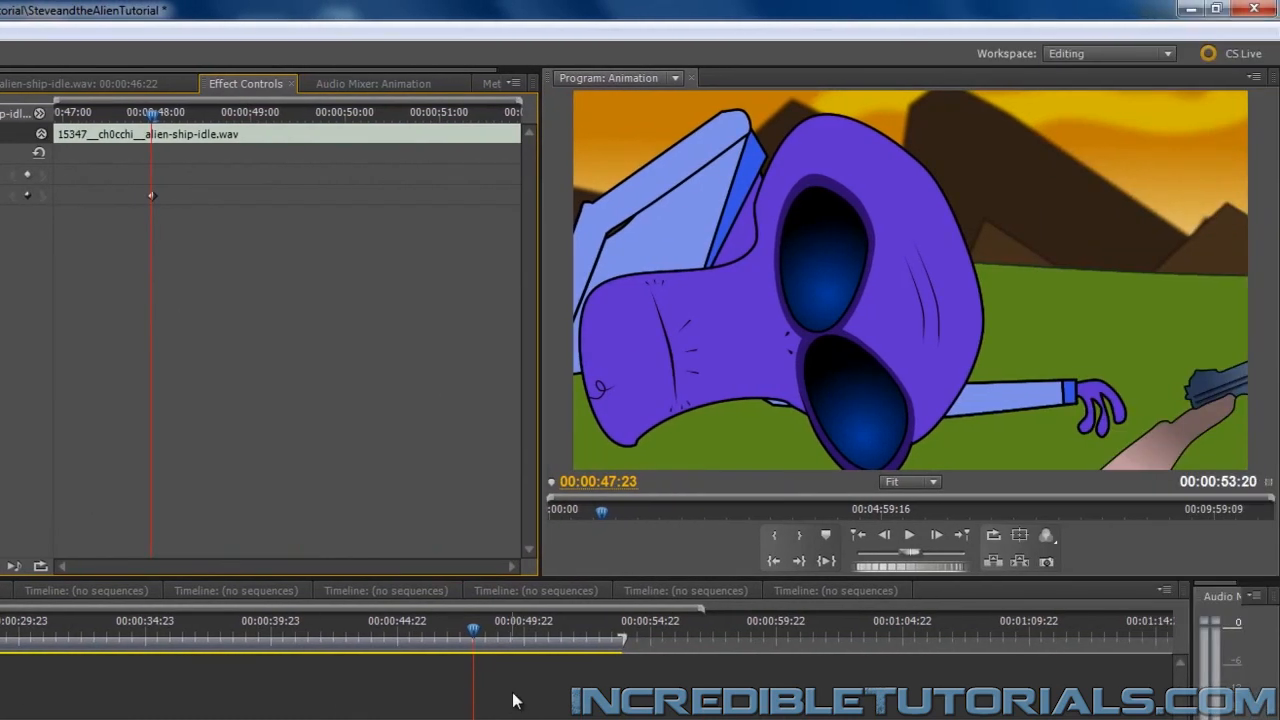
drag(473, 652, 612, 630)
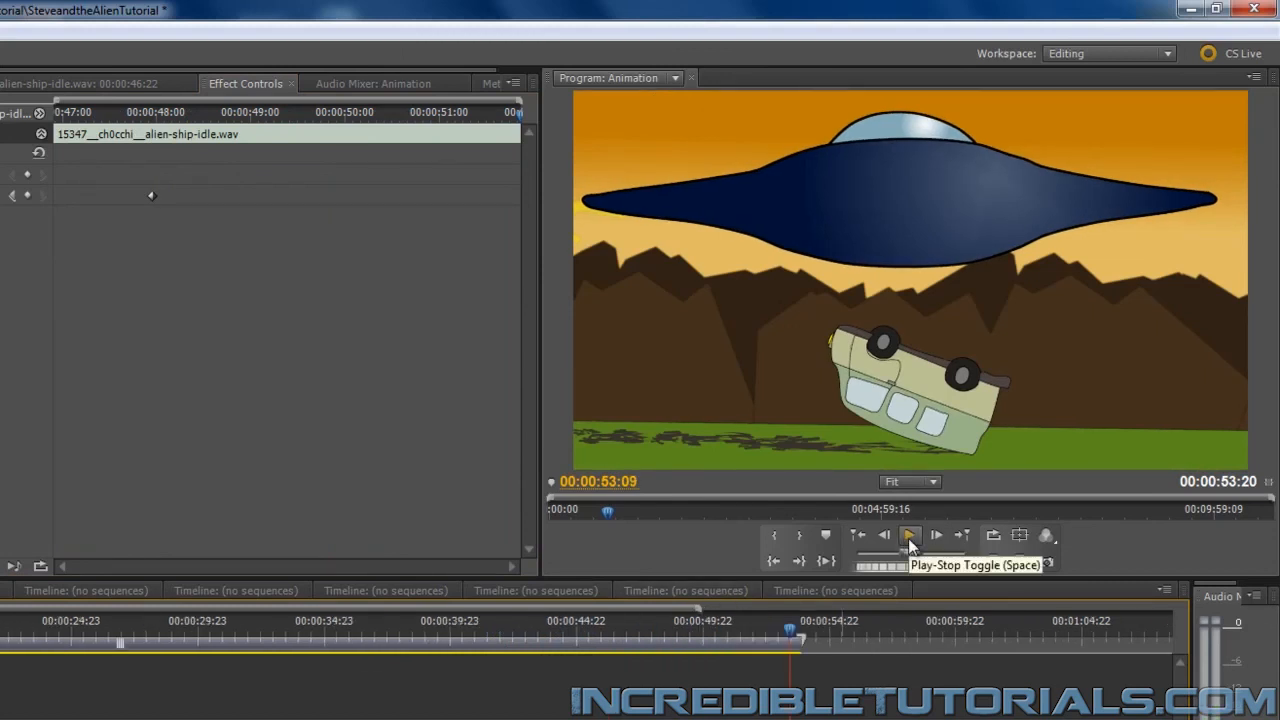
Play from 00:00:31:16, move the second 40158 crash clip earlier to the van's impact at about 00:00:34:04, and preview it
click(242, 635)
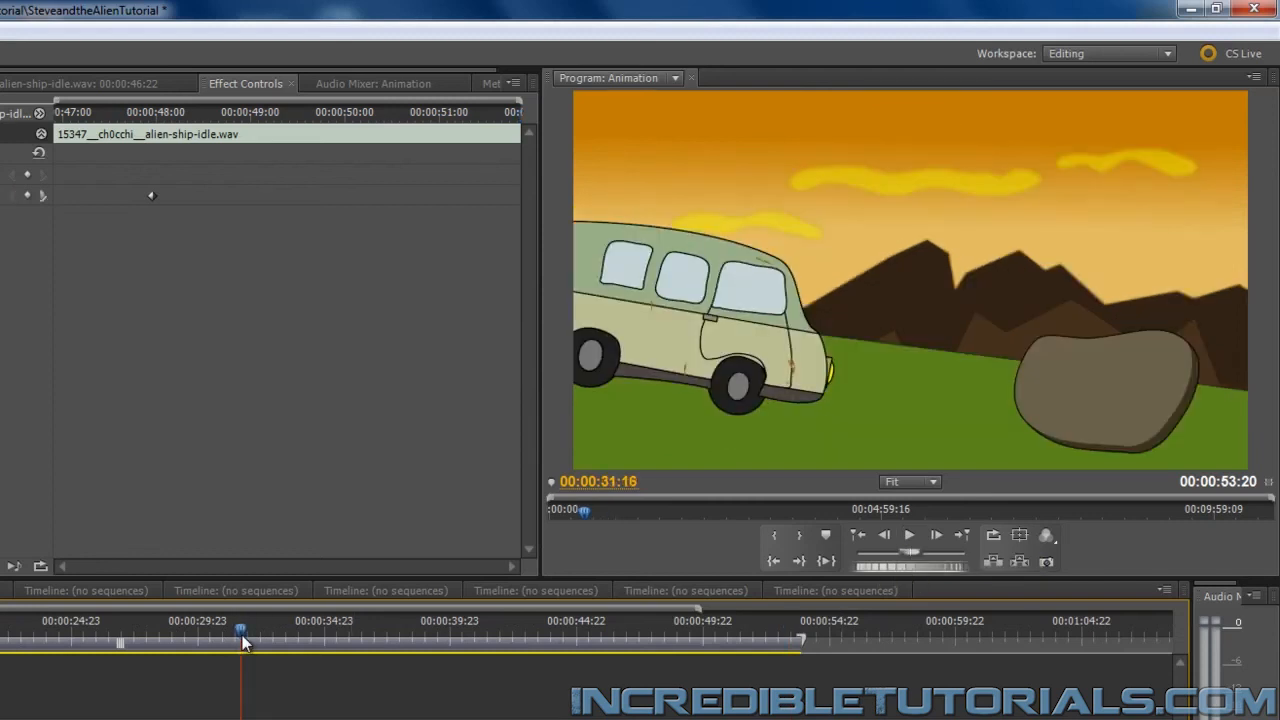
key(space)
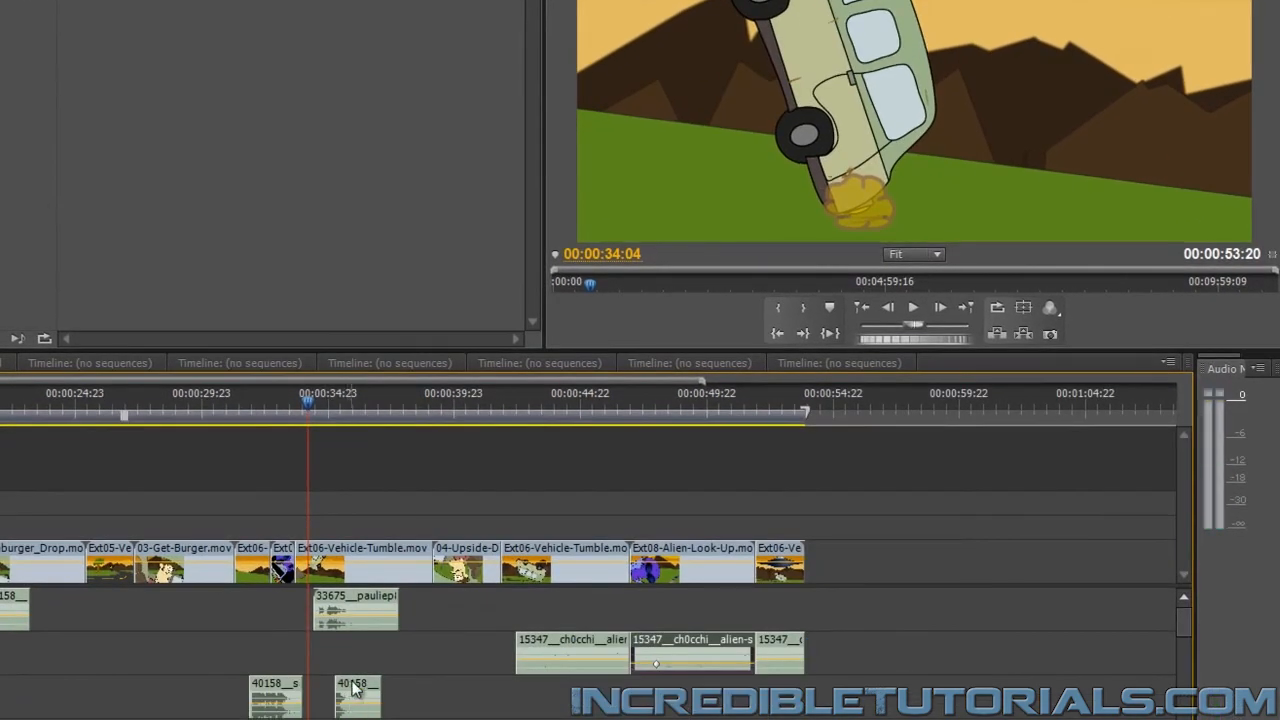
drag(350, 690, 435, 710)
key(space)
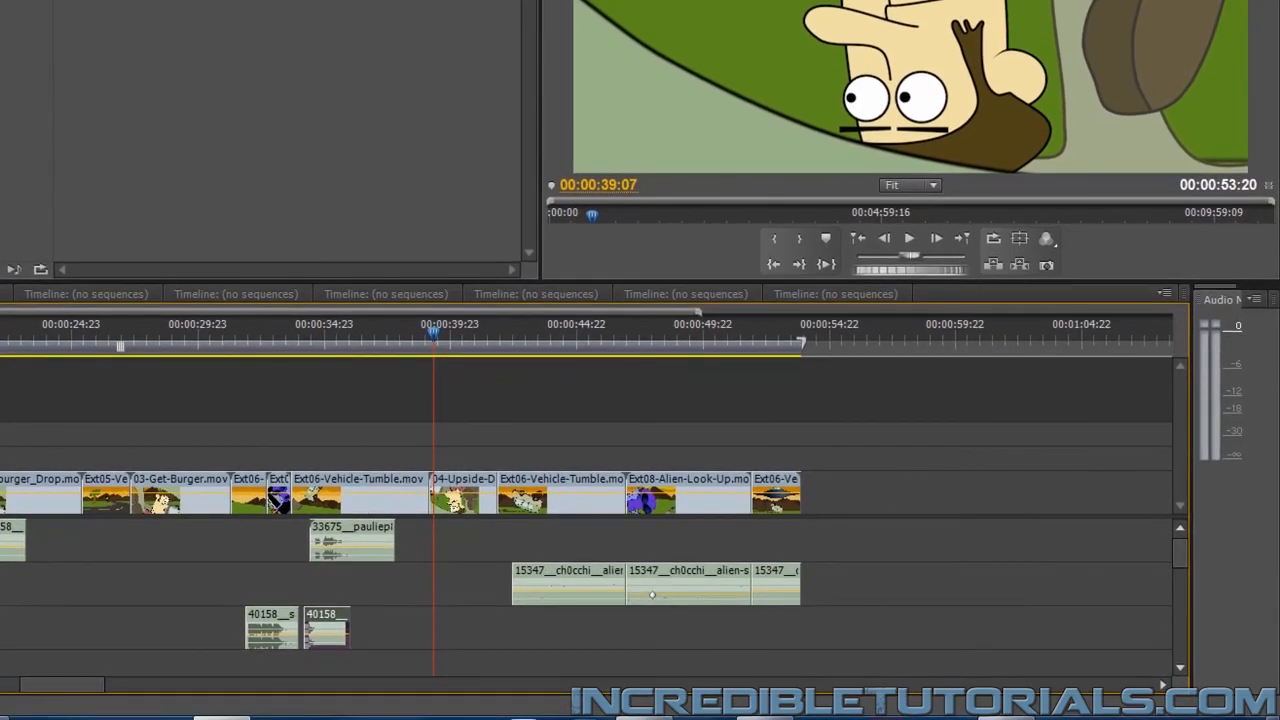
Add Exciting Trailer.mp3 on a new audio track beneath the others from the start of the sequence, and show its waveform
key(minus)
key(minus)
drag(1176, 549, 1183, 668)
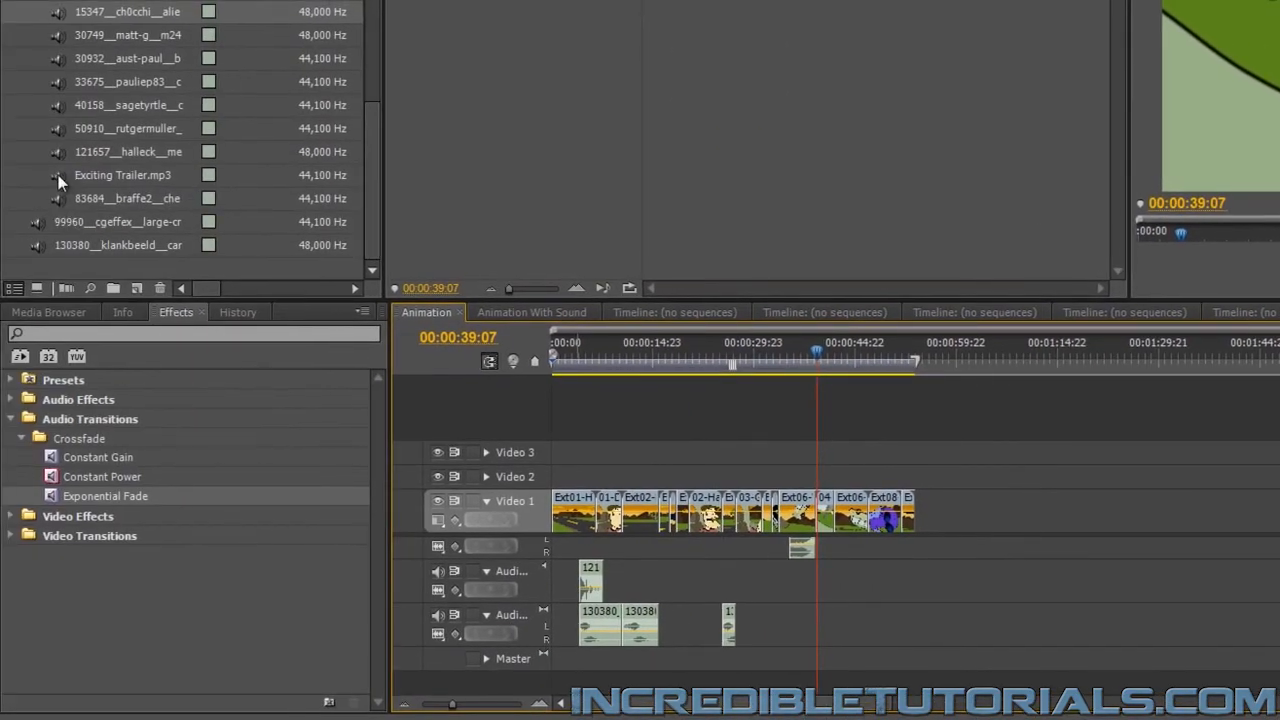
drag(58, 175, 562, 688)
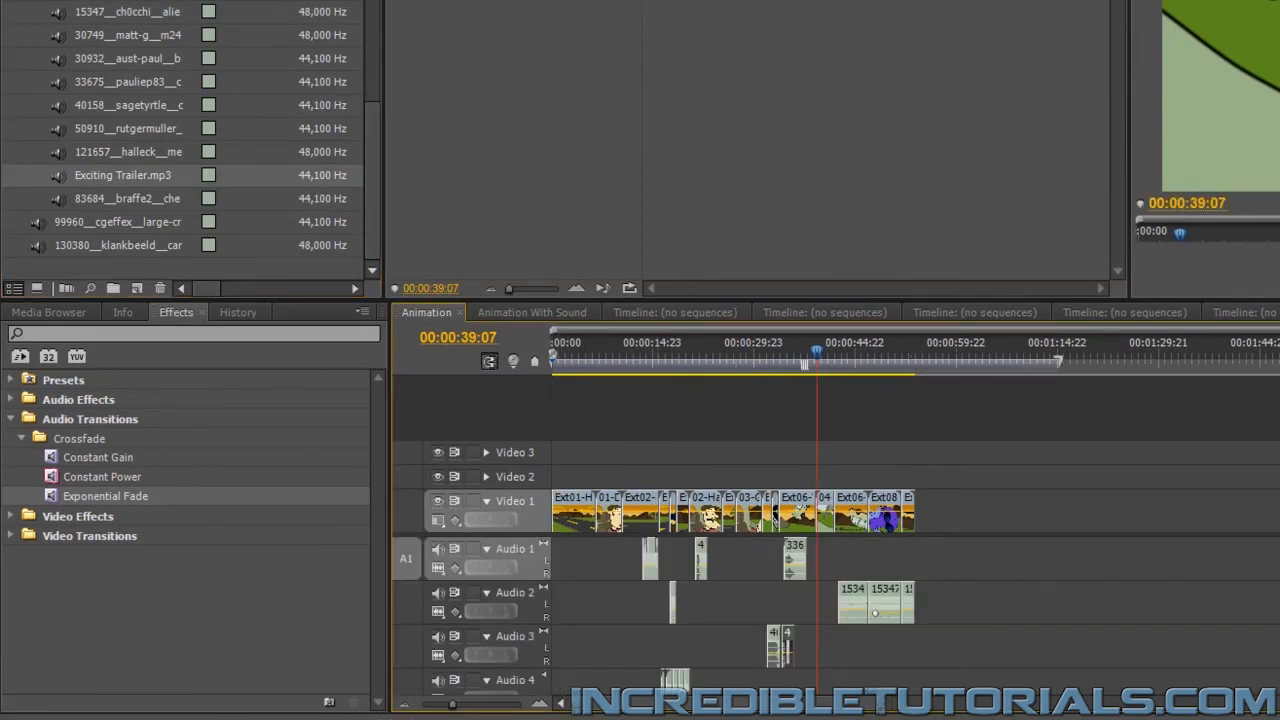
scroll(836, 615, down, 5)
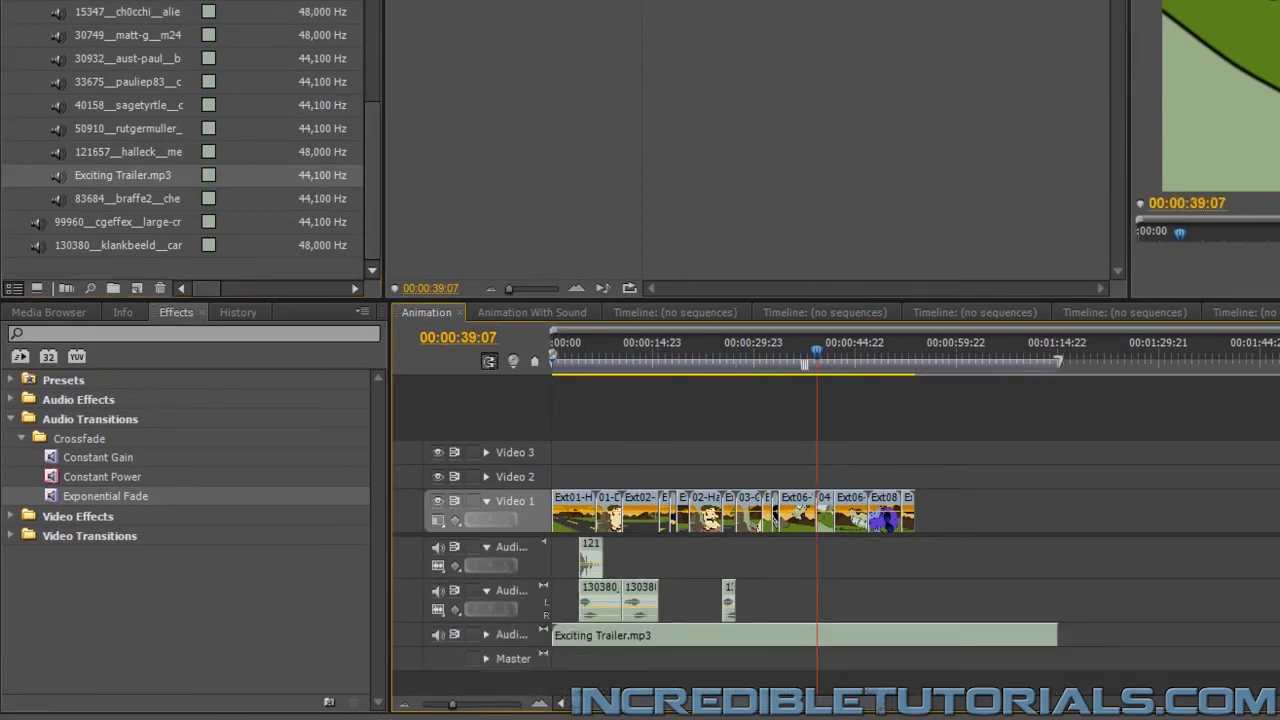
click(486, 636)
drag(451, 708, 463, 710)
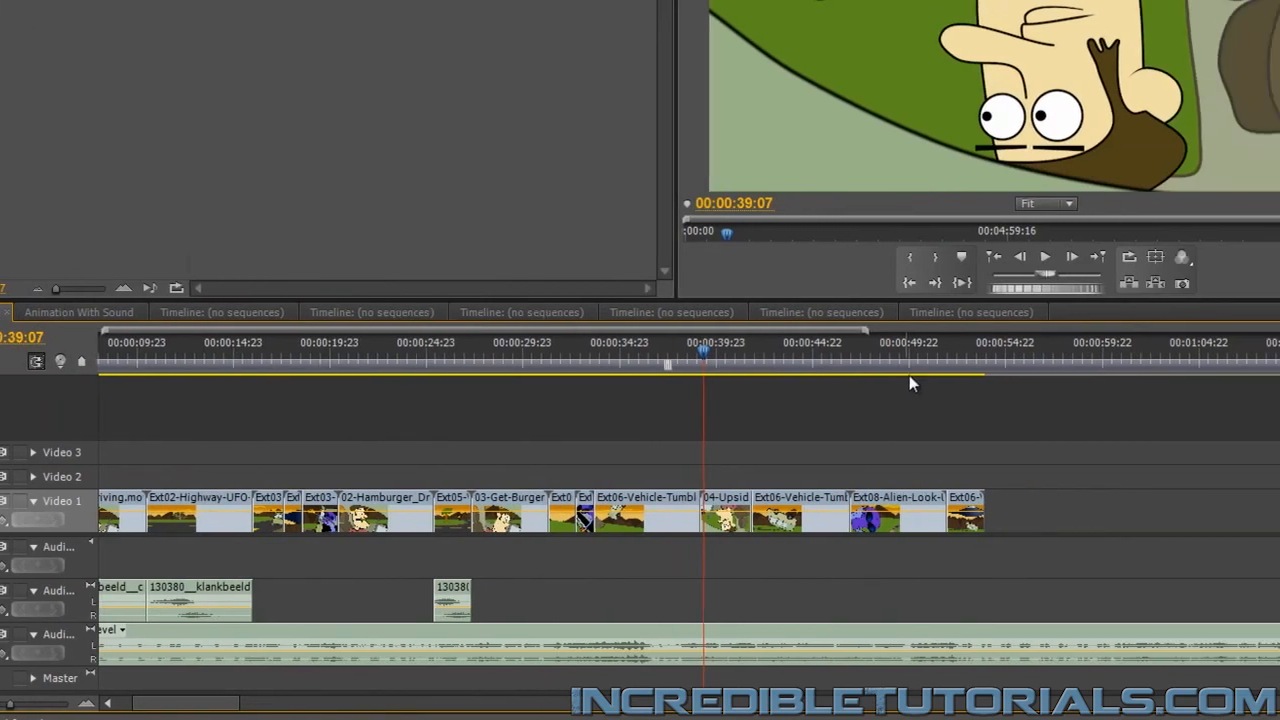
Preview the music's ending from 00:00:49:22 and 00:00:50:18, cut Exciting Trailer.mp3 at 00:00:52:09, and delete the part after the cut
click(870, 359)
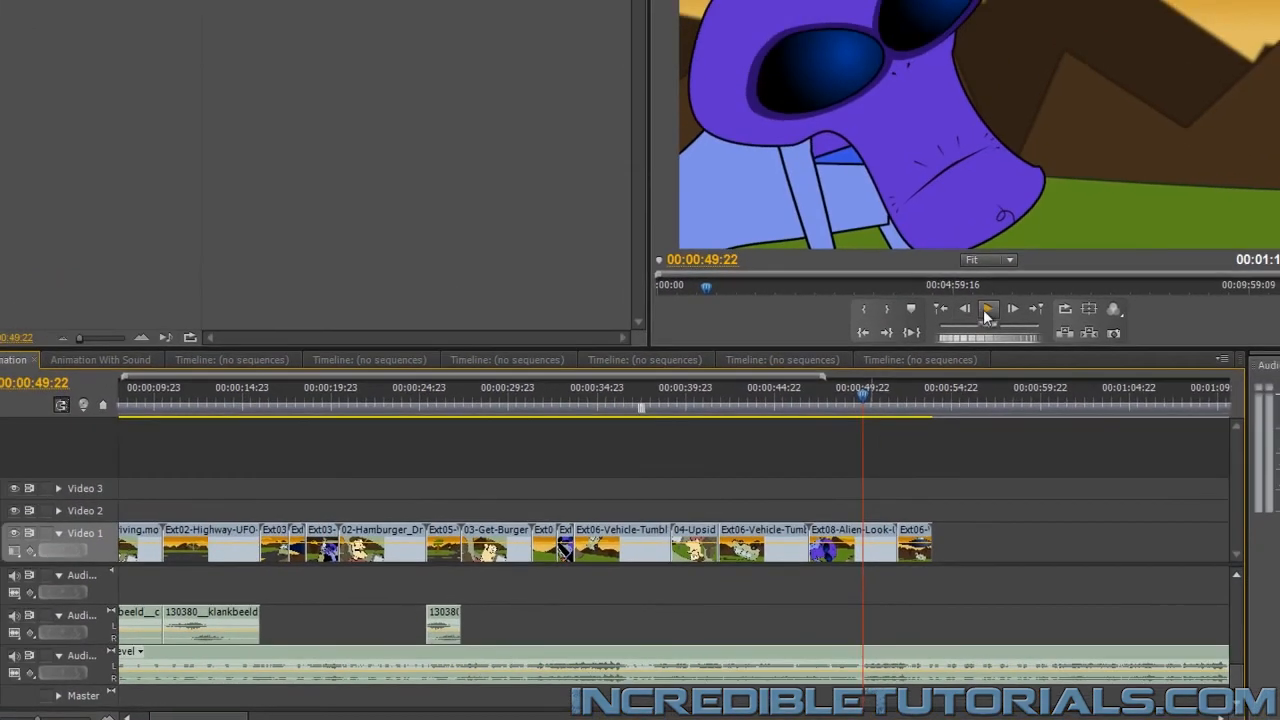
click(1005, 258)
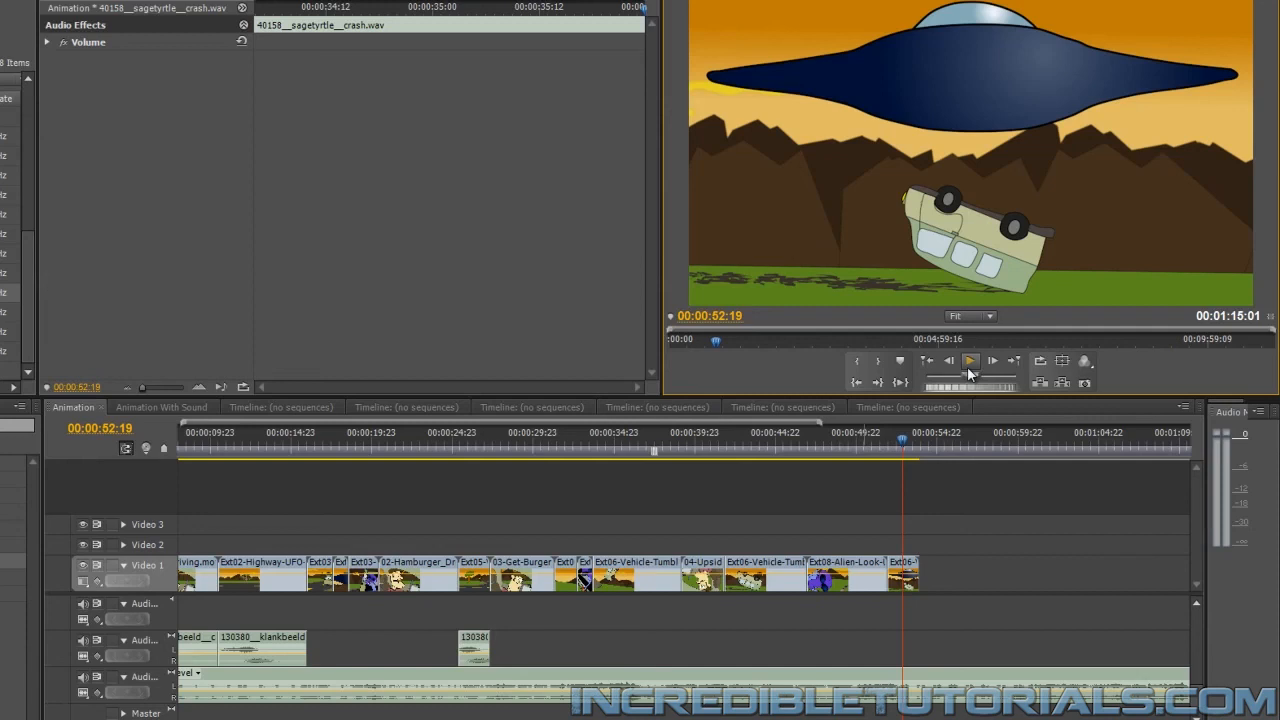
key(equal)
key(equal)
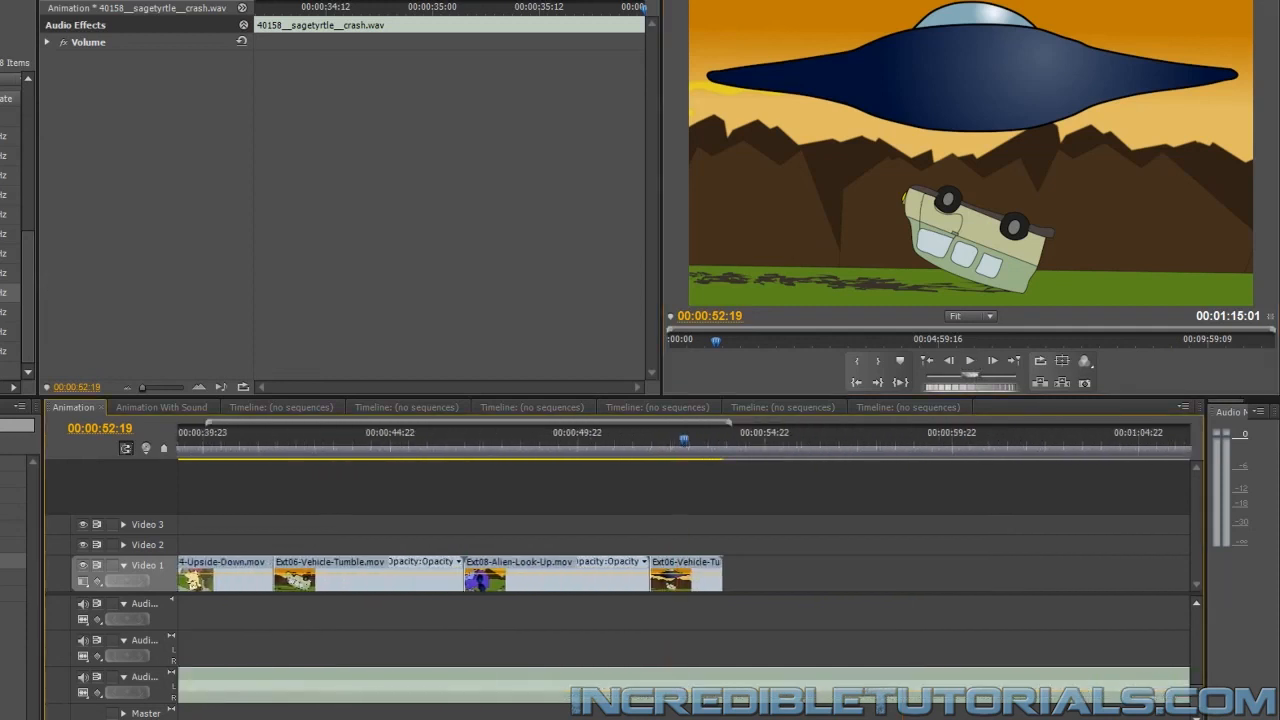
click(580, 438)
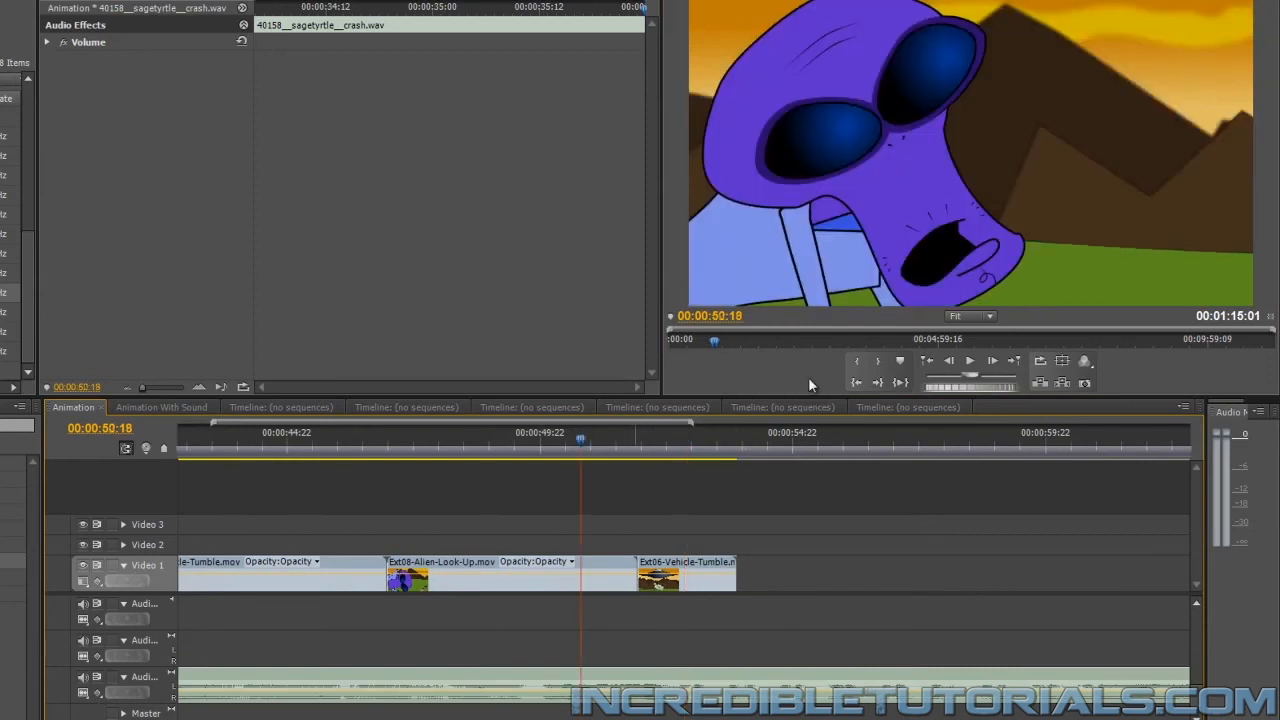
click(967, 362)
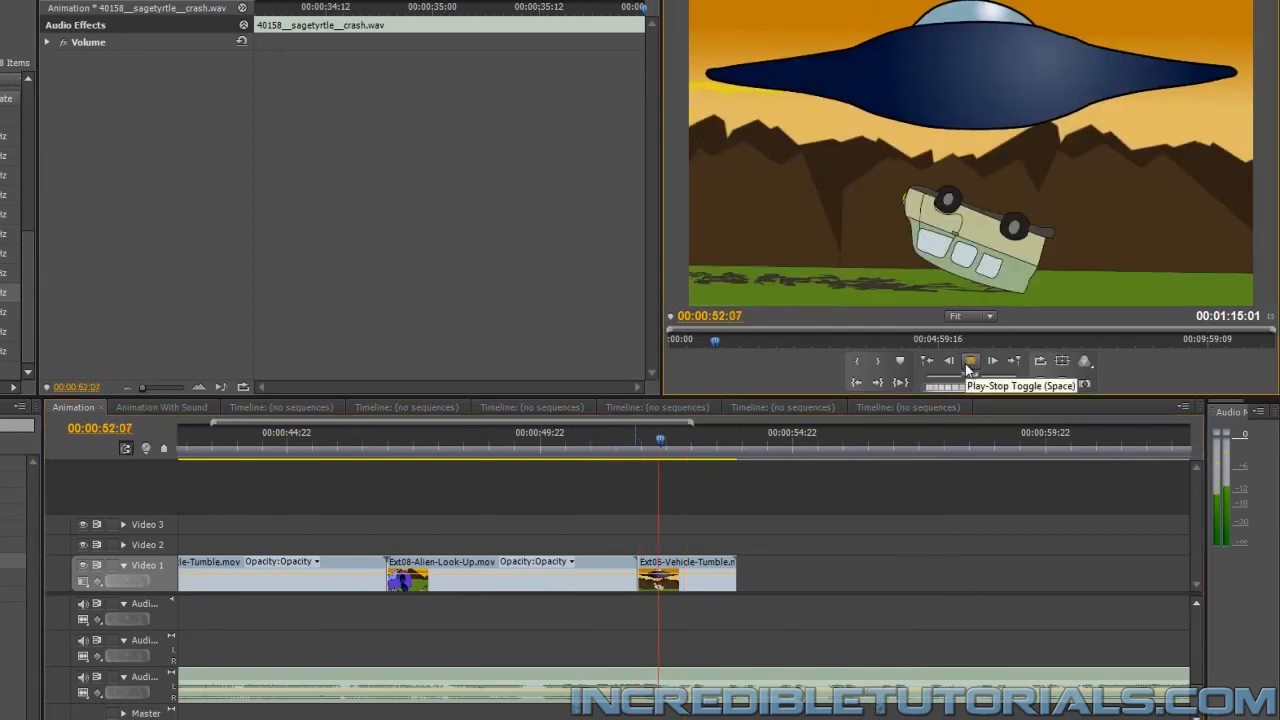
click(968, 364)
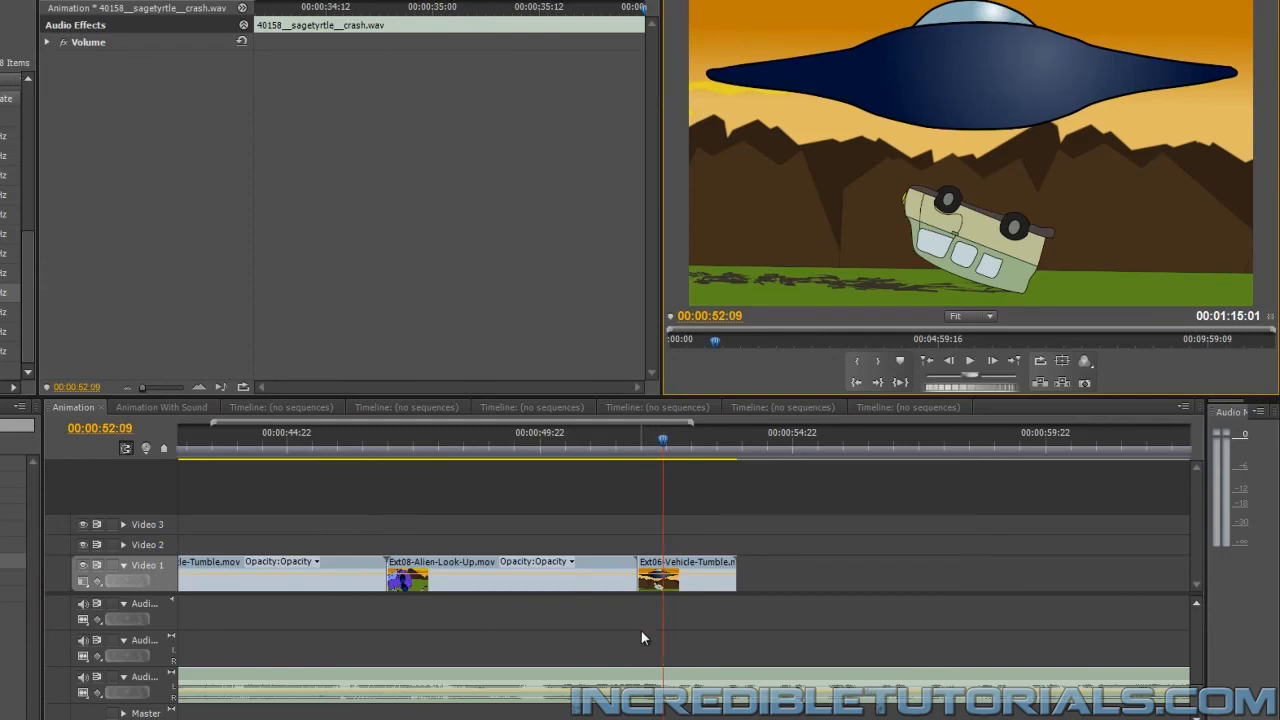
click(663, 683)
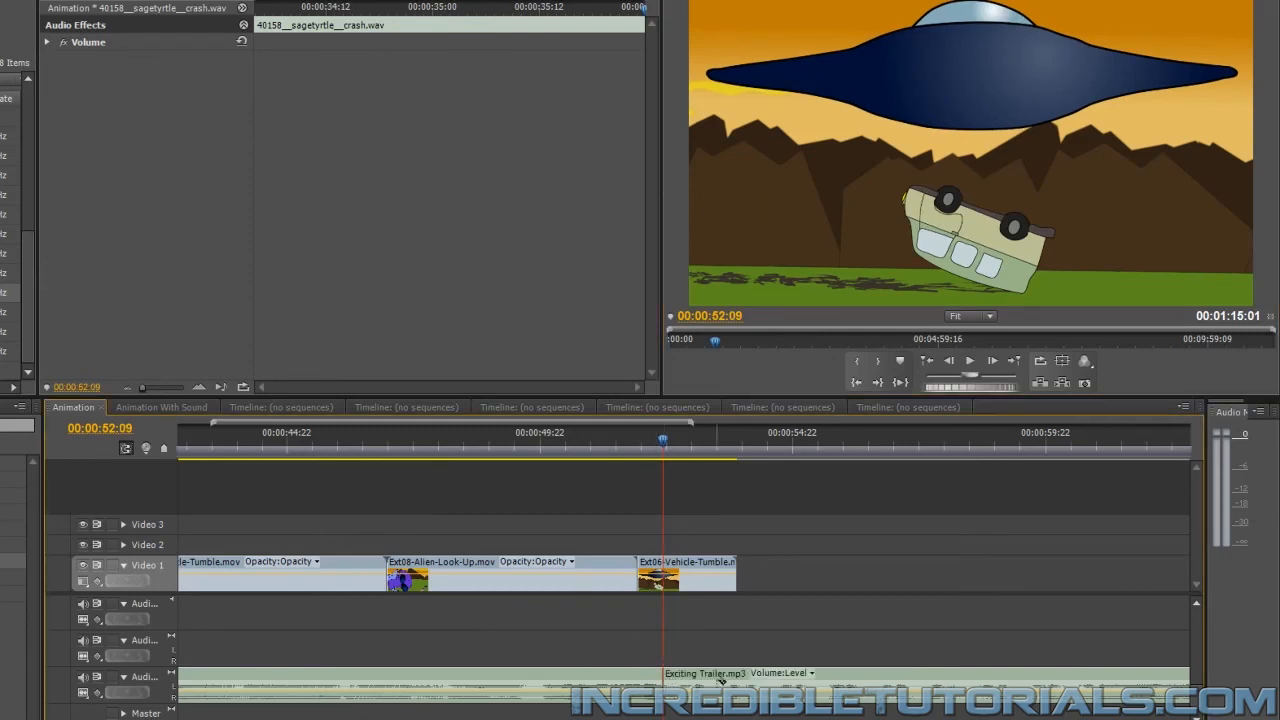
click(828, 685)
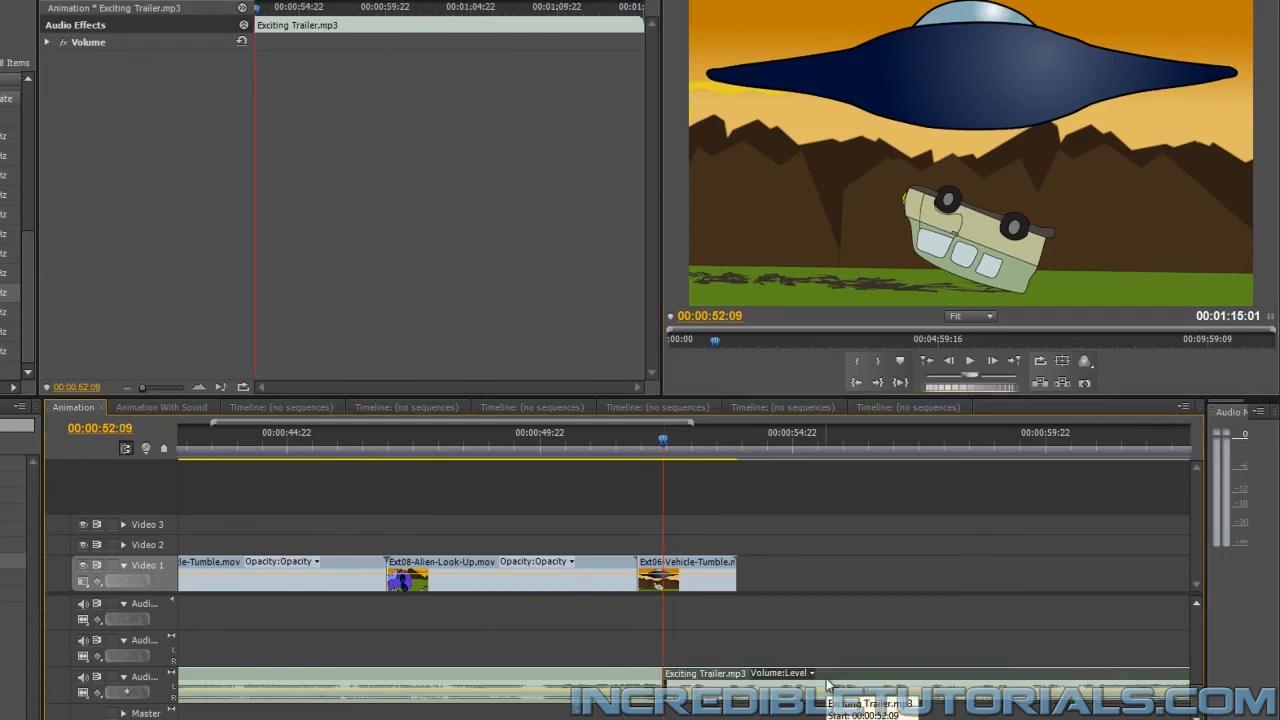
key(Delete)
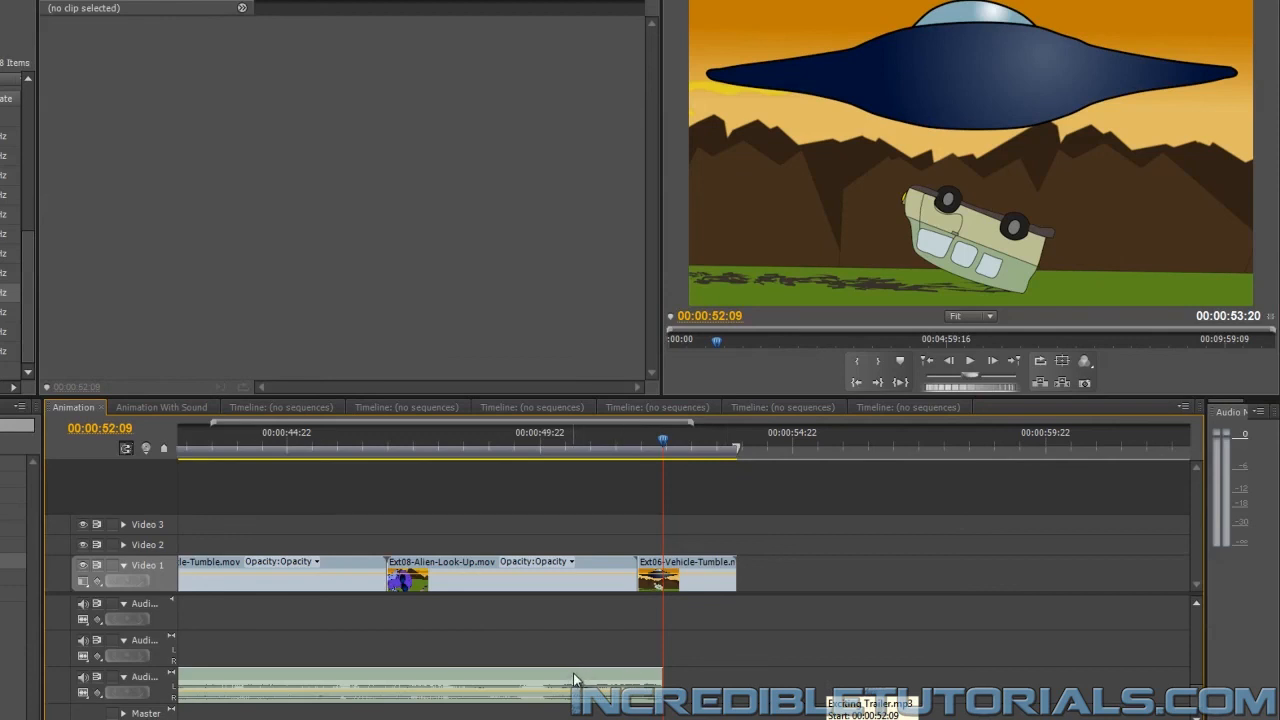
Shift Exciting Trailer.mp3 later so it ends at 00:00:54:06, just past the last shot, and play the animation from the beginning
drag(574, 676, 644, 678)
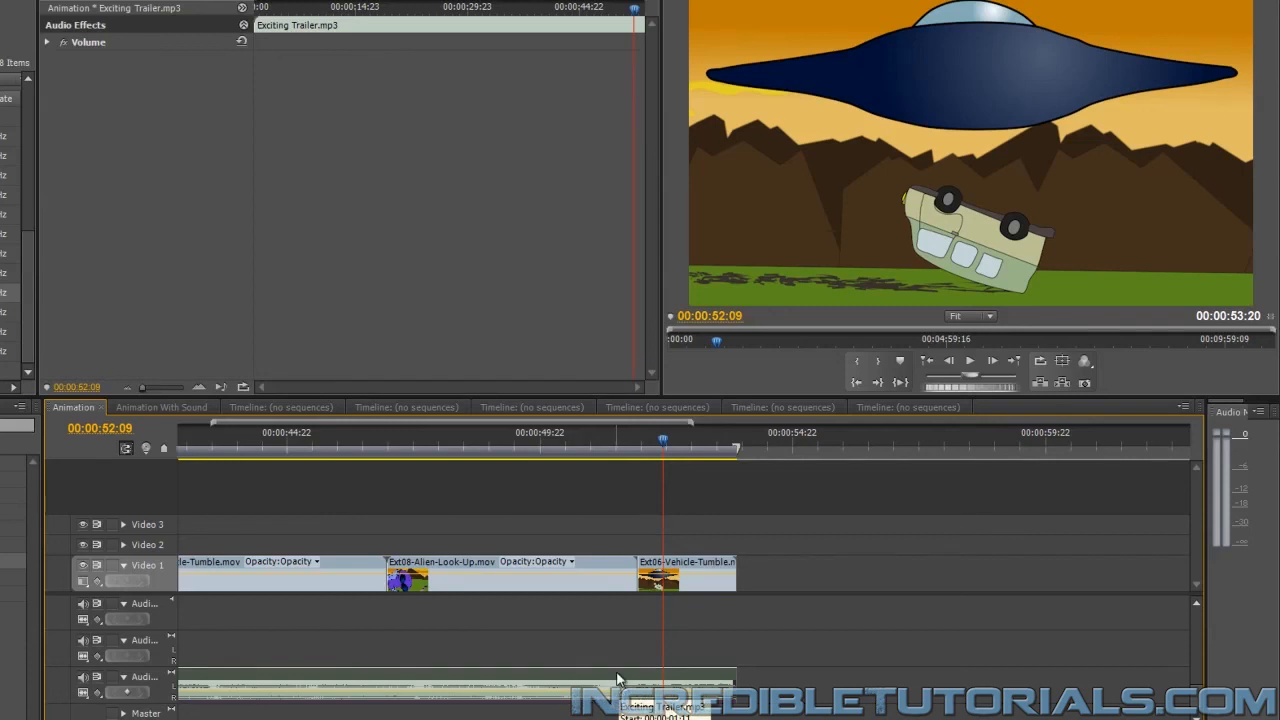
drag(619, 686, 638, 680)
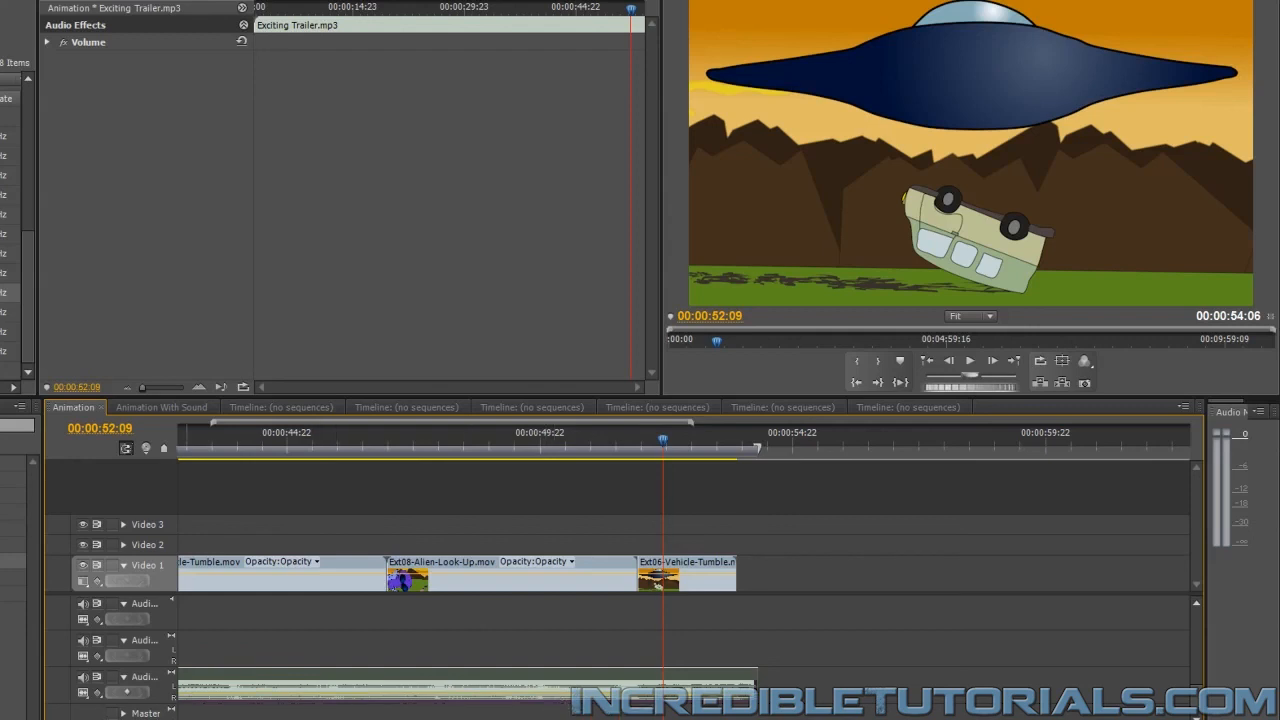
key(minus)
key(minus)
scroll(684, 600, up, 5)
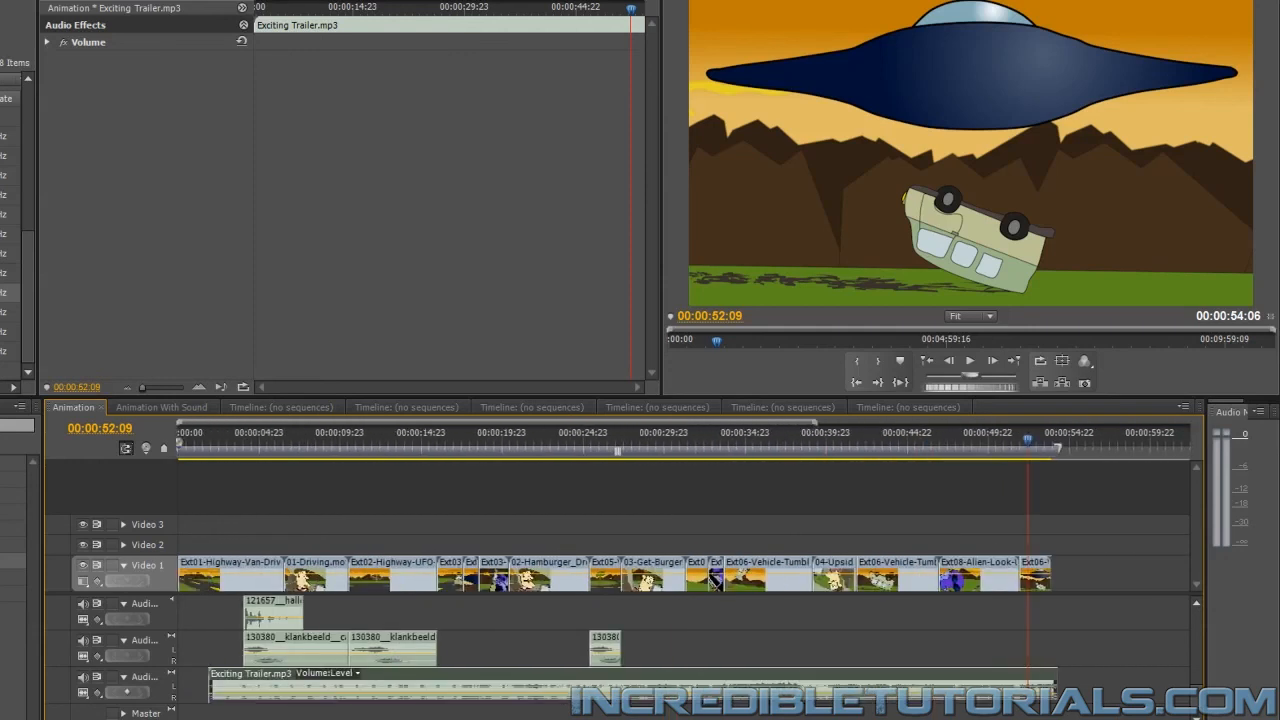
drag(232, 438, 173, 432)
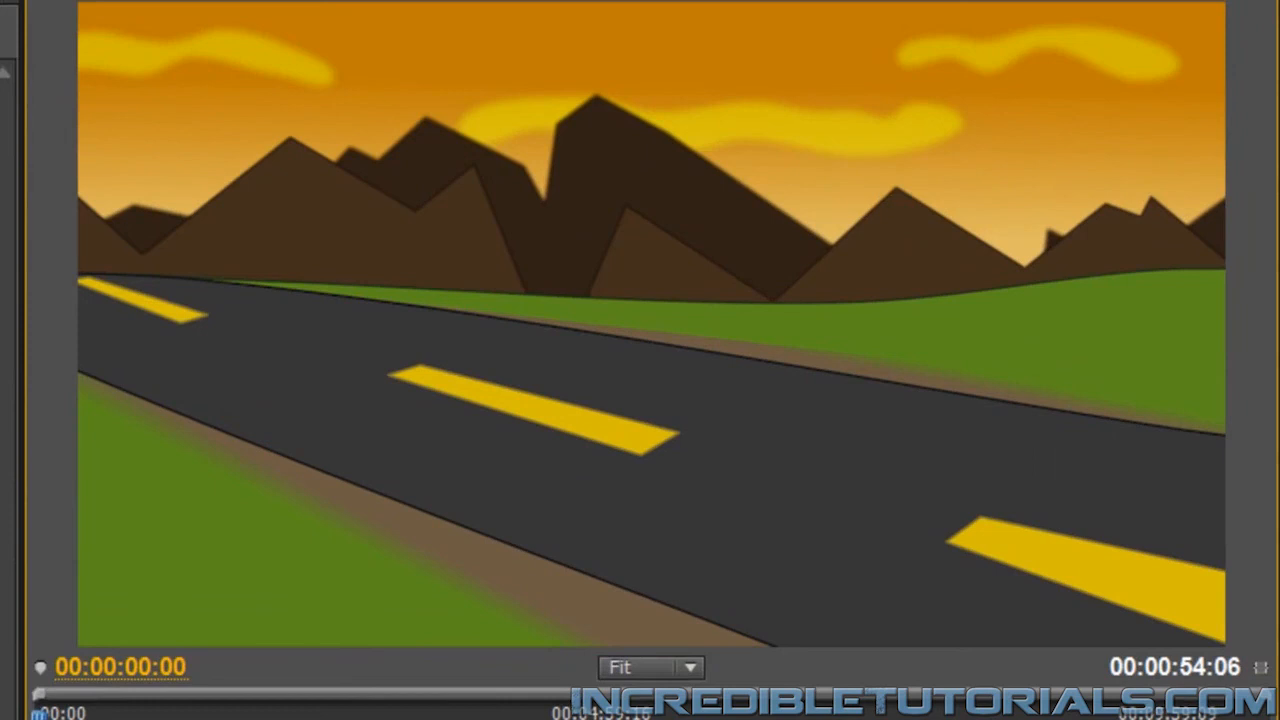
key(space)
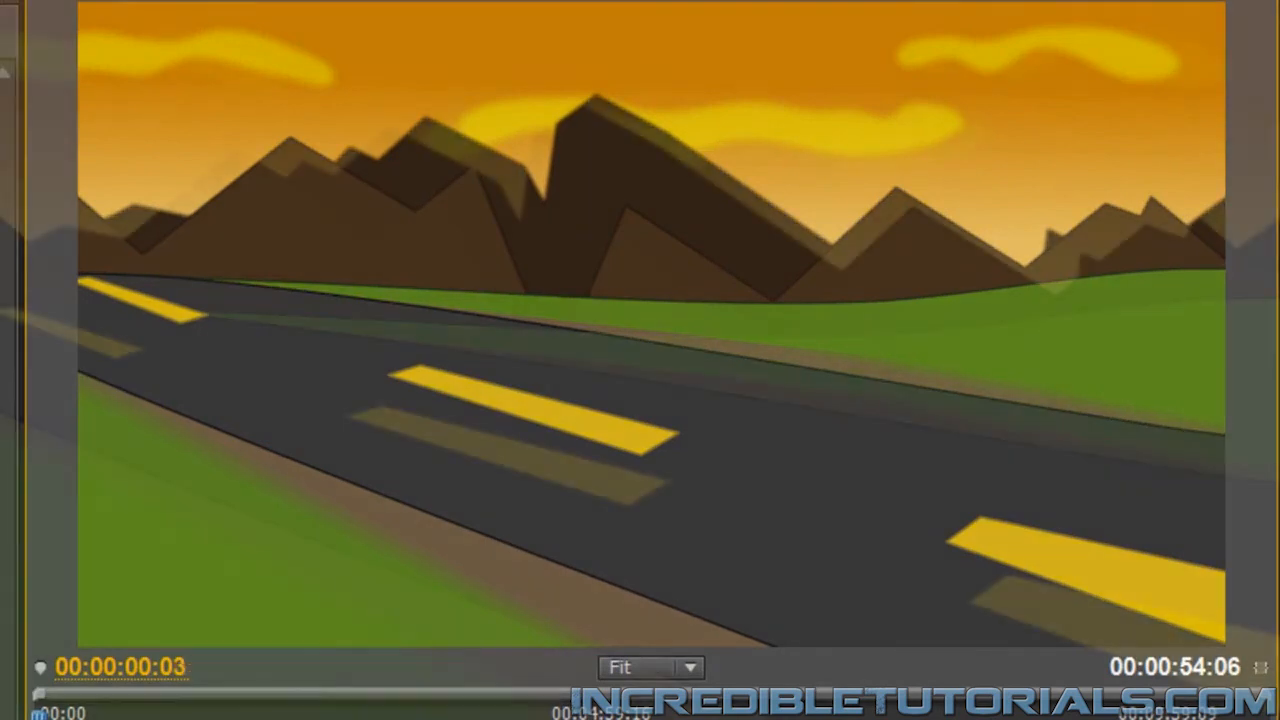